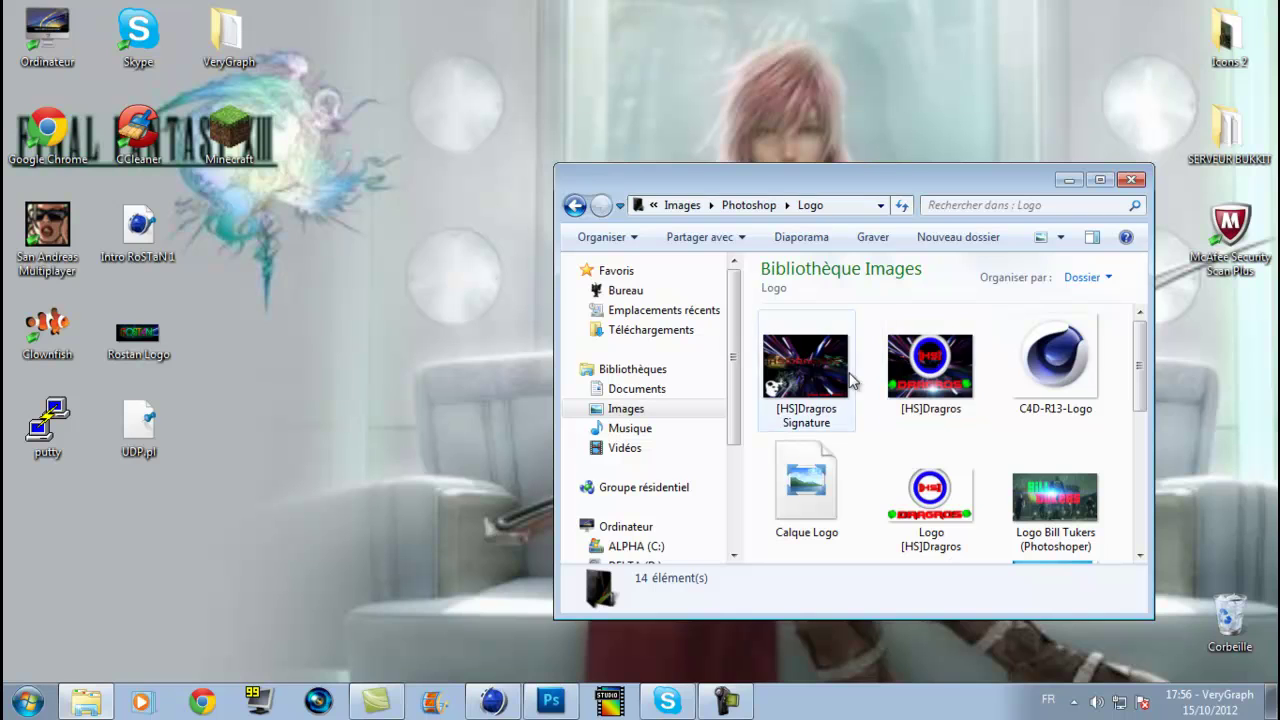
- View the [HS]Dragros Signature and [HS]Dragros images from the Logo folder in the photo viewer
double_click(838, 368)
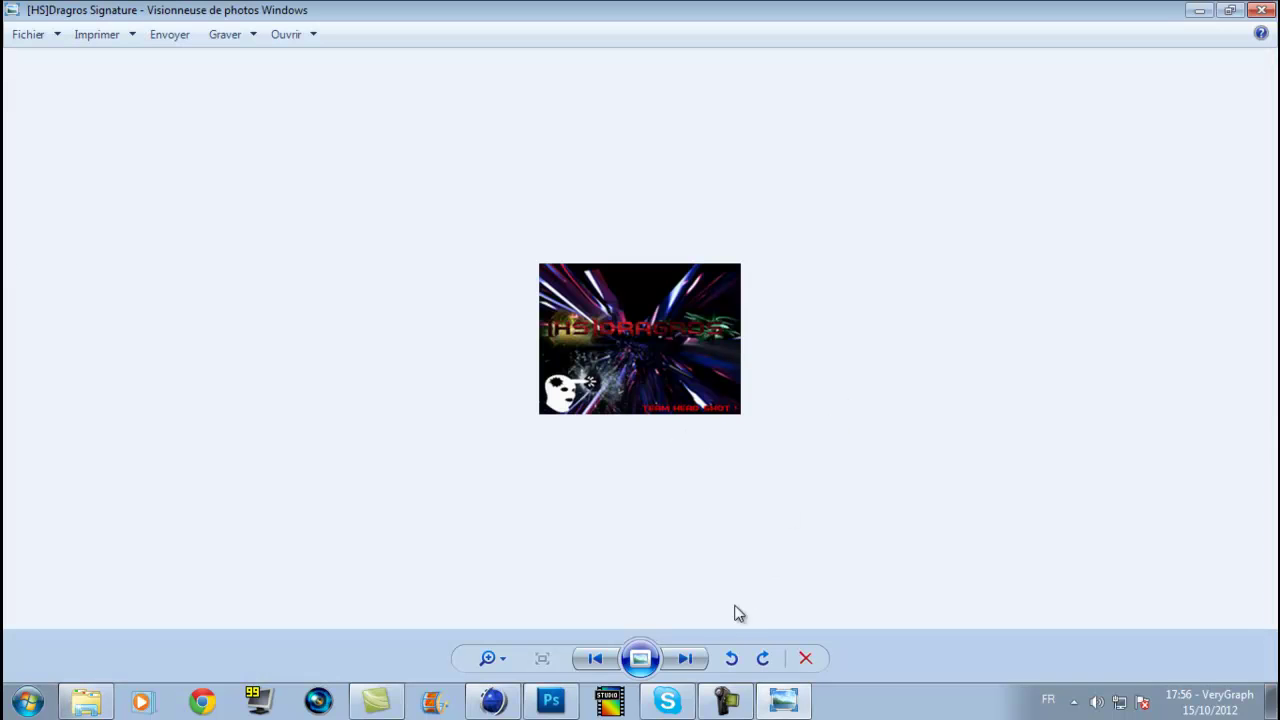
scroll(690, 368, "up", 4)
scroll(690, 370, "down", 4)
left_click(685, 660)
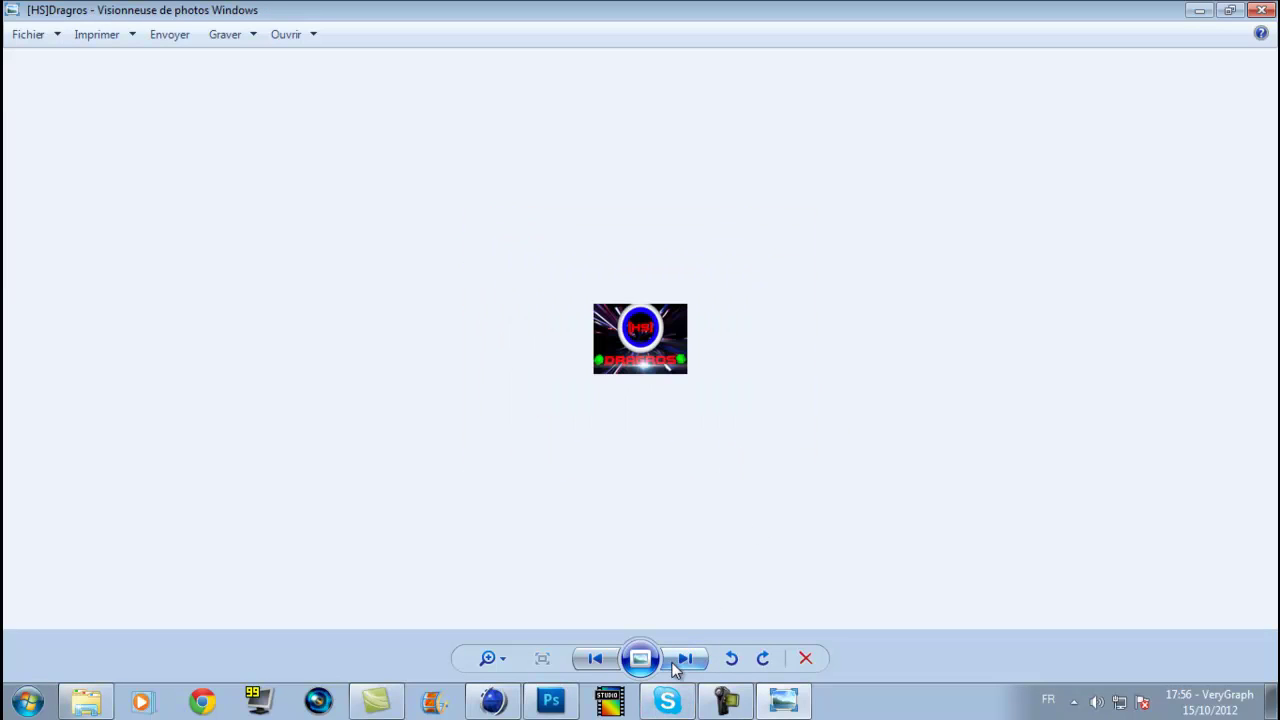
left_click(1262, 10)
- View the two Photoshoper logos with the rainy background and the Logo RoSTaN image, closing each one
scroll(976, 404, "down", 4)
scroll(976, 404, "up", 2)
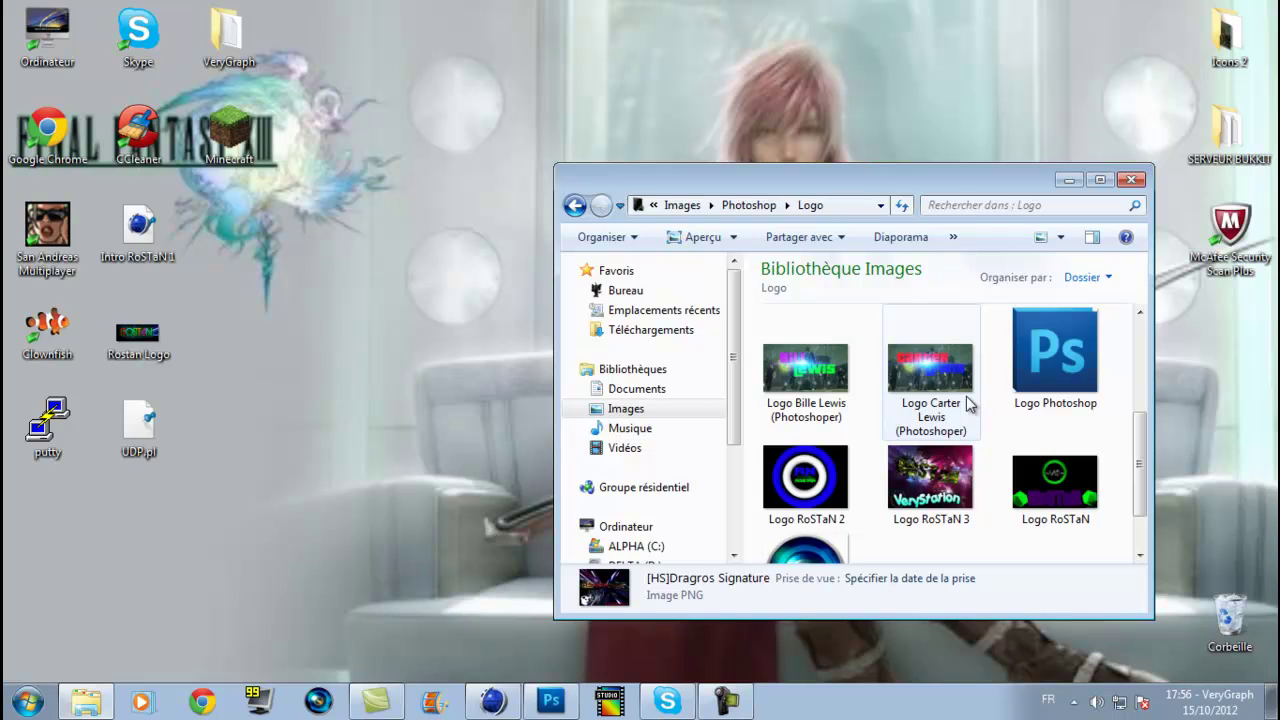
double_click(962, 398)
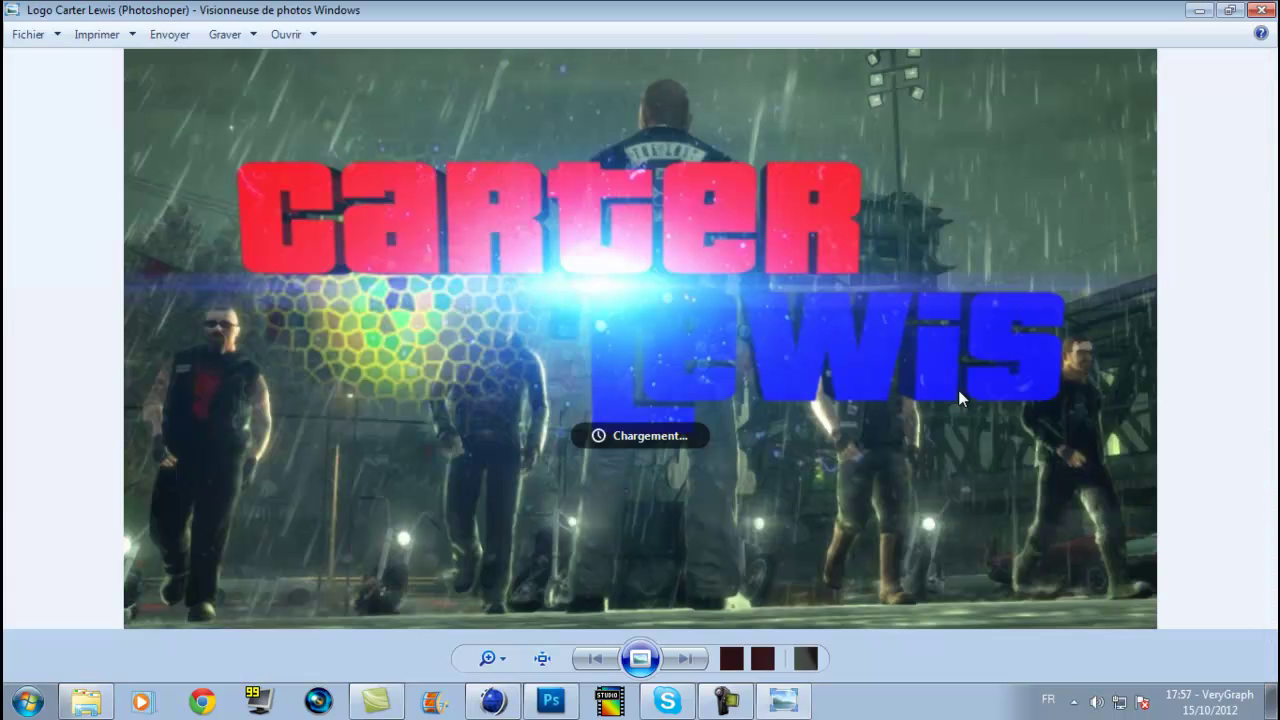
left_click(1262, 10)
left_click(800, 428)
double_click(800, 430)
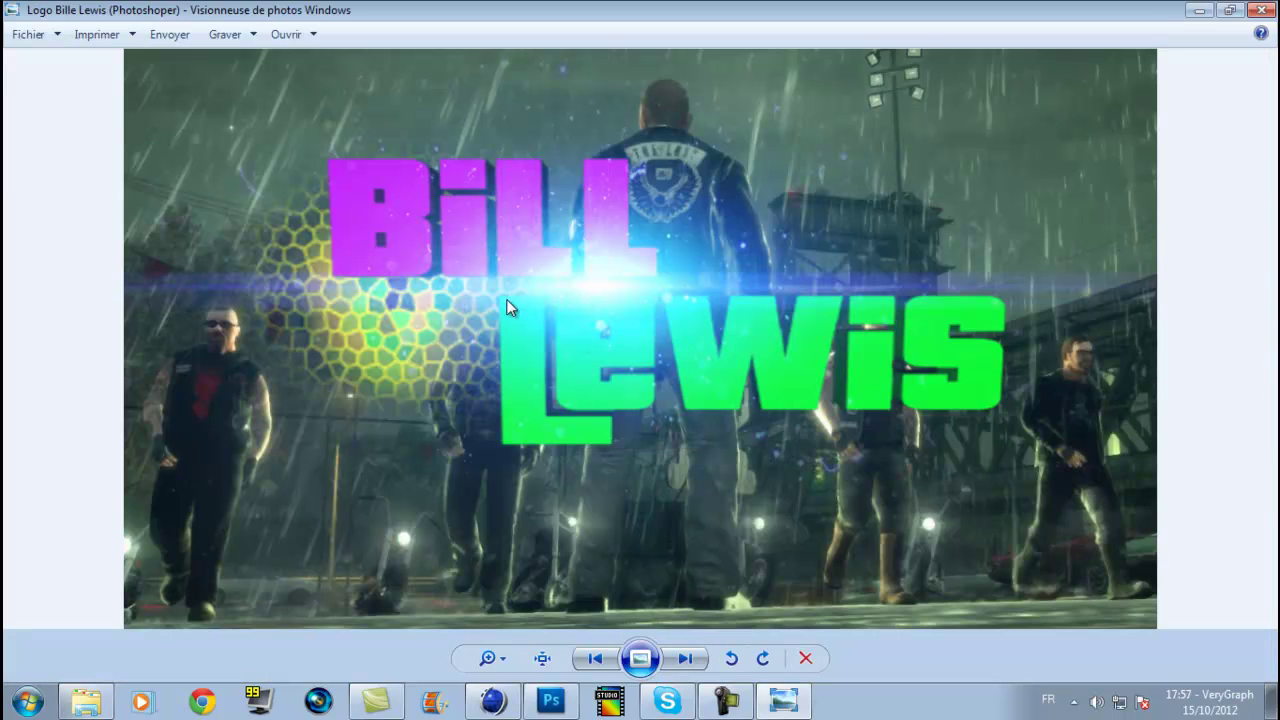
left_click(1262, 10)
scroll(1025, 420, "down", 2)
double_click(1024, 418)
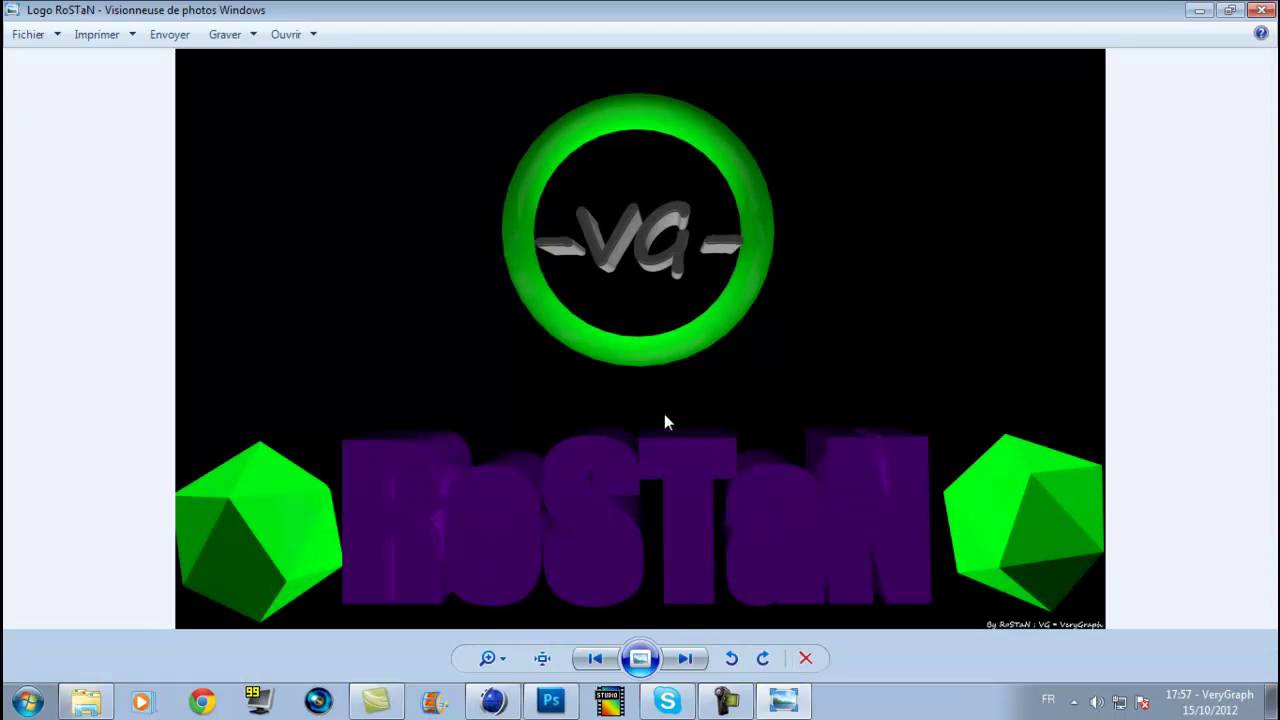
left_click(1262, 10)
- Go to the BackGround folder and view the BackGround RoSTaN 1 and BackGround 1 RoSTaN images
left_click(575, 205)
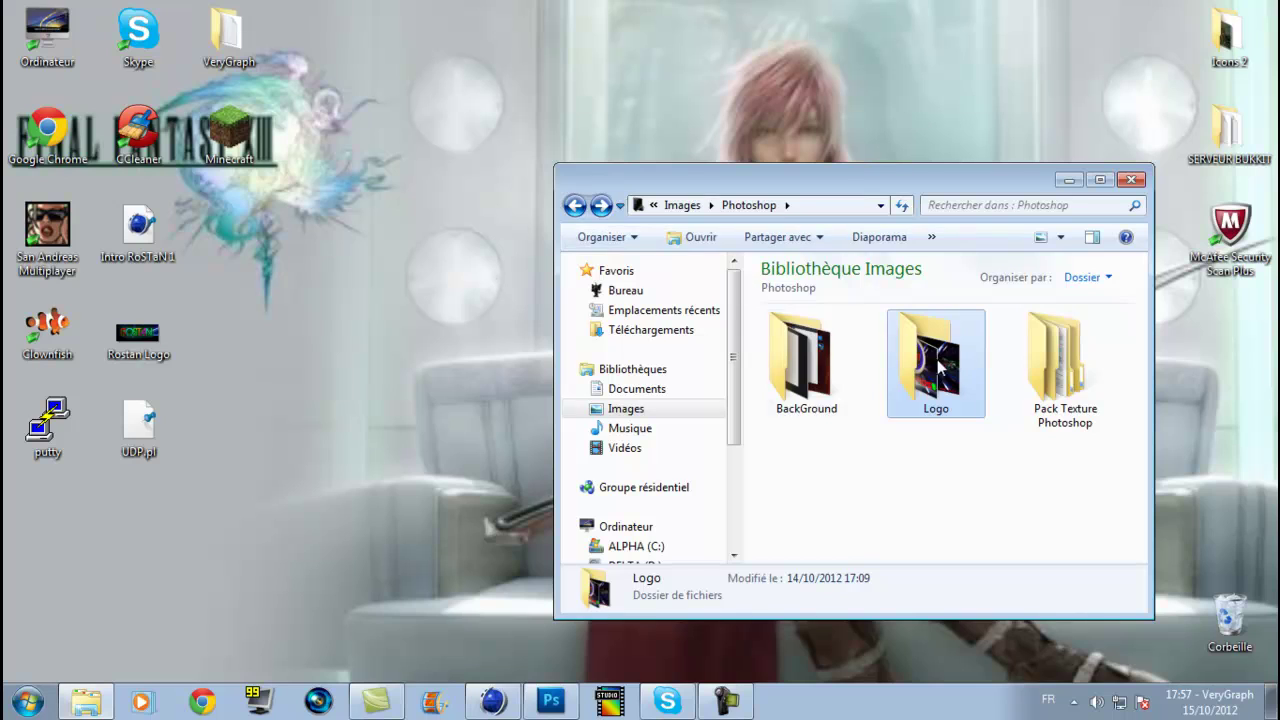
double_click(806, 360)
double_click(930, 370)
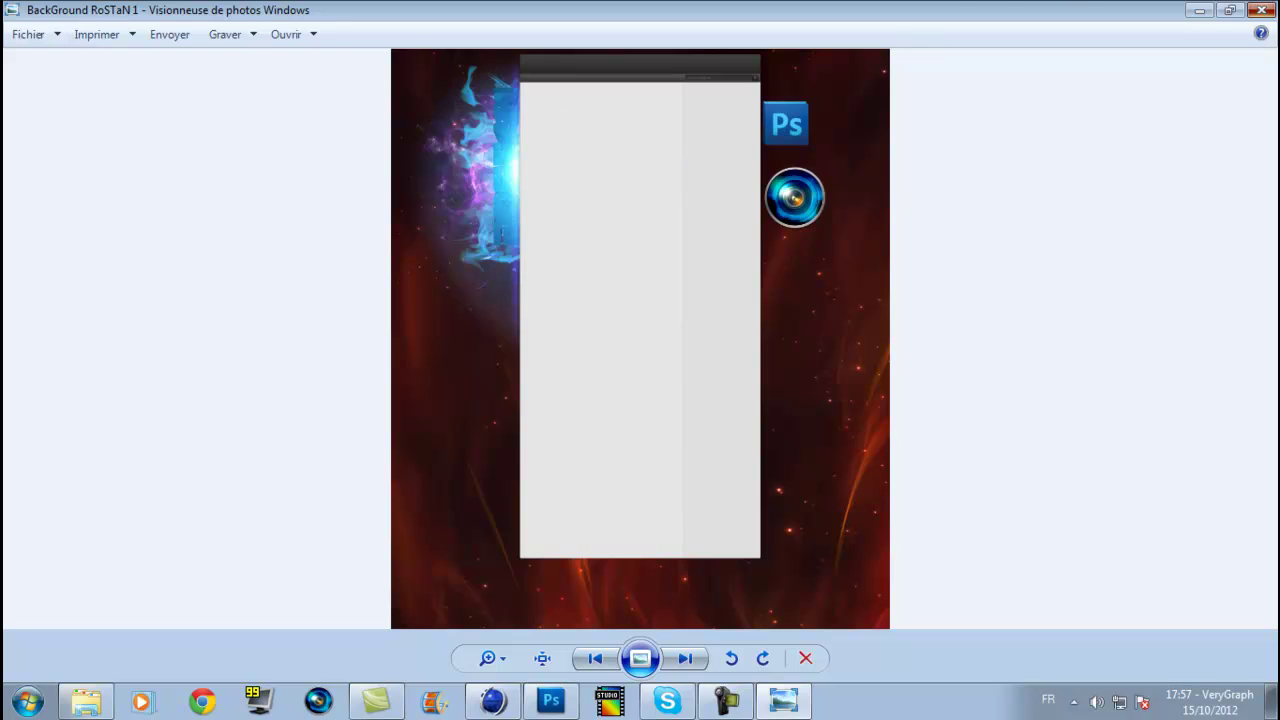
left_click(1262, 10)
double_click(830, 345)
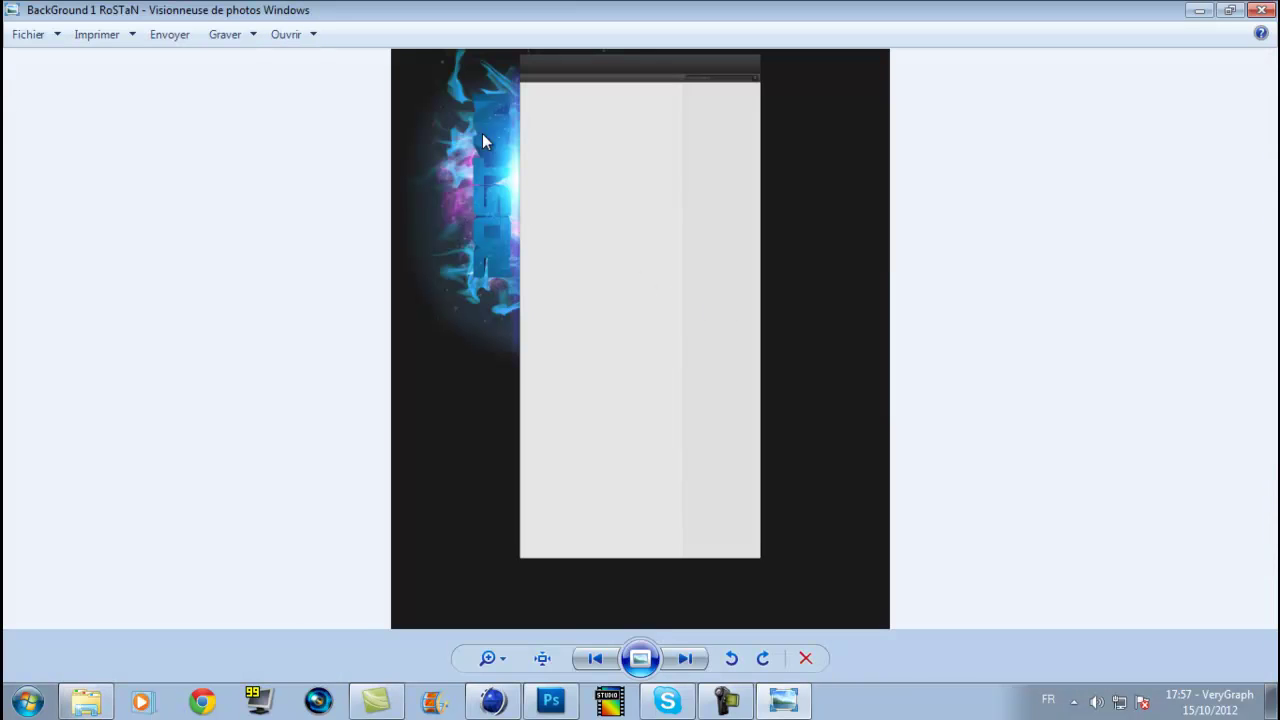
left_click(1262, 10)
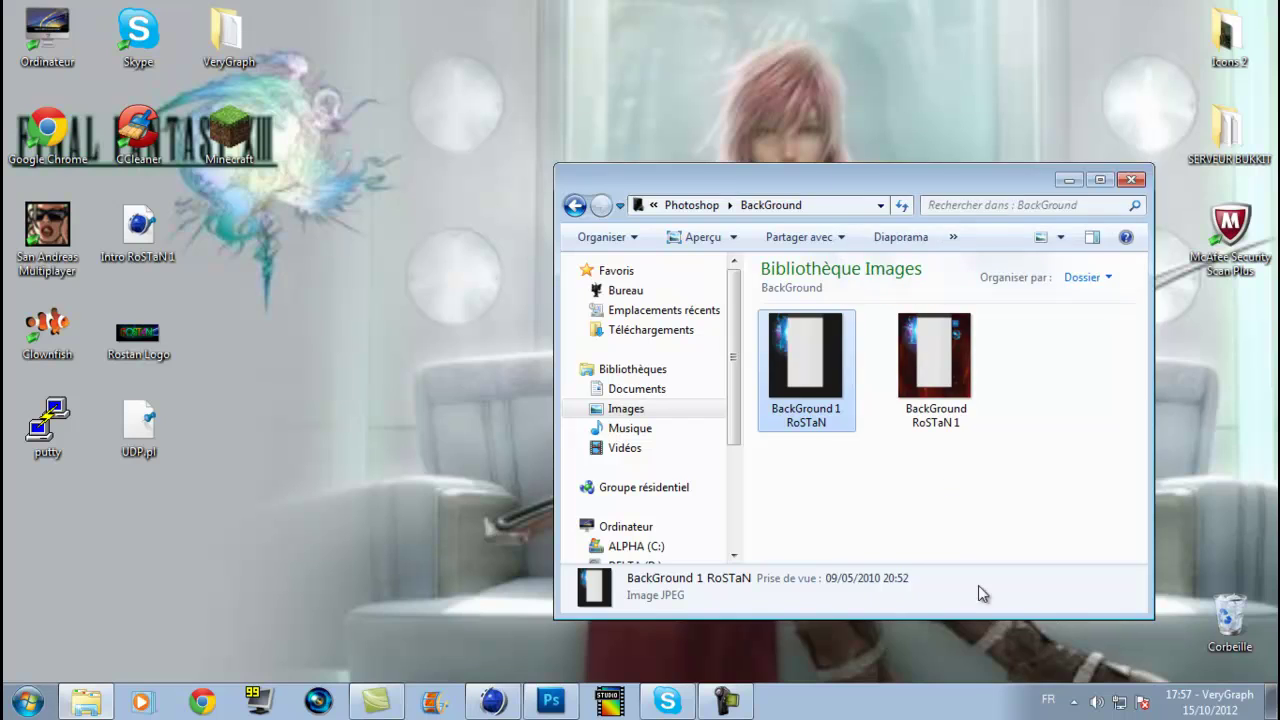
- Delete the BackGround 1 RoSTaN image and close the folder window
key("Delete")
left_click(723, 423)
left_click(1131, 179)
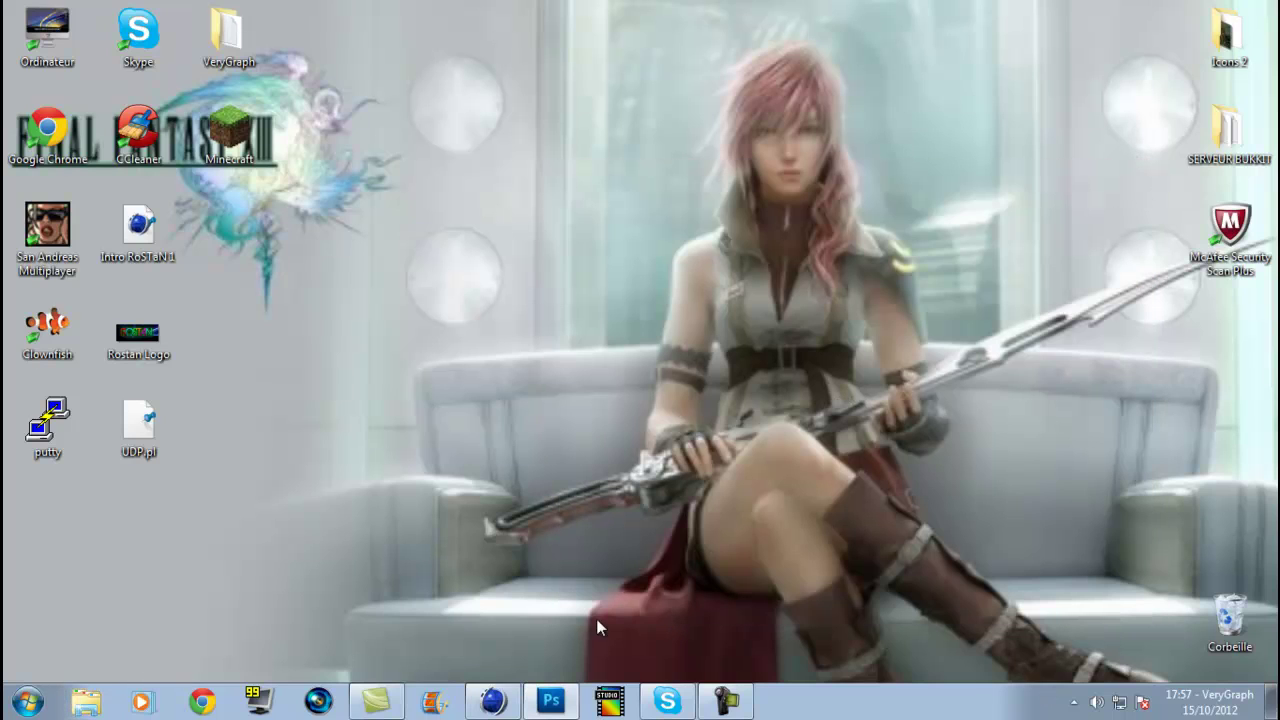
- Switch to CINEMA 4D, set the render output to the 1920 x 1200 screen preset, and open the render's save settings
left_click(495, 702)
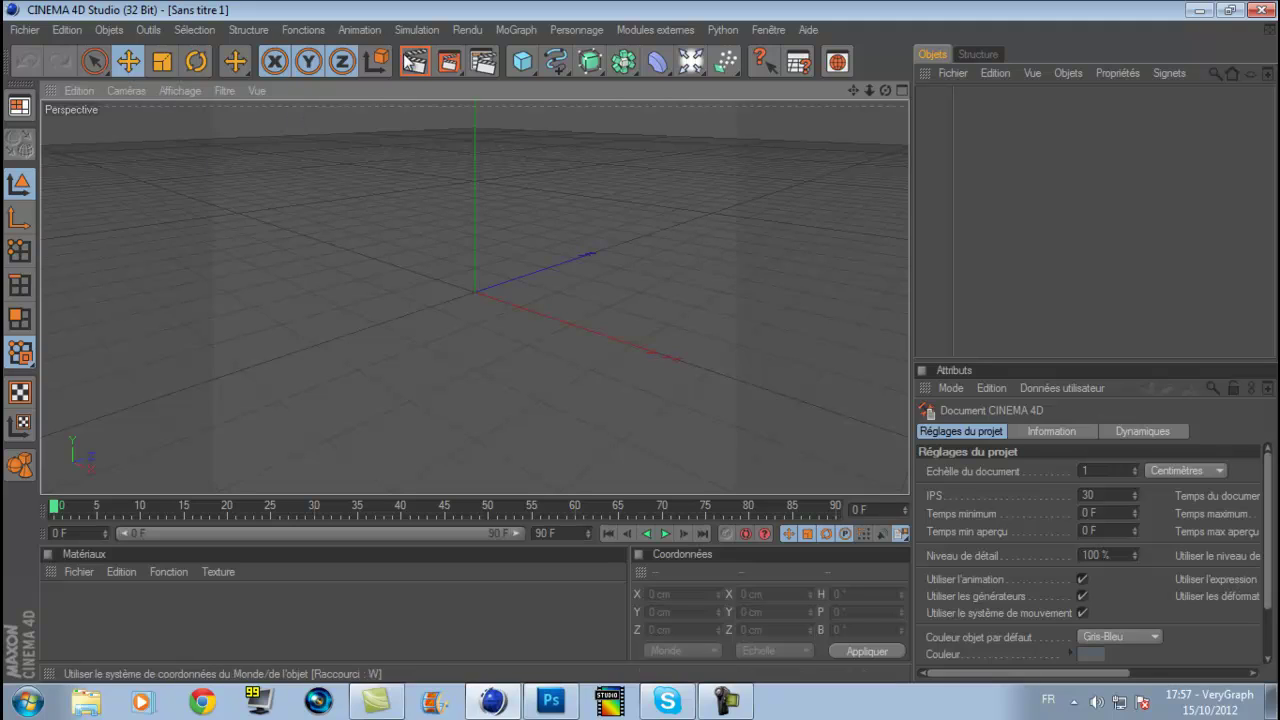
left_click(476, 62)
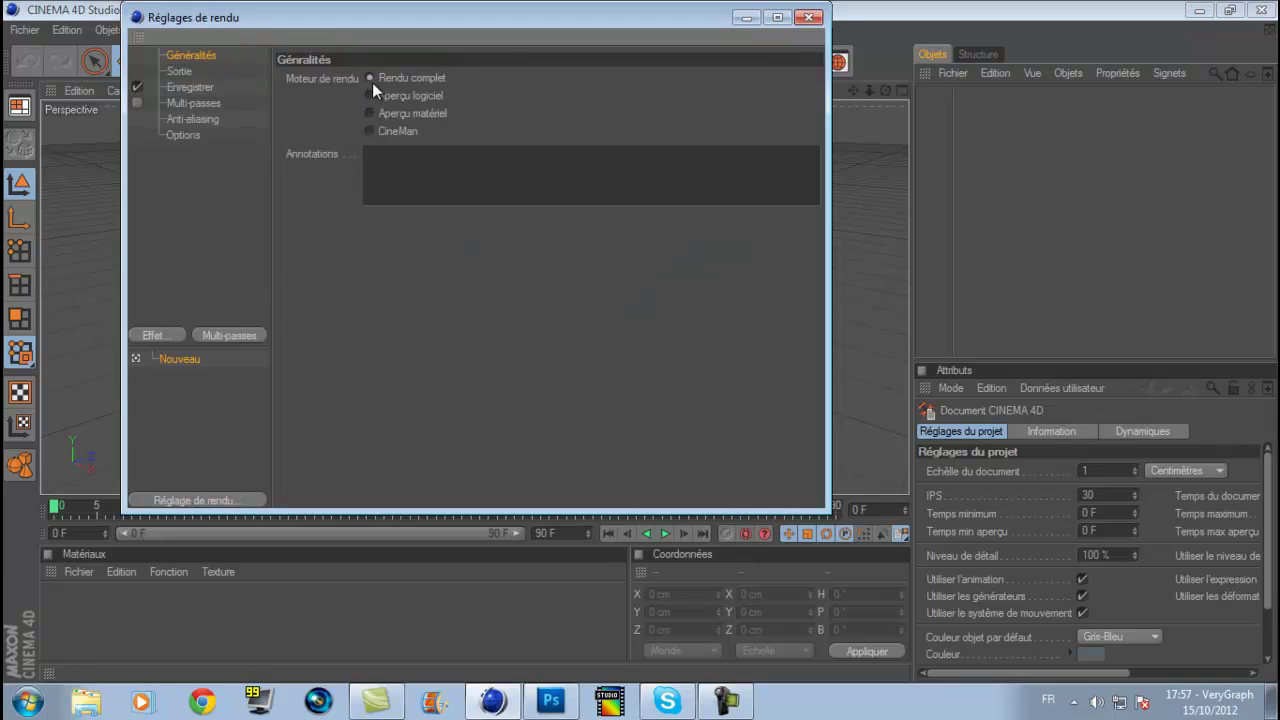
left_click(188, 72)
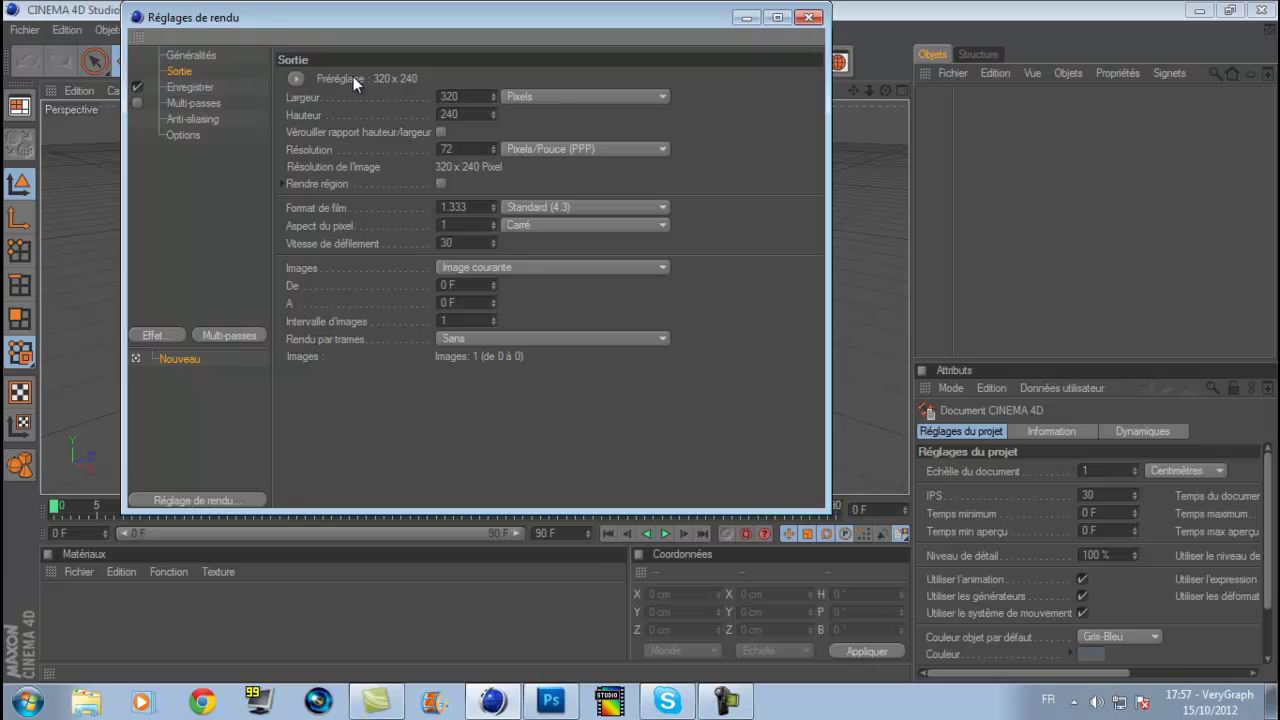
left_click(297, 79)
mouse_move(331, 103)
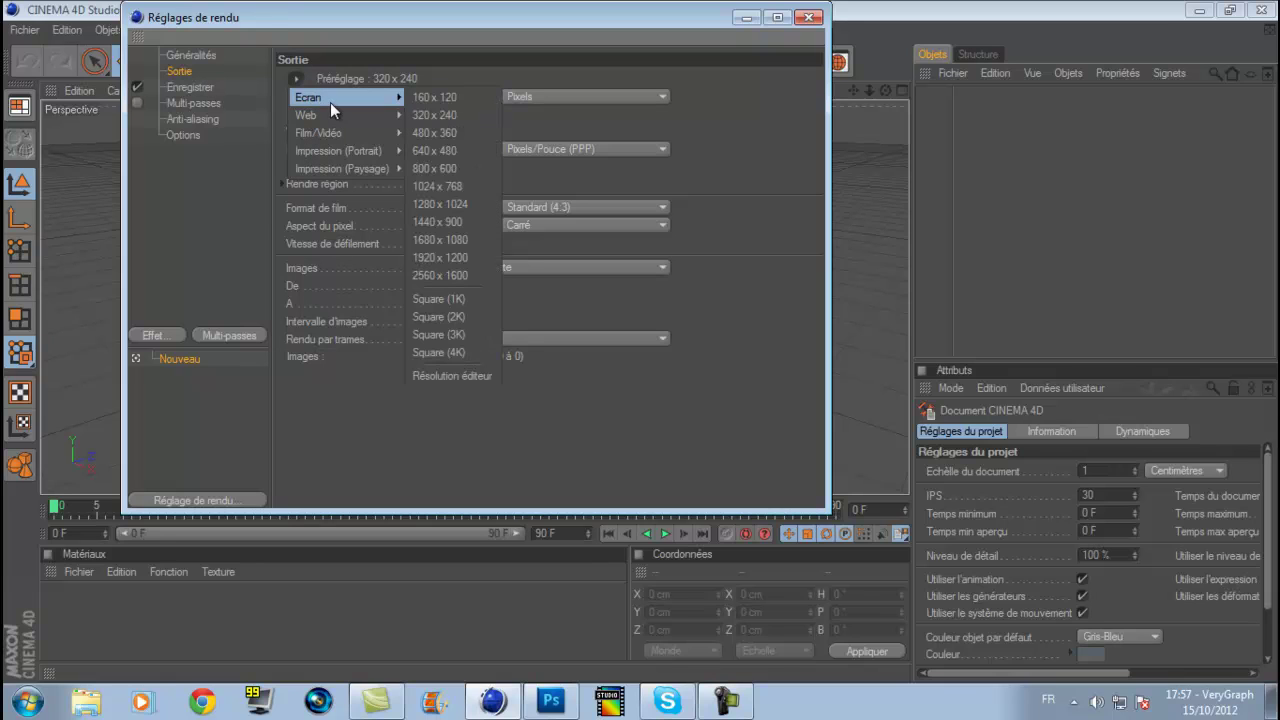
left_click(451, 259)
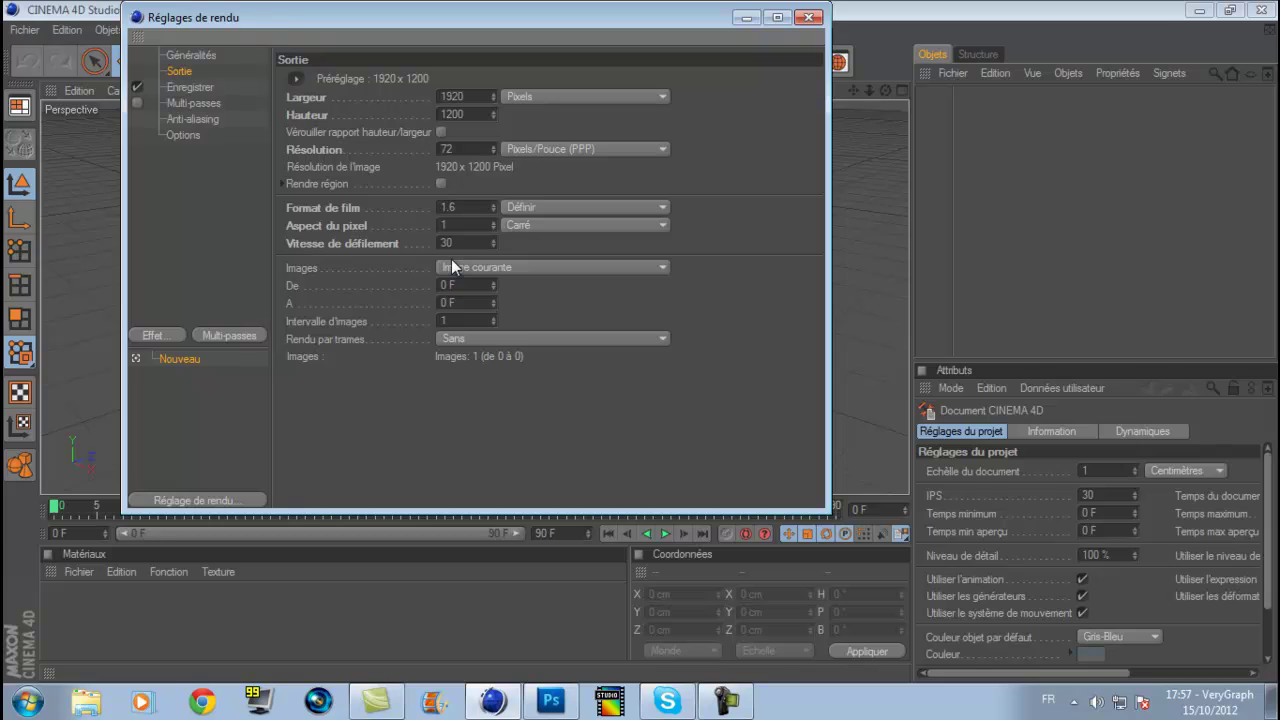
left_click(205, 87)
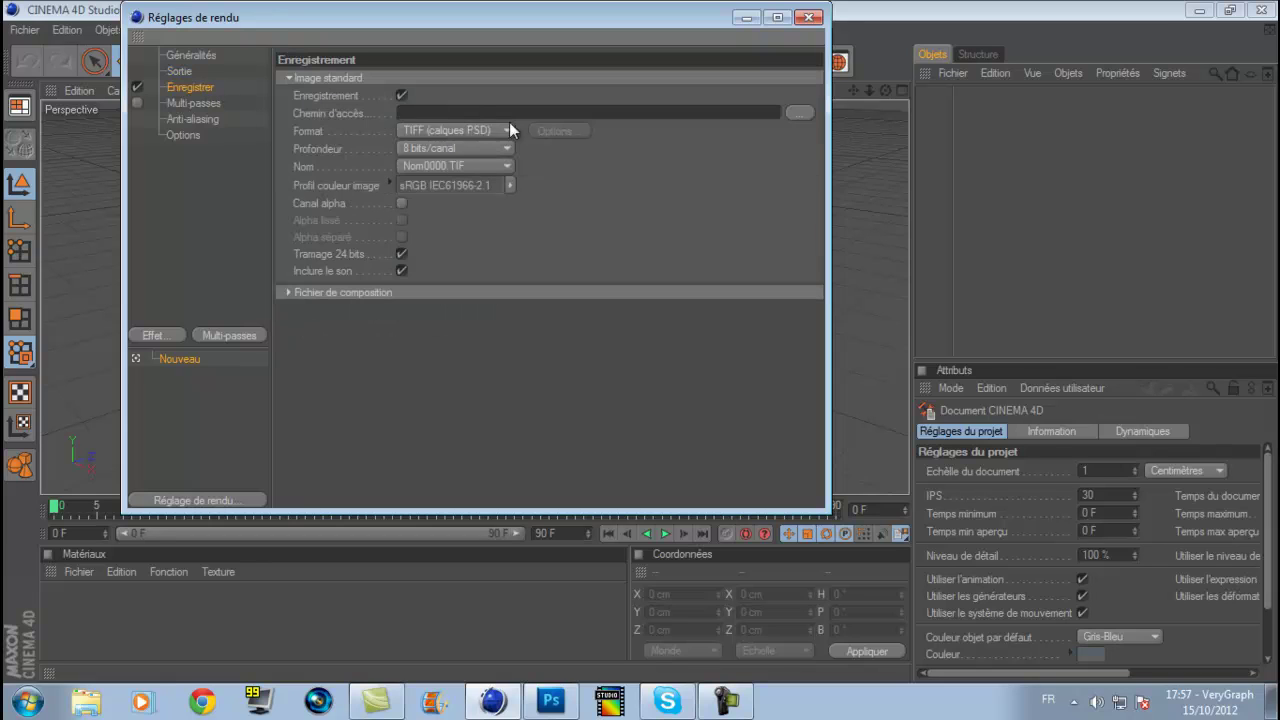
left_click(805, 115)
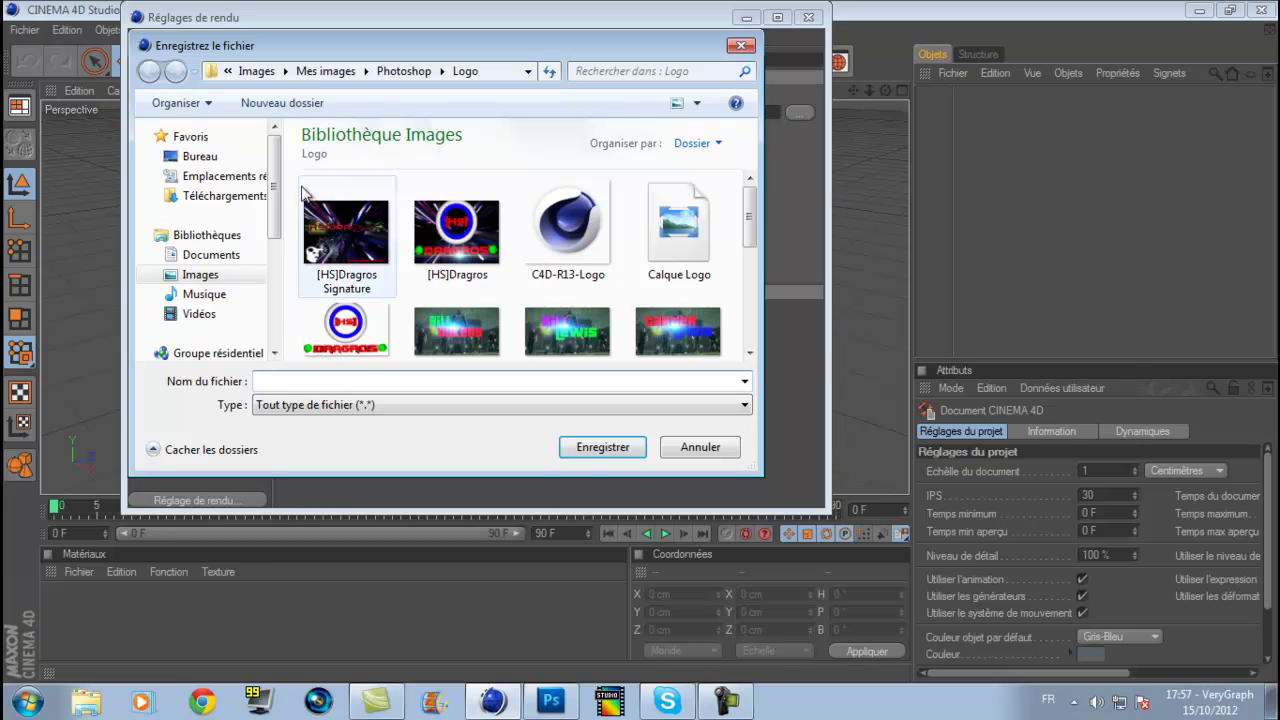
scroll(280, 208, "down", 3)
scroll(280, 208, "up", 3)
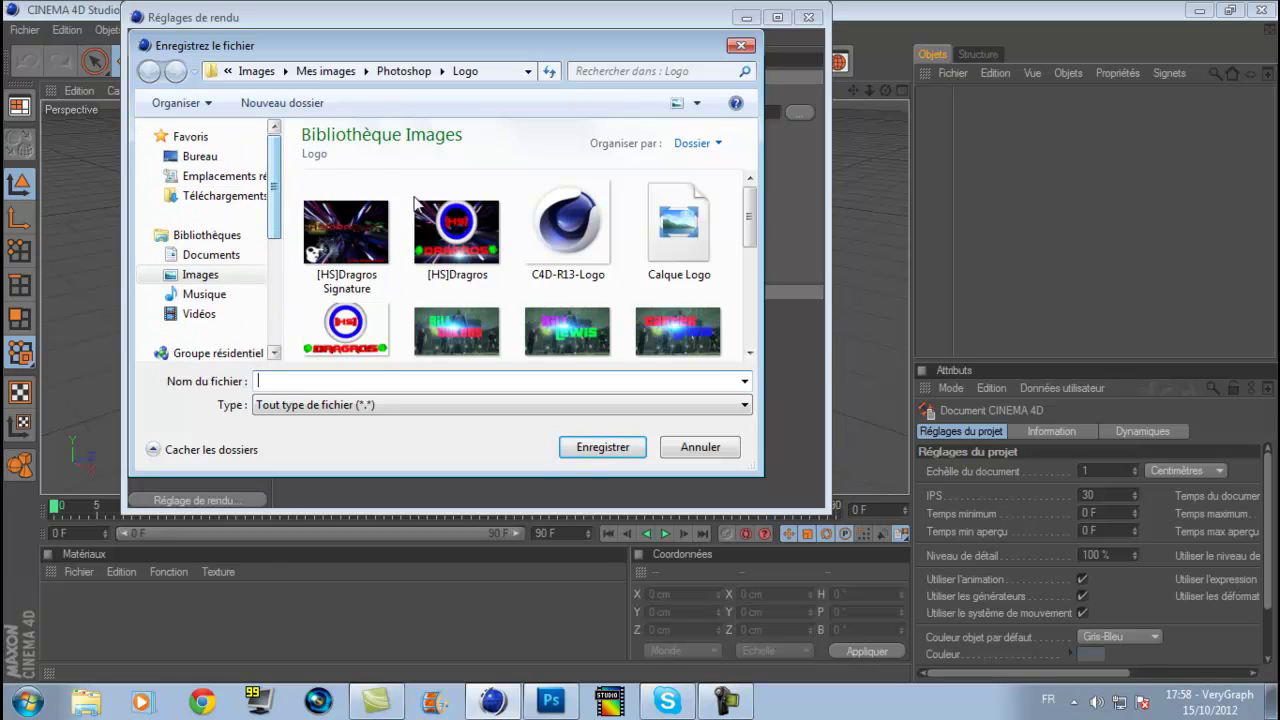
left_click(450, 222)
scroll(450, 230, "down", 5)
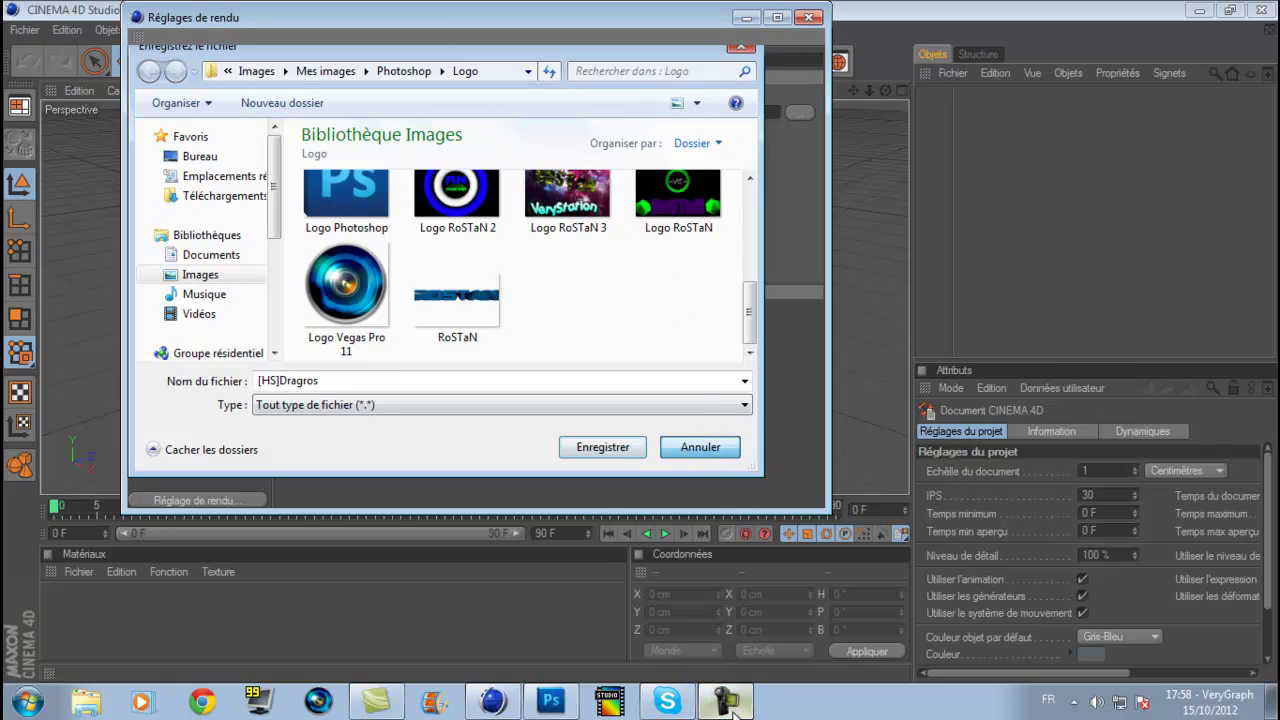
left_click(674, 453)
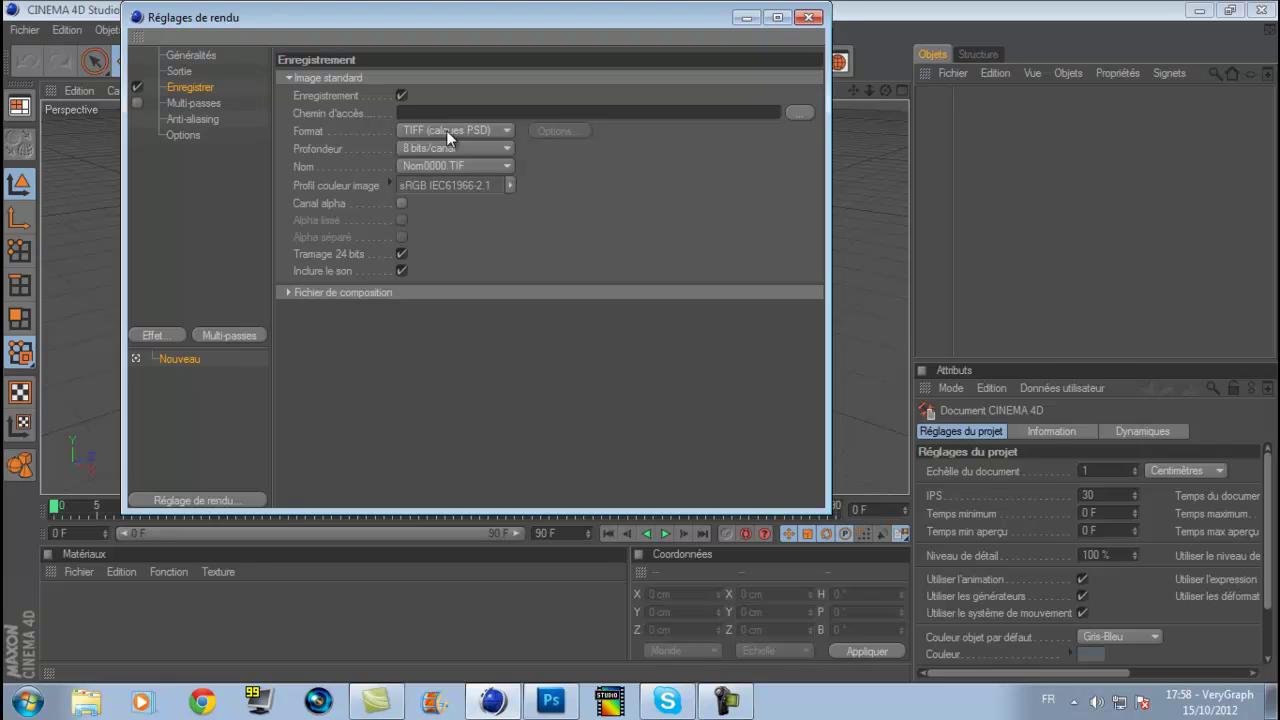
- Set the saved render's format to PNG and enable its alpha channel
left_click(483, 132)
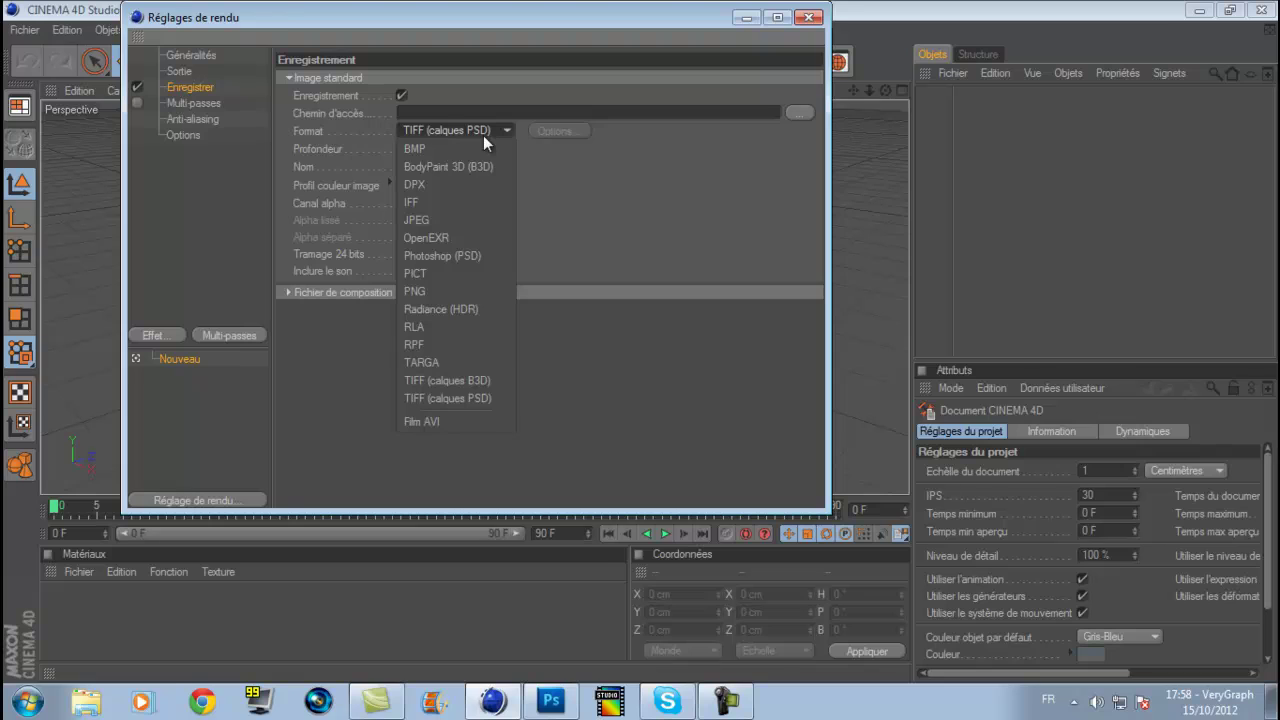
left_click(458, 288)
left_click(400, 205)
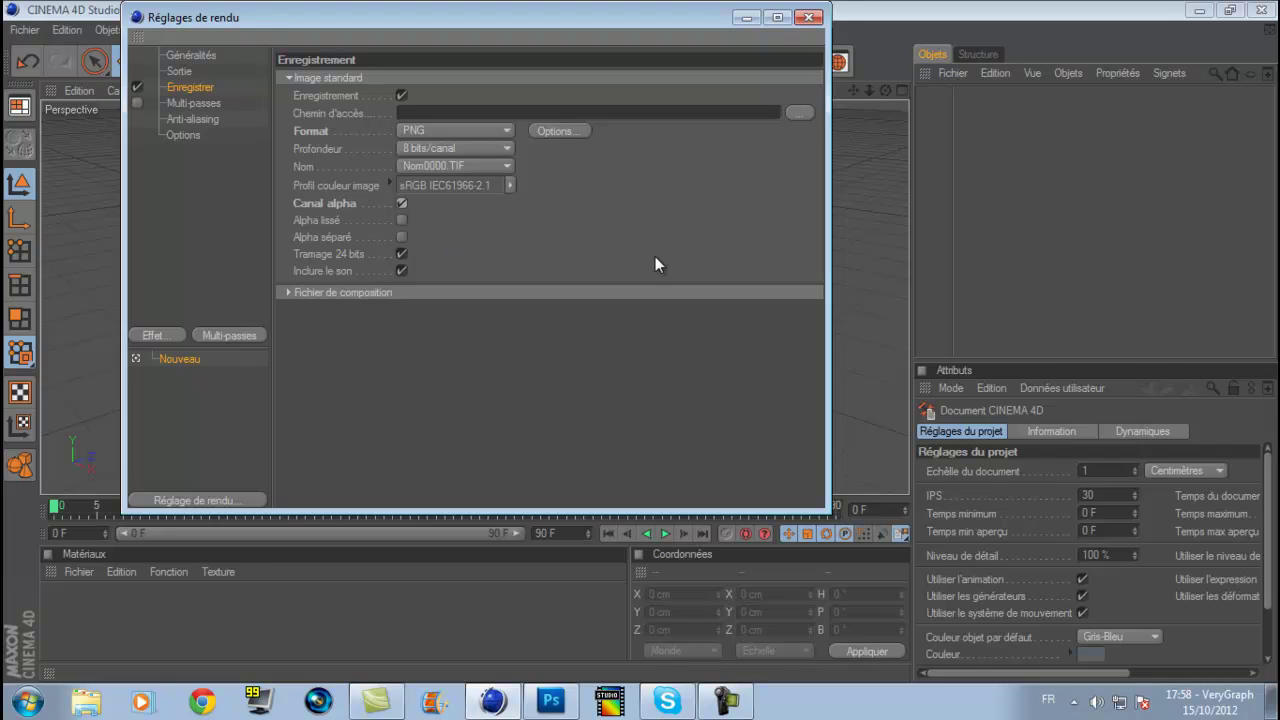
- Set the render's anti-aliasing to Au mieux with a minimum level of 2x2, and close the render settings
left_click(195, 103)
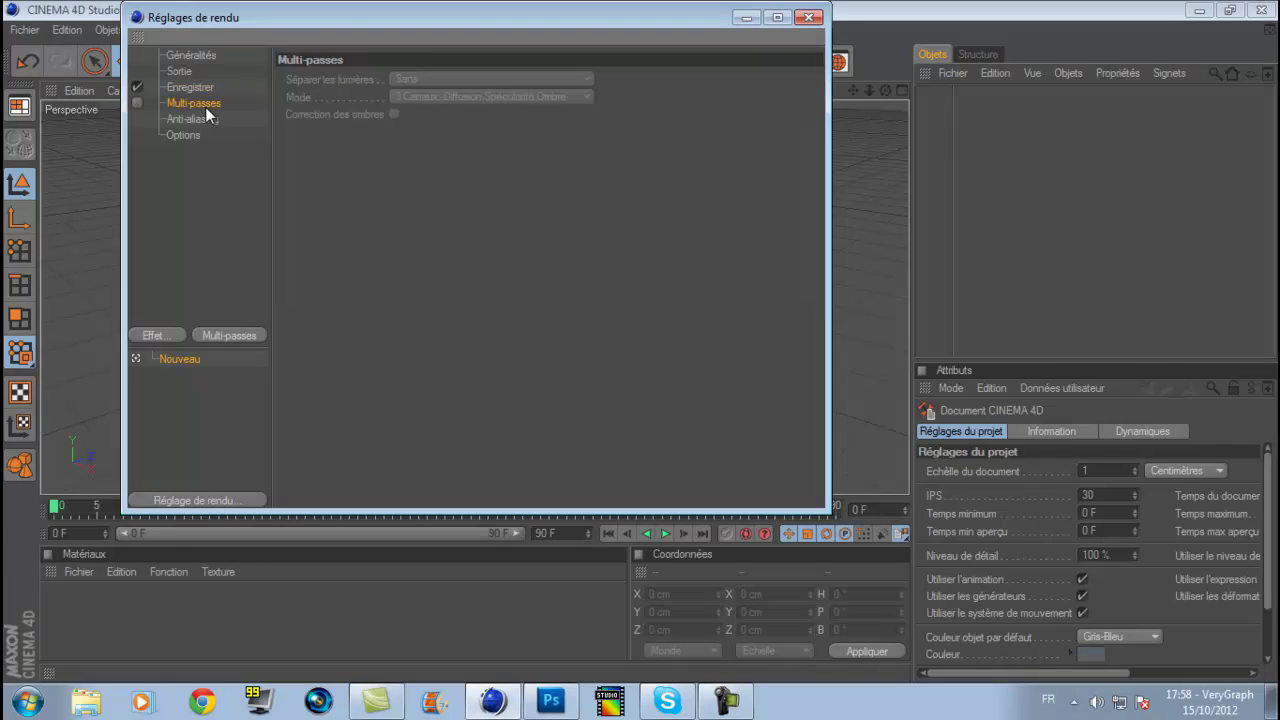
left_click(205, 119)
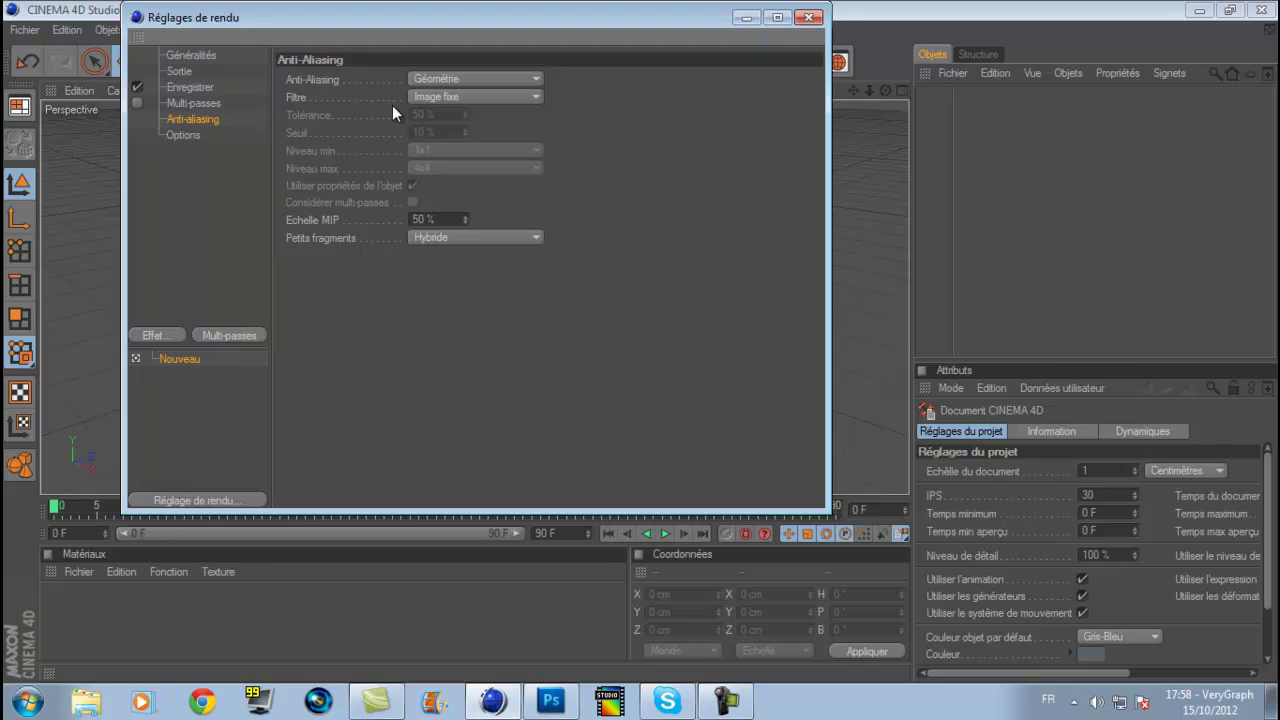
left_click(450, 83)
left_click(450, 132)
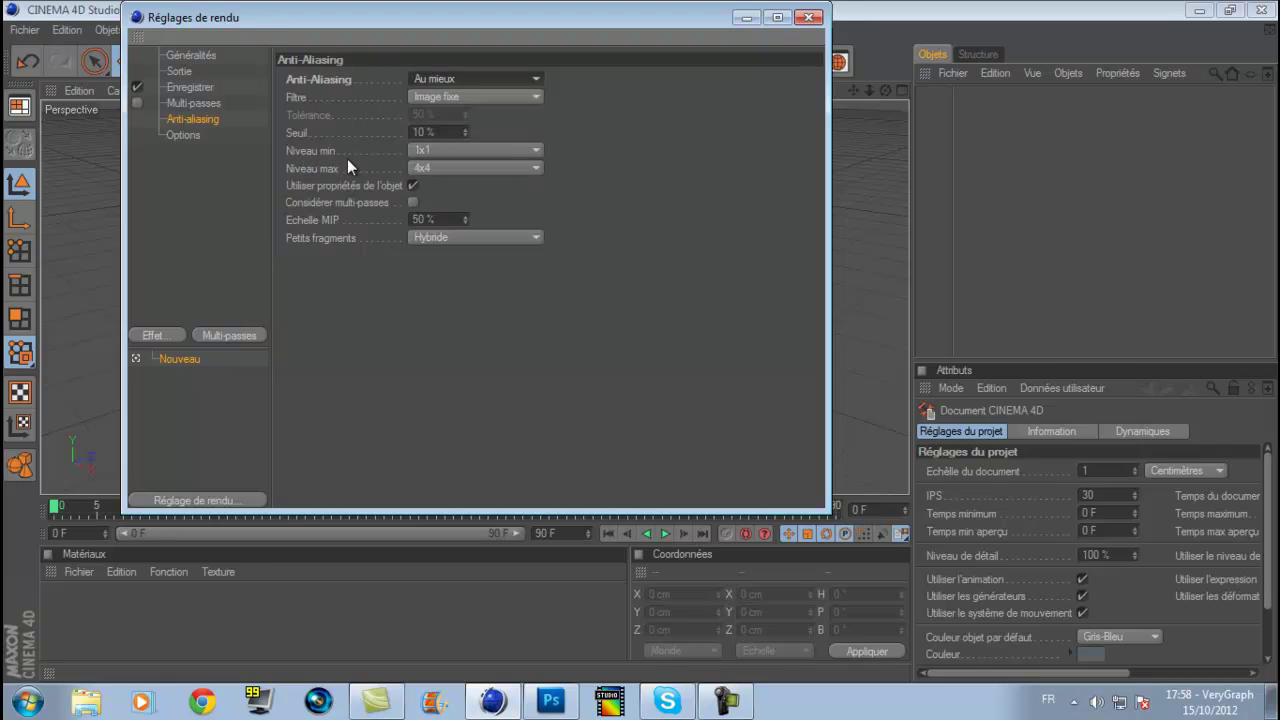
left_click(460, 150)
left_click(450, 170)
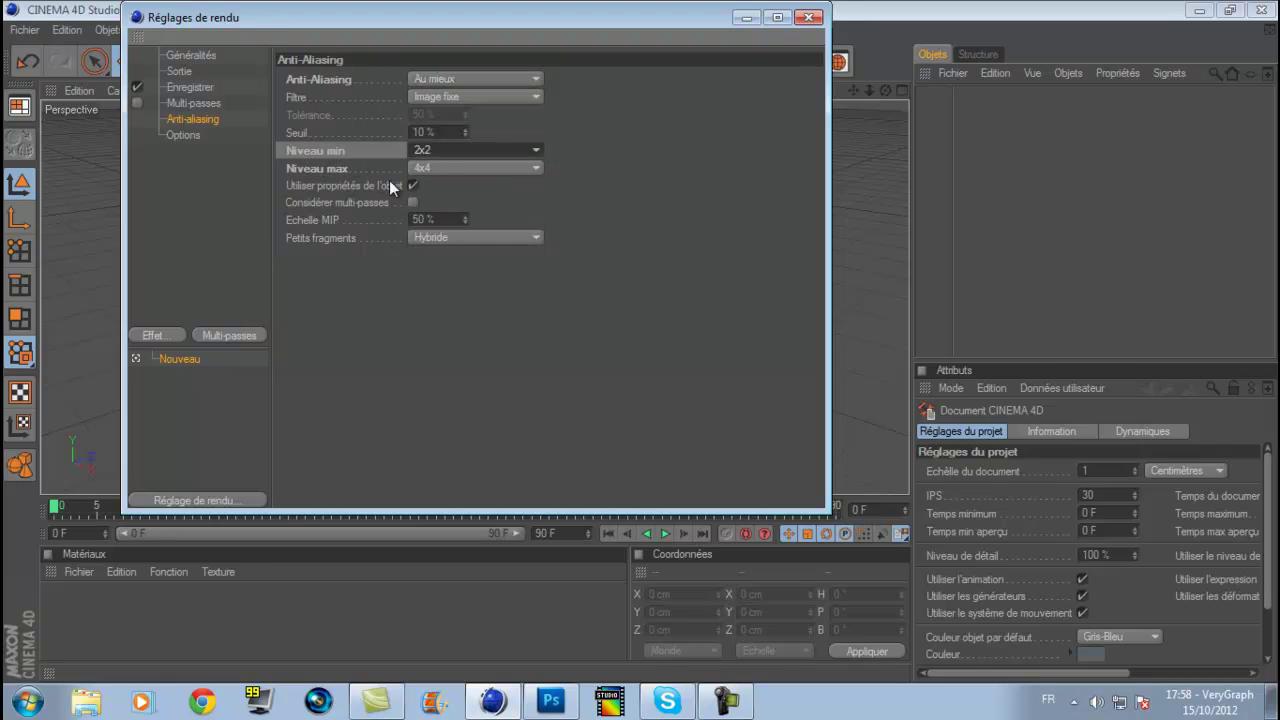
left_click(809, 17)
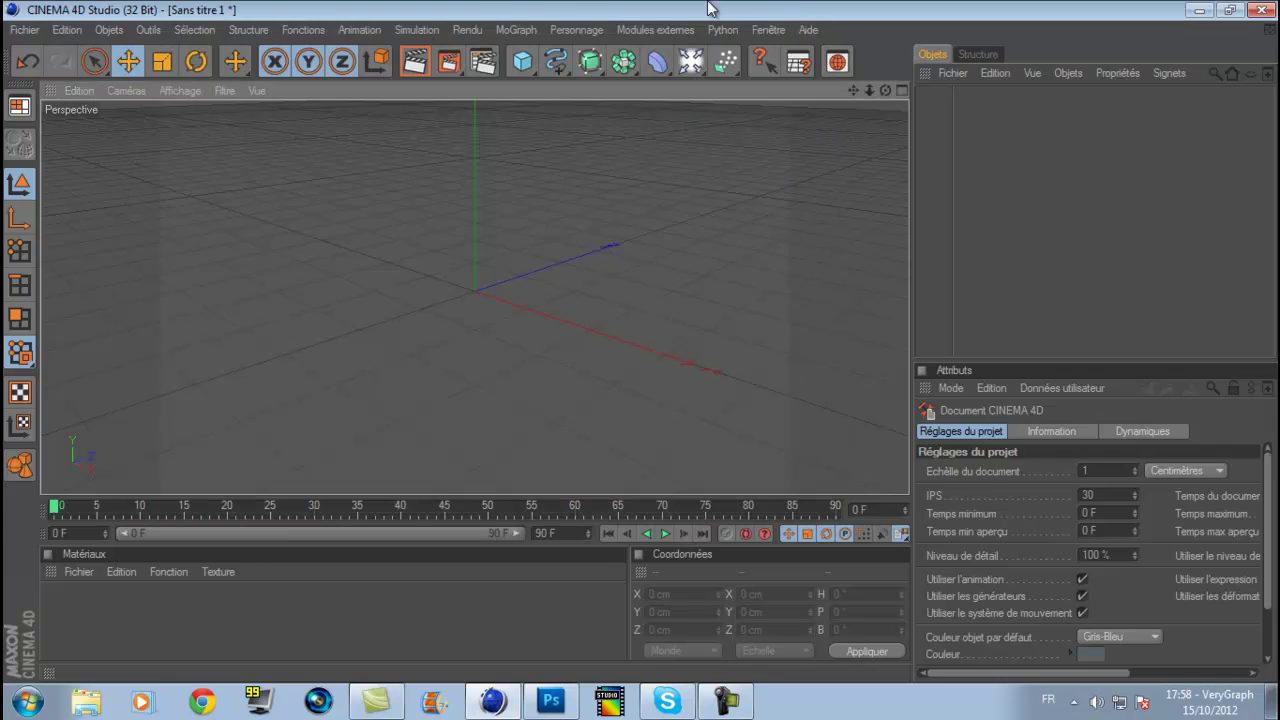
- Add a Mo Texte object to the scene and set its text to "RoSTaN"
left_click(520, 29)
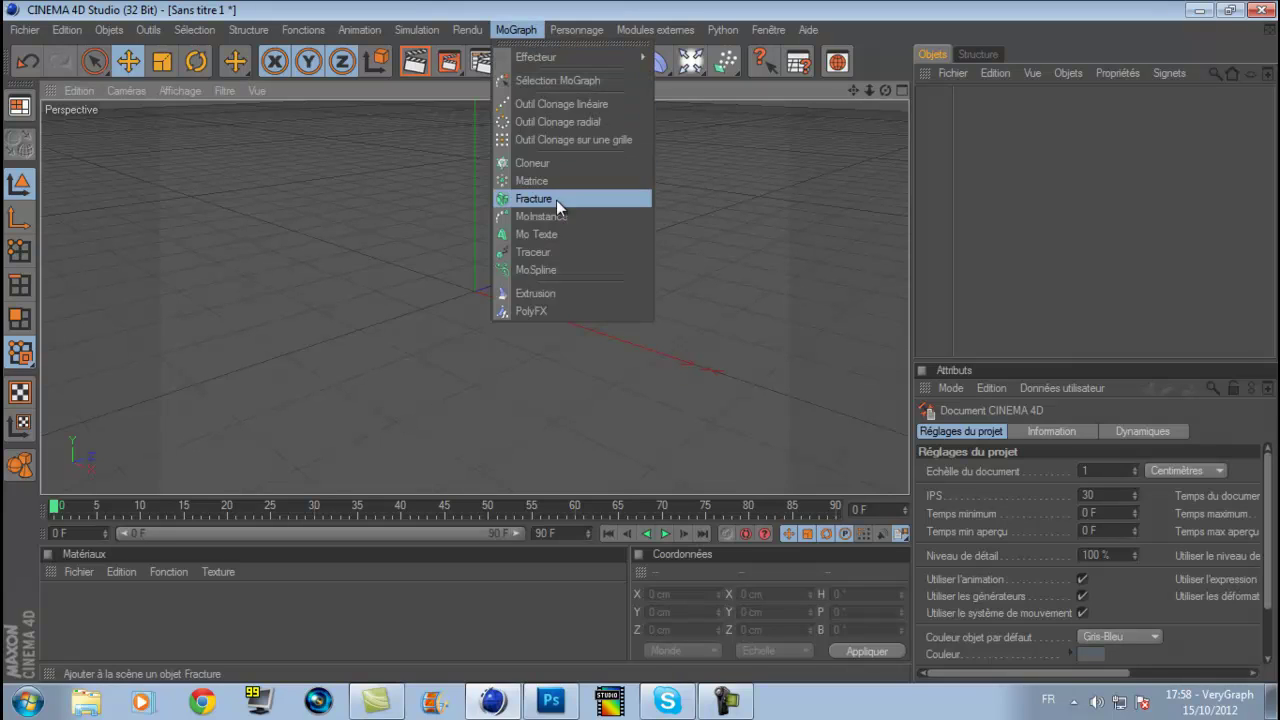
left_click(540, 234)
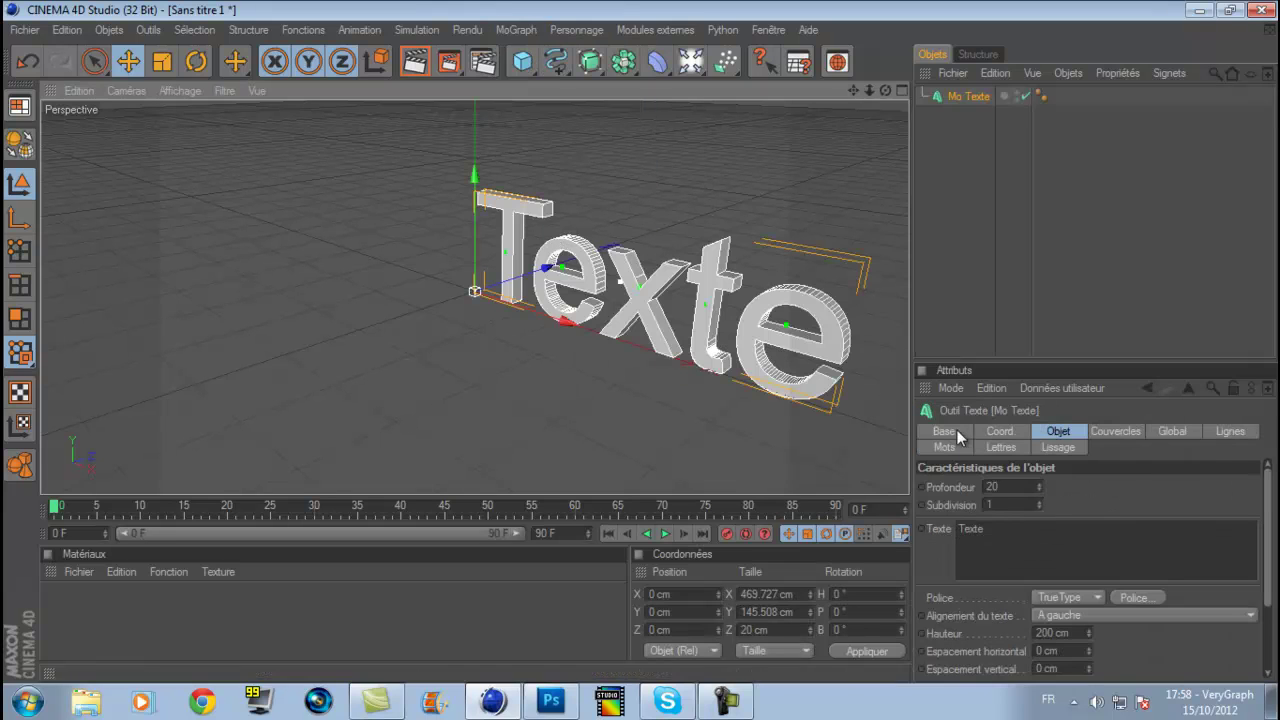
double_click(1025, 540)
type("RoSTaN")
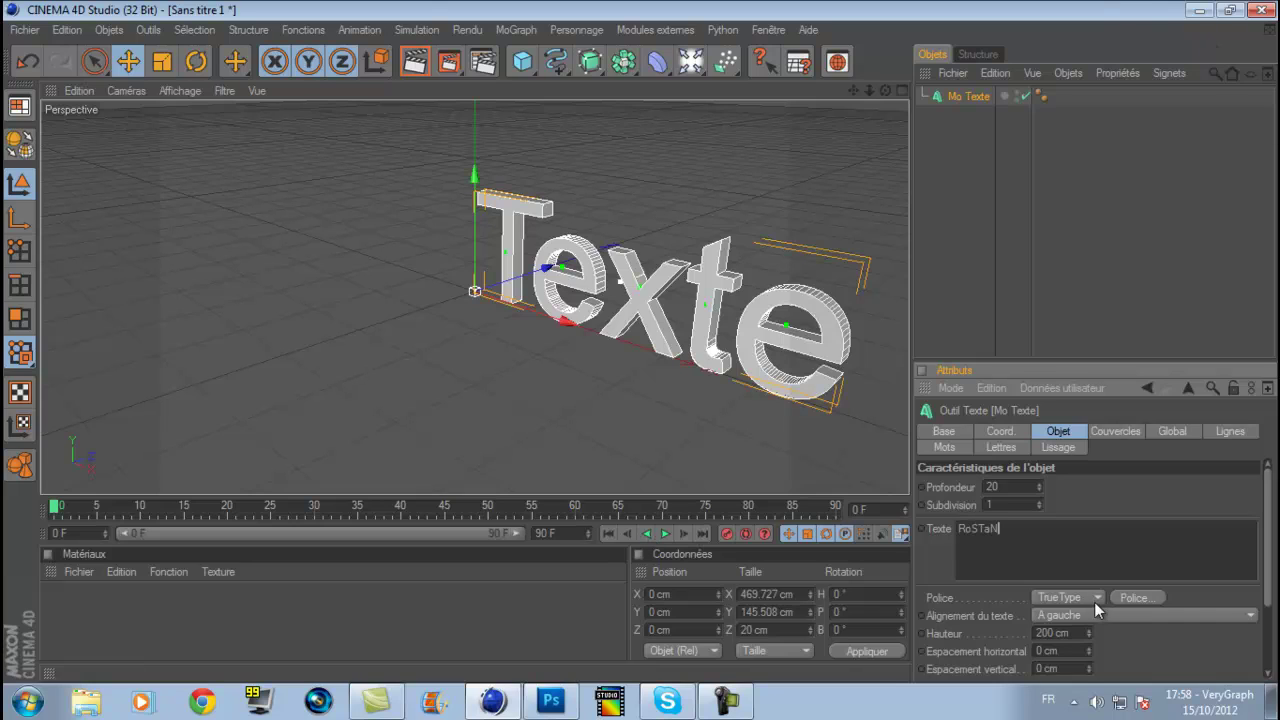
left_click(1135, 610)
left_click(1141, 597)
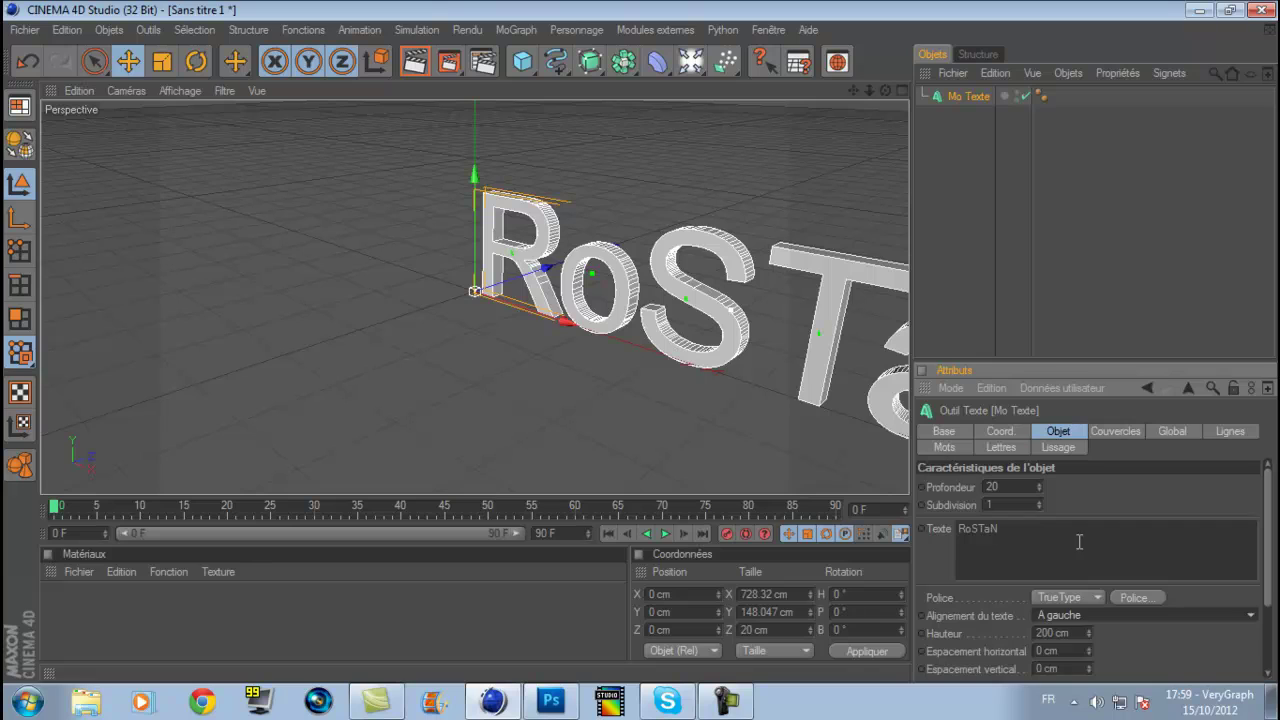
- Change the font of the Mo Texte object to Spy Agency
left_click(1152, 597)
scroll(150, 245, "down", 15)
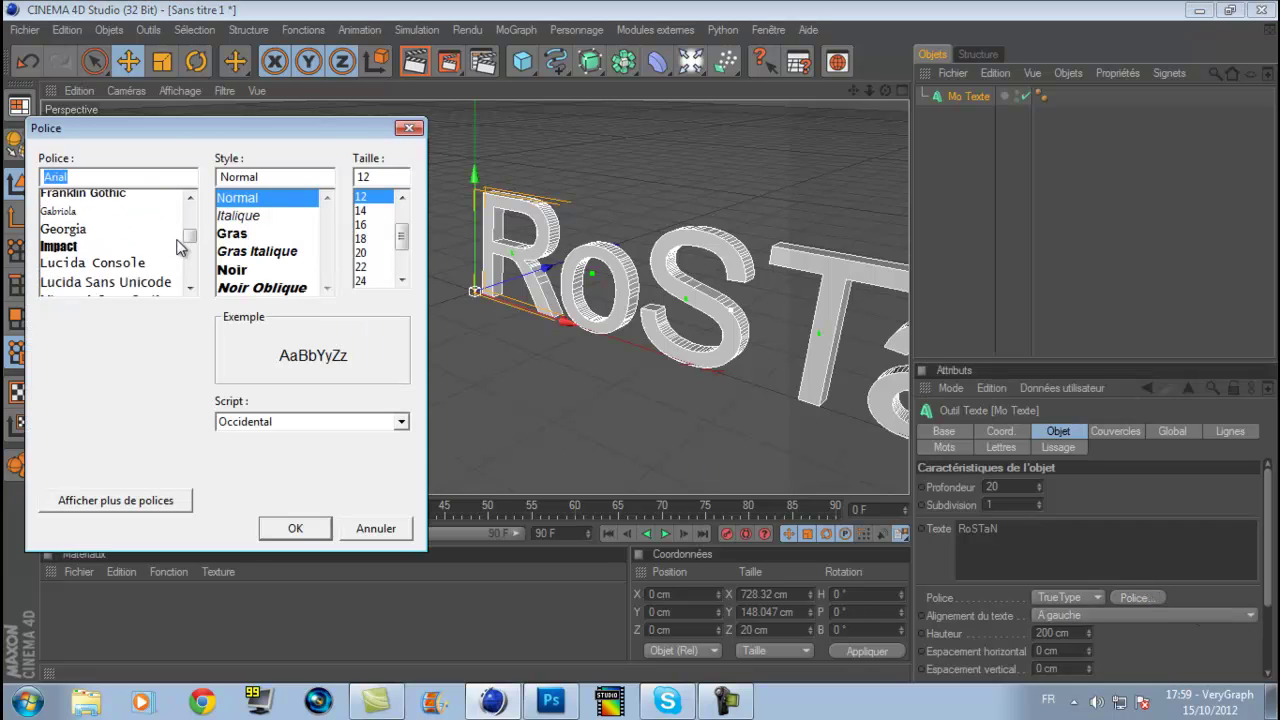
scroll(150, 240, "down", 3)
scroll(150, 240, "up", 3)
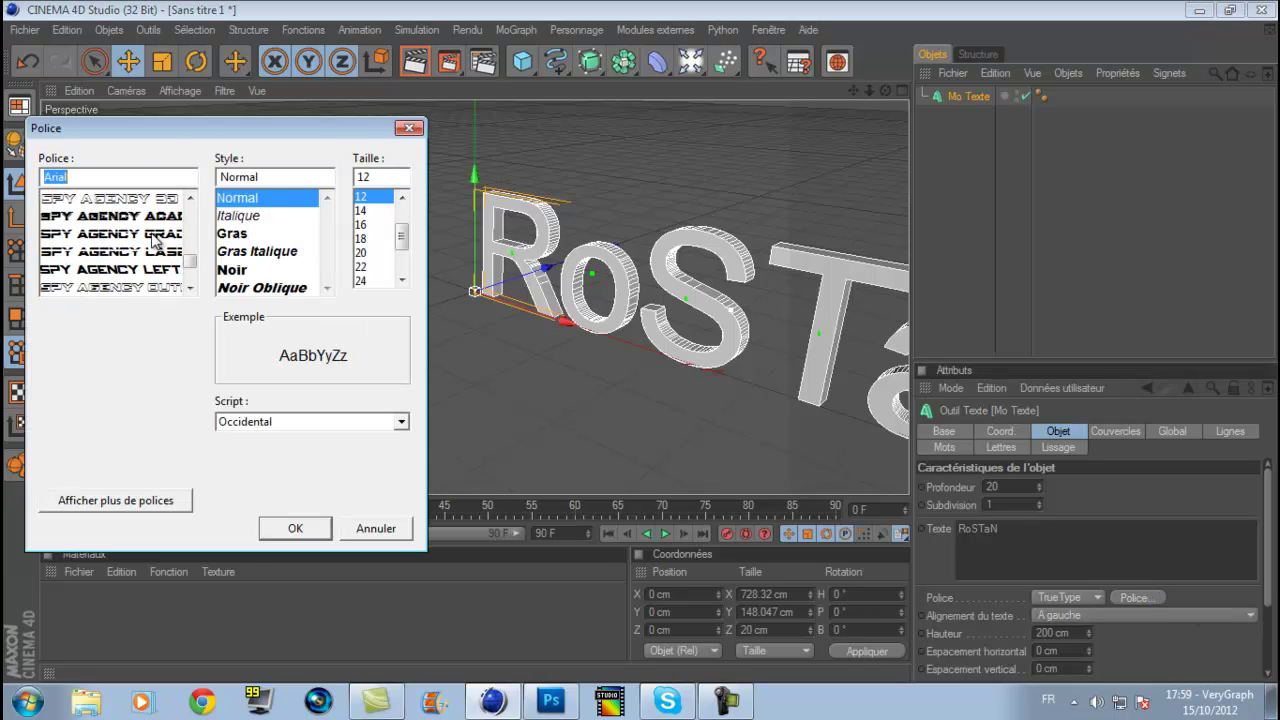
left_click(160, 216)
scroll(160, 220, "up", 3)
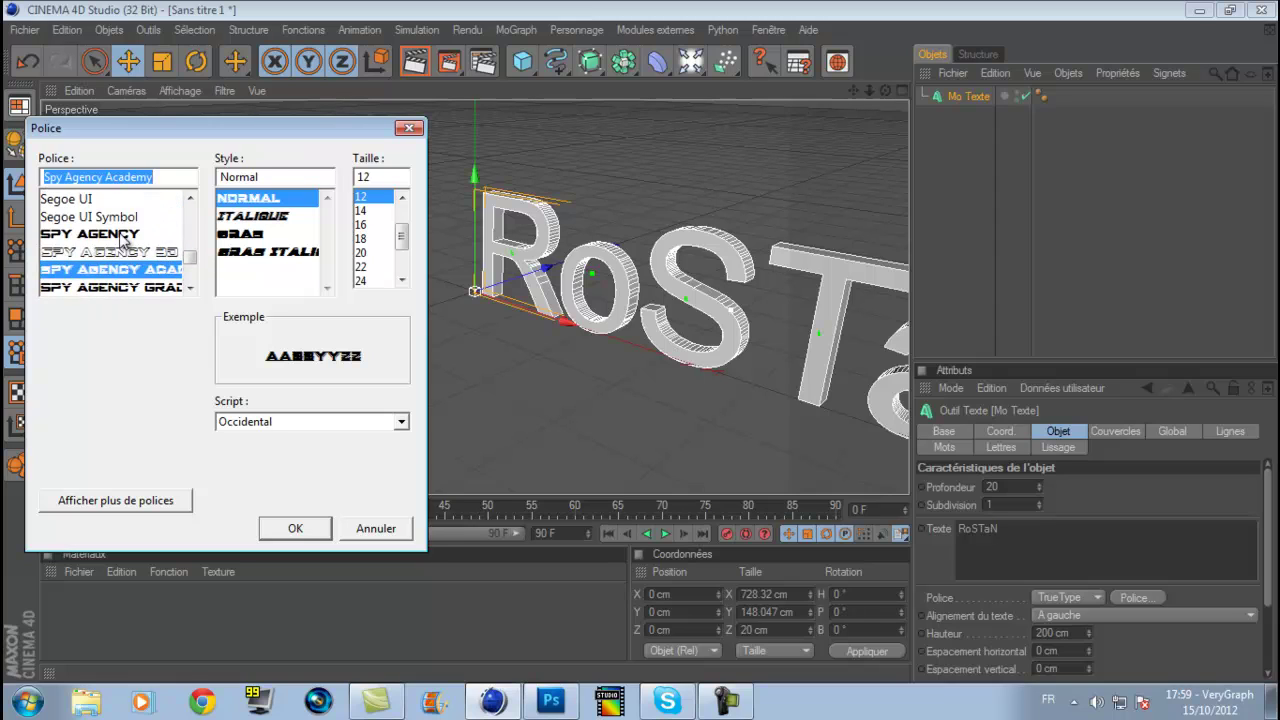
left_click(125, 236)
left_click(295, 528)
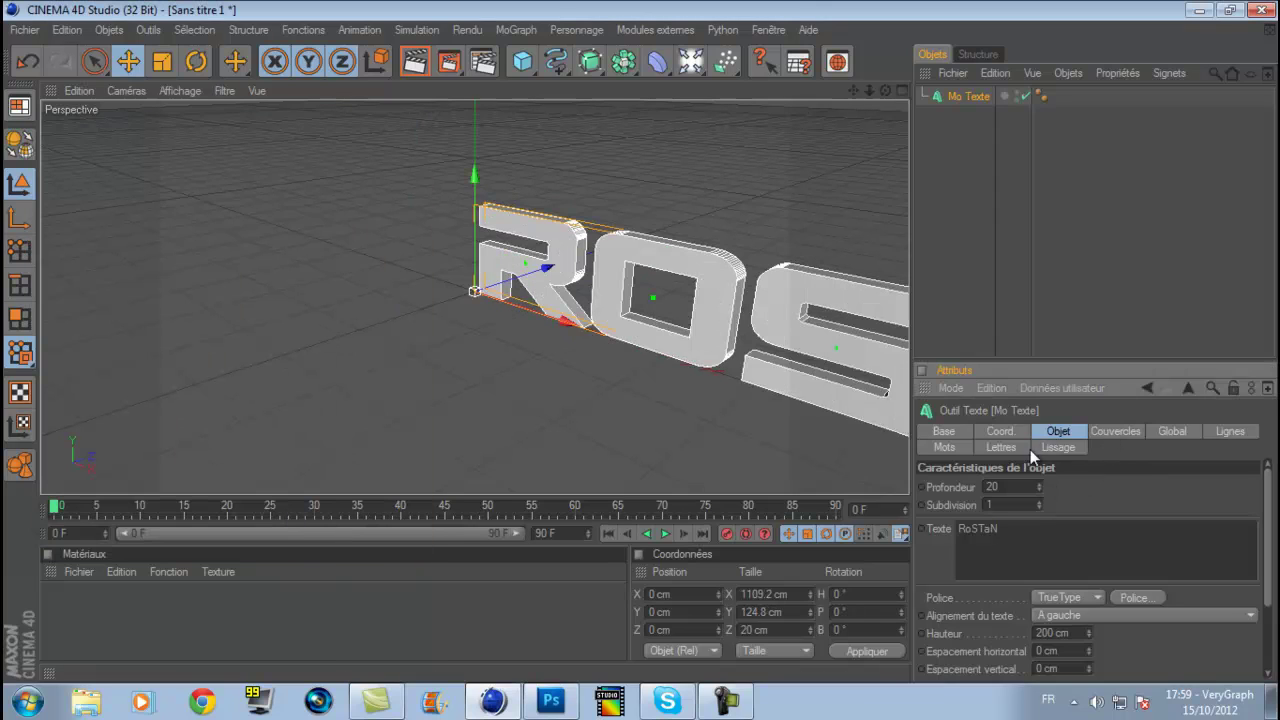
- Give the text Couvercle et biseau caps at both start and end, with the bevel type set to 1 étape
left_click(1116, 431)
left_click(1071, 485)
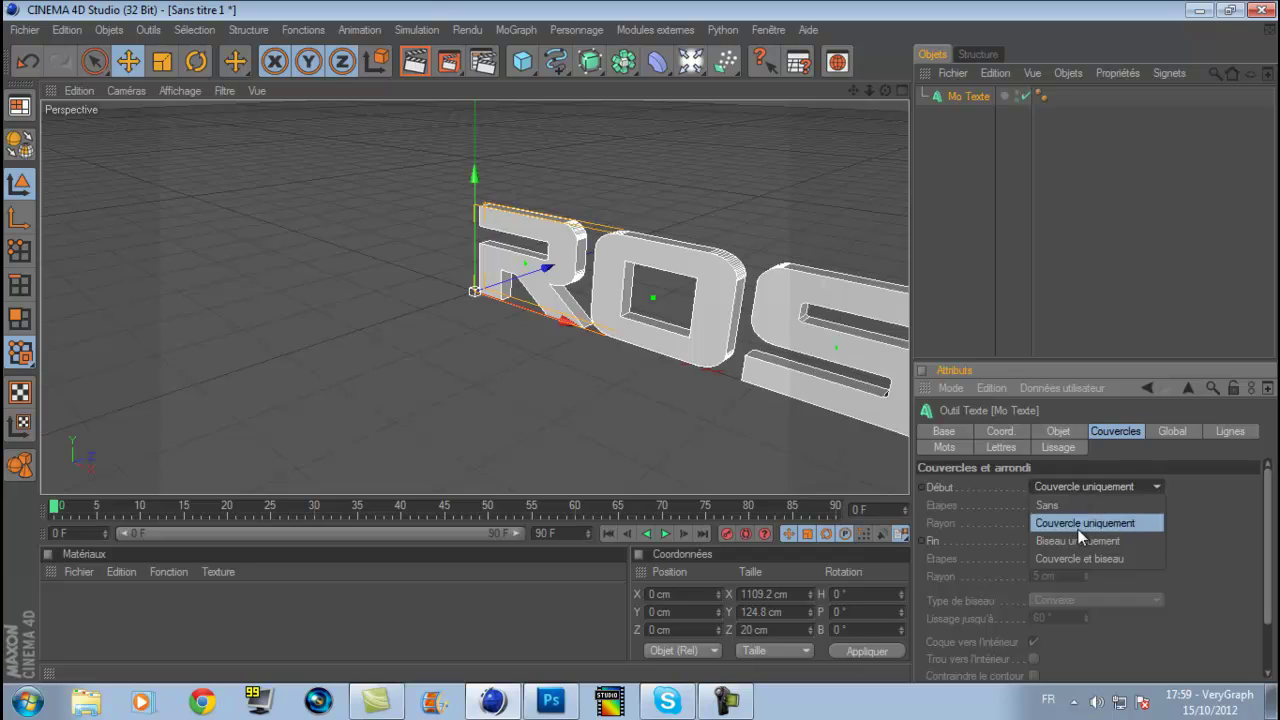
left_click(1078, 555)
left_click(1089, 539)
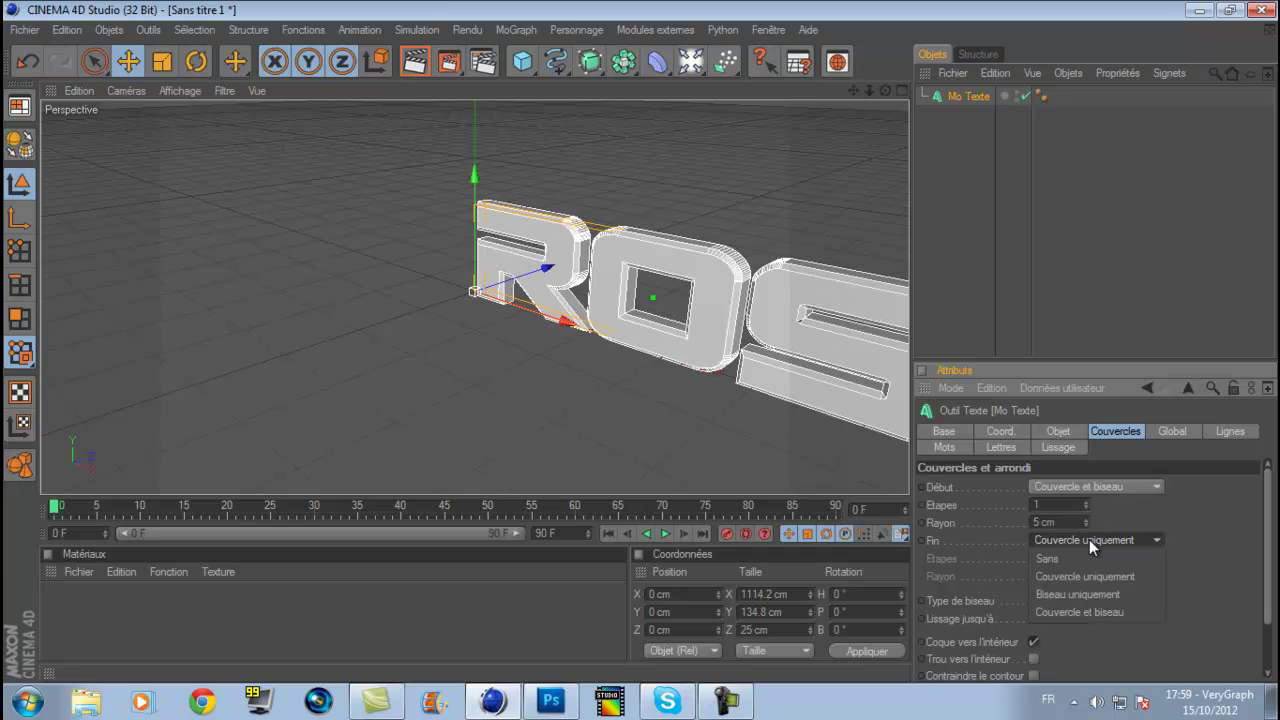
left_click(1074, 613)
left_click(1072, 605)
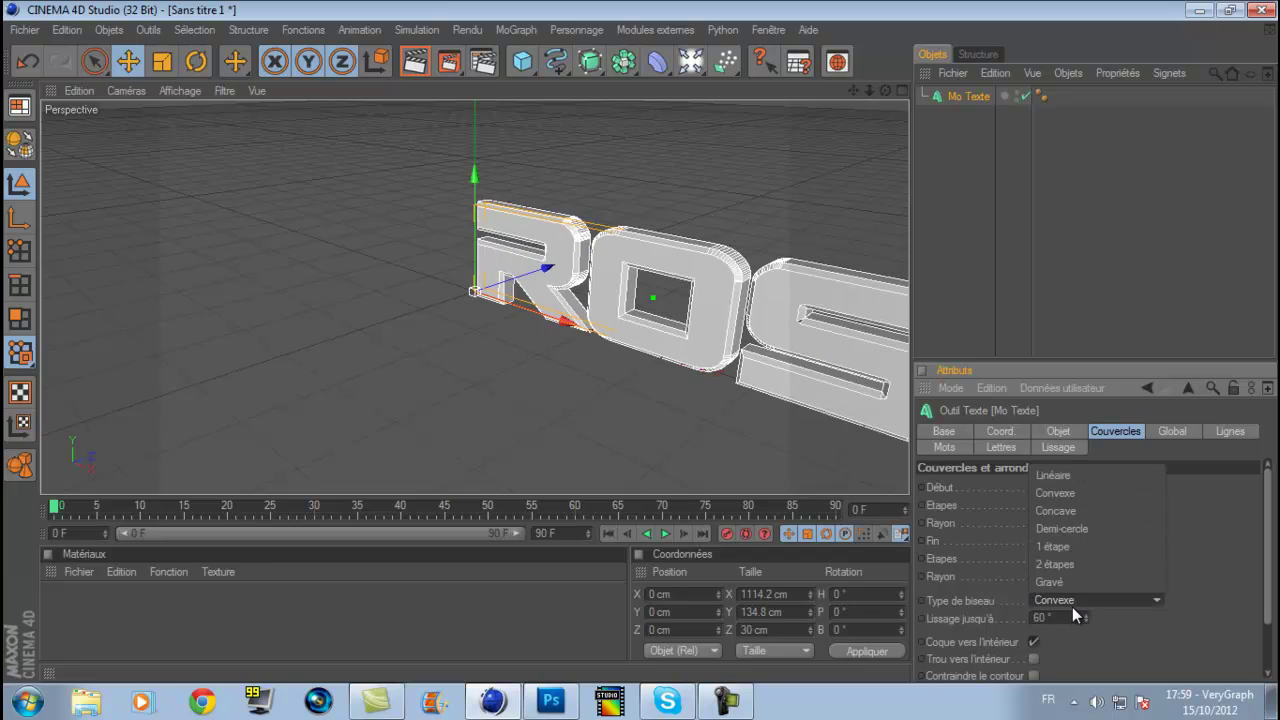
left_click(1082, 546)
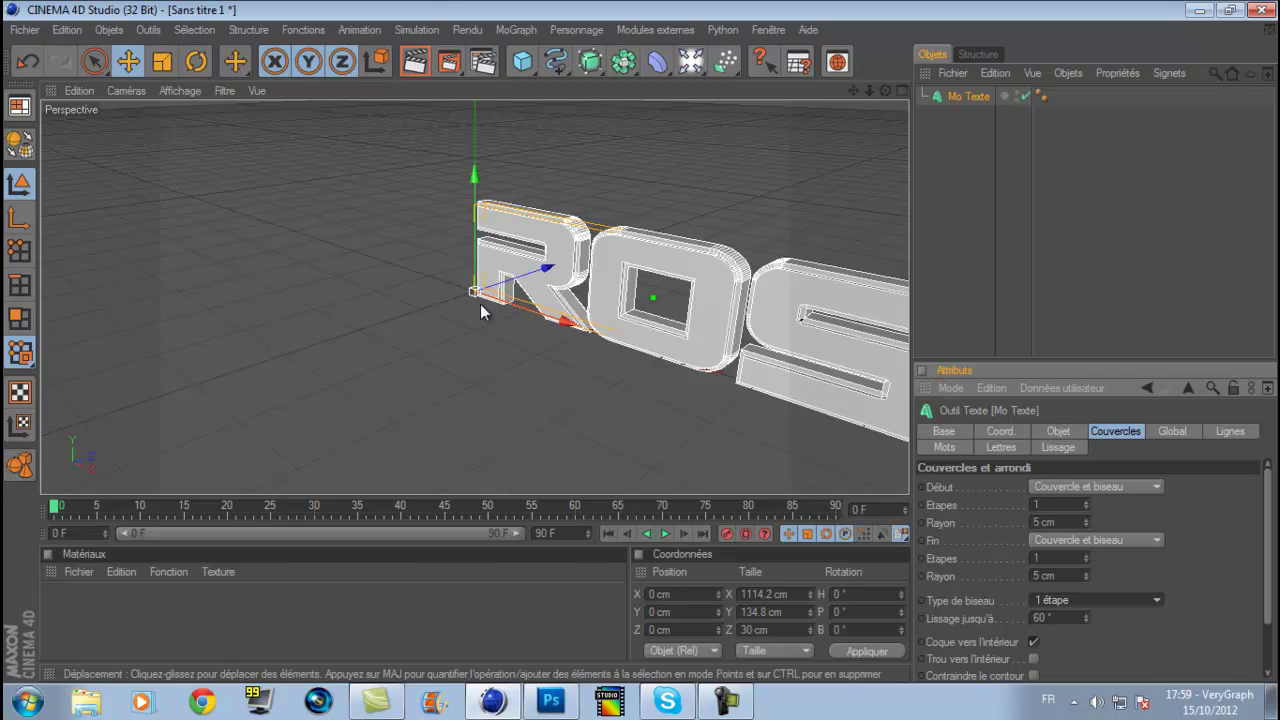
- Scale the text down uniformly to about 692 cm wide and move it along X to about -311 cm
left_click(171, 67)
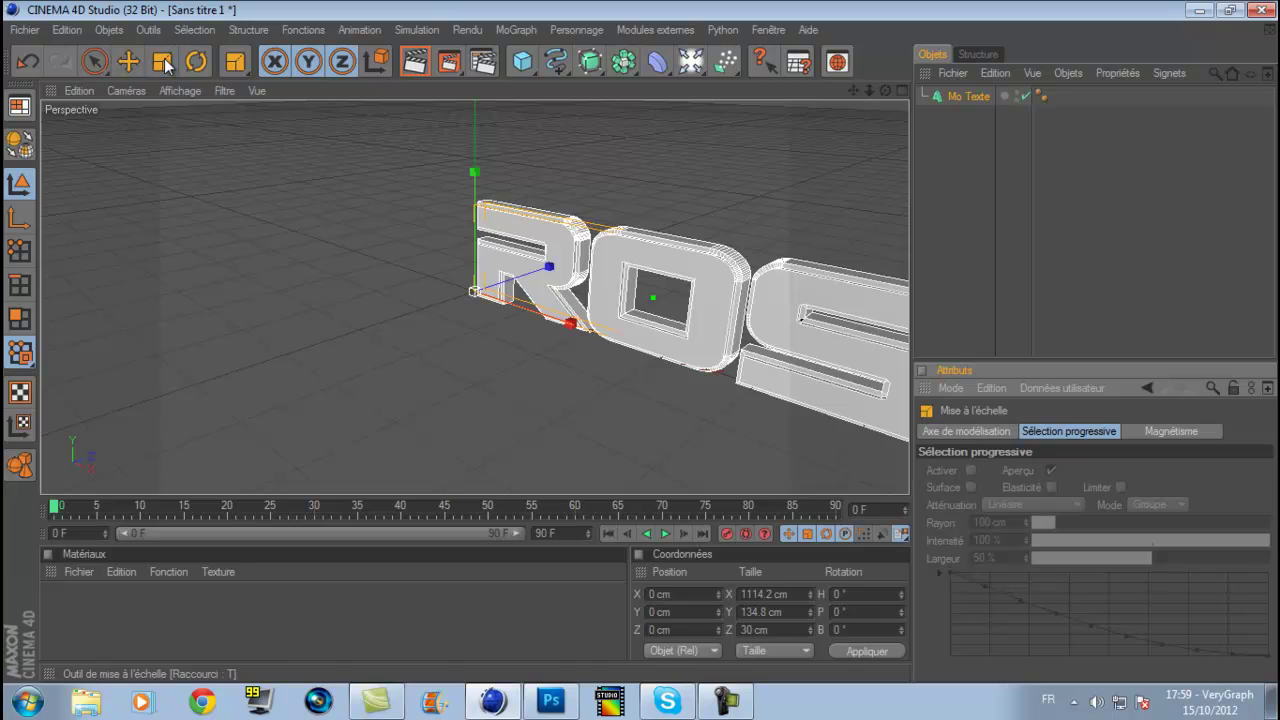
mouse_move(570, 323)
left_mouse_down()
mouse_move(627, 345)
mouse_move(566, 320)
left_mouse_up()
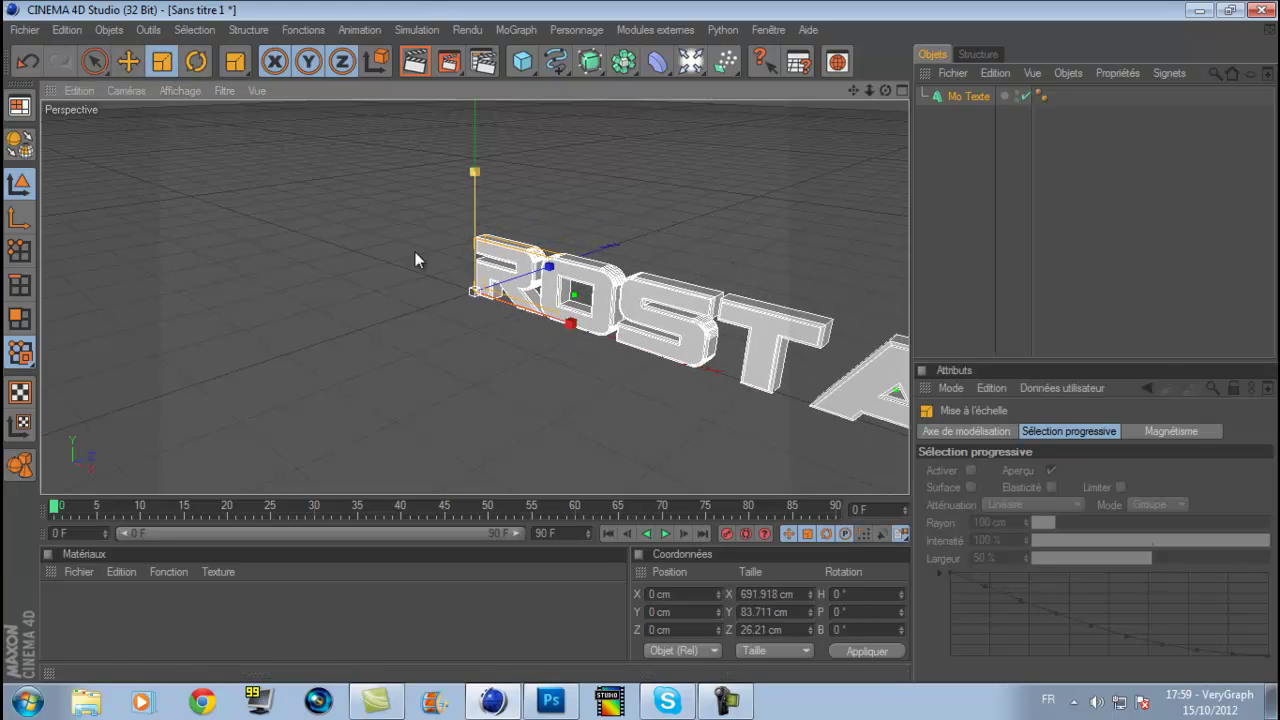
left_click(126, 67)
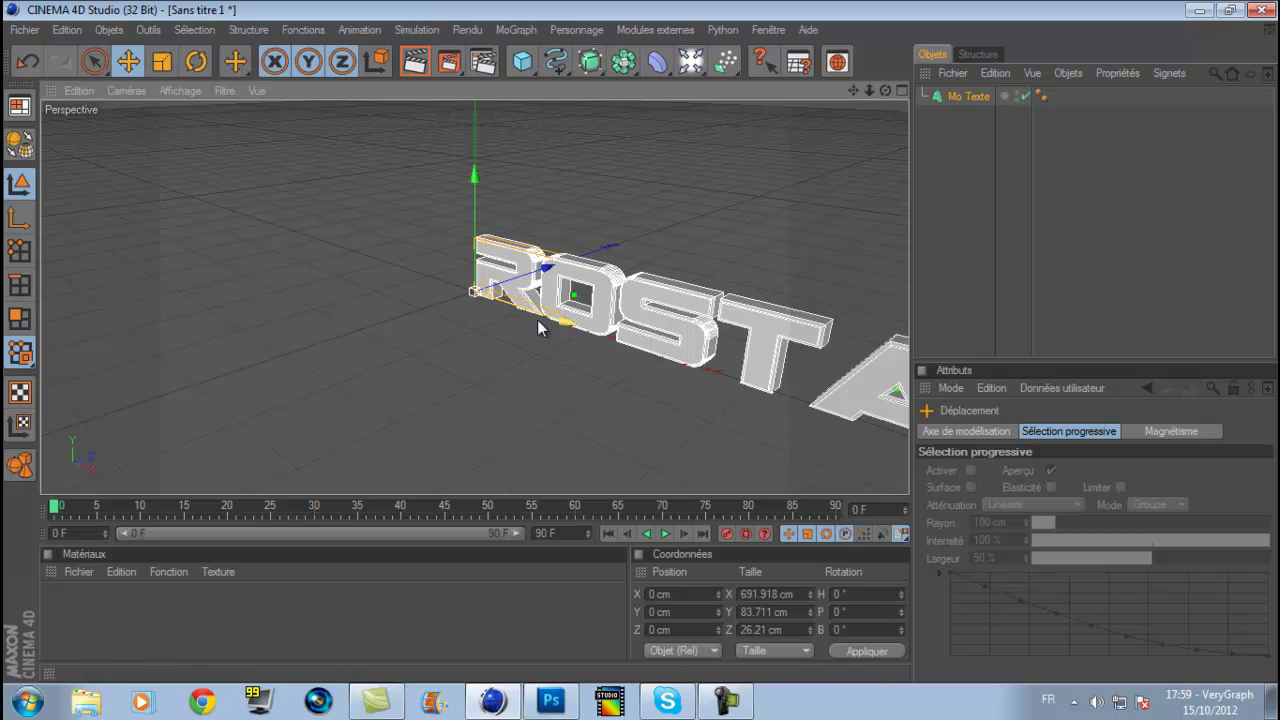
left_click_drag(668, 357, 540, 314)
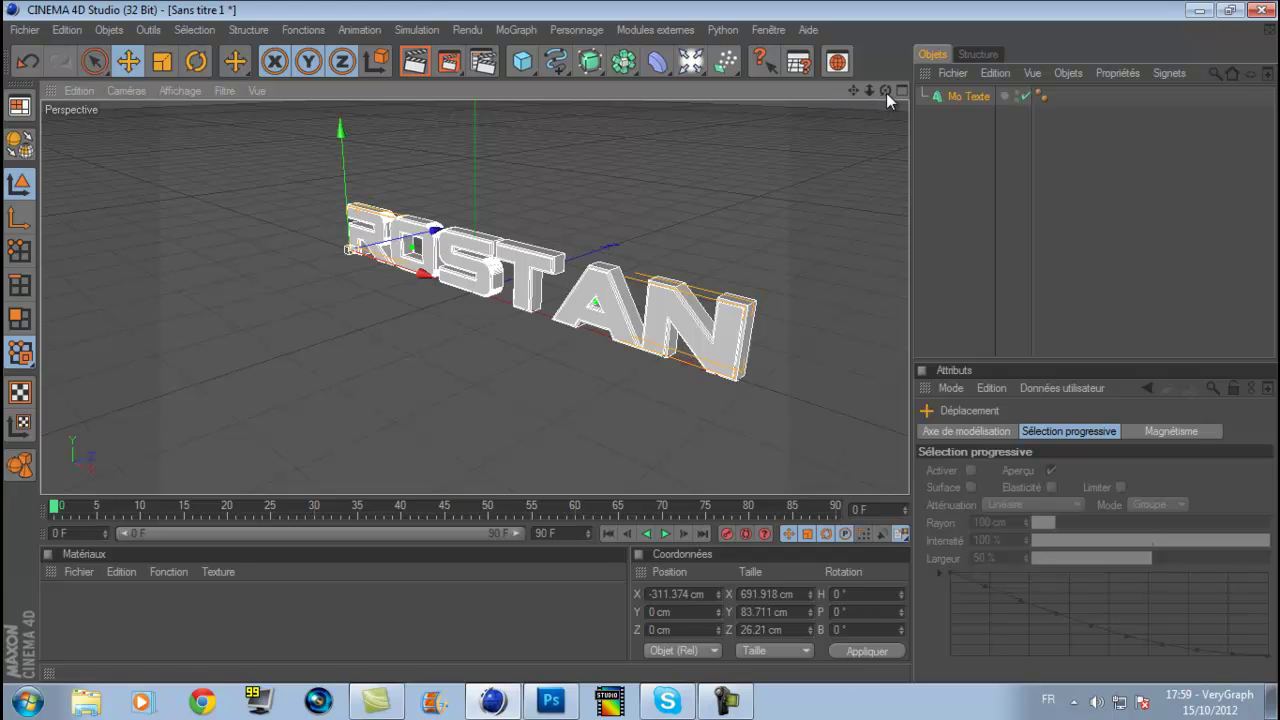
- Frame the whole text from the front in the perspective view, filling most of the render width
left_click_drag(886, 93, 643, 347)
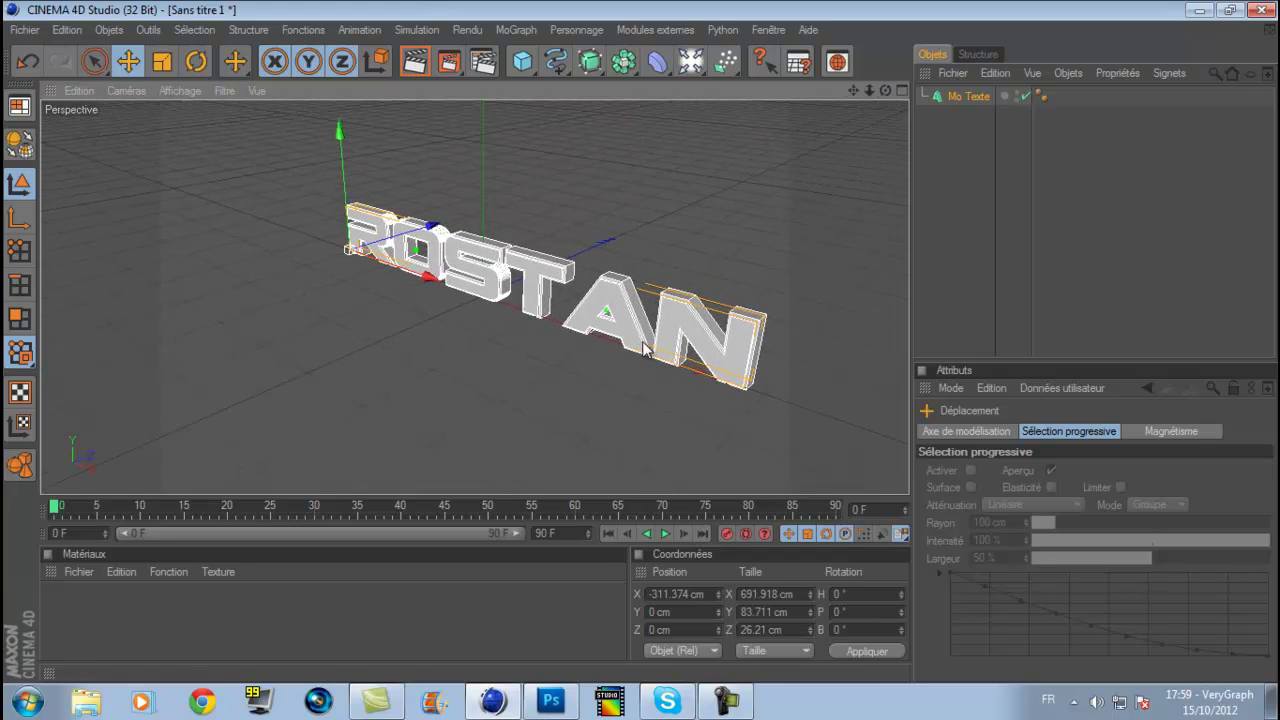
left_click_drag(885, 91, 642, 342)
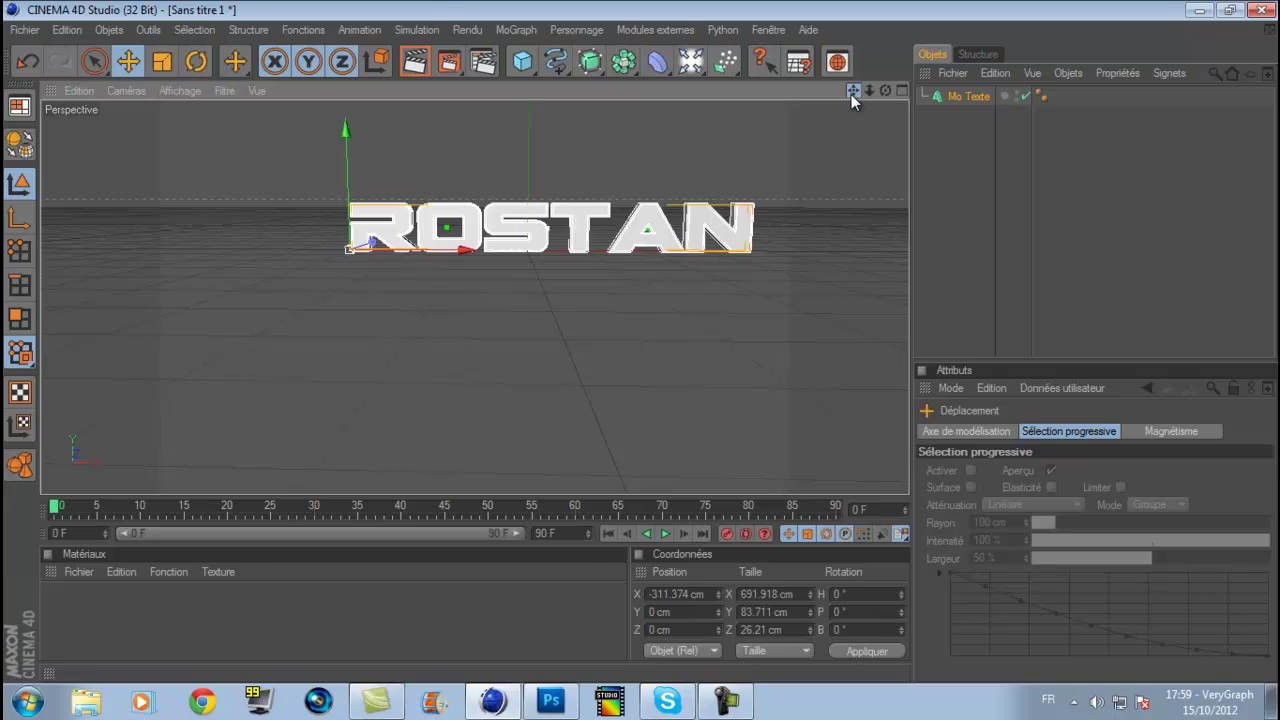
left_click_drag(851, 94, 640, 349)
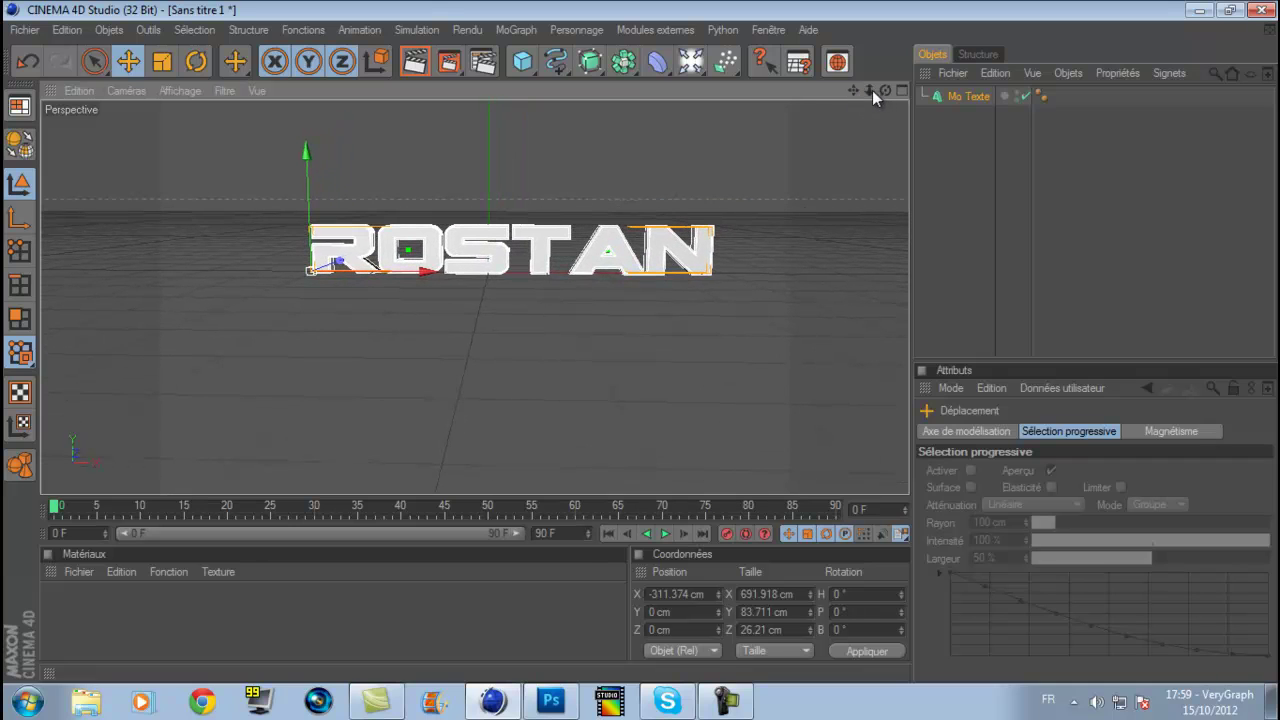
left_click_drag(870, 90, 629, 407)
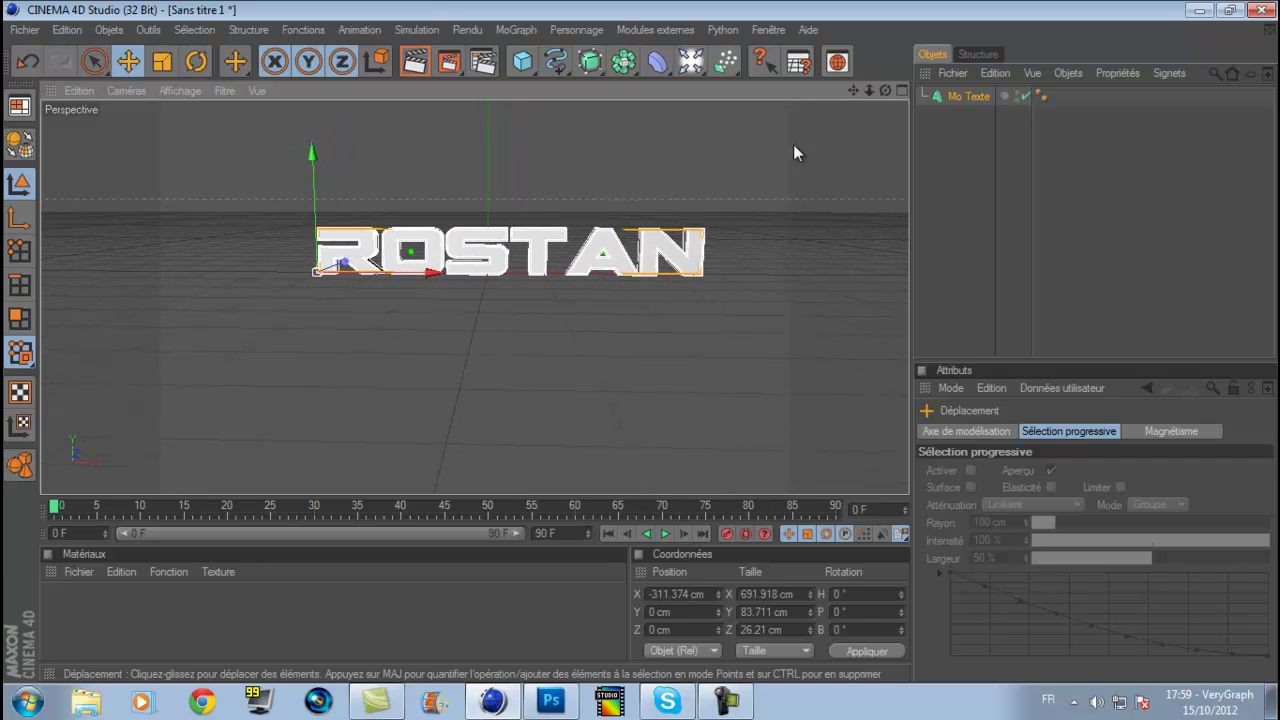
scroll(692, 318, "up", 5)
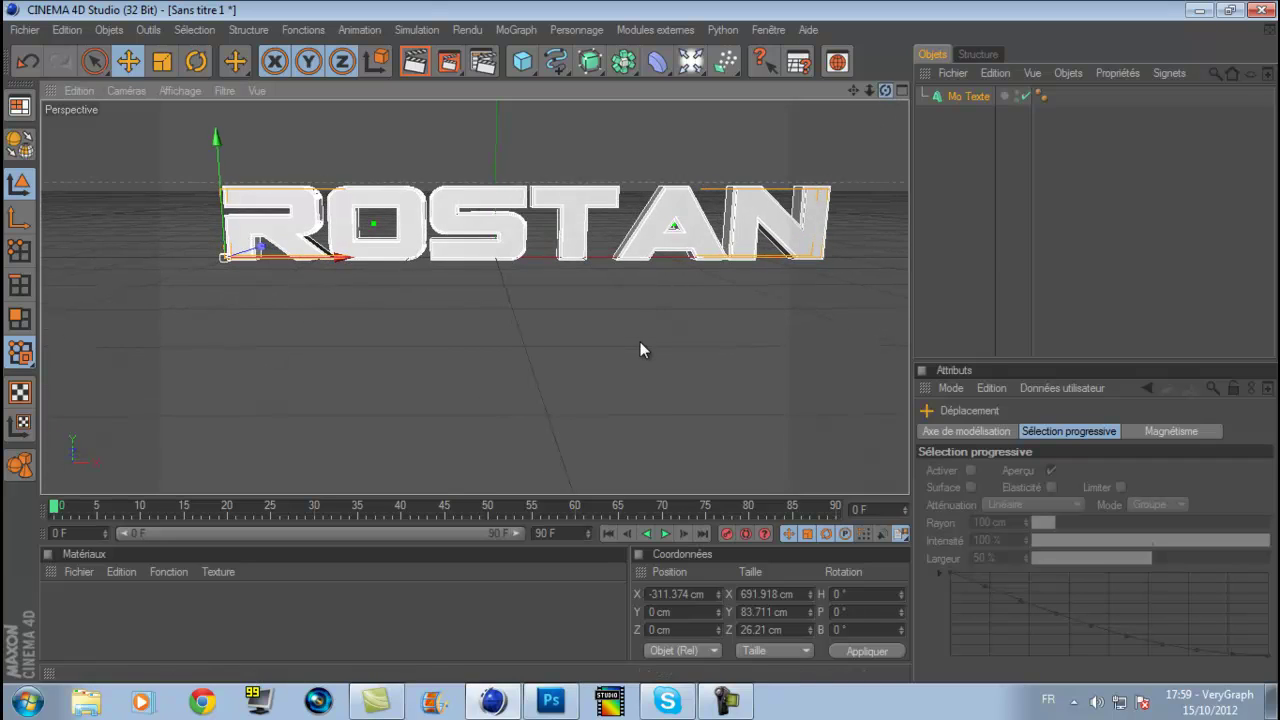
left_click_drag(853, 90, 643, 342)
left_click_drag(882, 87, 641, 340)
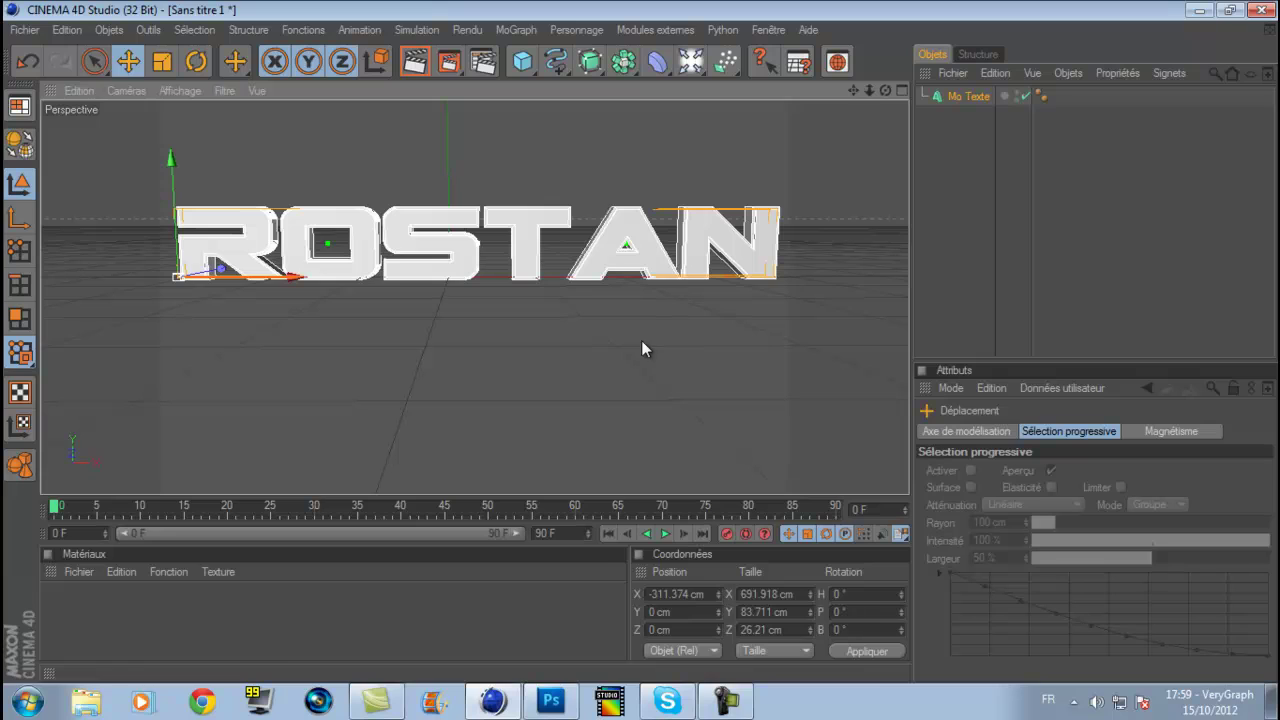
- Set the Mo Texte object's depth to 100
left_click(968, 96)
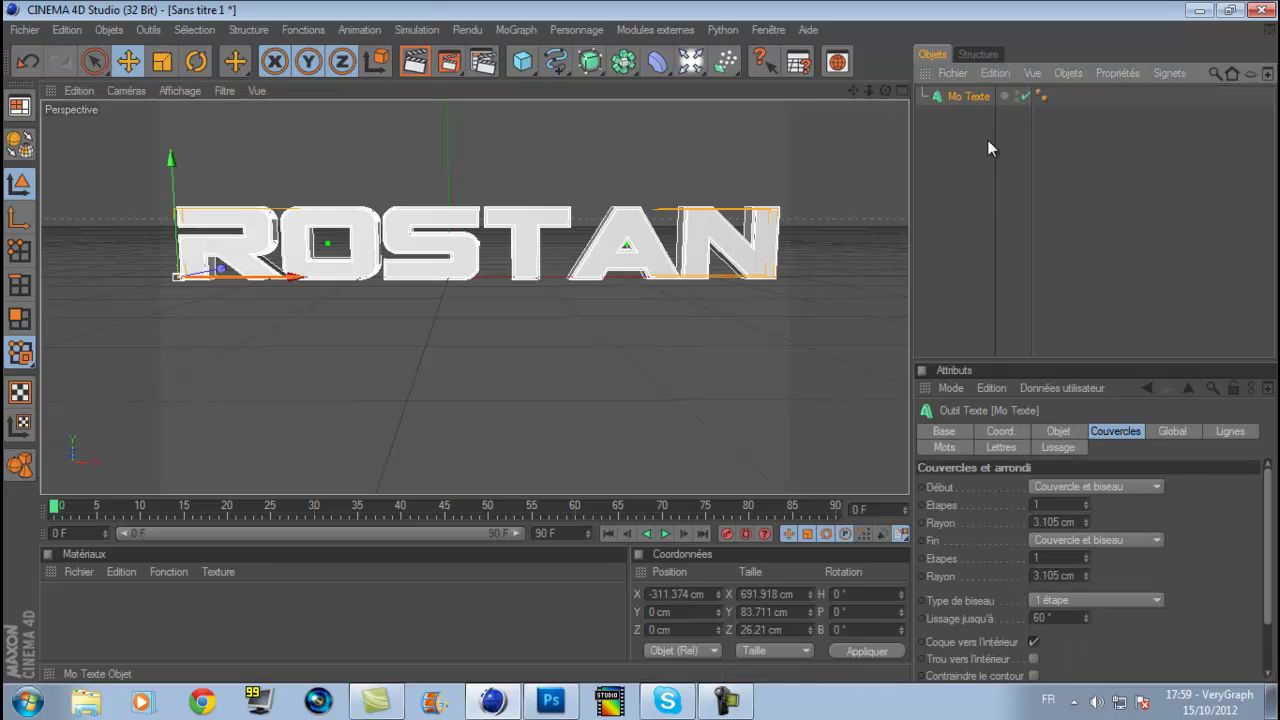
left_click_drag(1022, 487, 701, 455)
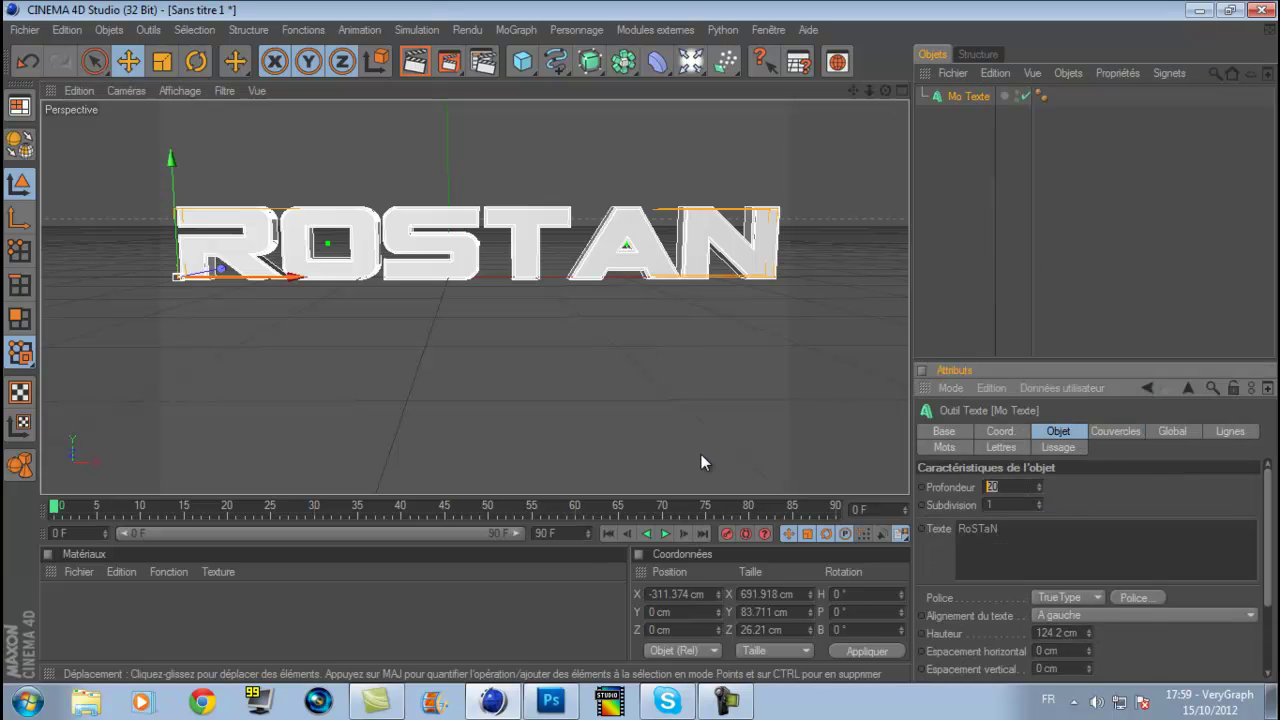
type("100")
key("Return")
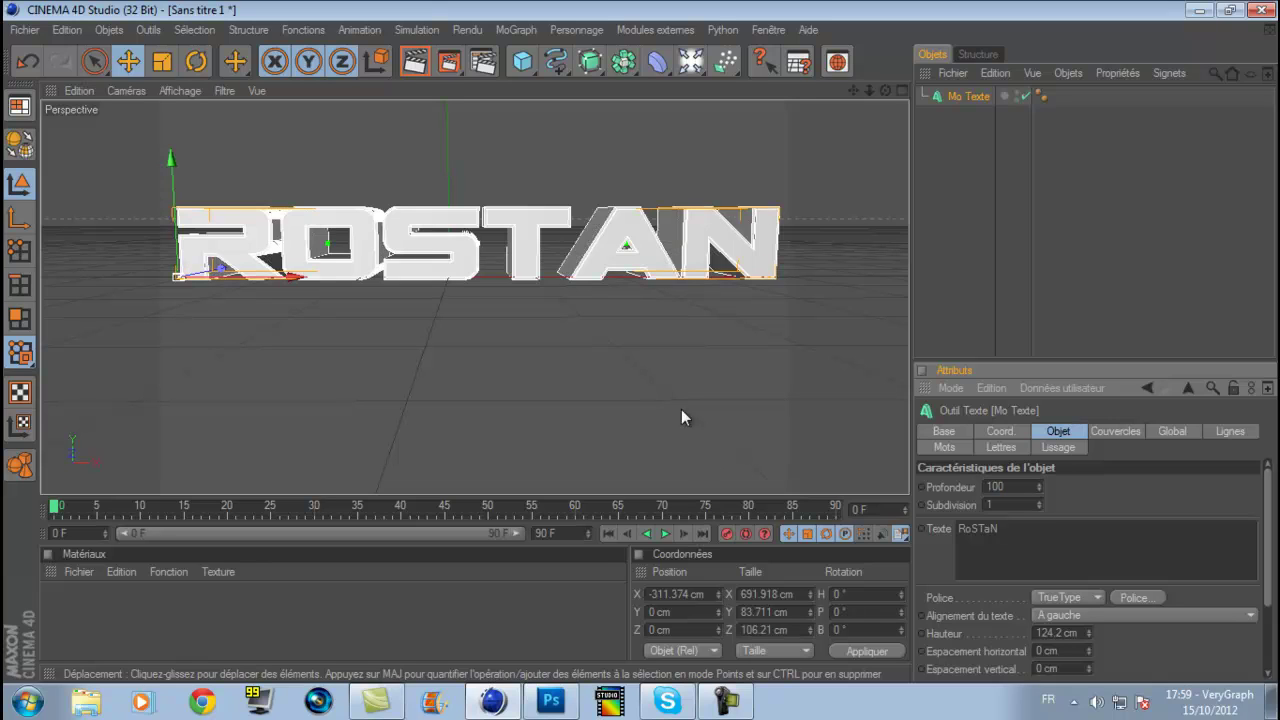
left_click_drag(884, 92, 641, 344)
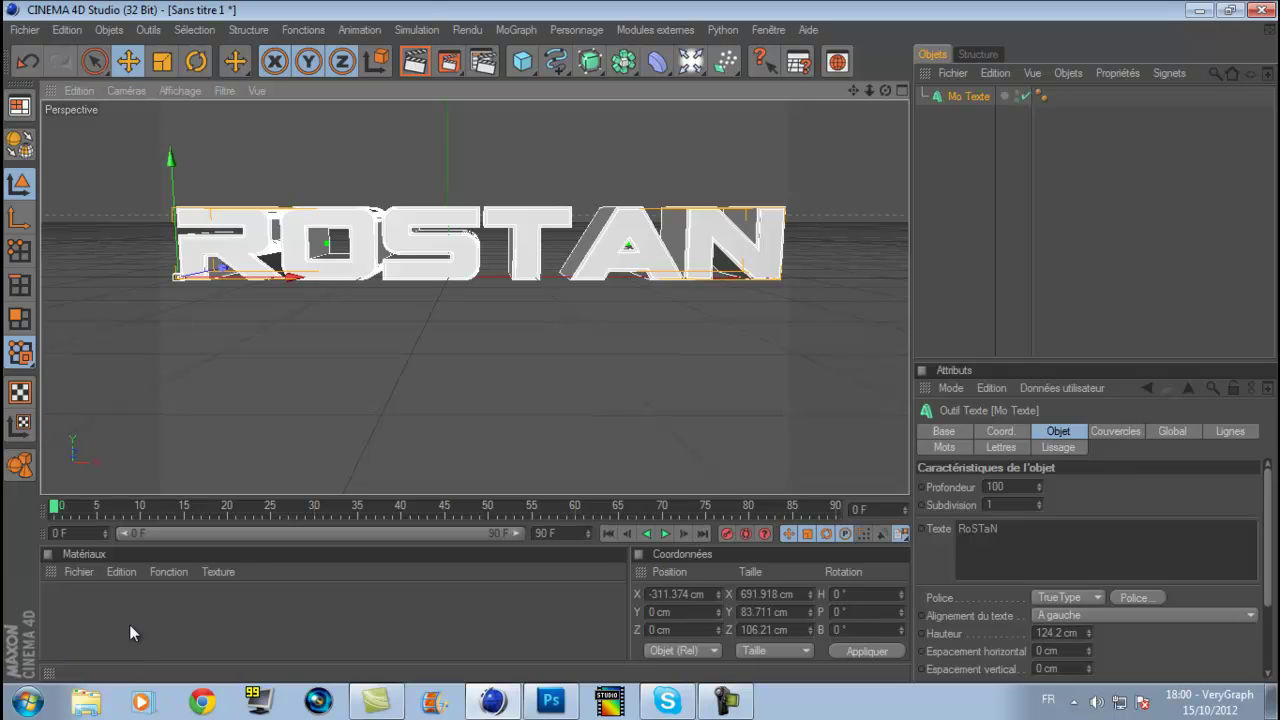
- Create a new material and set its colour to bright blue, R 0, V 170, B 255
double_click(158, 629)
left_click(89, 575)
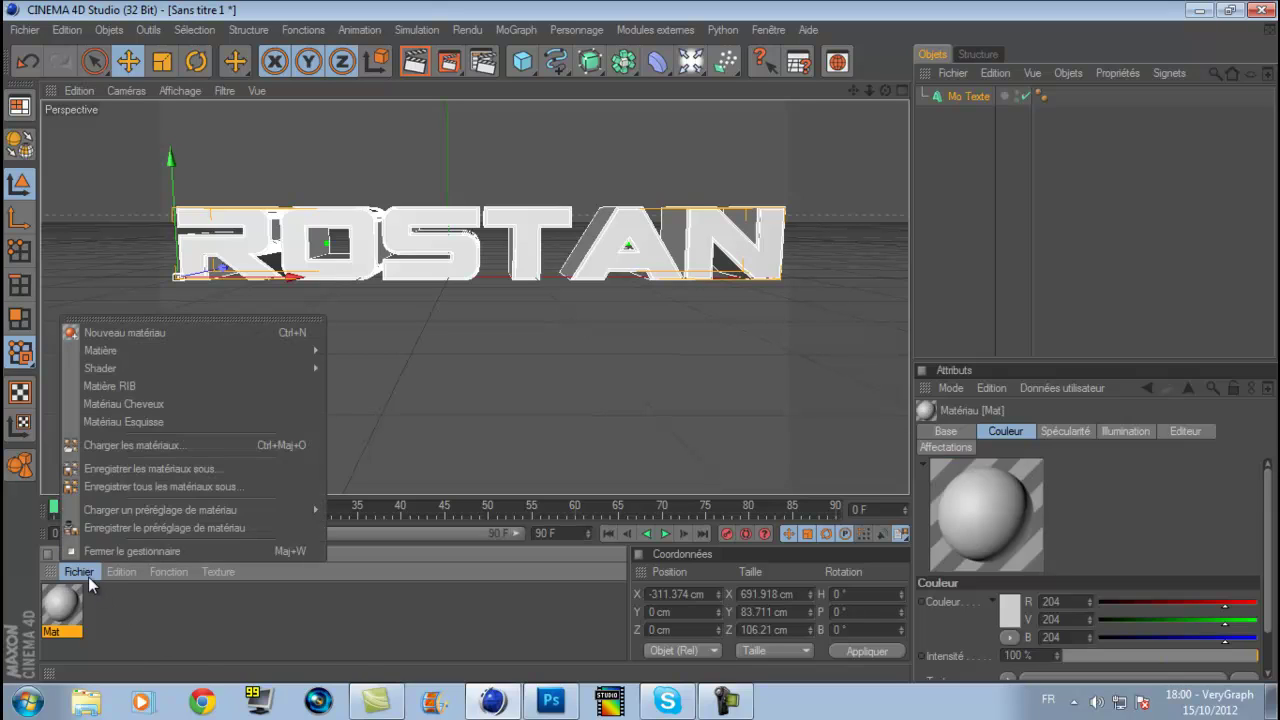
left_click(151, 633)
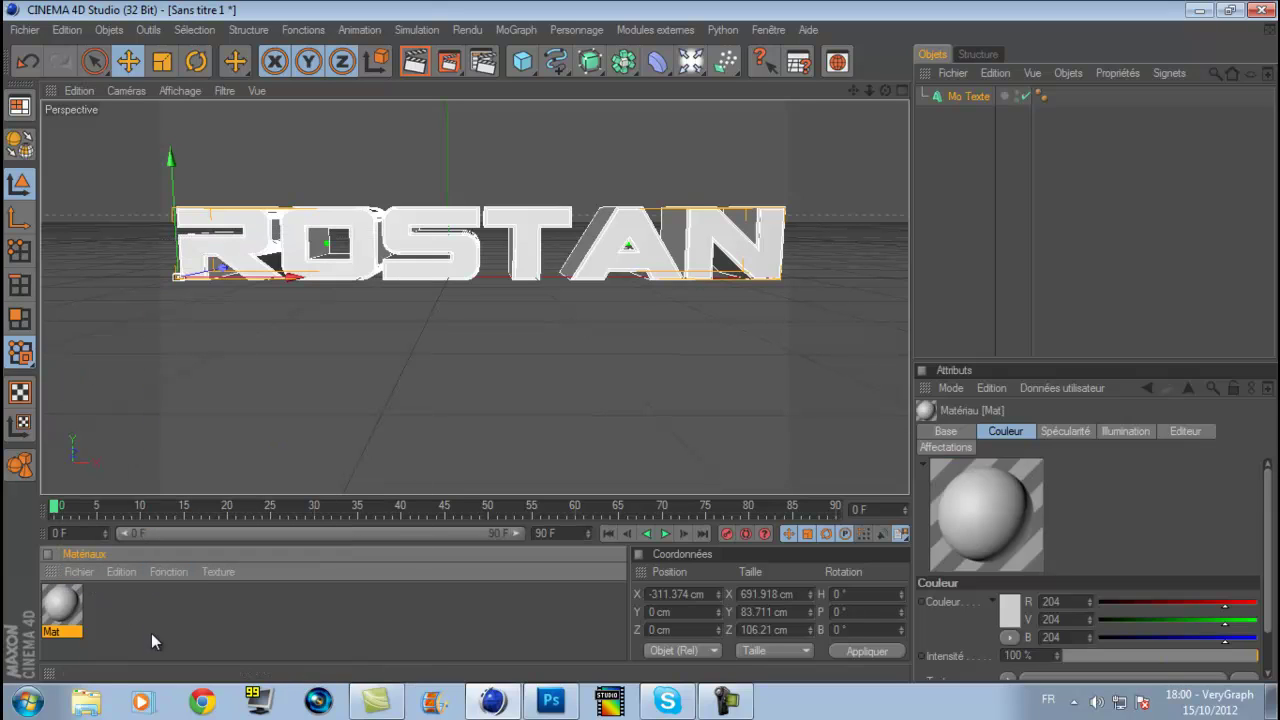
double_click(62, 603)
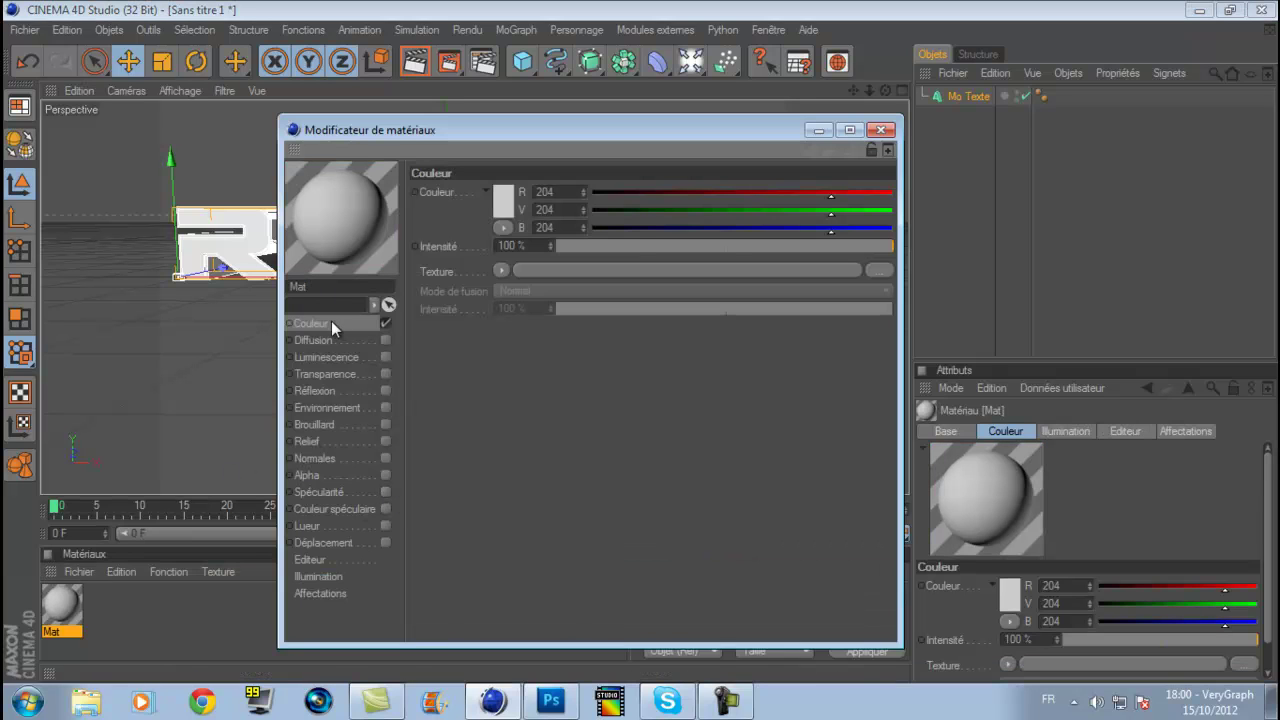
left_click(503, 203)
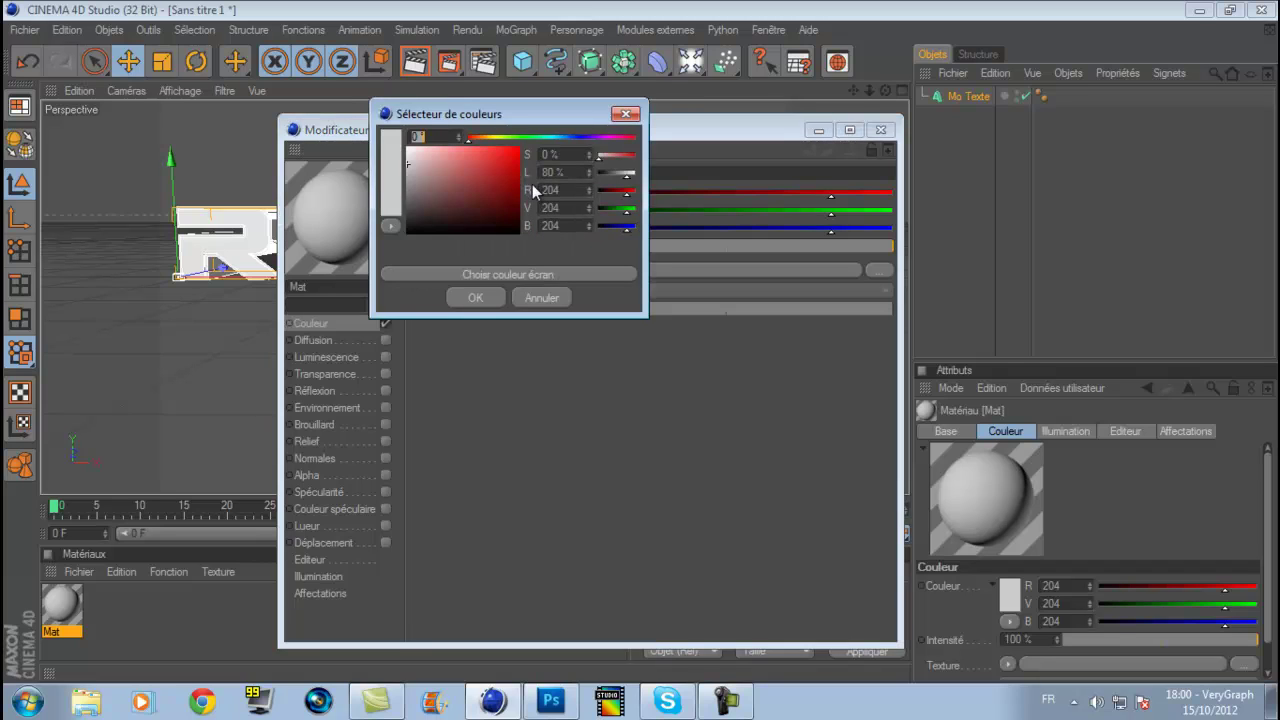
left_click_drag(545, 136, 560, 139)
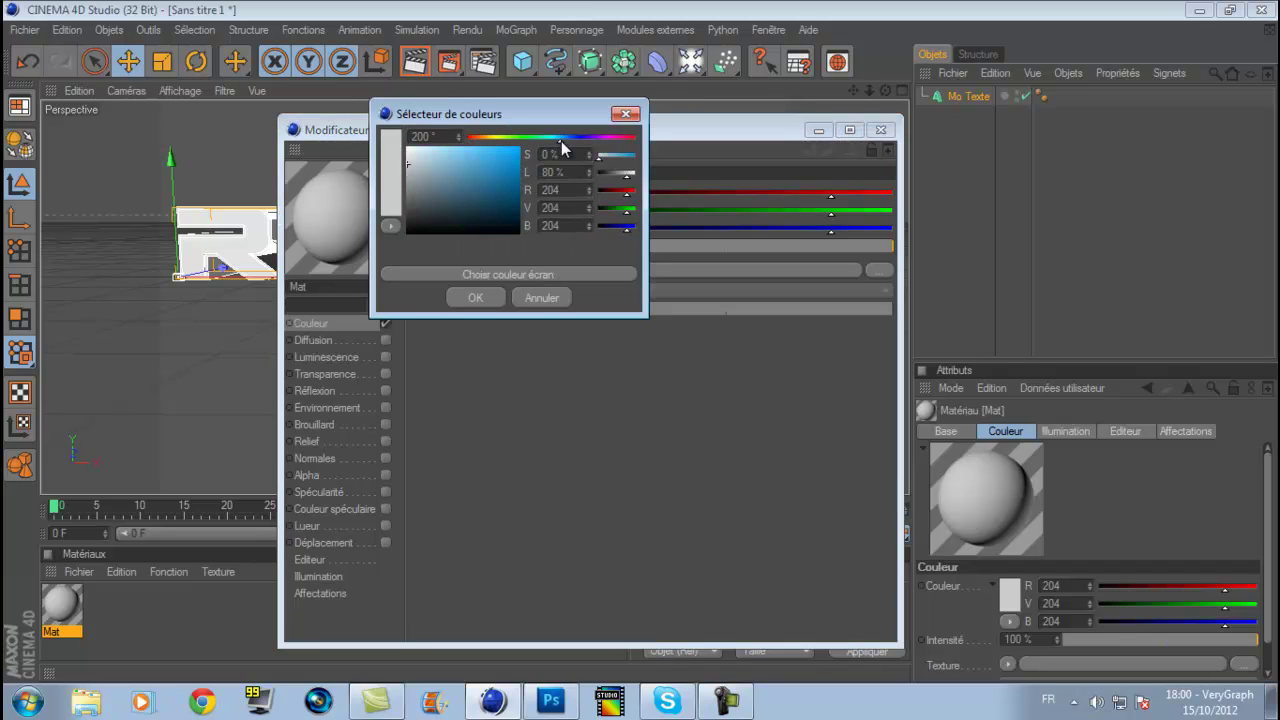
left_click_drag(505, 190, 528, 140)
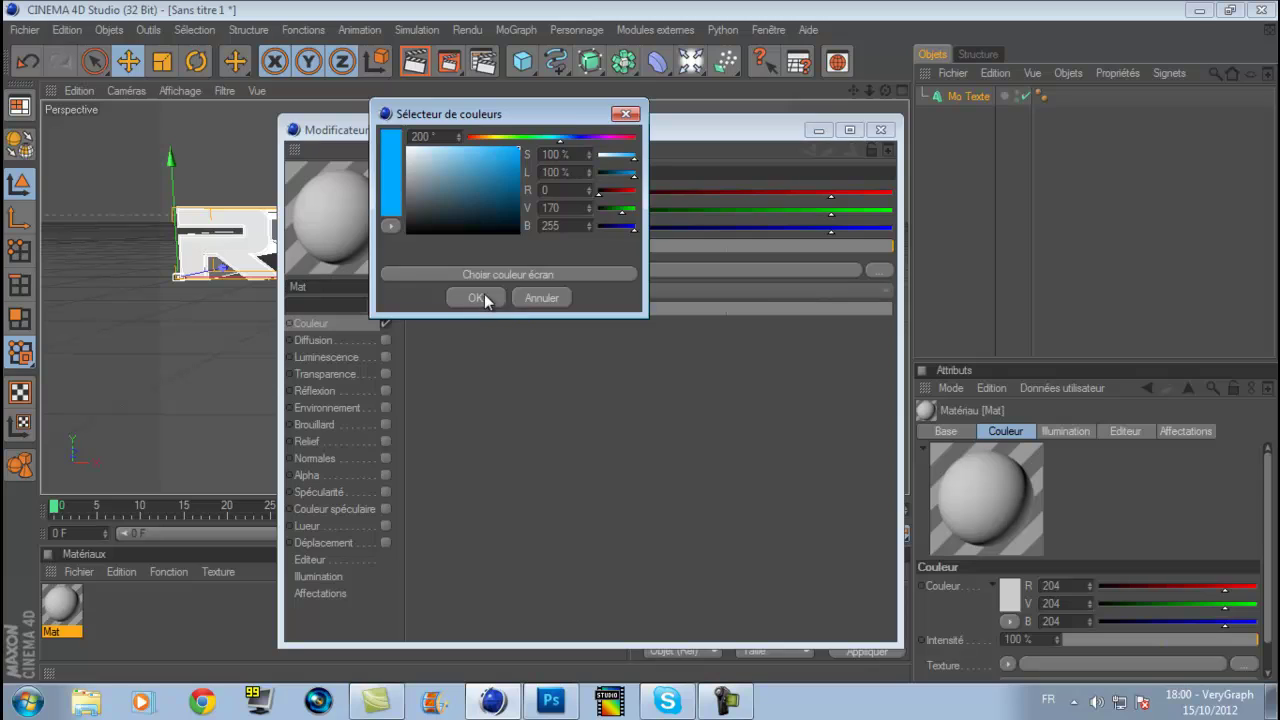
left_click(474, 297)
- Enable the blue material's reflection channel and set its intensity to 20 %
left_click(347, 393)
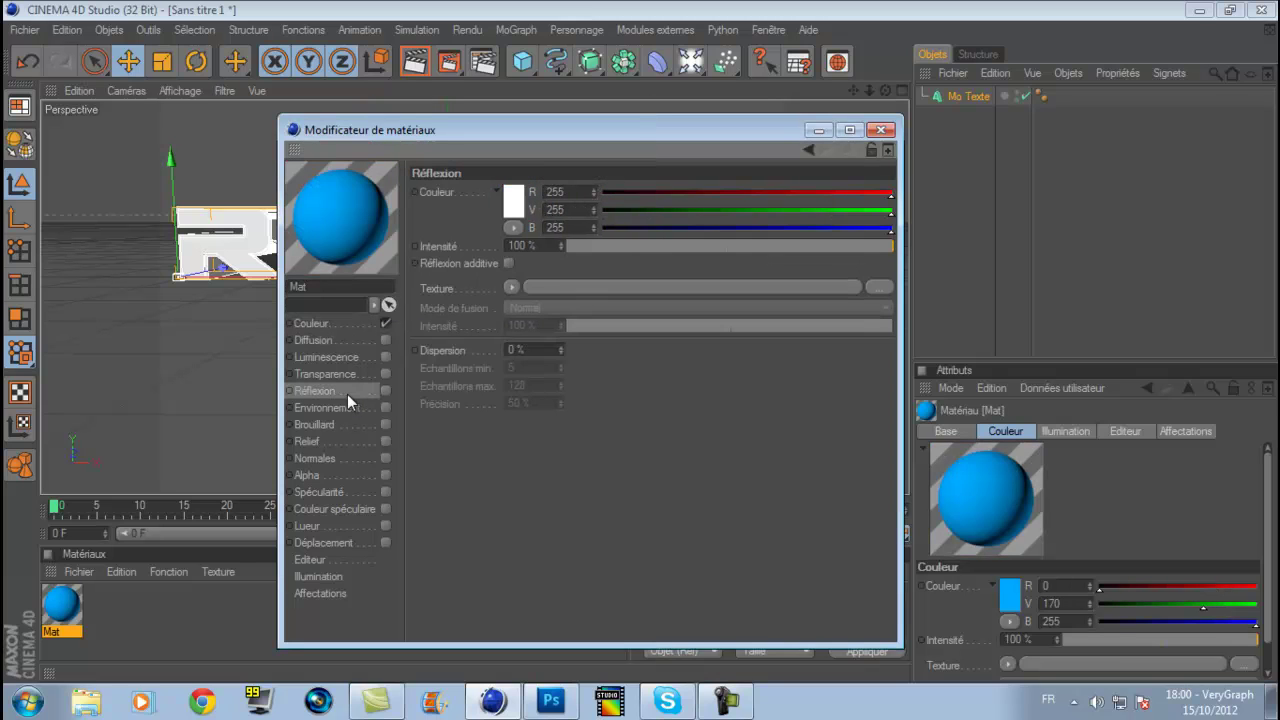
left_click(385, 390)
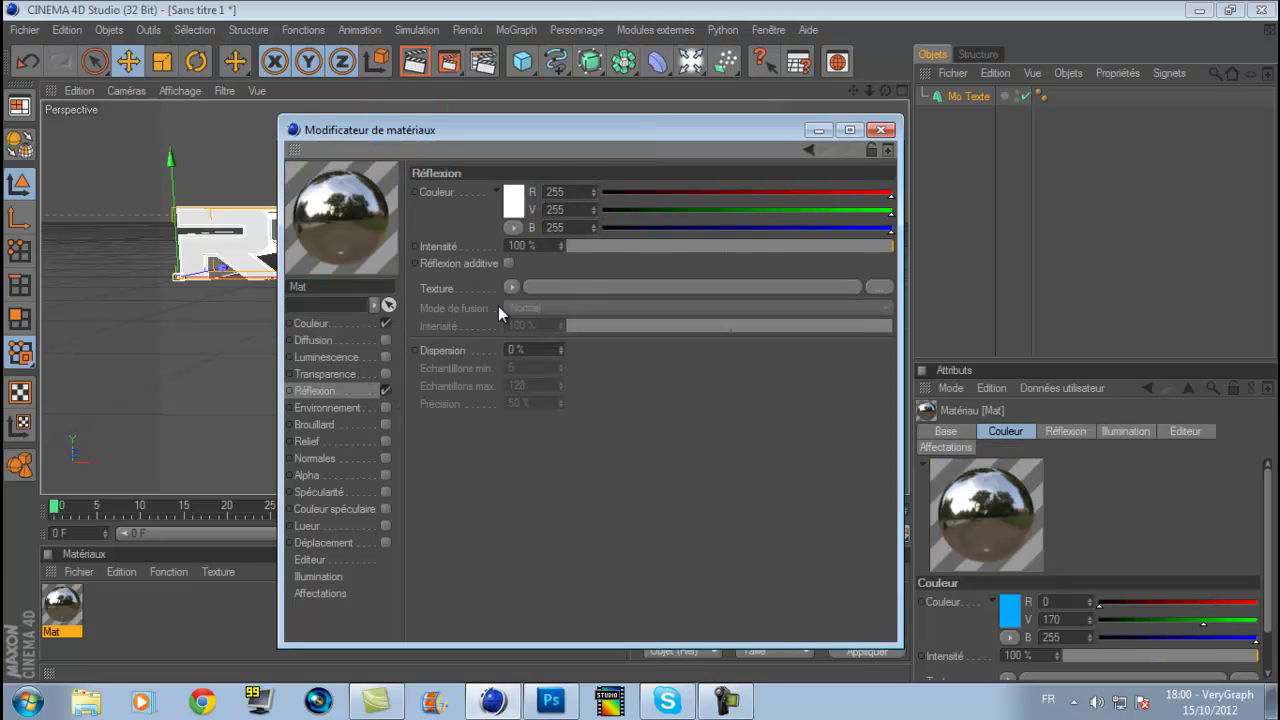
left_click_drag(641, 246, 636, 244)
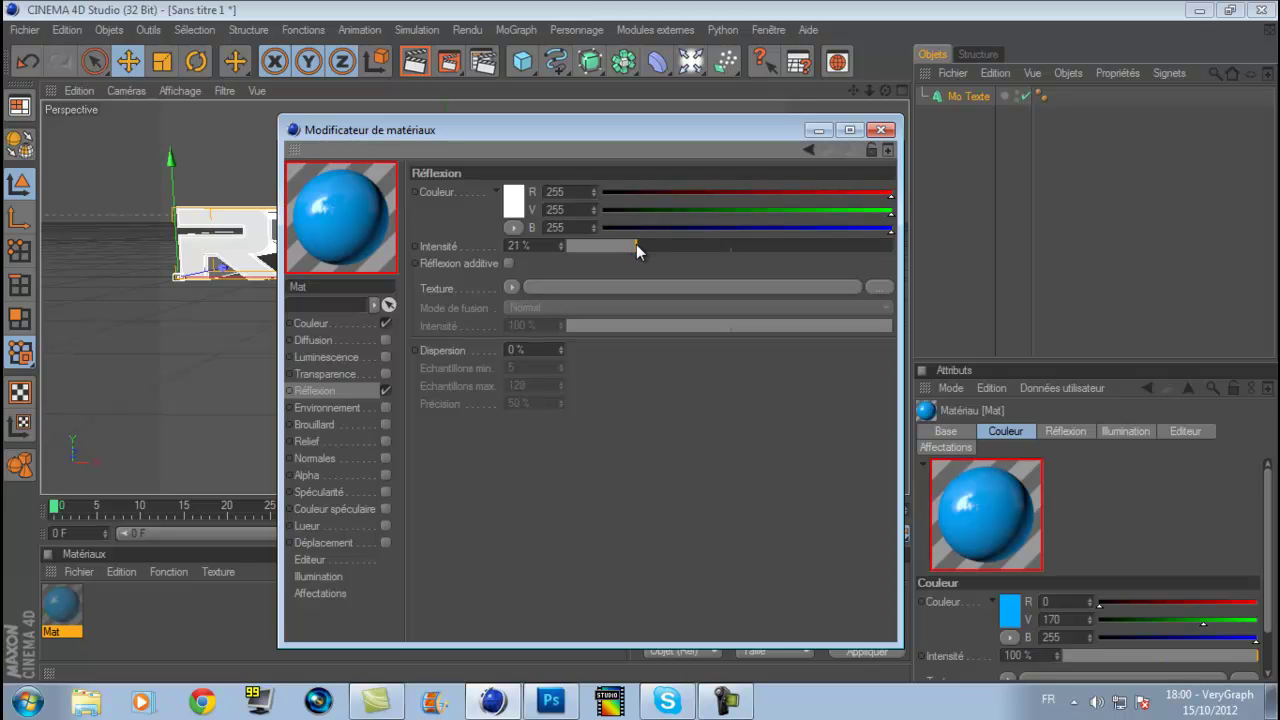
- Load a Fresnel texture into the blue material's reflection channel and close the material editor
left_click(518, 290)
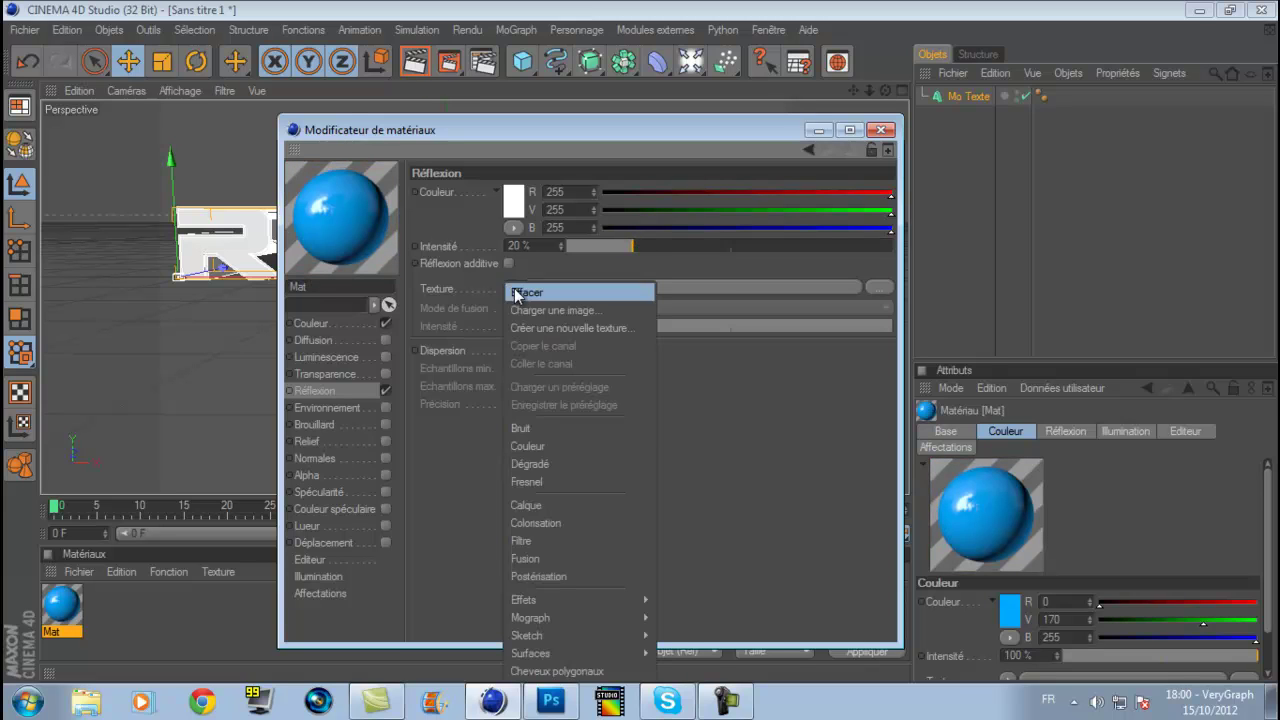
left_click(541, 482)
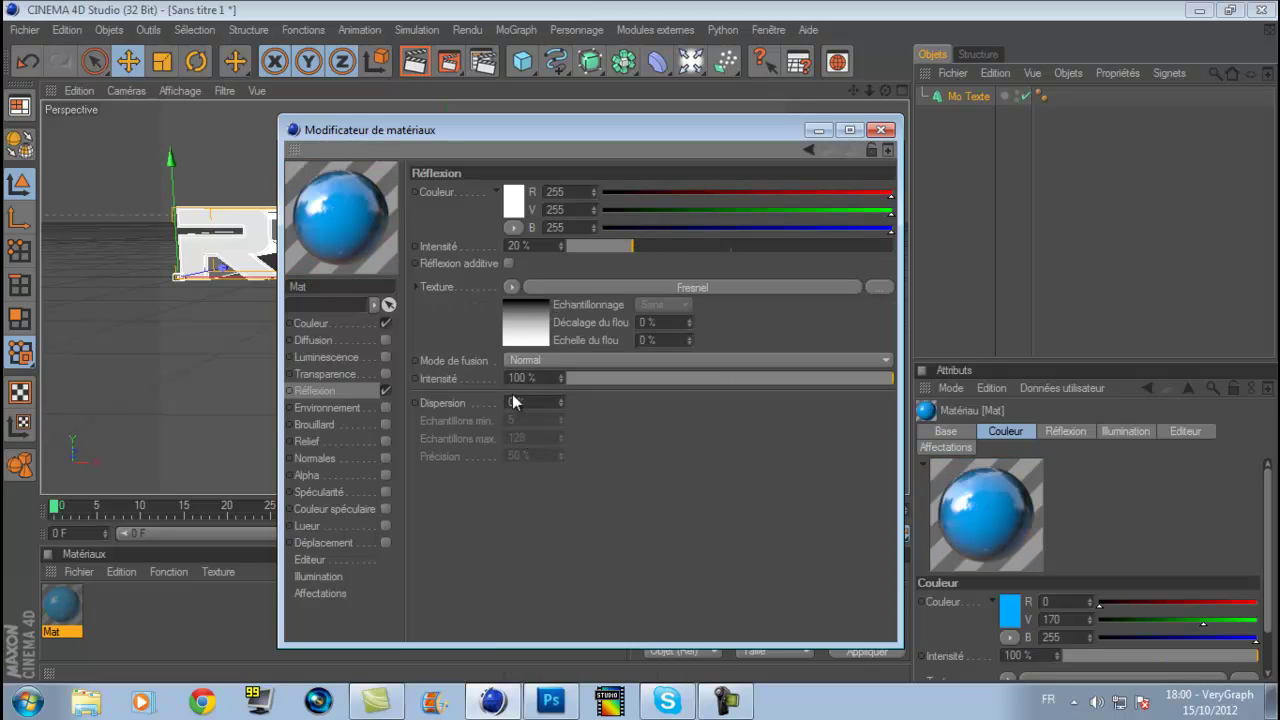
left_click(511, 287)
left_click(525, 482)
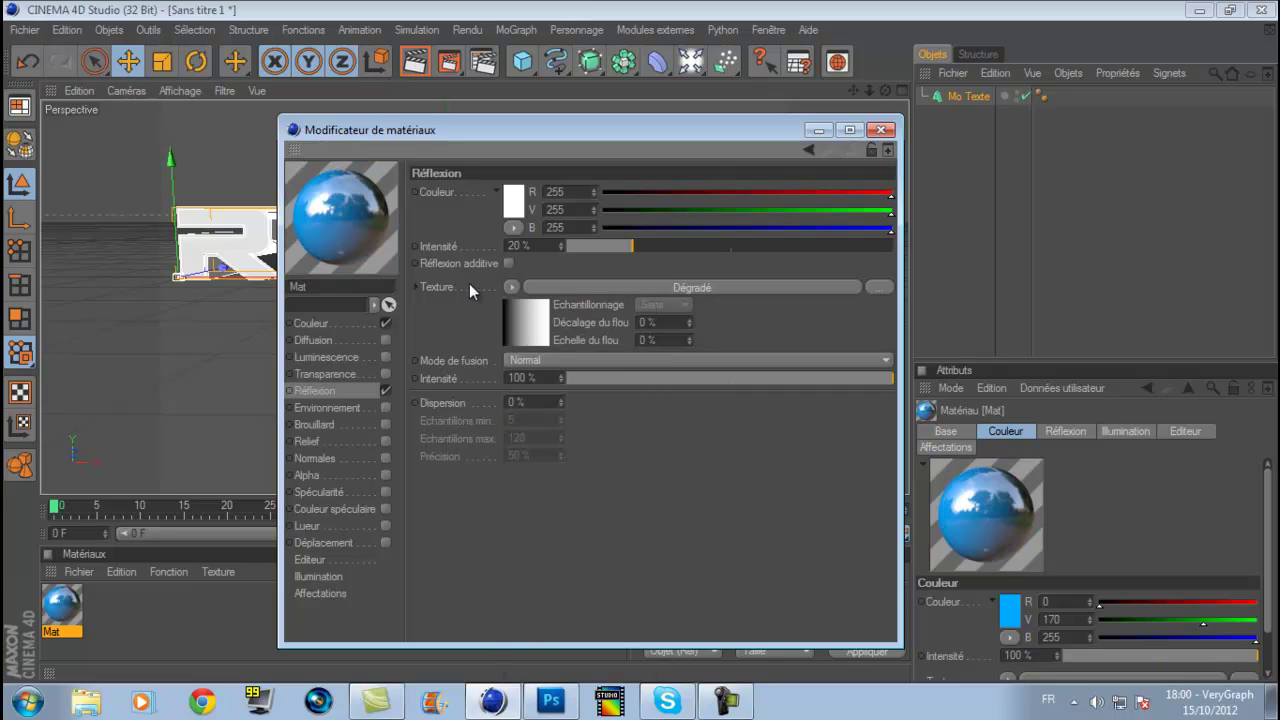
left_click(520, 288)
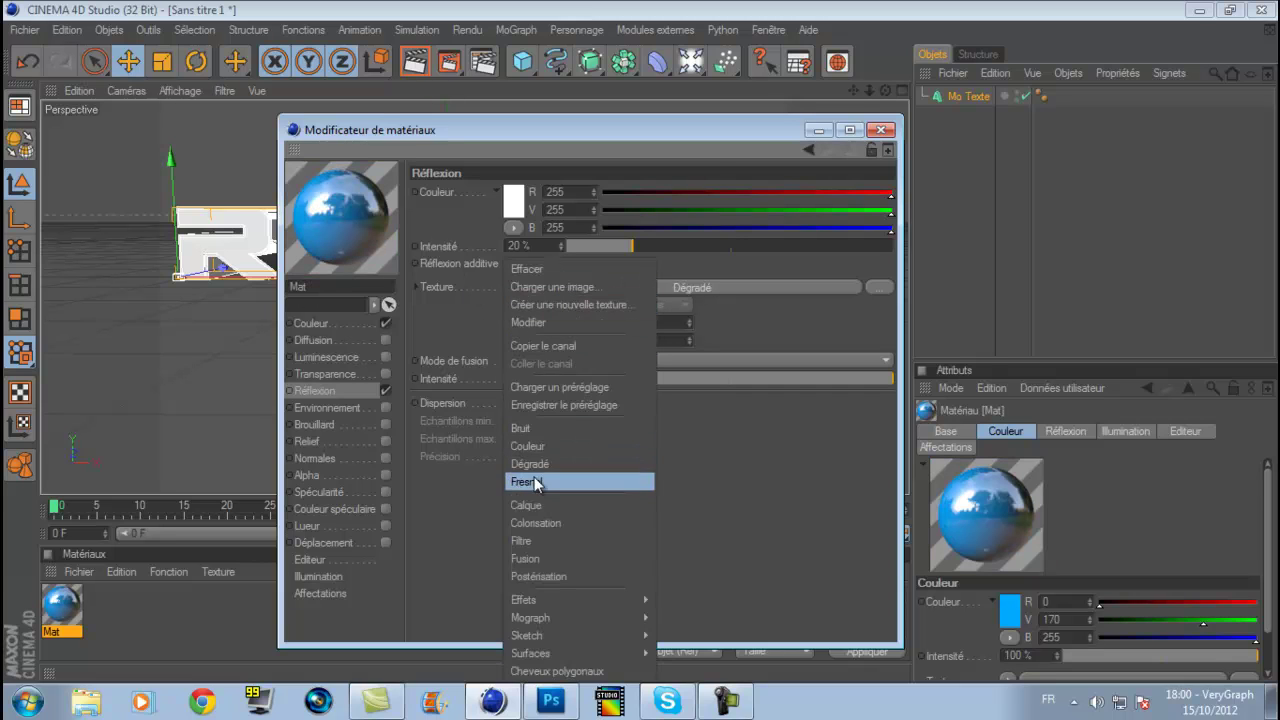
left_click(531, 483)
left_click(880, 130)
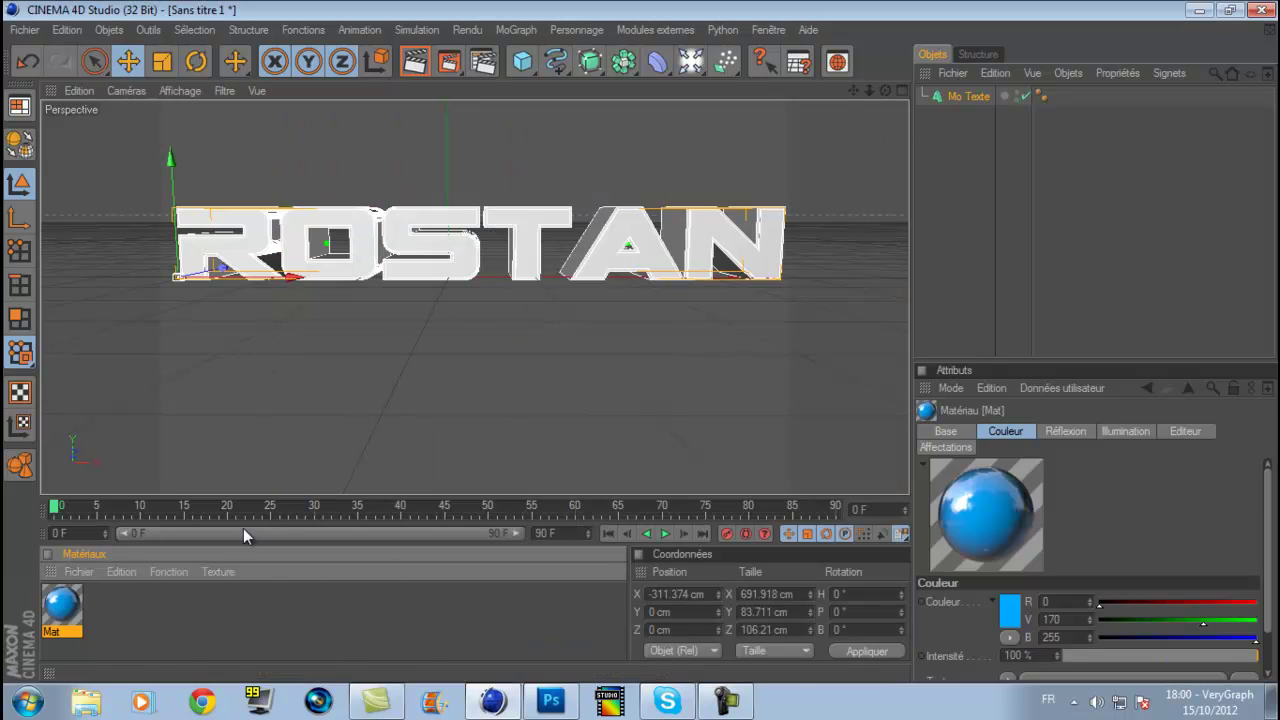
- Apply the blue material to the 3D text and preview it with a render of the perspective view
left_click_drag(197, 618, 470, 285)
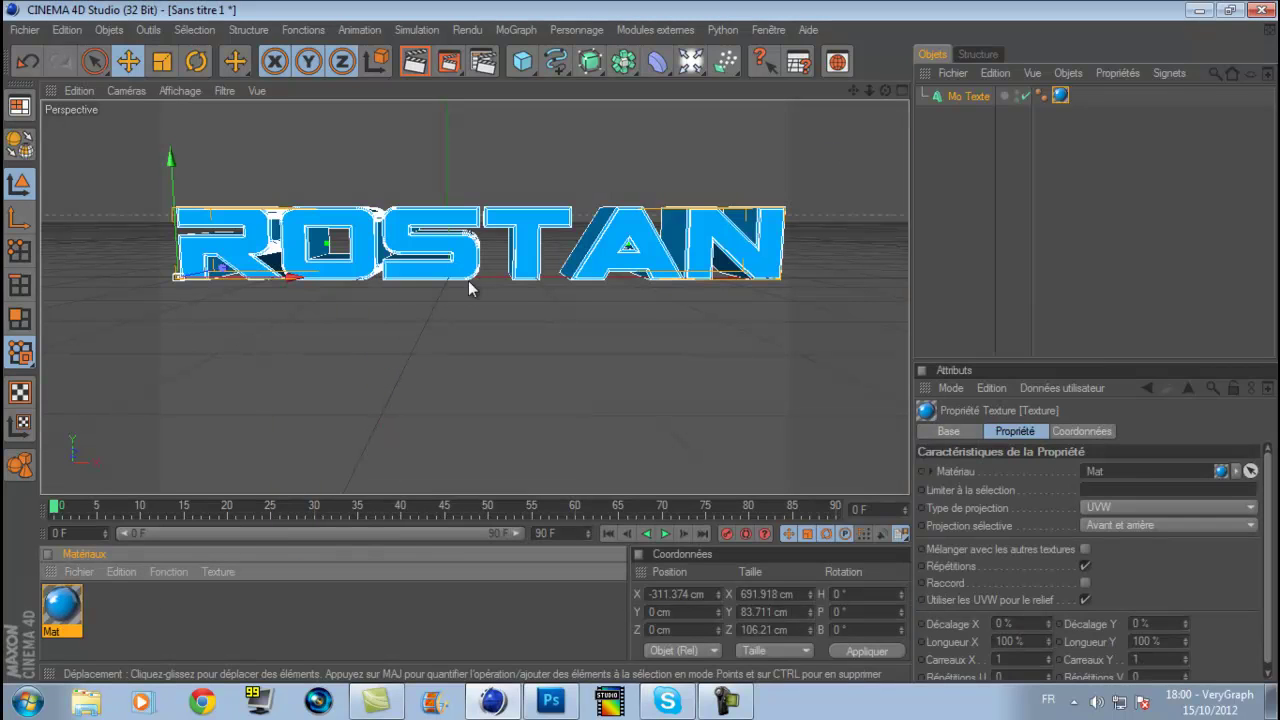
left_click(416, 63)
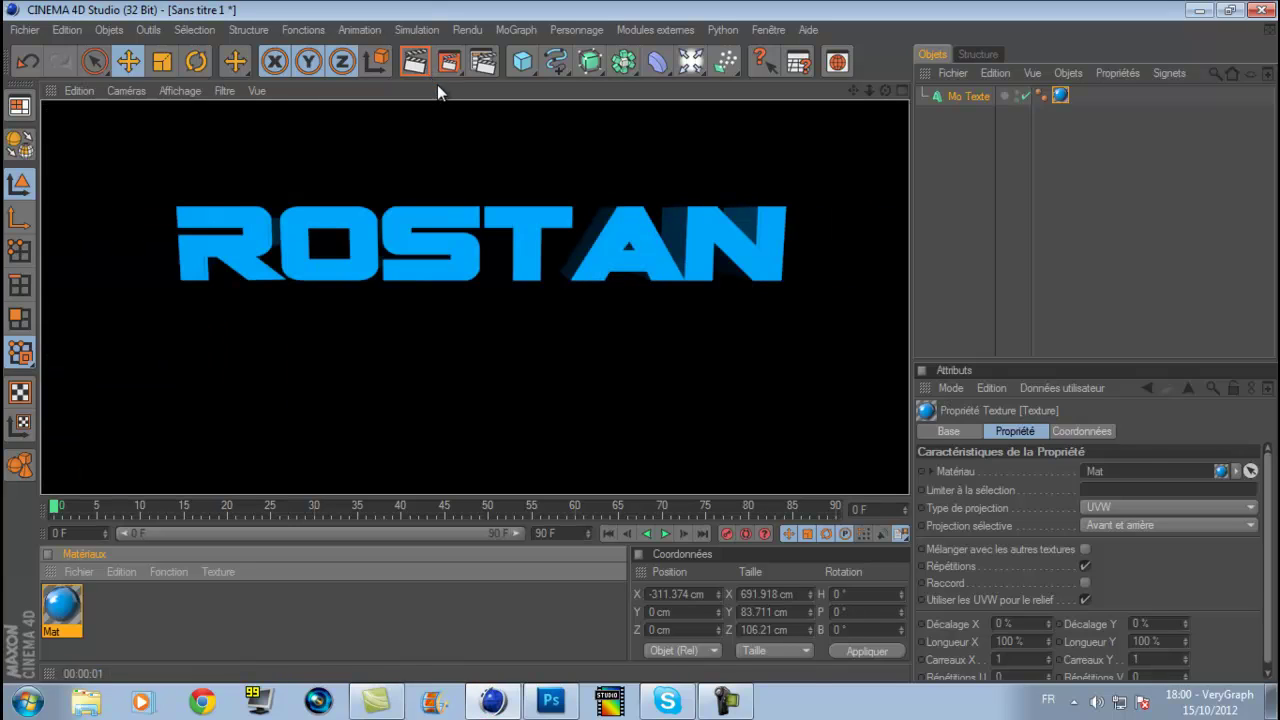
left_click(588, 248)
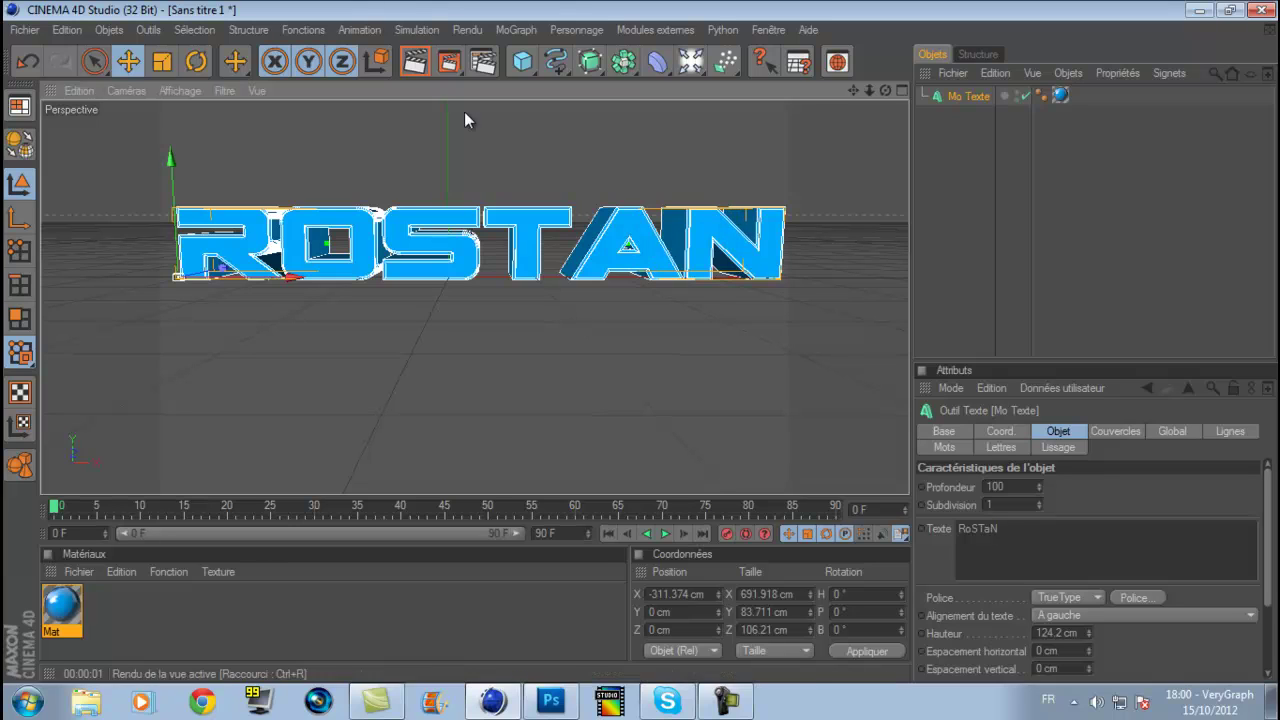
- Render the text to the picture viewer and discard the rendered image
left_click(449, 62)
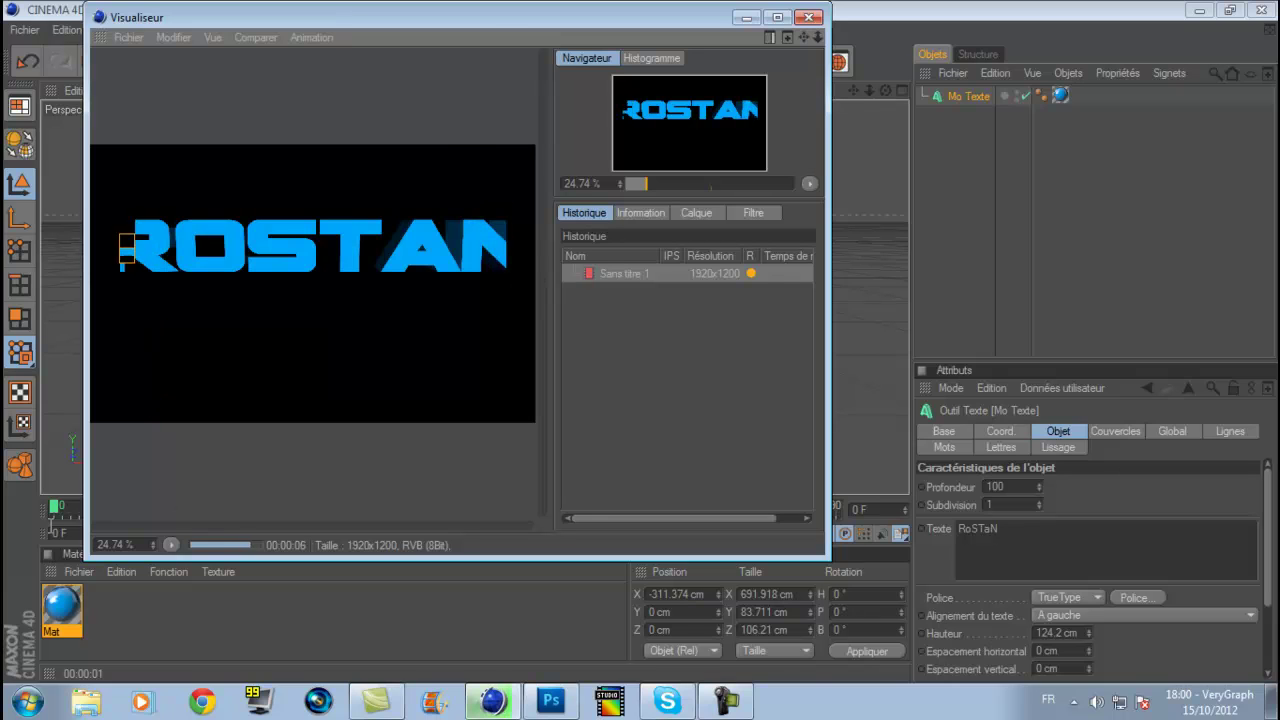
right_click(637, 284)
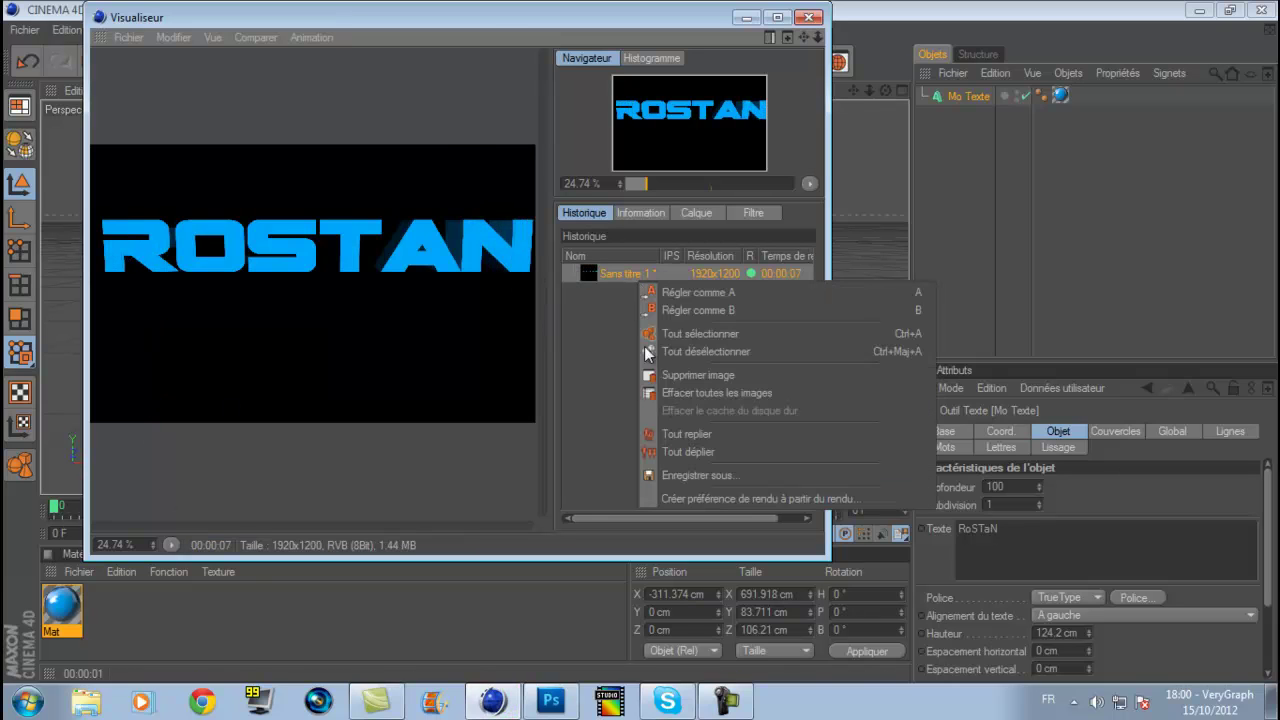
left_click(697, 370)
left_click(605, 404)
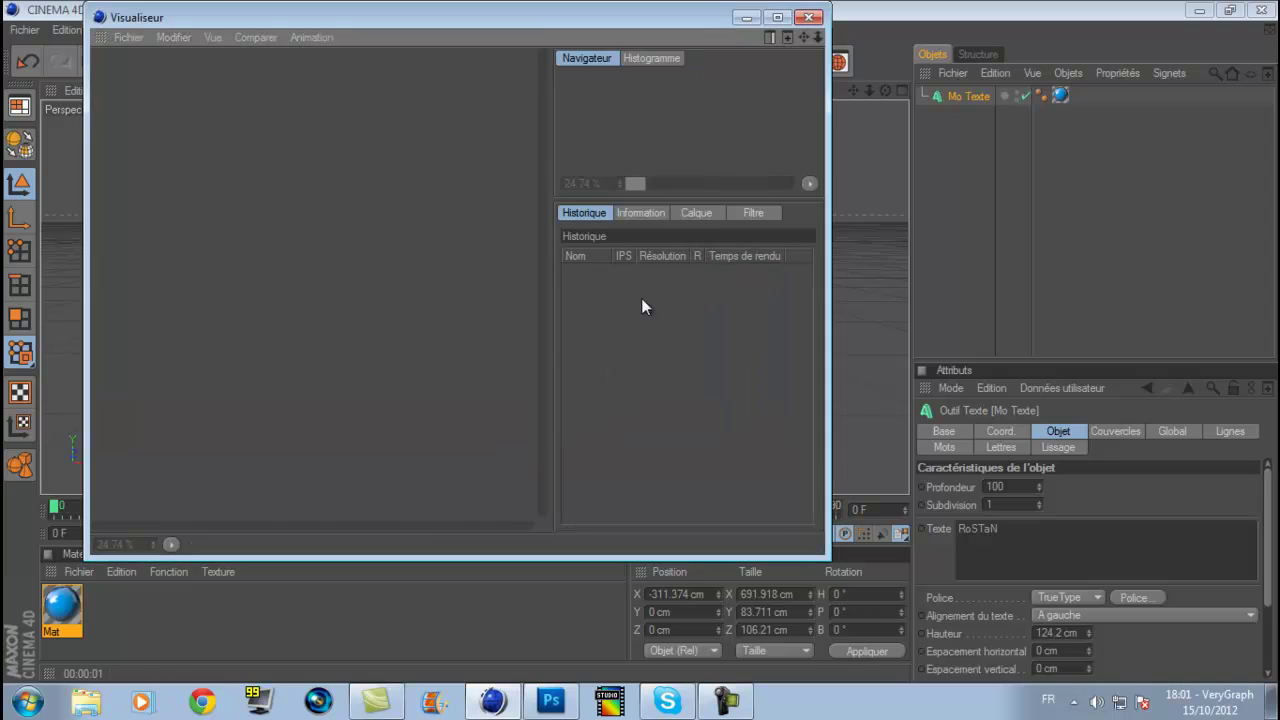
left_click(809, 17)
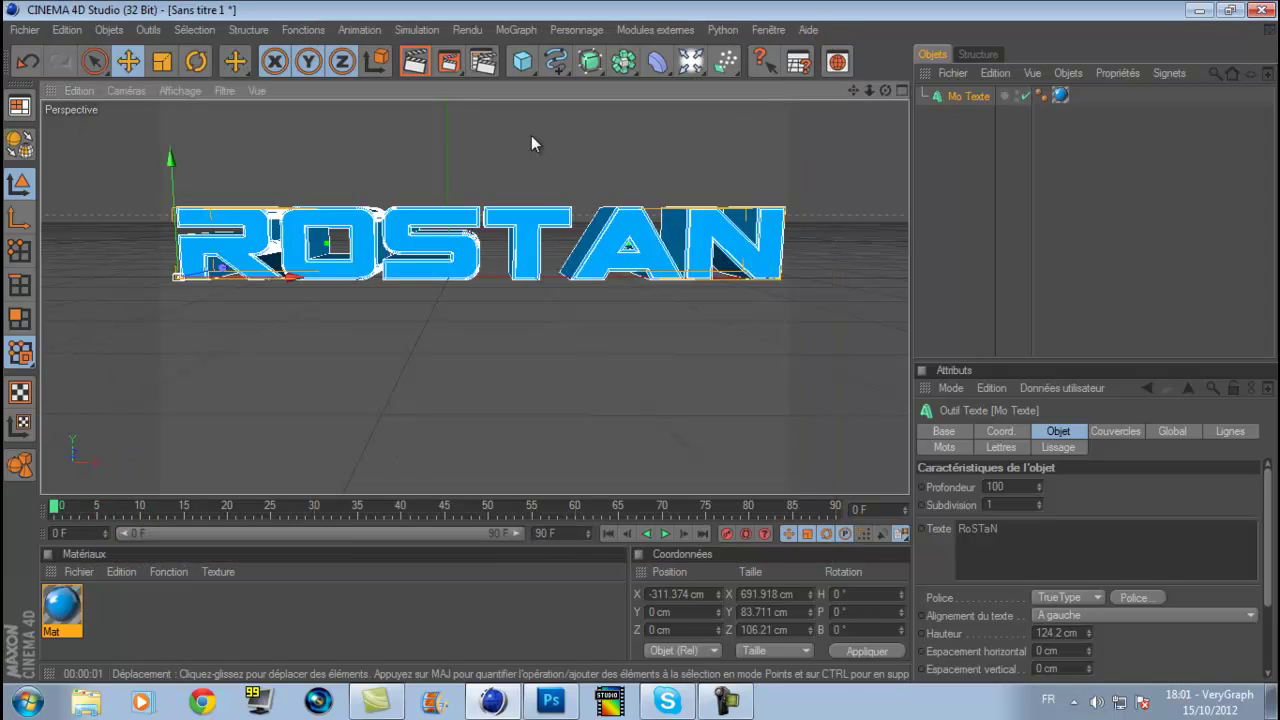
- Replace the Mo Texte object's wording with "Youtube"
left_click(1095, 548)
key("ctrl+a")
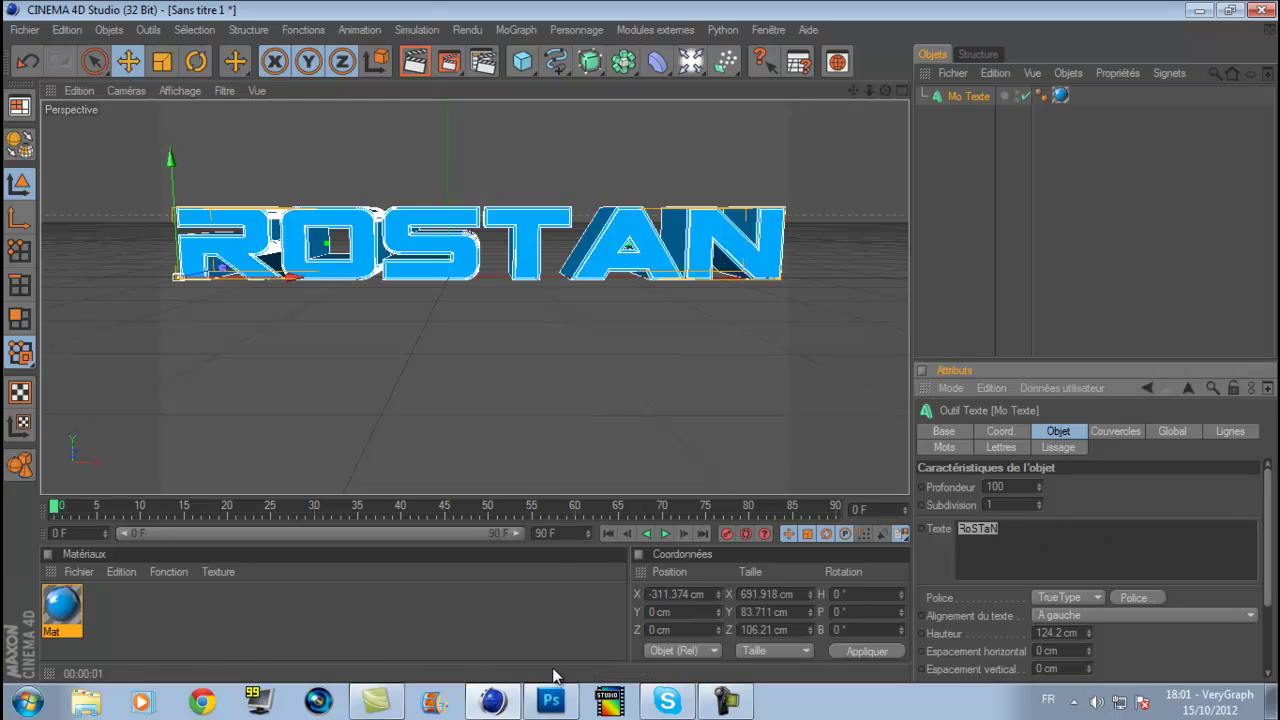
left_click(550, 702)
left_click(543, 703)
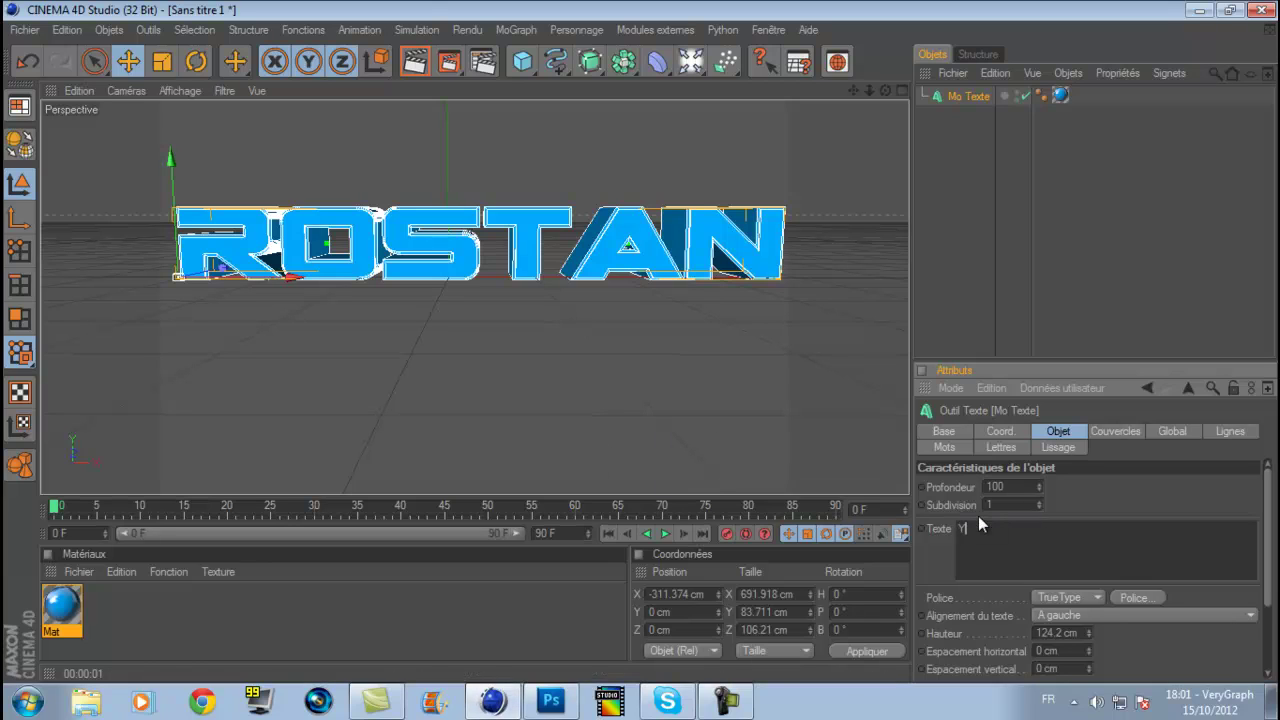
type("Youtube")
left_click(1096, 487)
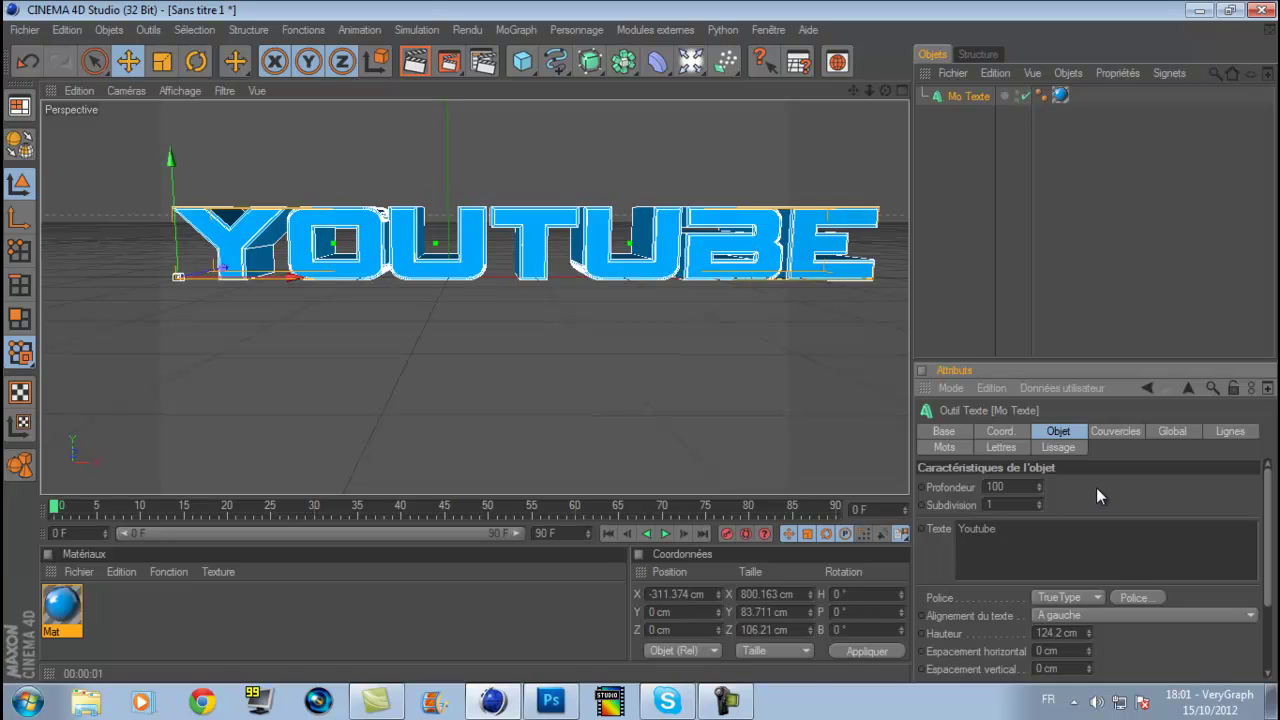
- Quit CINEMA 4D without saving the project and switch to Photoshop
left_click(1261, 9)
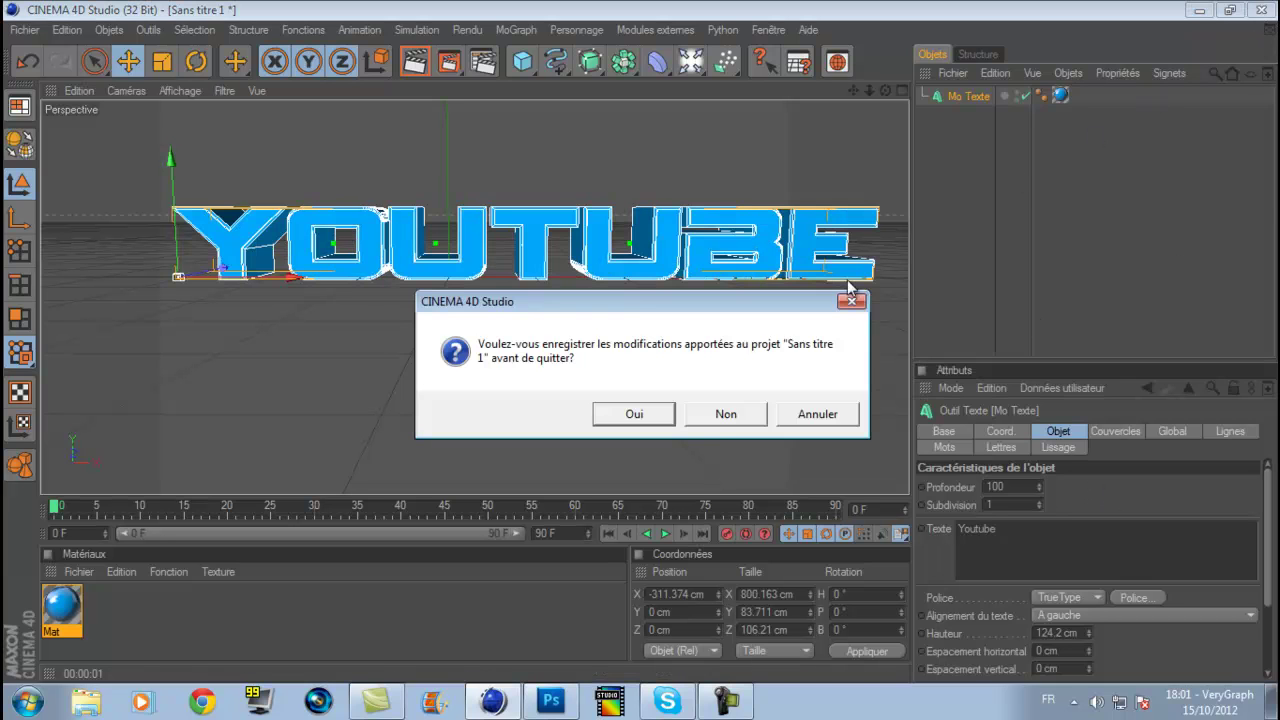
left_click(714, 416)
left_click(552, 703)
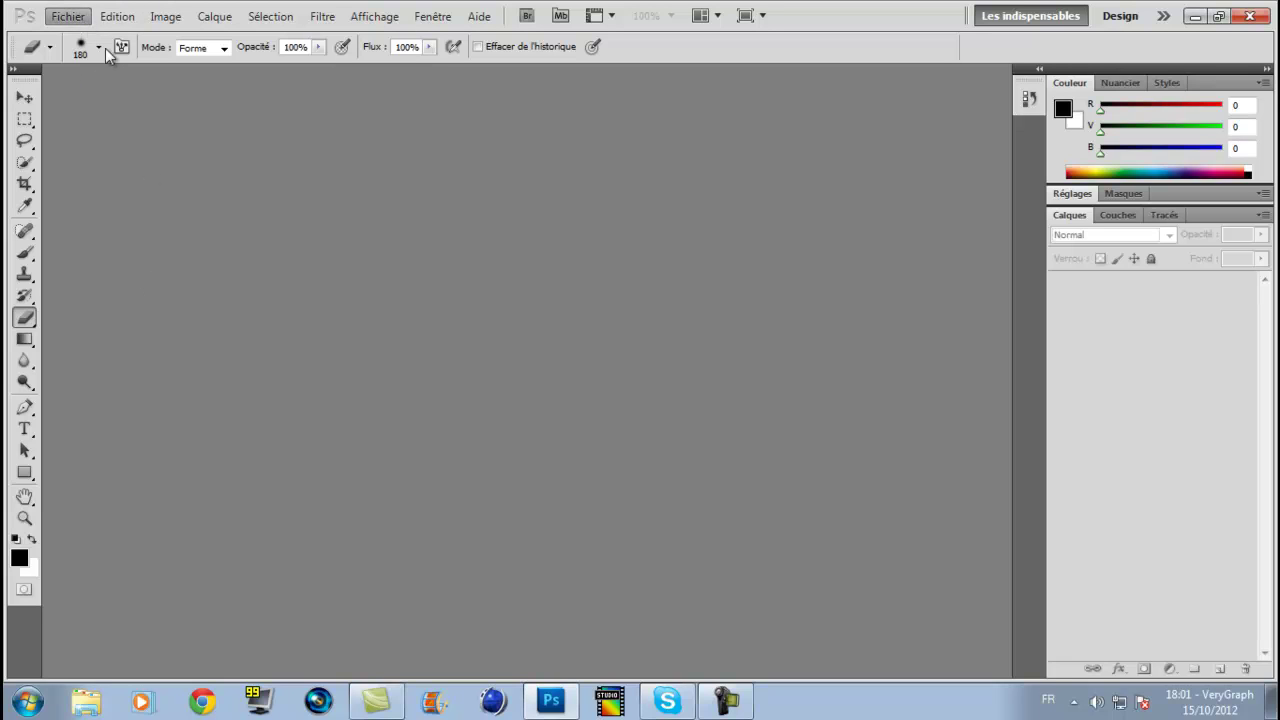
- Open the "template youtube" file from the "Pack texture by DarK" folder inside Pack Texture Photoshop
key("ctrl+o")
left_click(722, 318)
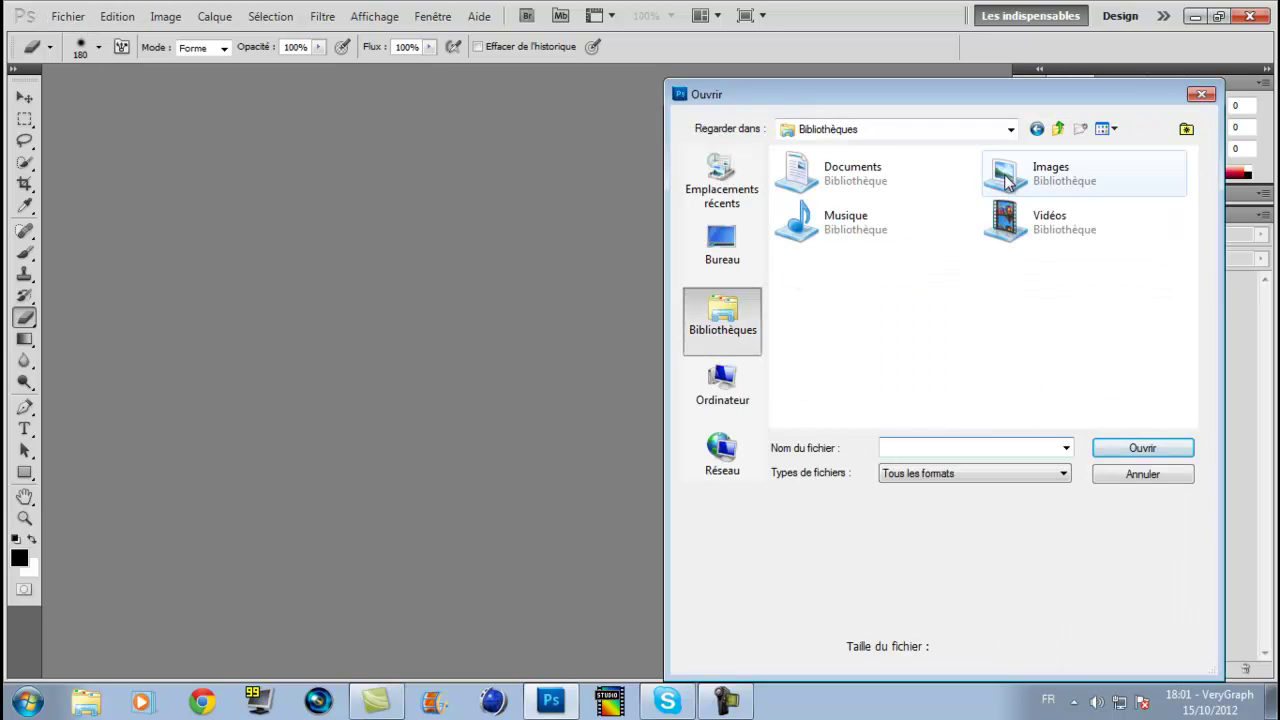
double_click(1008, 178)
double_click(945, 214)
double_click(925, 210)
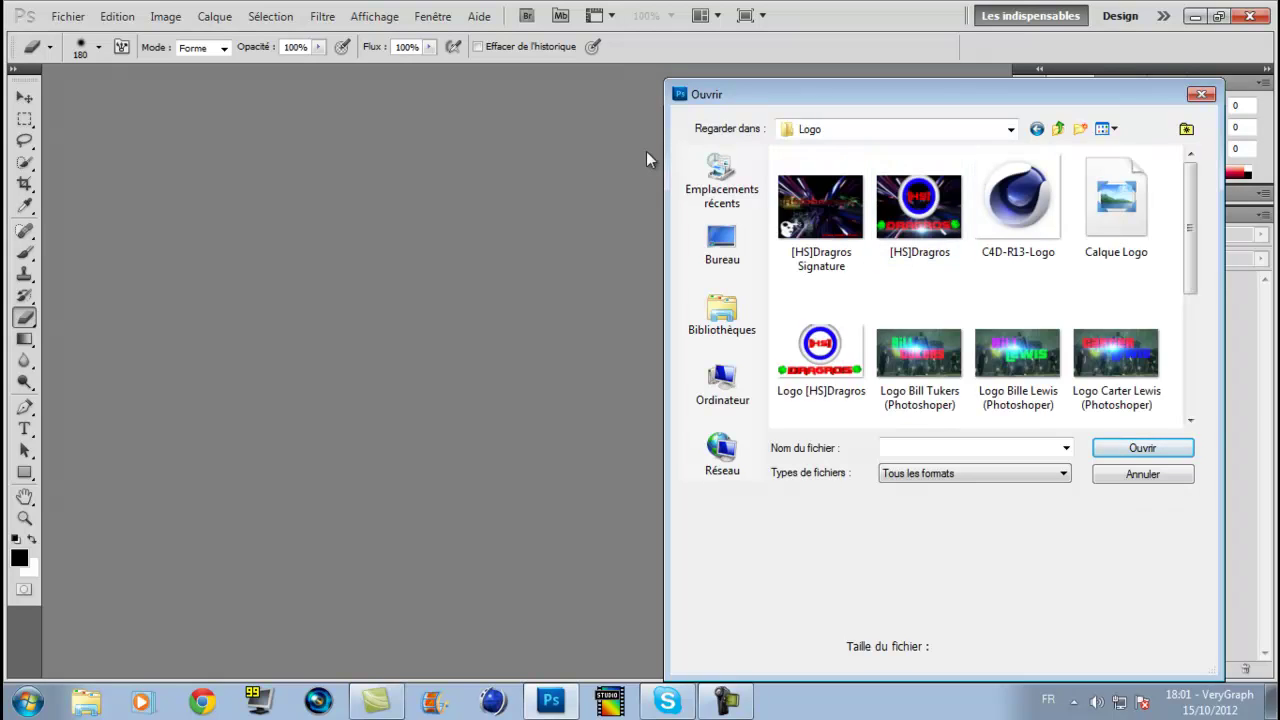
left_click(1036, 129)
double_click(1015, 205)
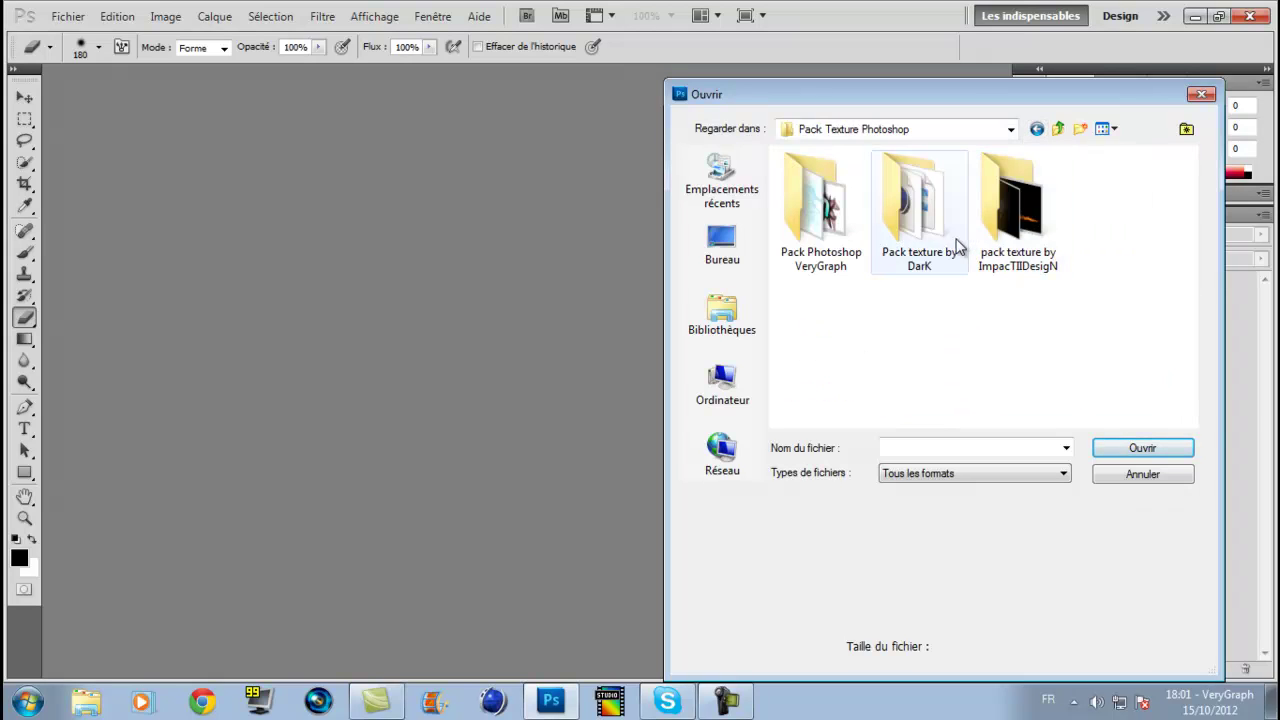
double_click(957, 247)
scroll(1116, 340, "down", 2)
left_click(1116, 340)
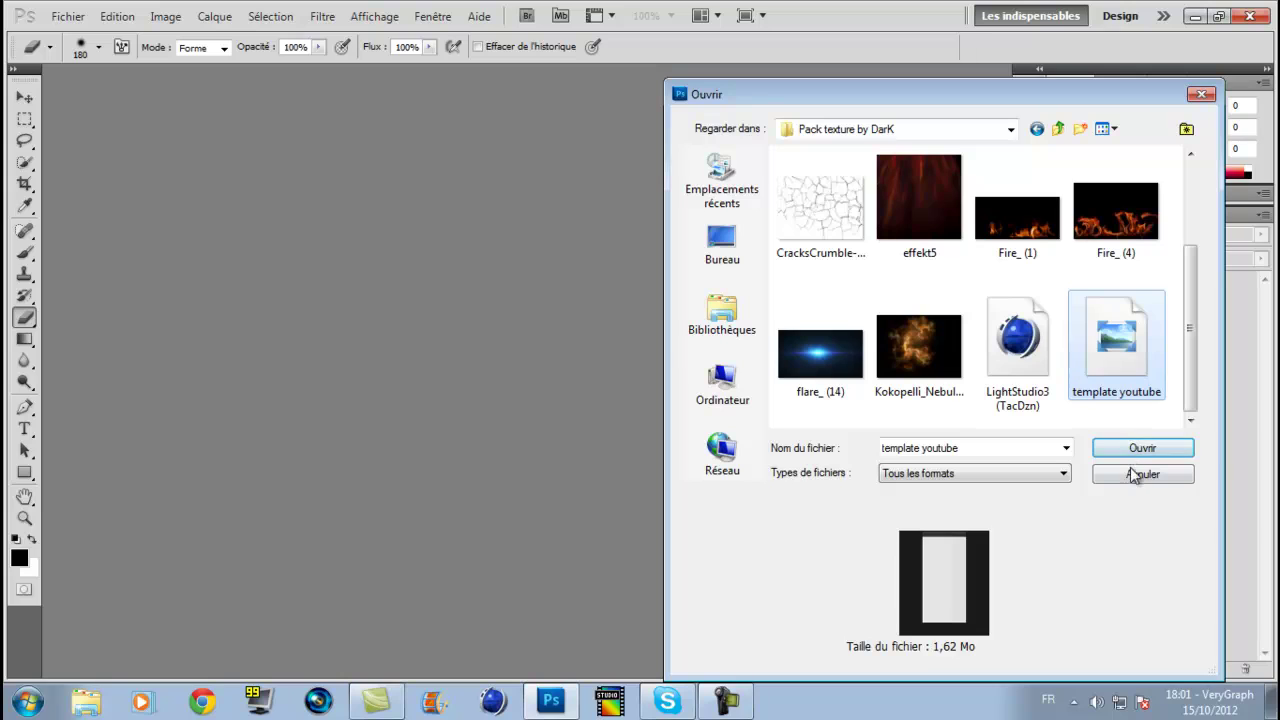
left_click(1143, 449)
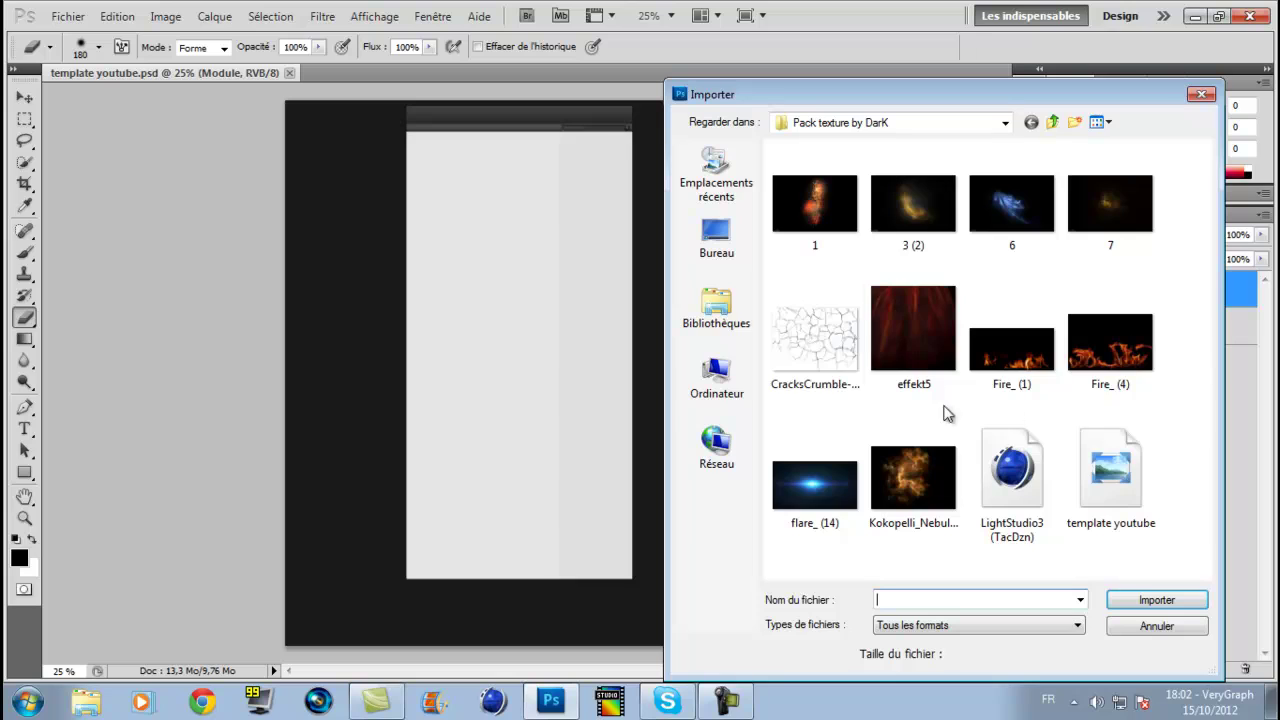
- Place the RoSTaN image from the Logo picture folder into the YouTube template
left_click(738, 305)
double_click(1022, 168)
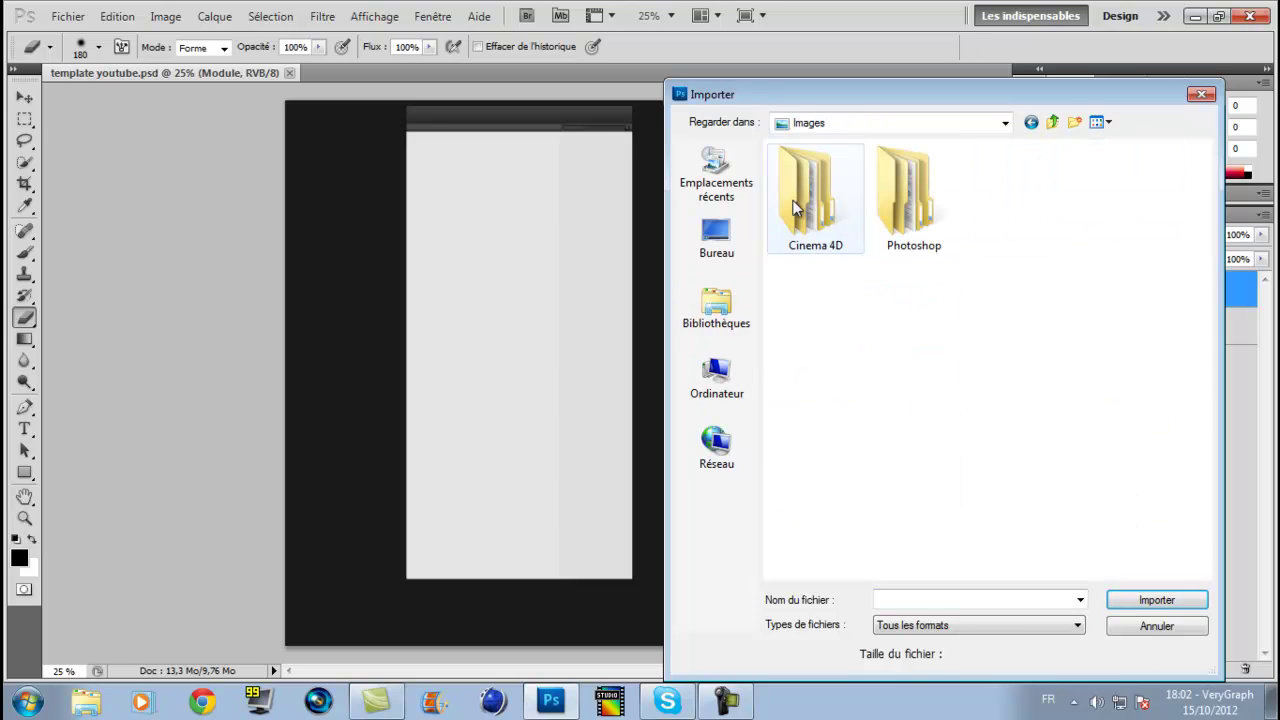
double_click(950, 226)
double_click(905, 205)
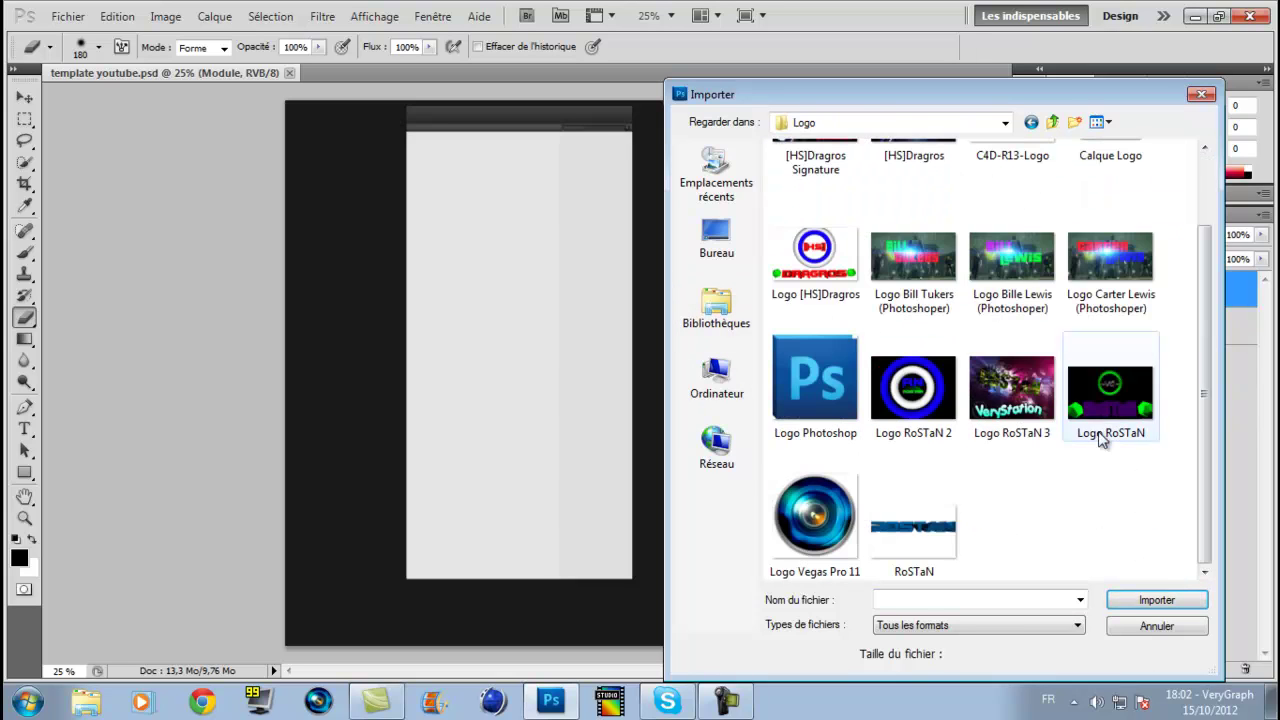
left_click(914, 520)
left_click(1150, 600)
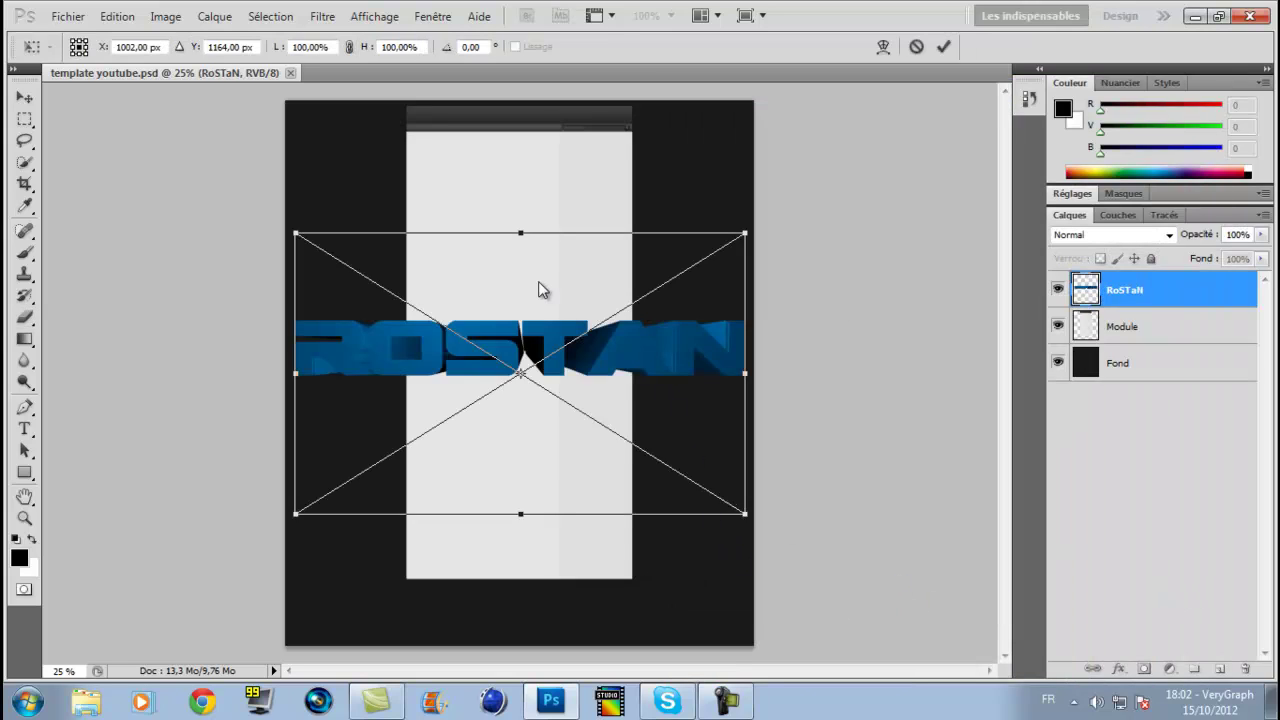
- Fit the RoSTaN logo, rotated -90° and scaled to about 30.42% by 55.67%, against the upper left side of the light module
left_click(633, 516)
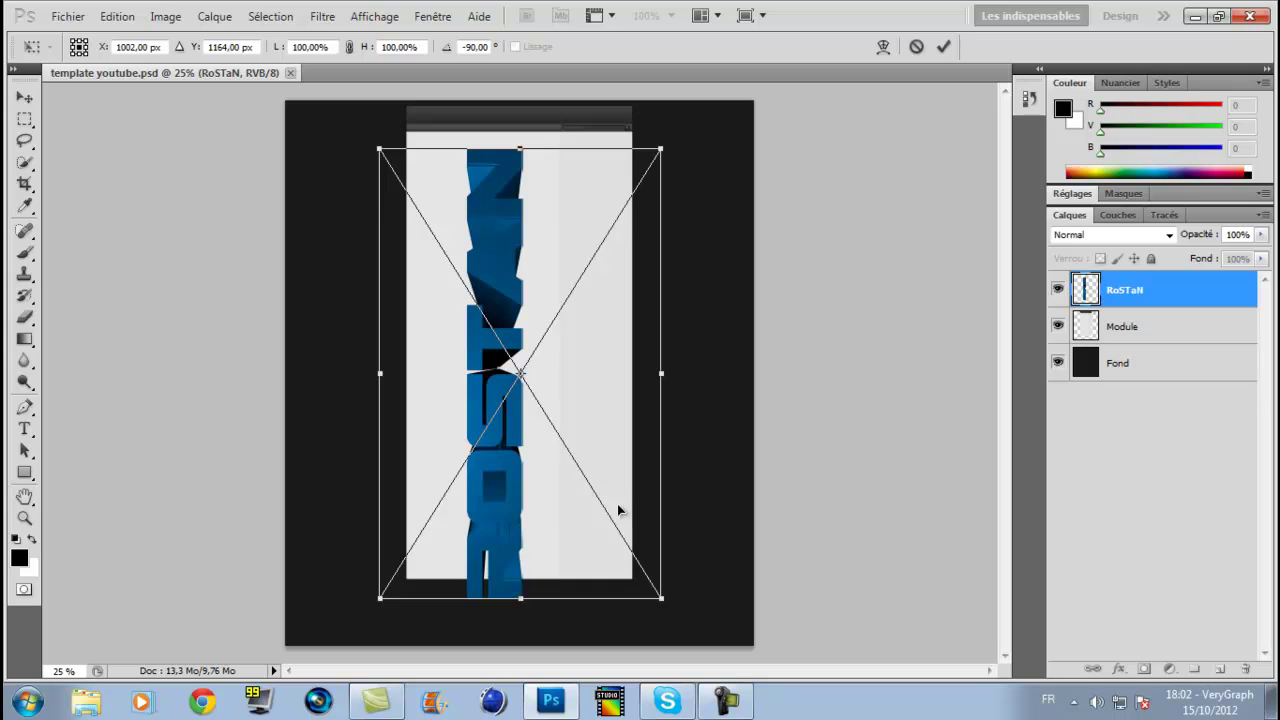
left_click_drag(580, 415, 474, 380)
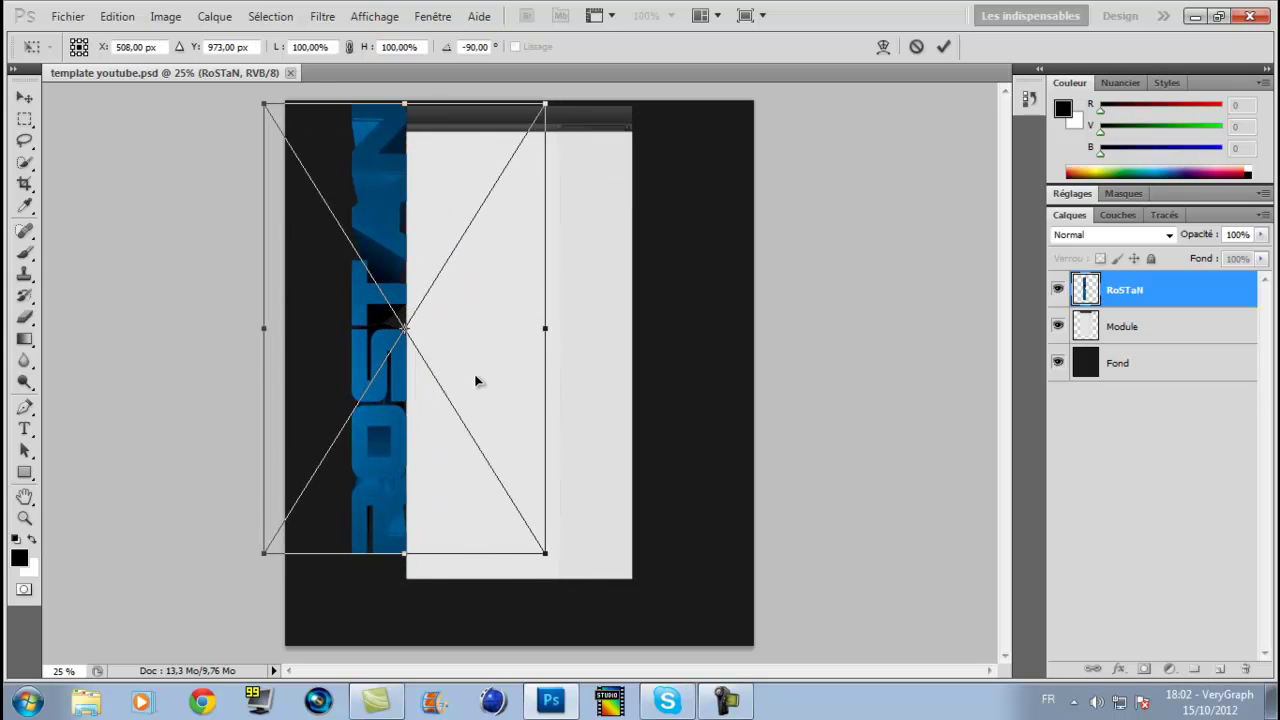
left_click_drag(405, 551, 443, 290)
left_click_drag(268, 196, 353, 228)
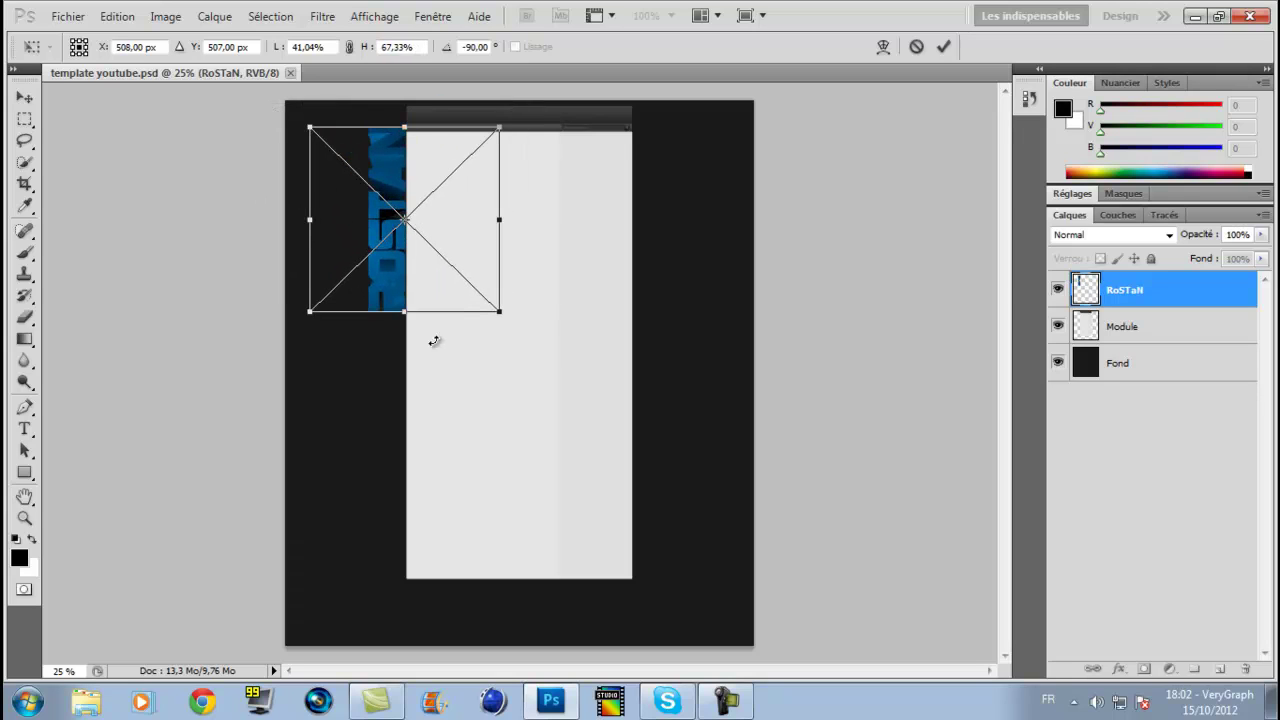
left_click_drag(403, 312, 404, 285)
left_click_drag(314, 208, 360, 222)
left_click_drag(394, 136, 414, 163)
left_click_drag(319, 205, 370, 199)
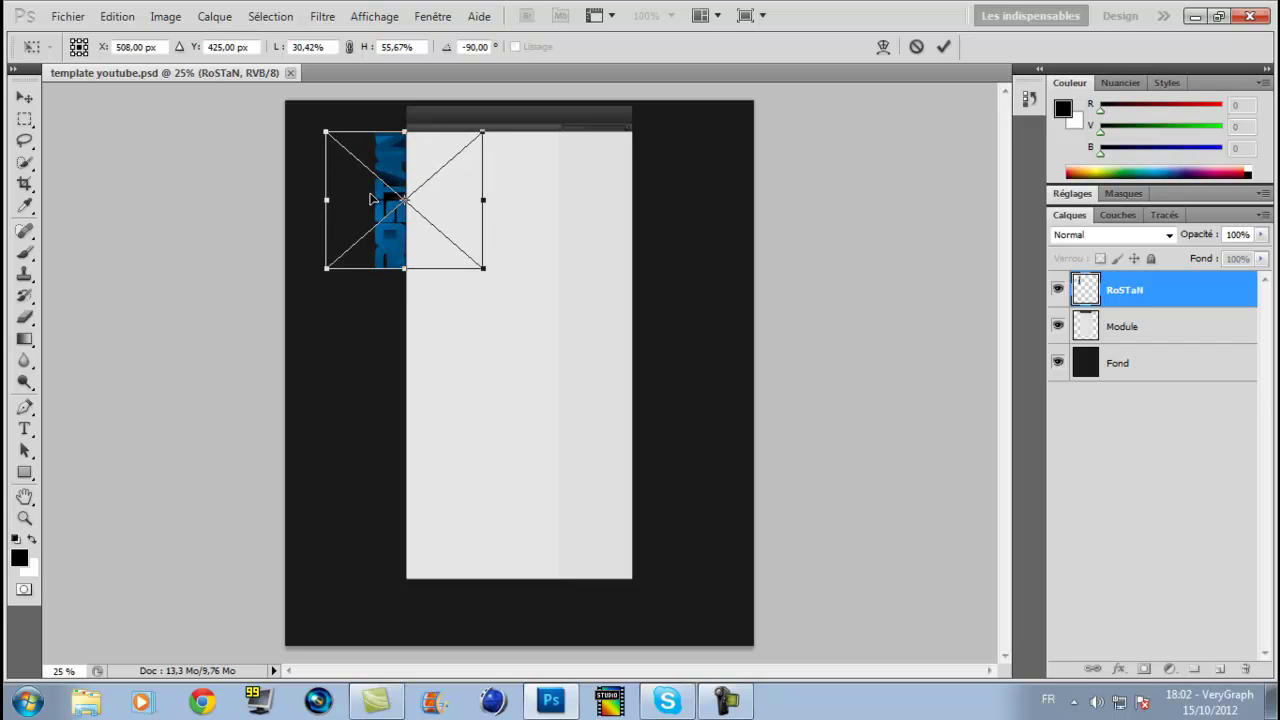
left_click(952, 49)
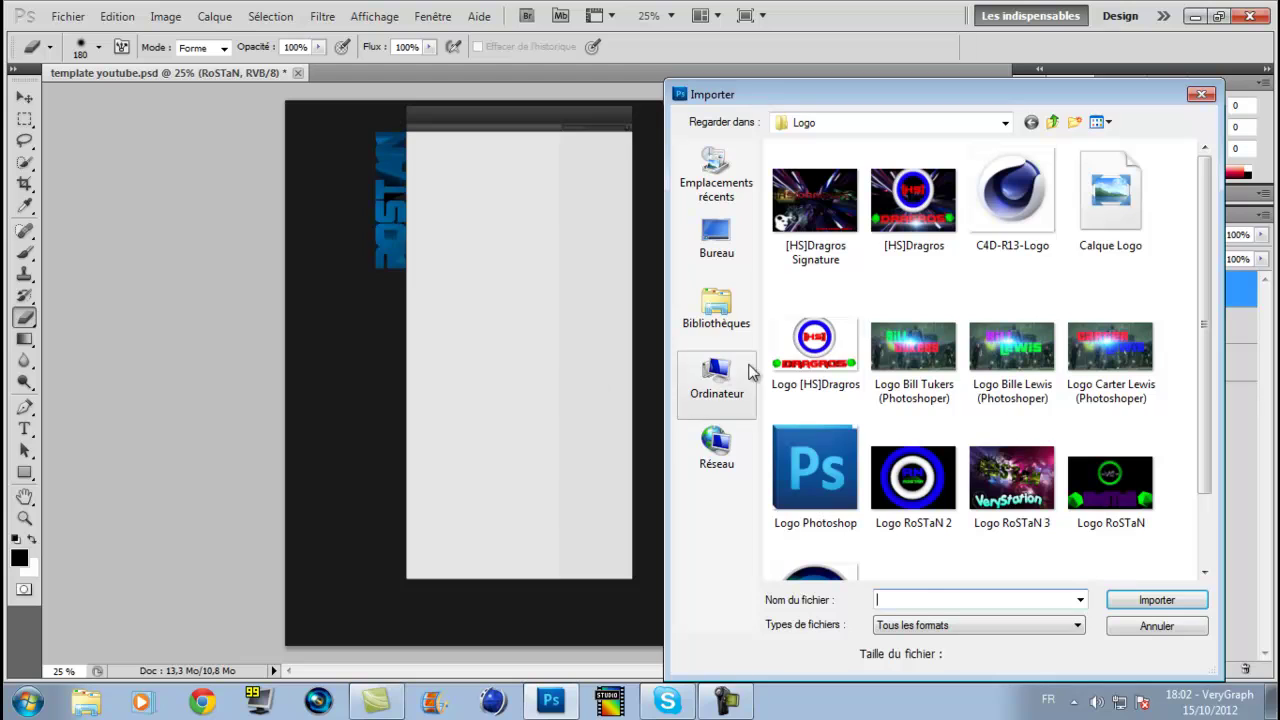
- Place the flare_ (14) image from the "Pack texture by DarK" folder and set its blending mode to Superposition
left_click(740, 312)
double_click(1072, 177)
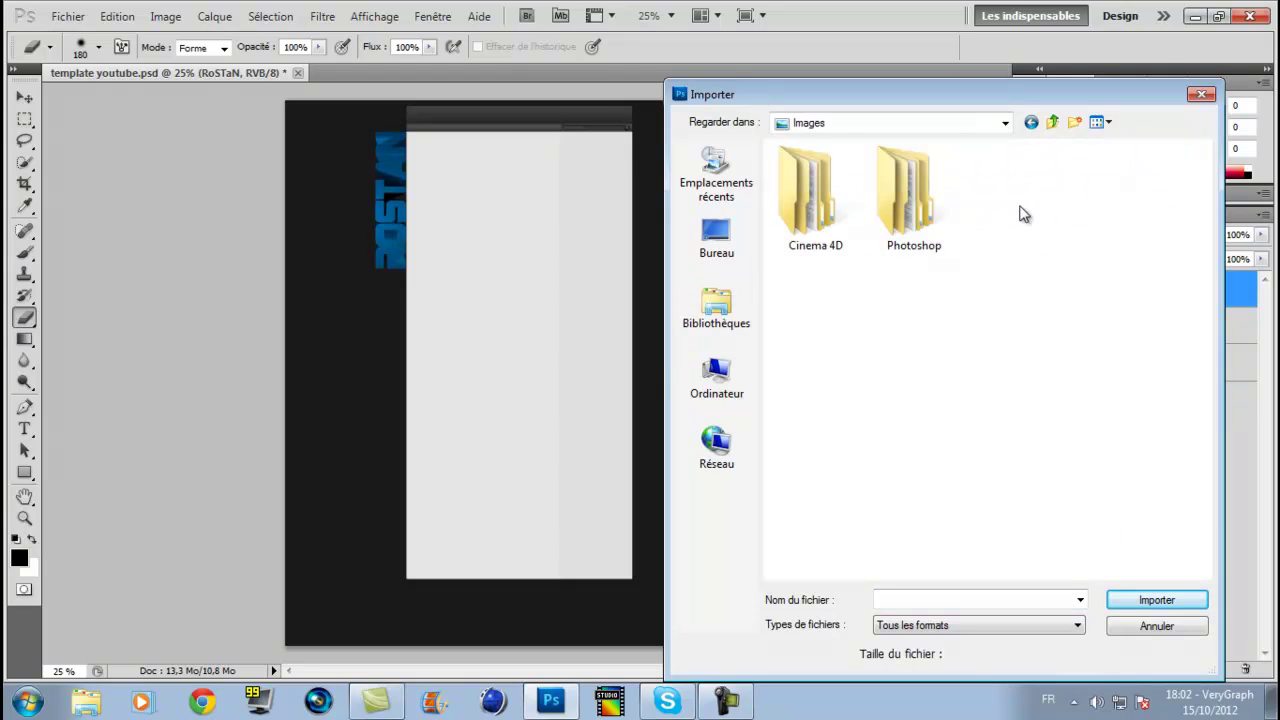
double_click(963, 222)
double_click(1050, 230)
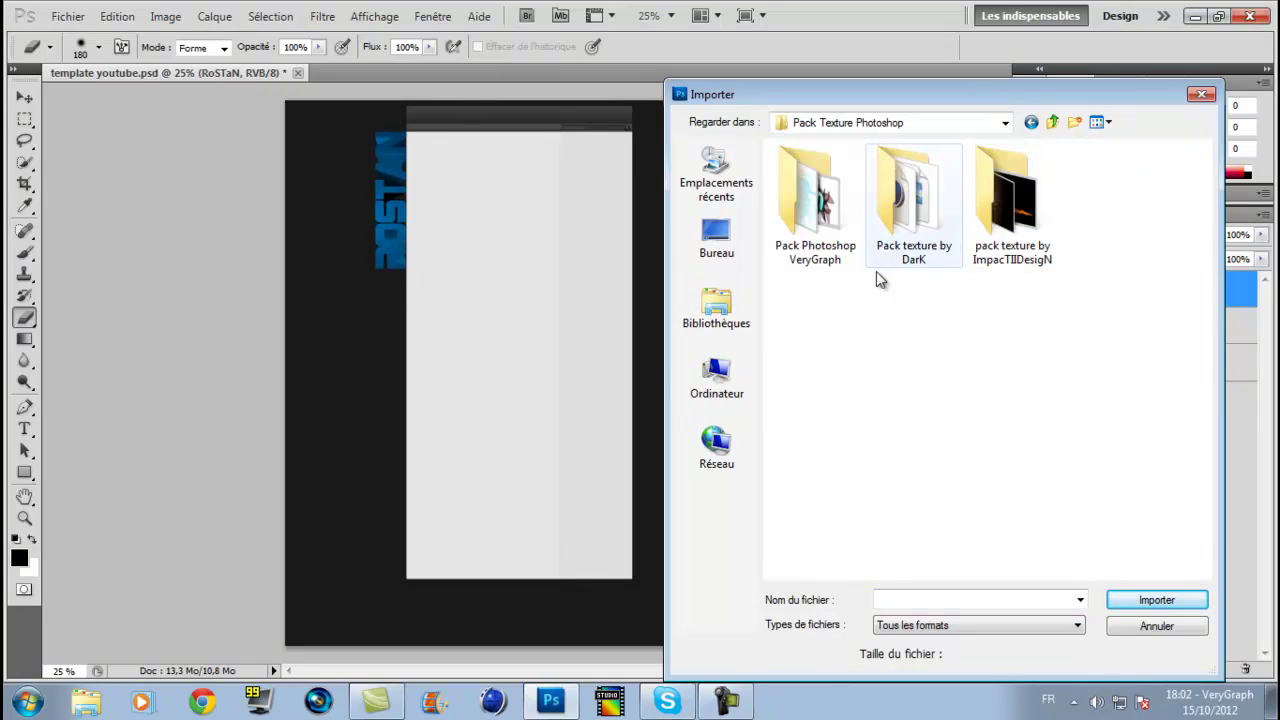
double_click(891, 258)
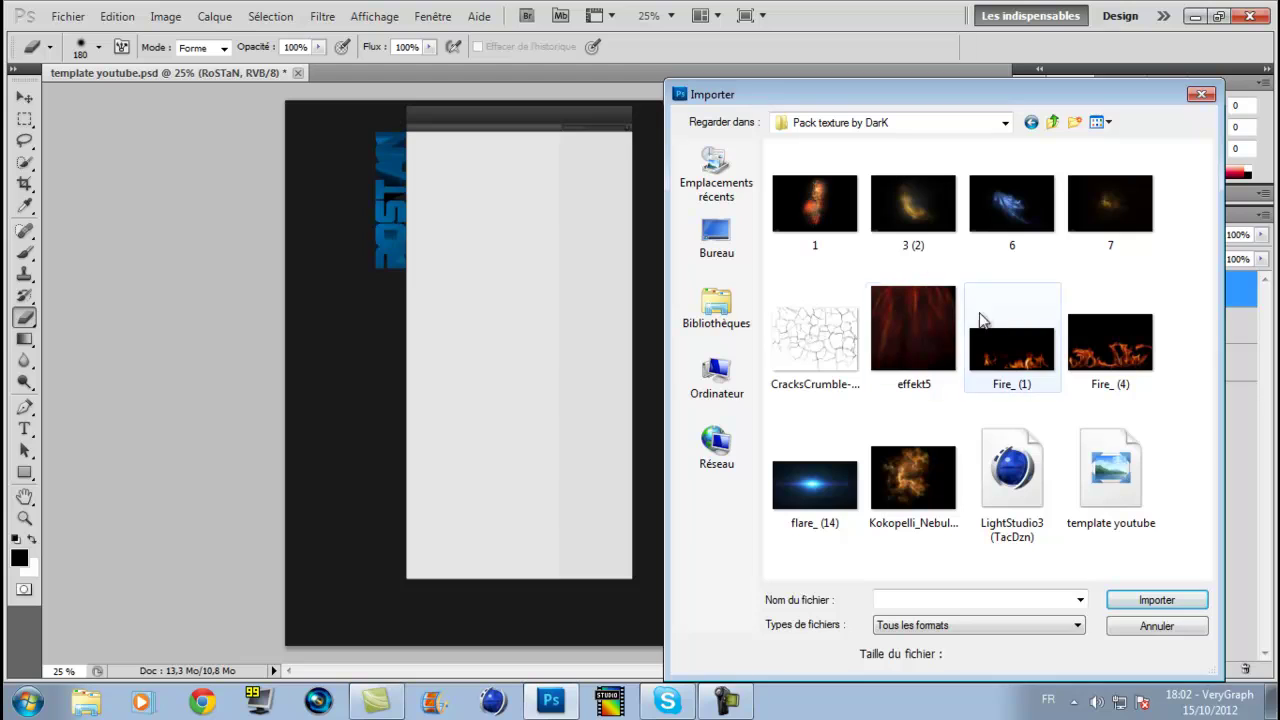
left_click(818, 520)
left_click(1198, 606)
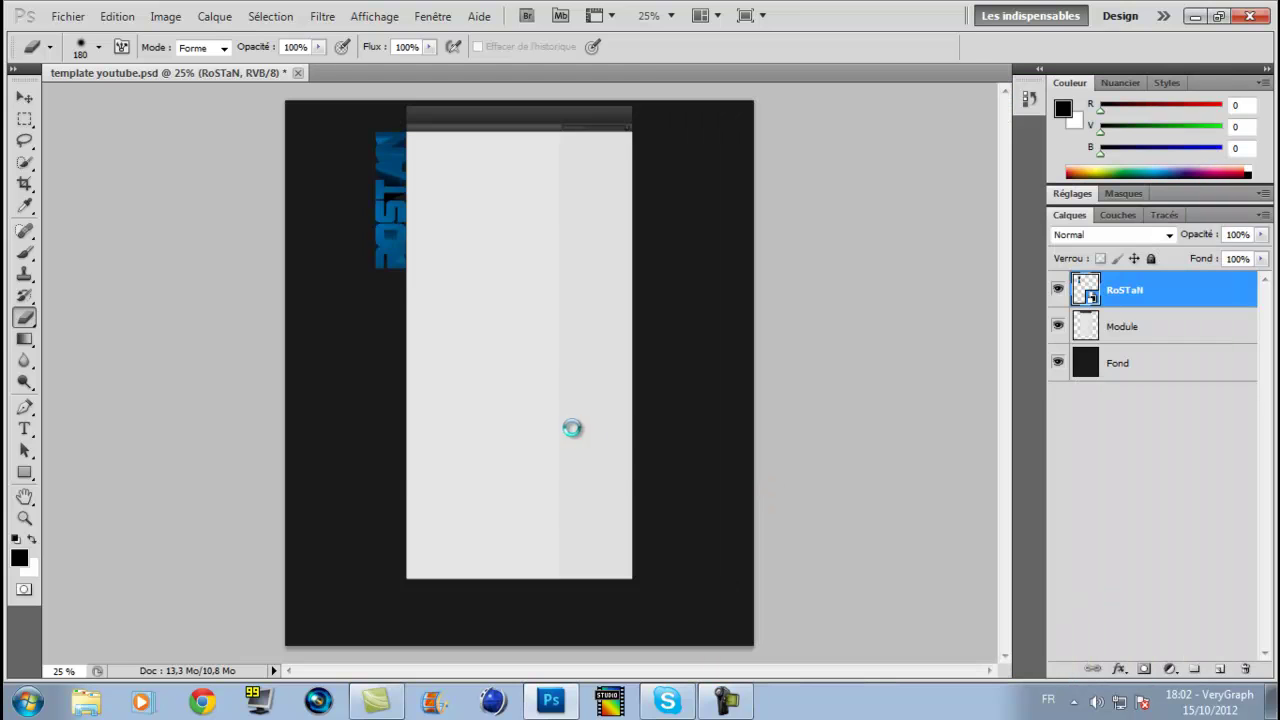
left_click(1169, 235)
left_click(1082, 159)
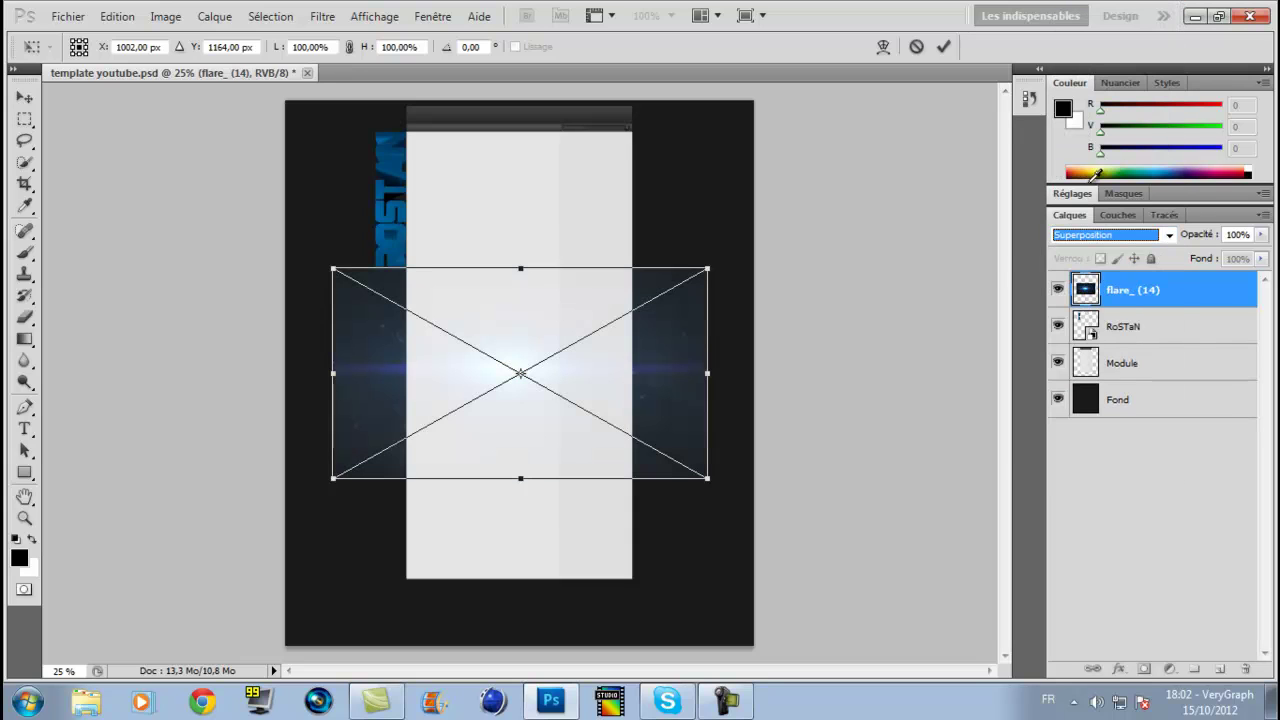
- Rotate the flare 90°, scale its height to 126.67%, and place it over the RoSTaN logo at X 508 px, Y 465 px
left_click(773, 564)
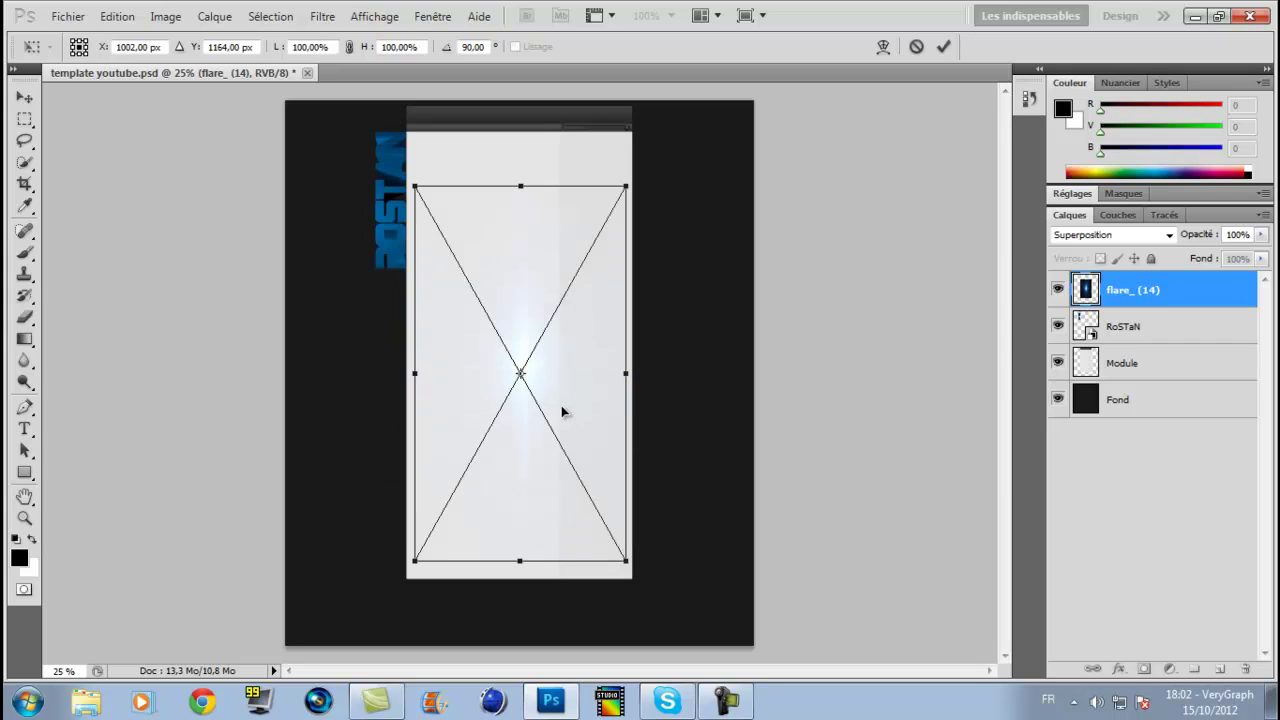
left_click_drag(561, 403, 436, 240)
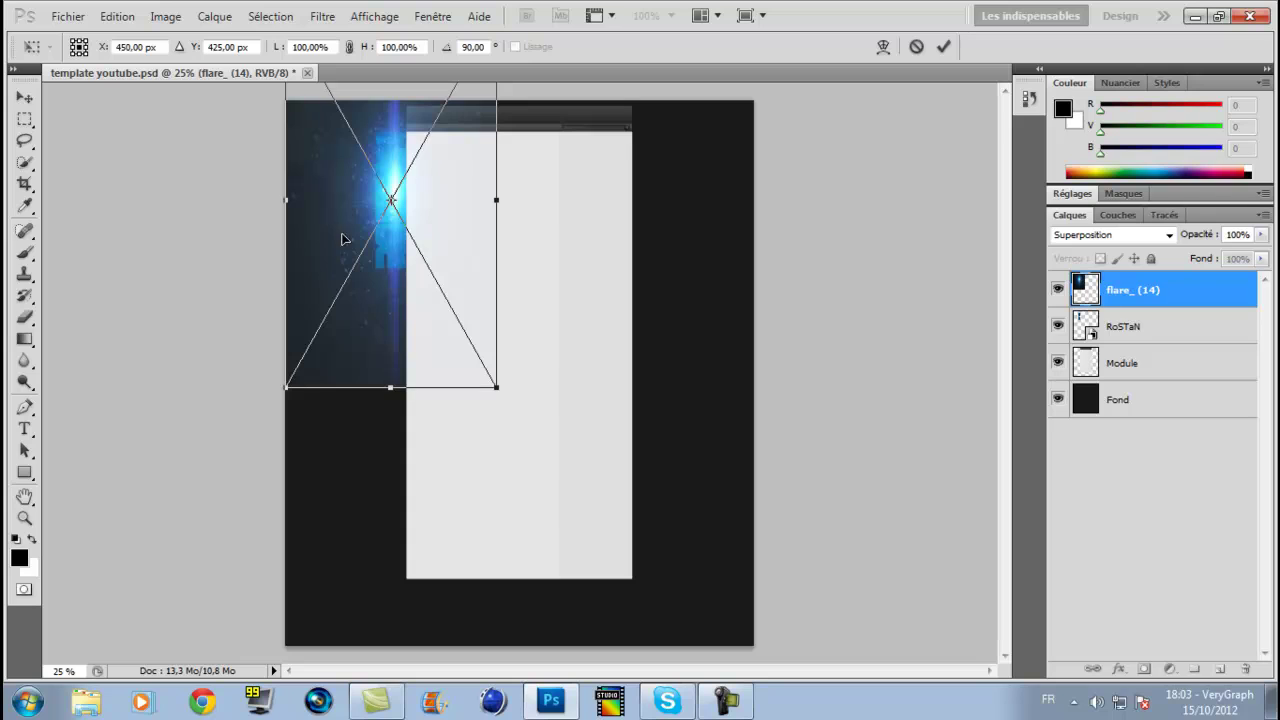
left_click_drag(287, 201, 309, 217)
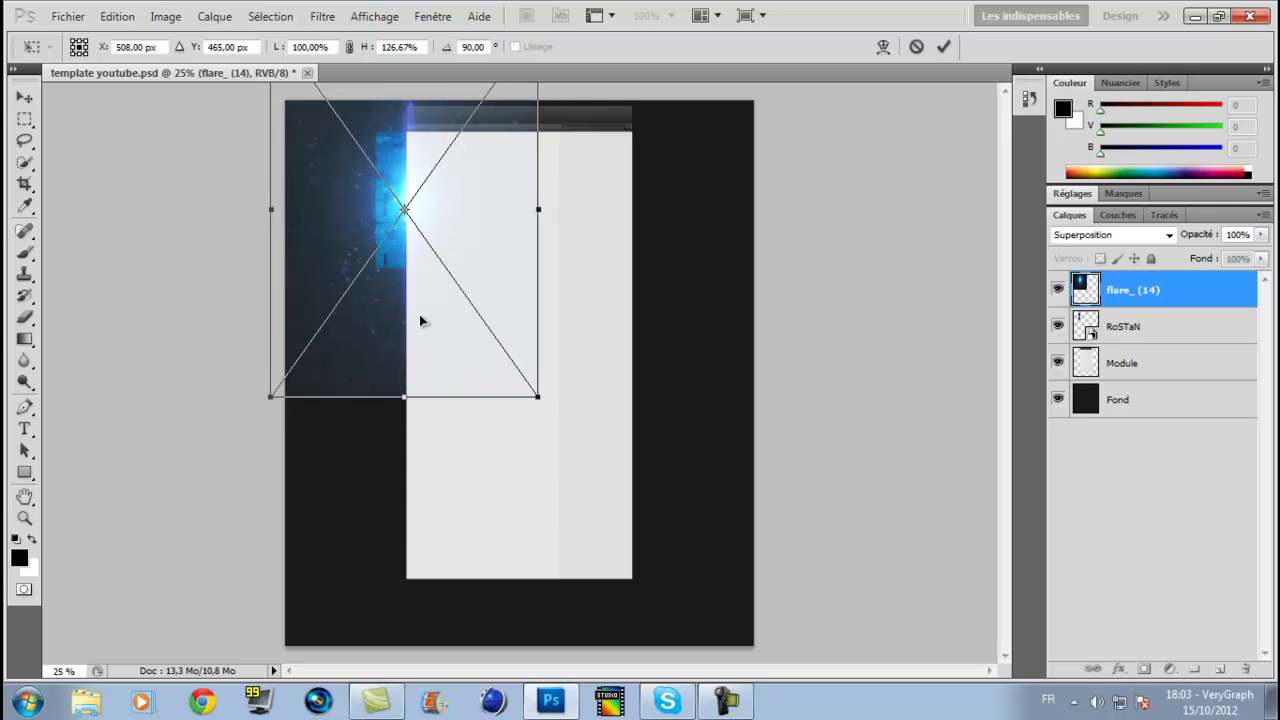
left_click(943, 46)
- Set the Eraser to a 360 px brush size
key("e")
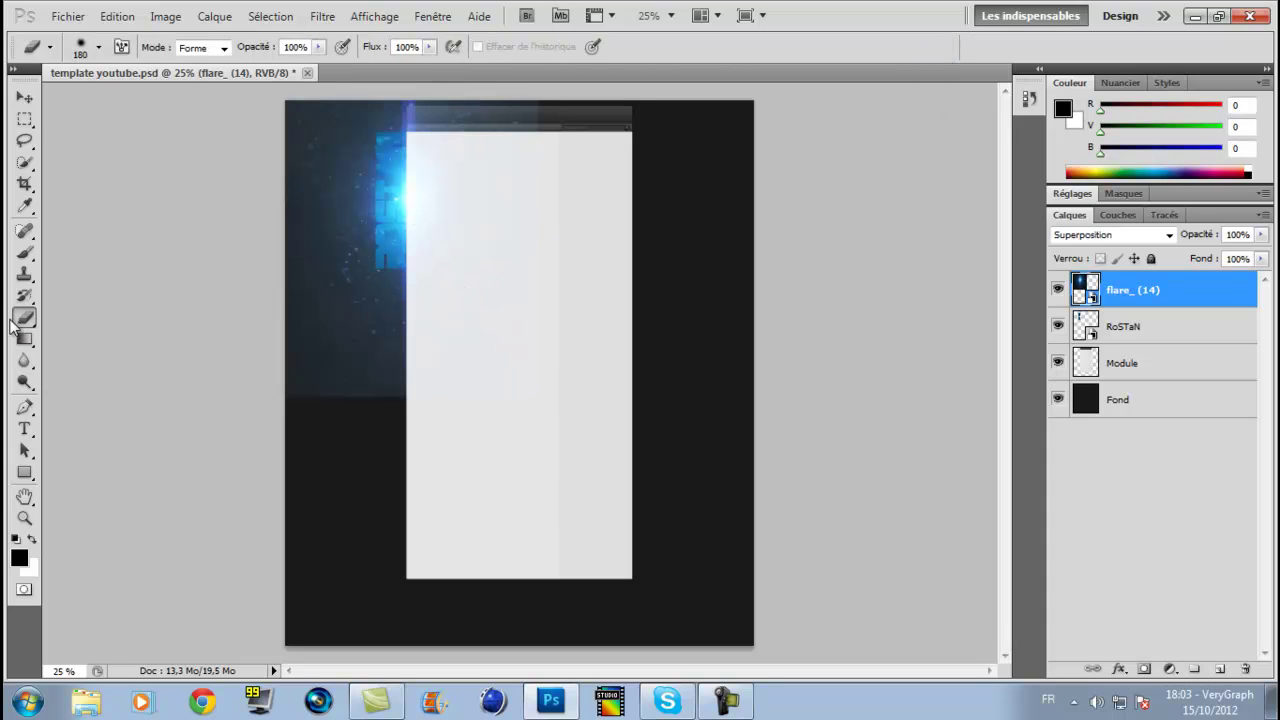
left_click(98, 46)
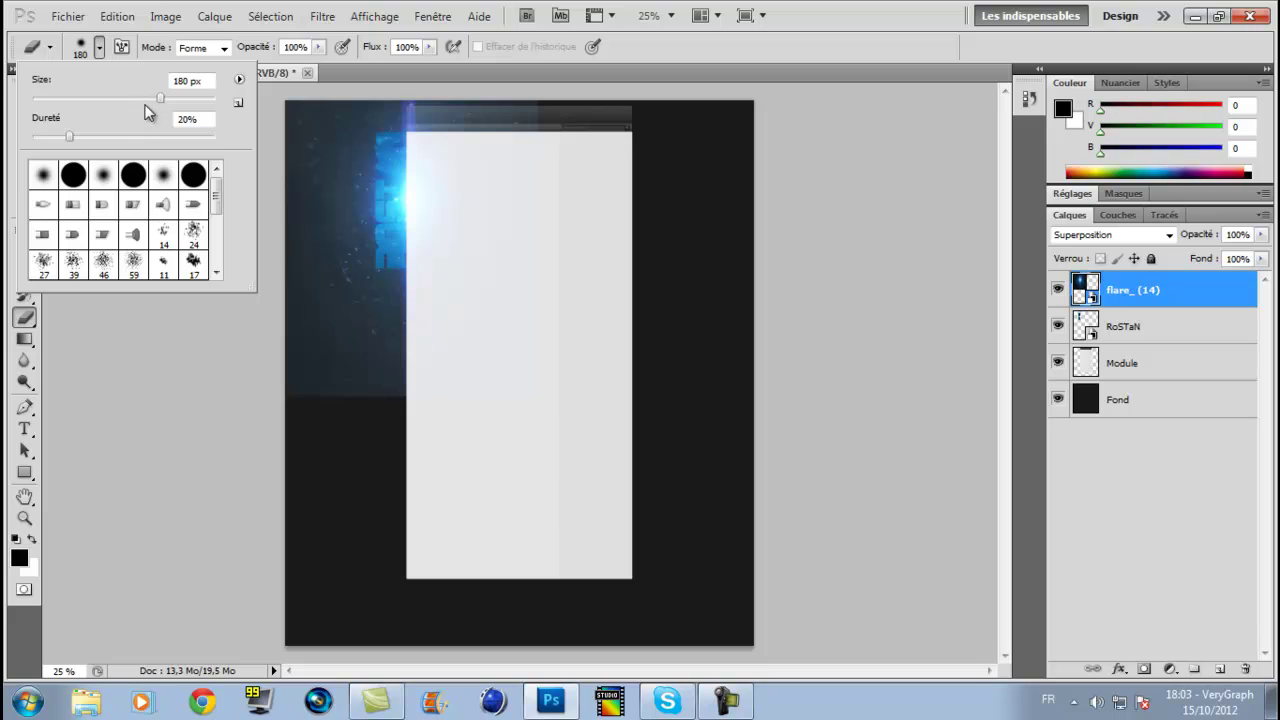
left_click_drag(170, 100, 192, 108)
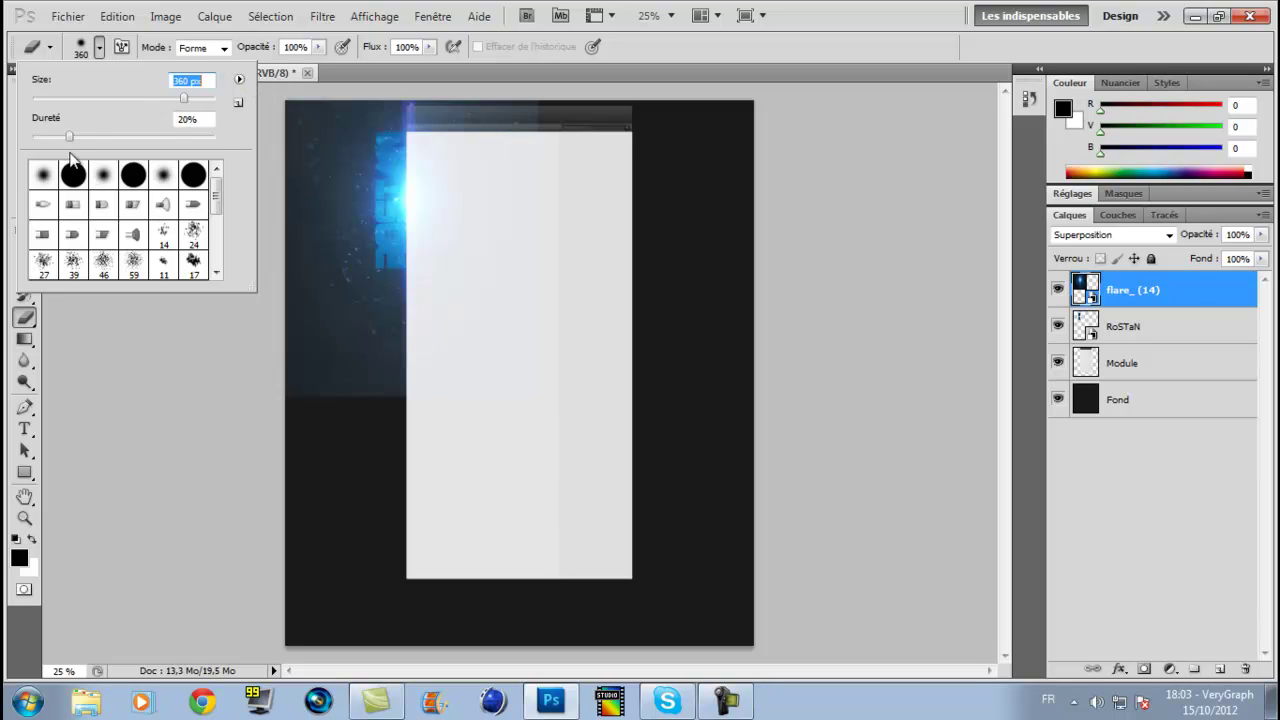
left_click(97, 48)
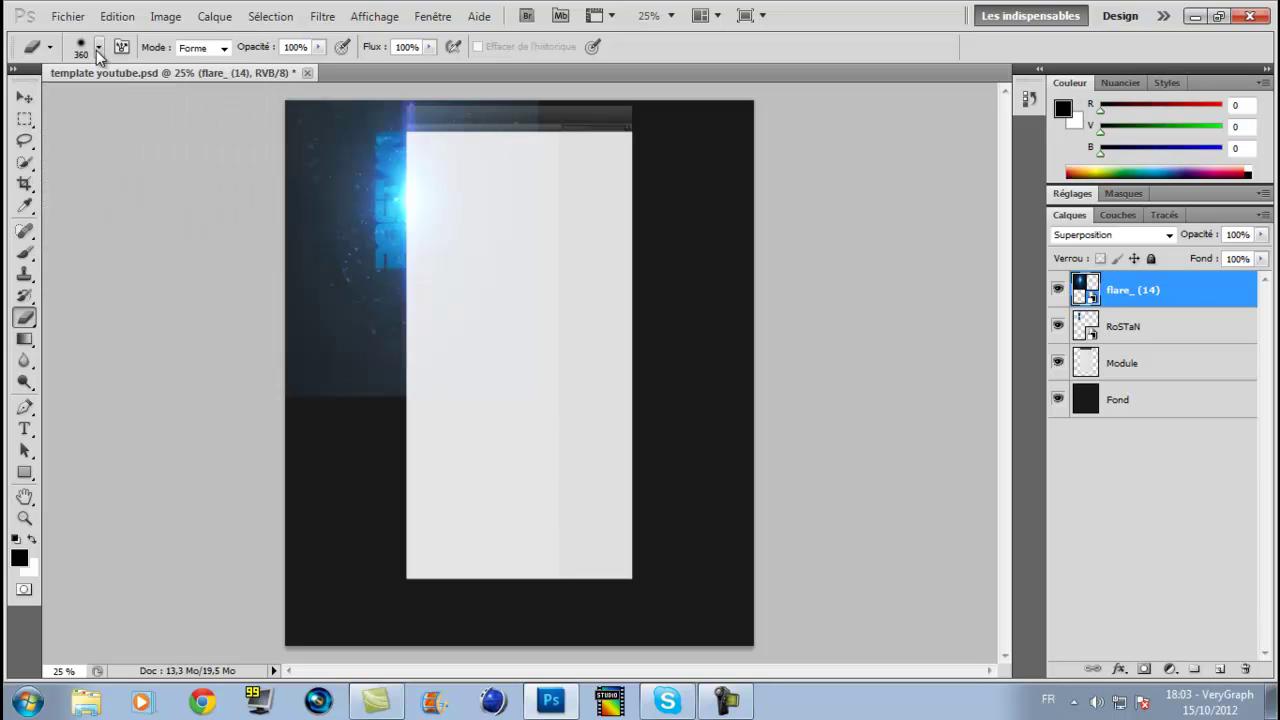
- Rasterize the flare_ (14) layer and erase its hard outer edges around the RoSTaN logo on the dark background
left_click(342, 337)
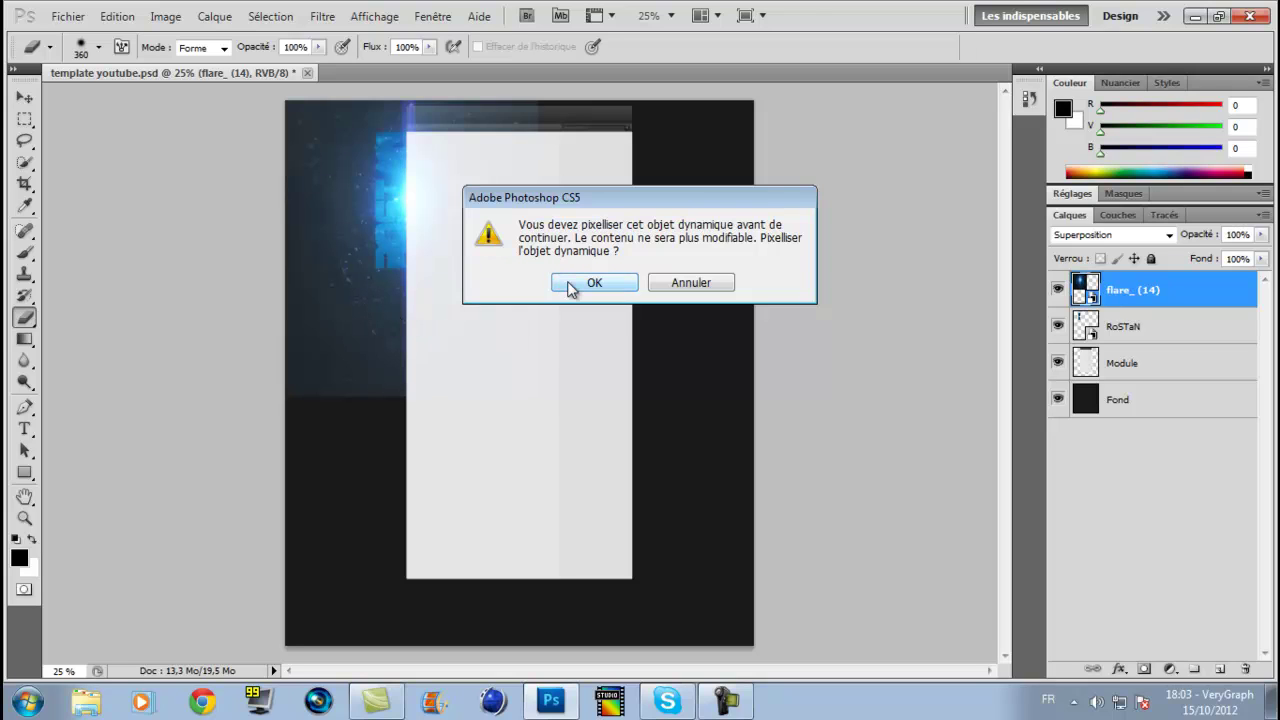
left_click(592, 283)
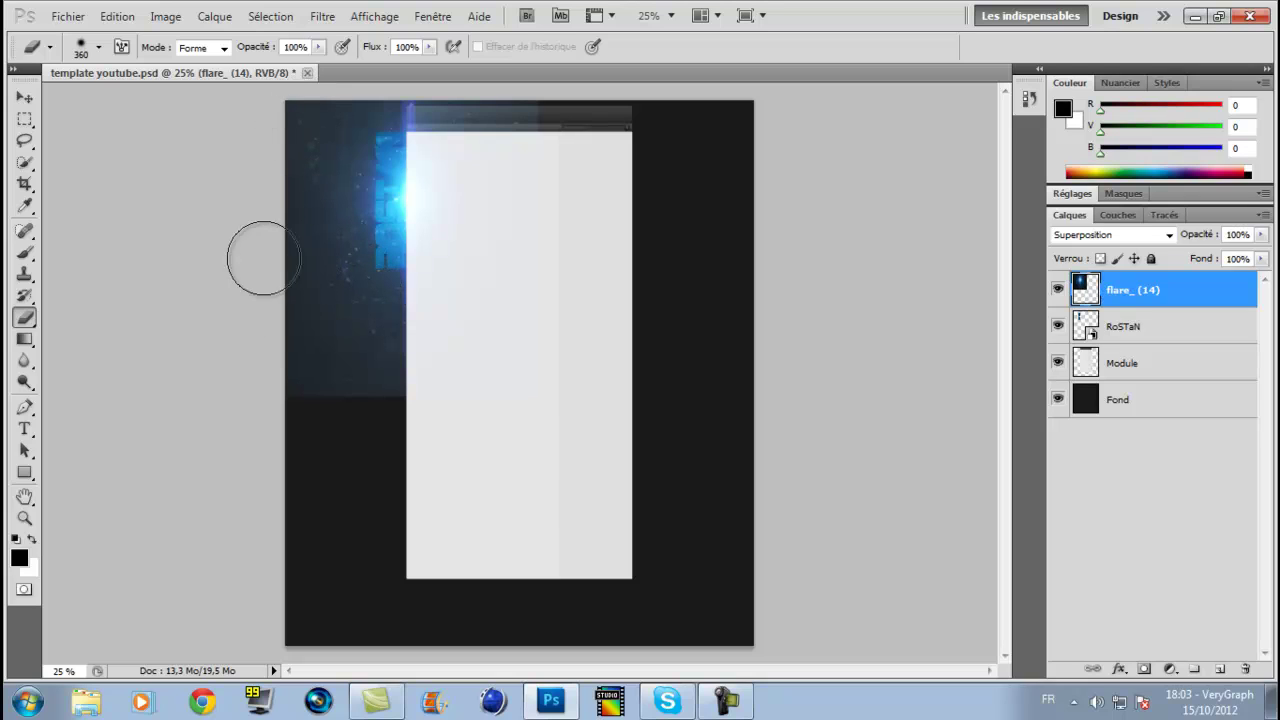
left_click_drag(234, 220, 310, 425)
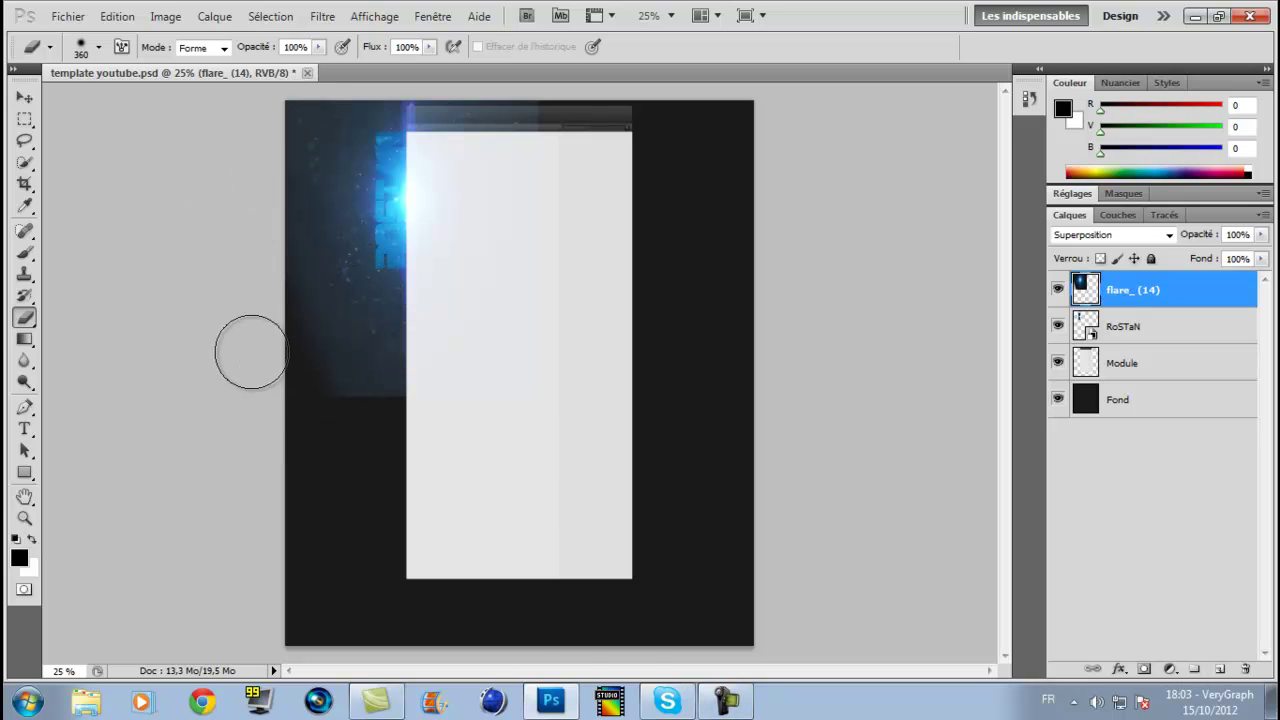
left_click_drag(586, 523, 234, 366)
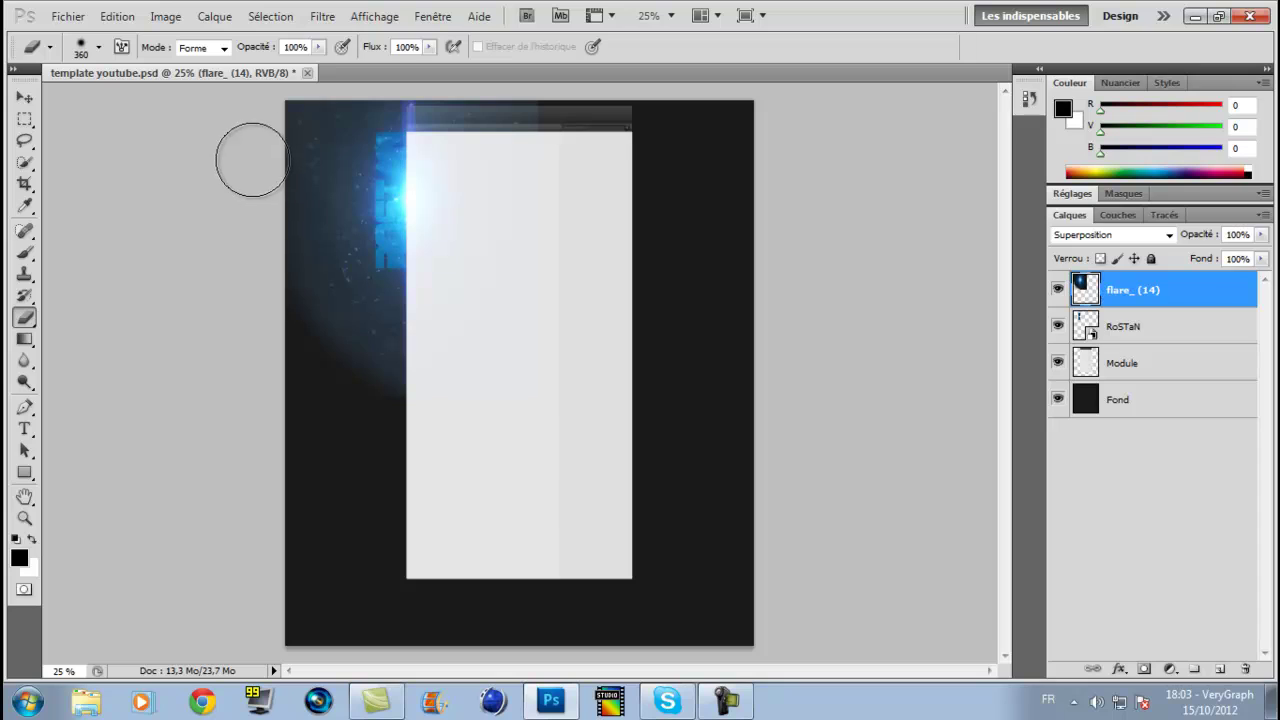
mouse_move(309, 163)
left_mouse_down()
mouse_move(300, 262)
mouse_move(243, 246)
left_mouse_up()
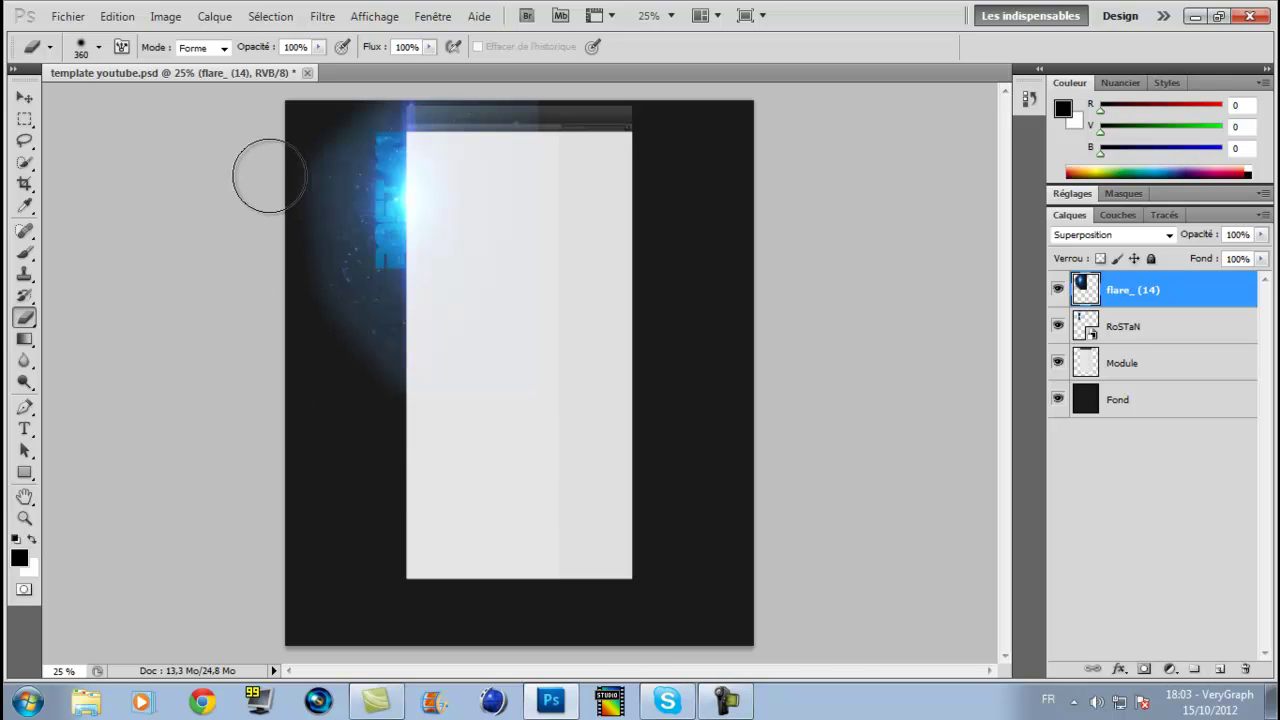
left_click_drag(286, 157, 360, 111)
left_click_drag(279, 155, 482, 578)
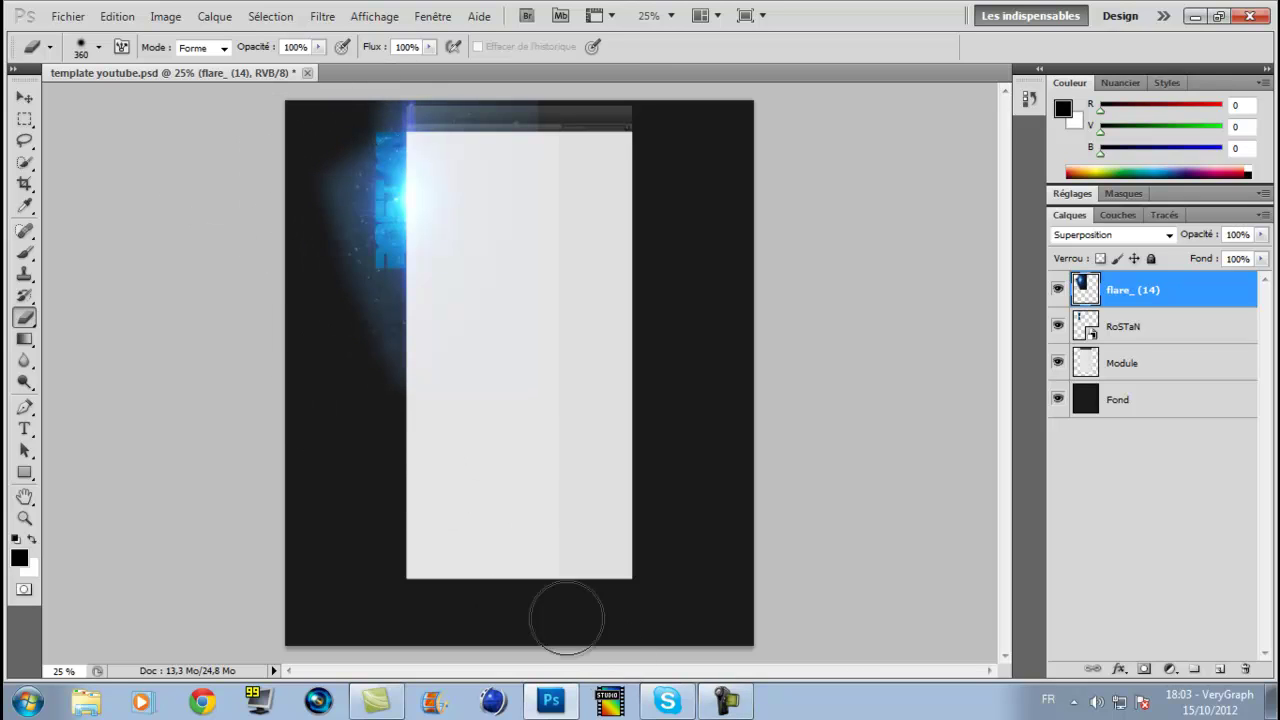
left_click_drag(297, 211, 303, 110)
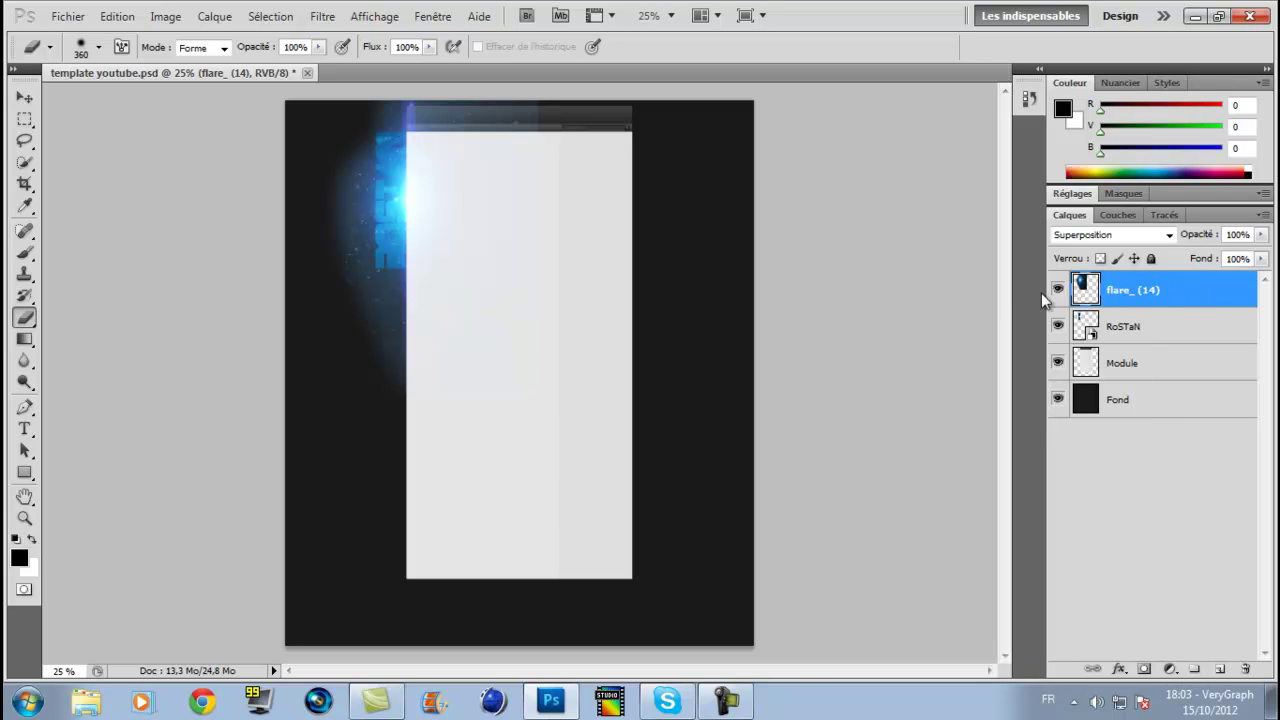
- Delete the flare_ (14) layer
key("Delete")
left_click(588, 275)
- Open the "Pack texture by DarK" folder inside Pack Texture Photoshop in the Images library
key("super")
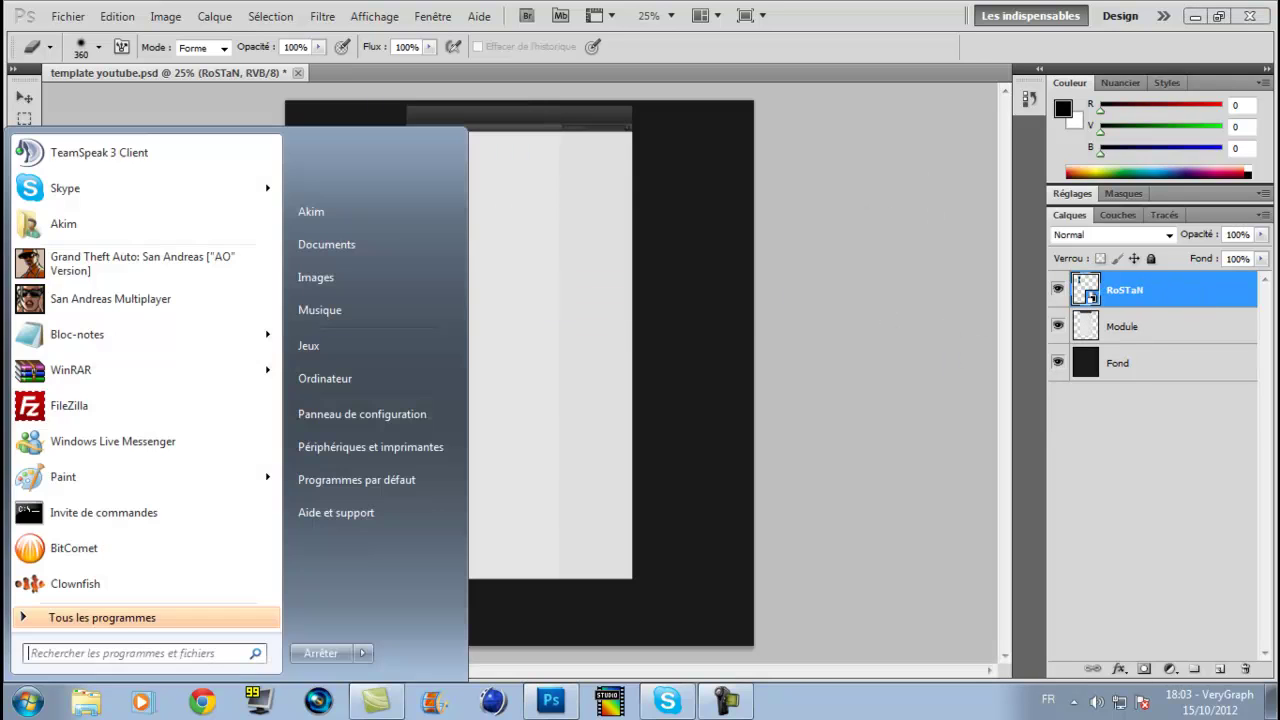
left_click(339, 291)
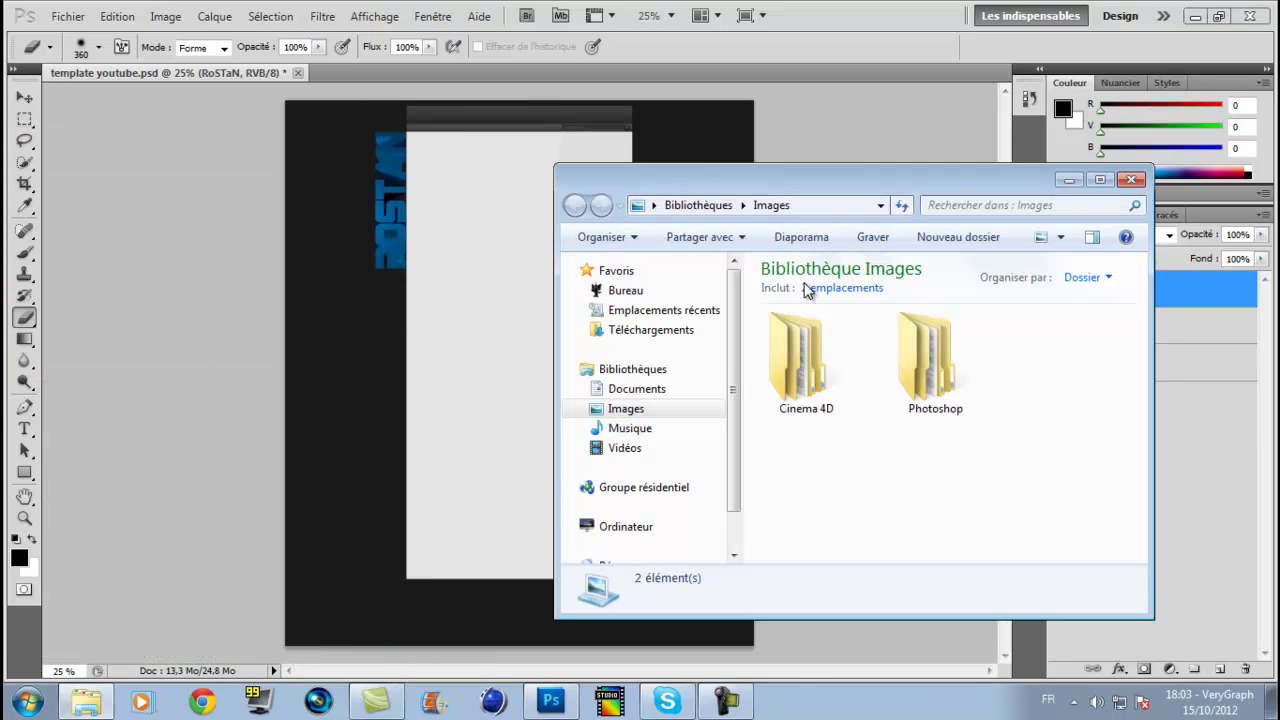
double_click(930, 358)
left_click(935, 360)
double_click(1030, 368)
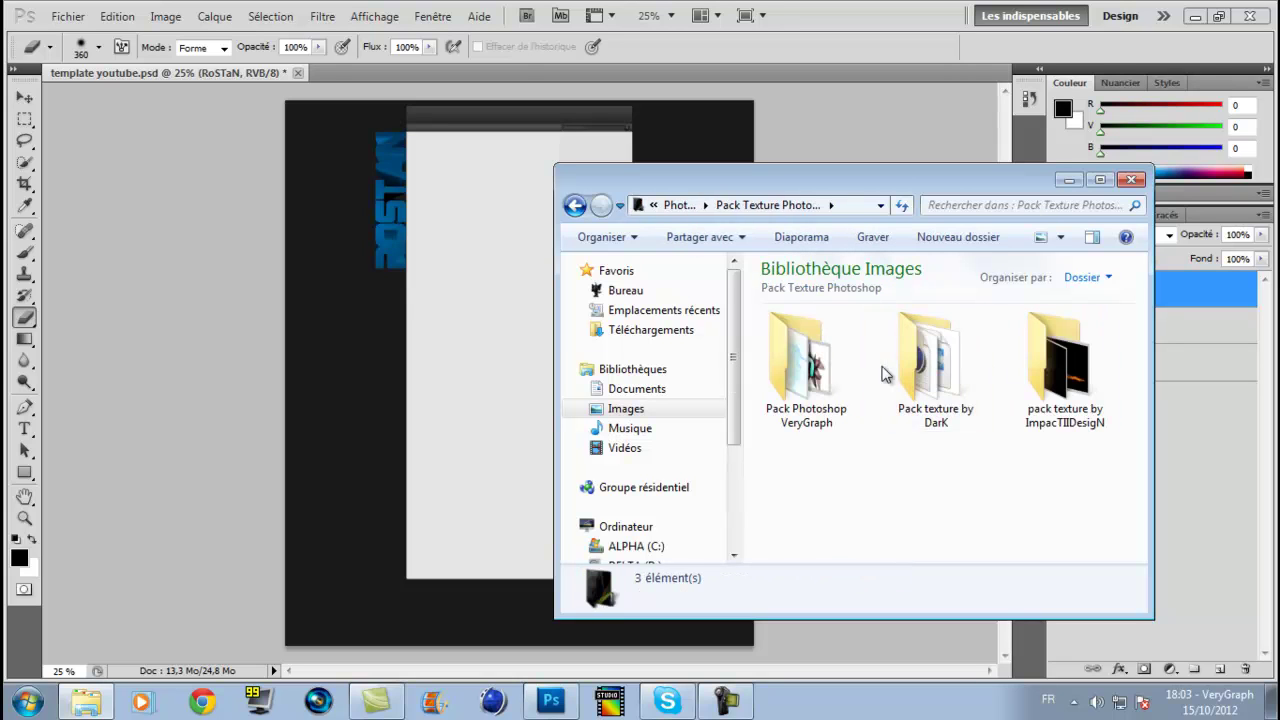
left_click(968, 362)
double_click(970, 364)
scroll(988, 425, "down", 3)
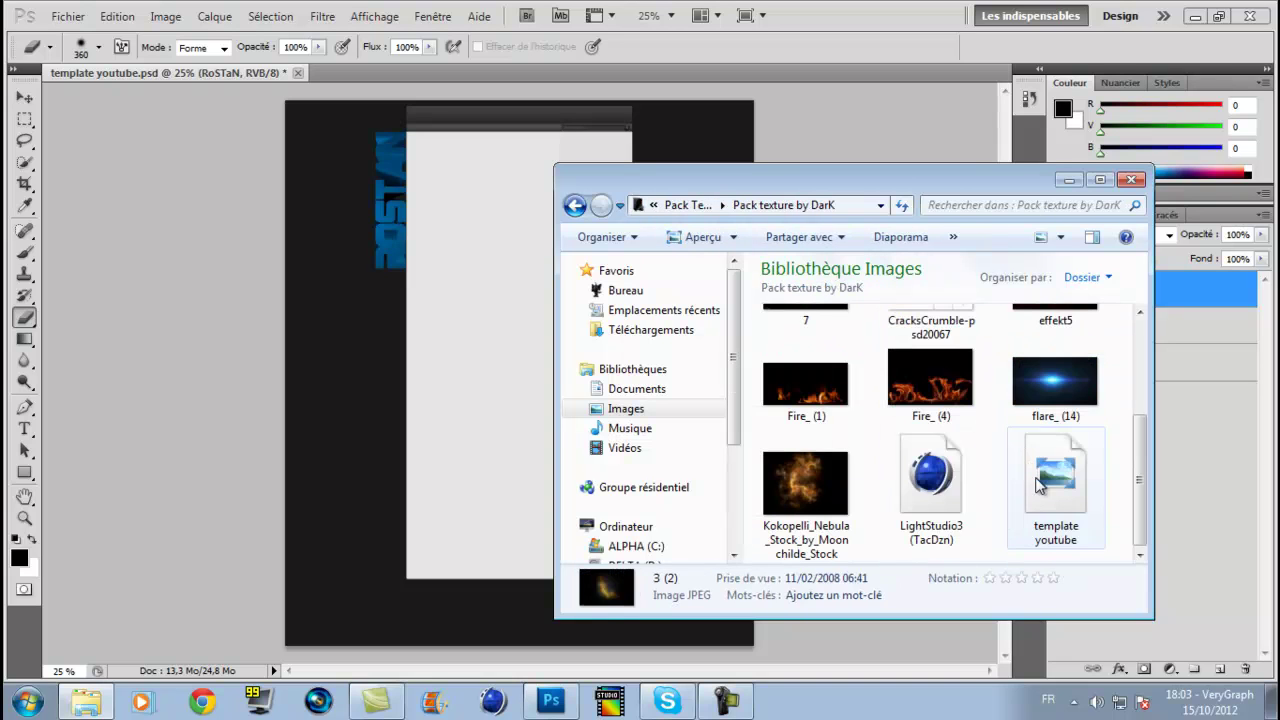
- Place the flare_ (14) image into the YouTube template and set its blending mode to Superposition
left_click_drag(1051, 372, 516, 368)
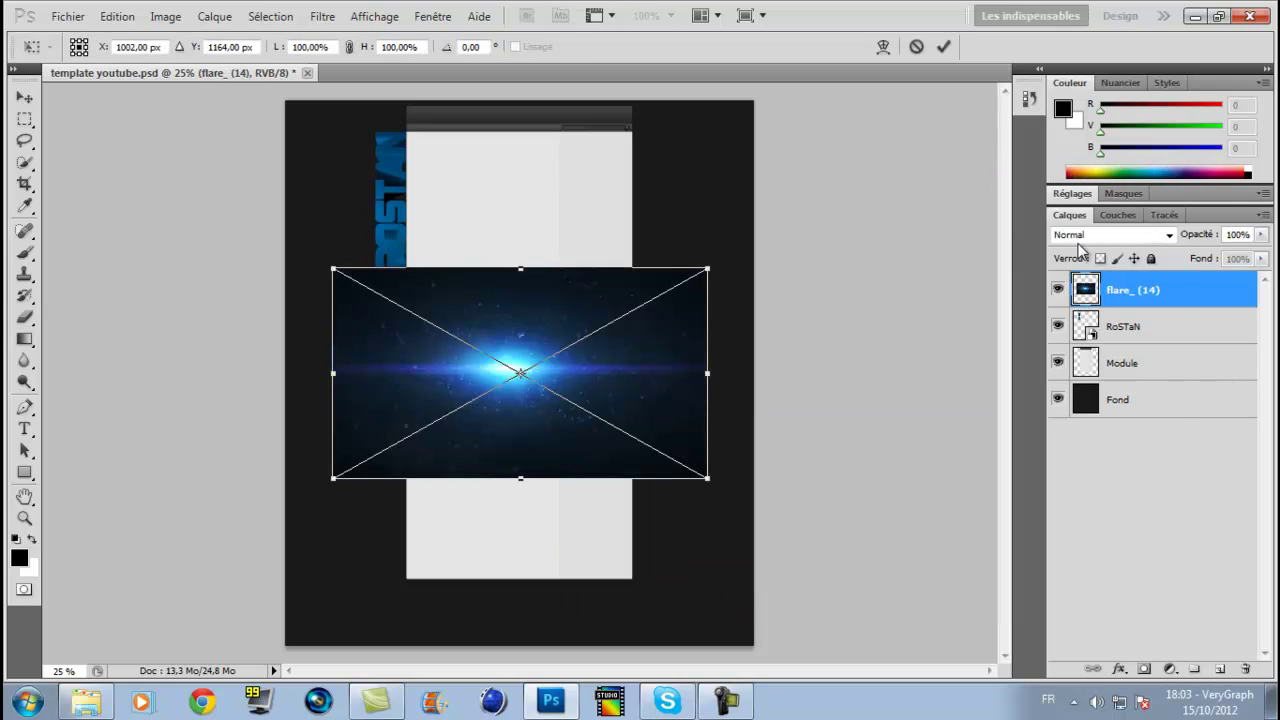
left_click(1090, 235)
left_click(1125, 148)
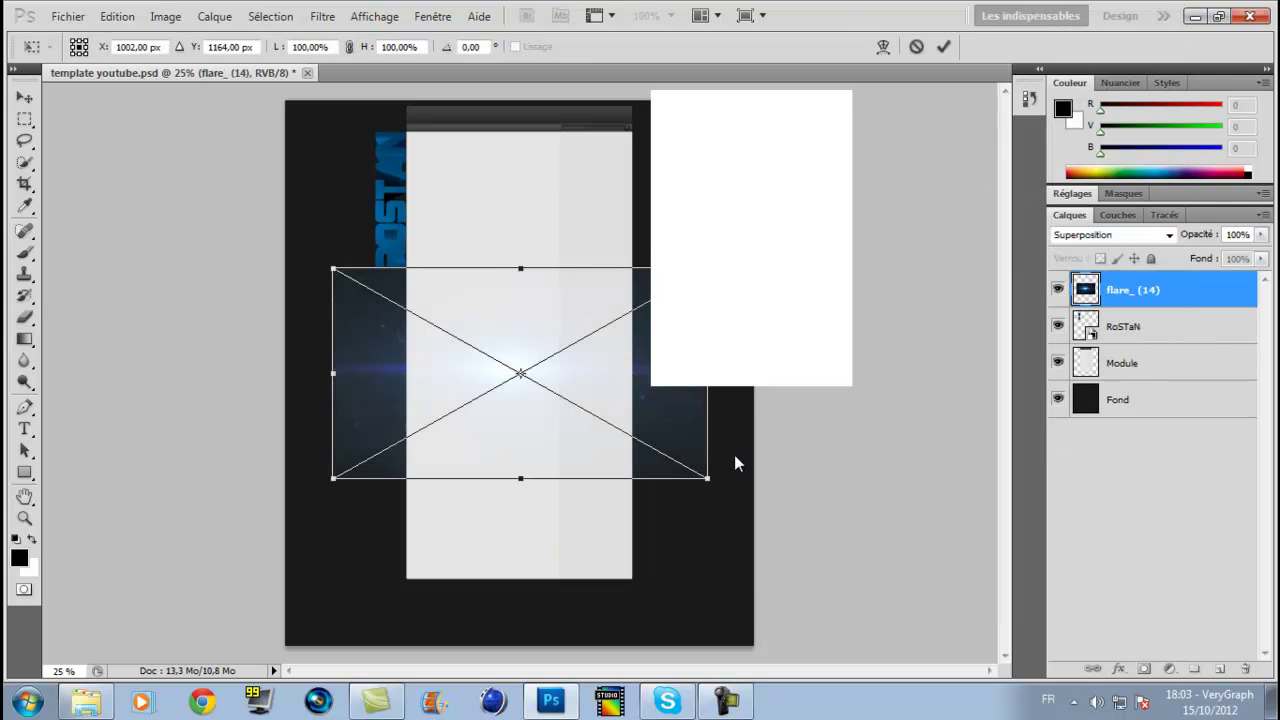
- Rotate the flare 90° and center it on the module's edge over the logo at X 508 px, Y 425 px
left_click(748, 309)
left_click_drag(490, 274, 371, 109)
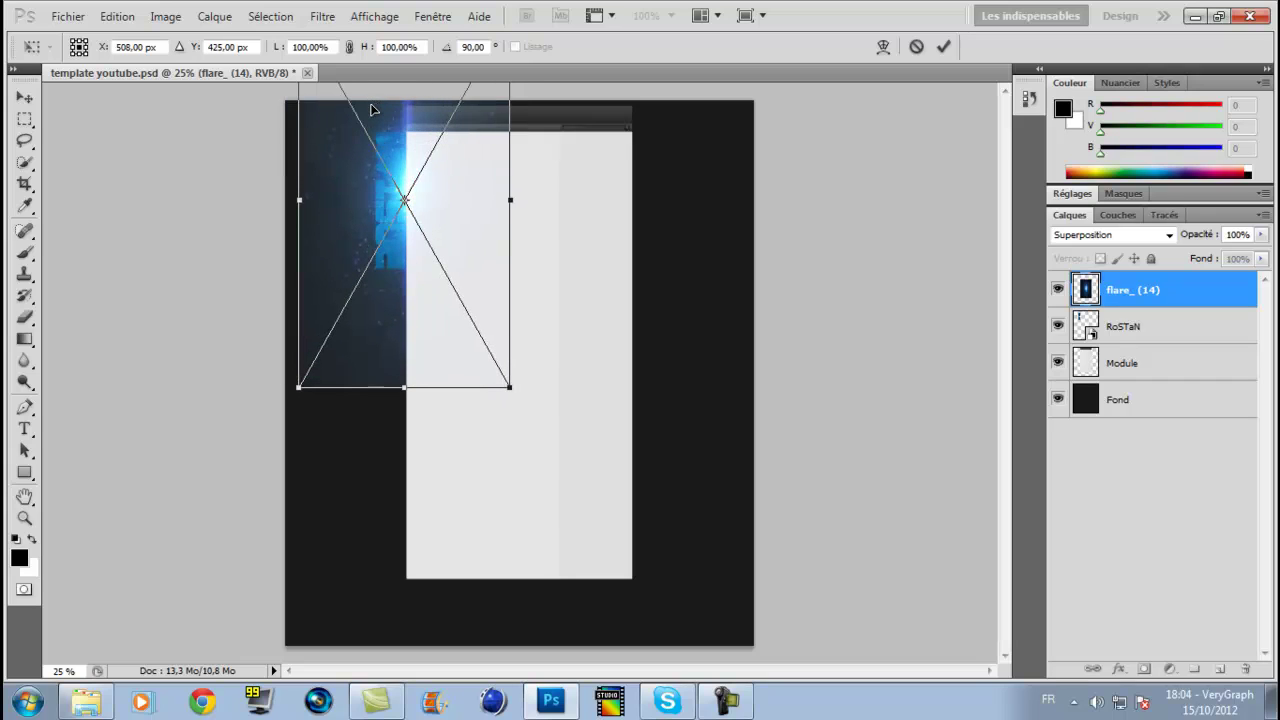
left_click(943, 46)
- Rasterize the flare layer and erase its hard edges on the dark background and over the module's header and upper area
key("b")
left_click(388, 331)
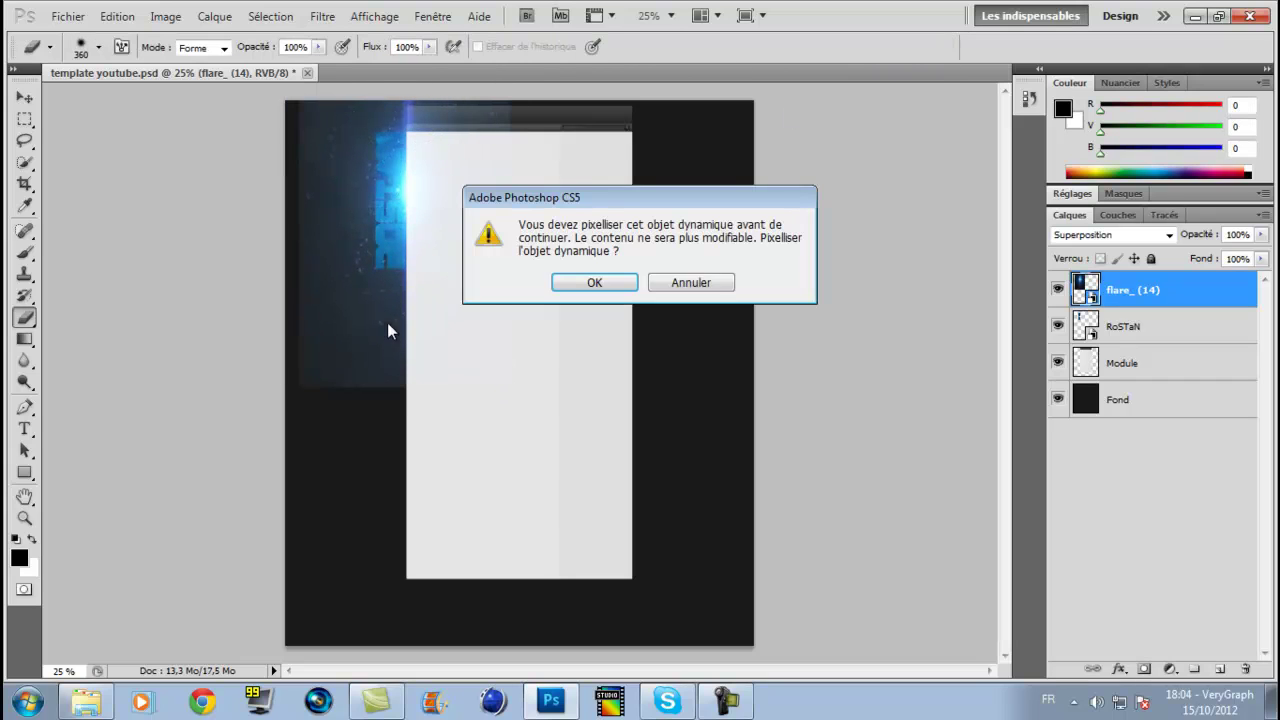
left_click(582, 284)
left_click_drag(286, 320, 400, 420)
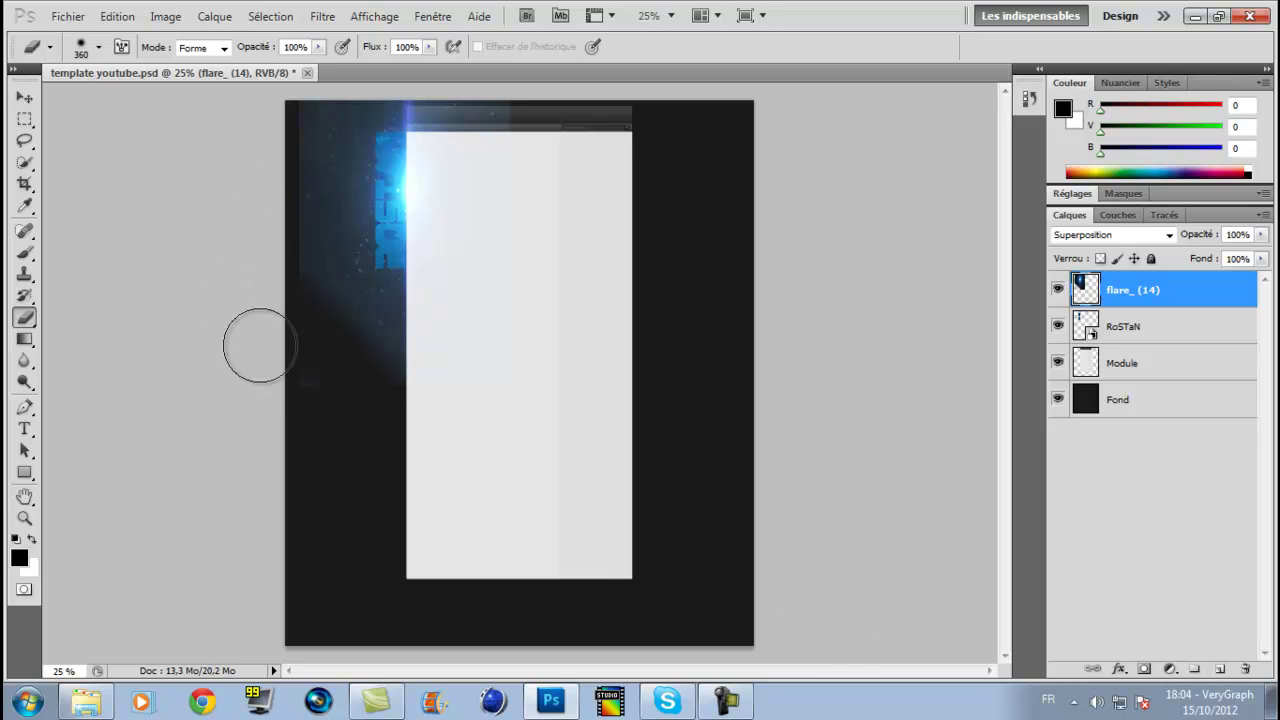
left_click_drag(260, 345, 317, 440)
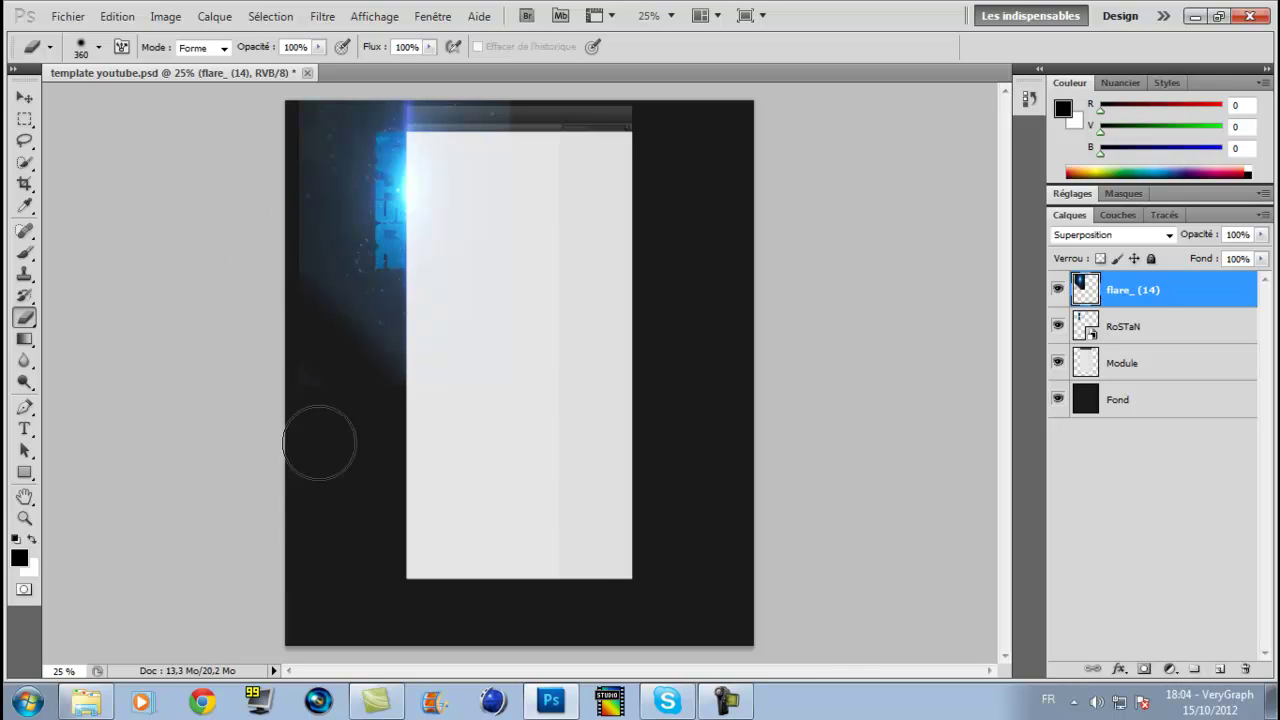
left_click(303, 103)
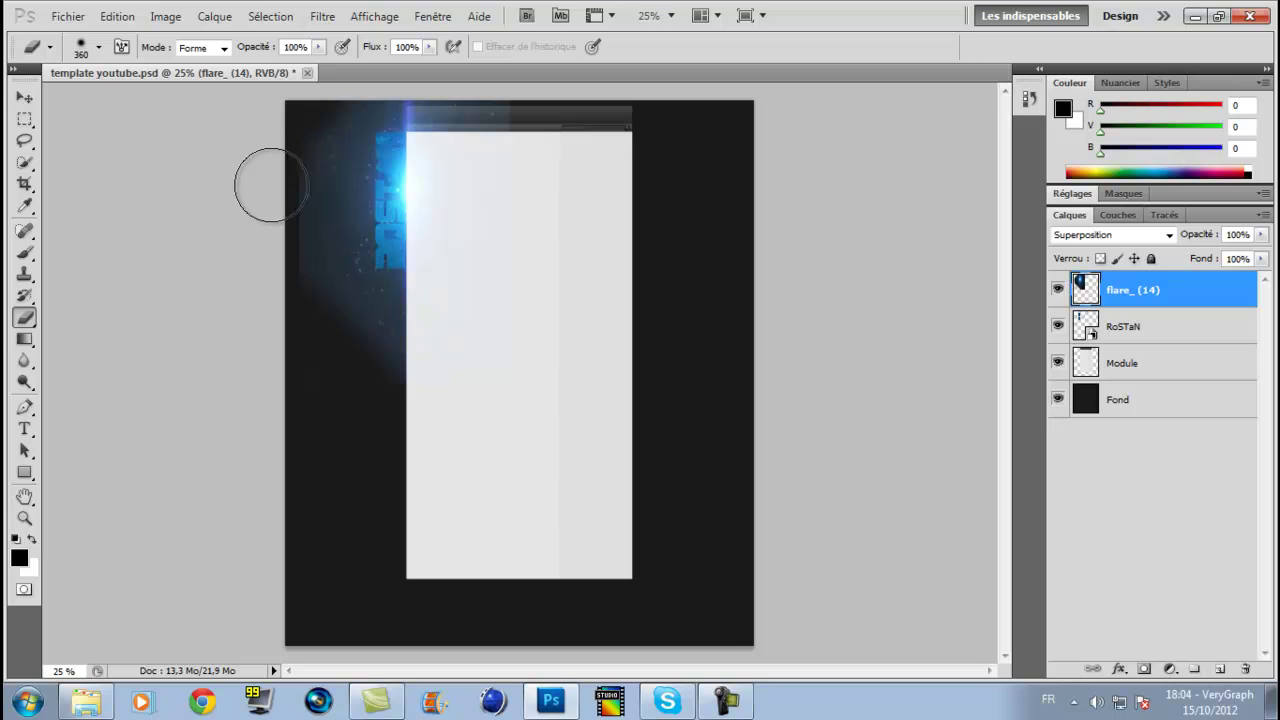
mouse_move(271, 185)
left_mouse_down()
mouse_move(309, 325)
mouse_move(292, 124)
left_mouse_up()
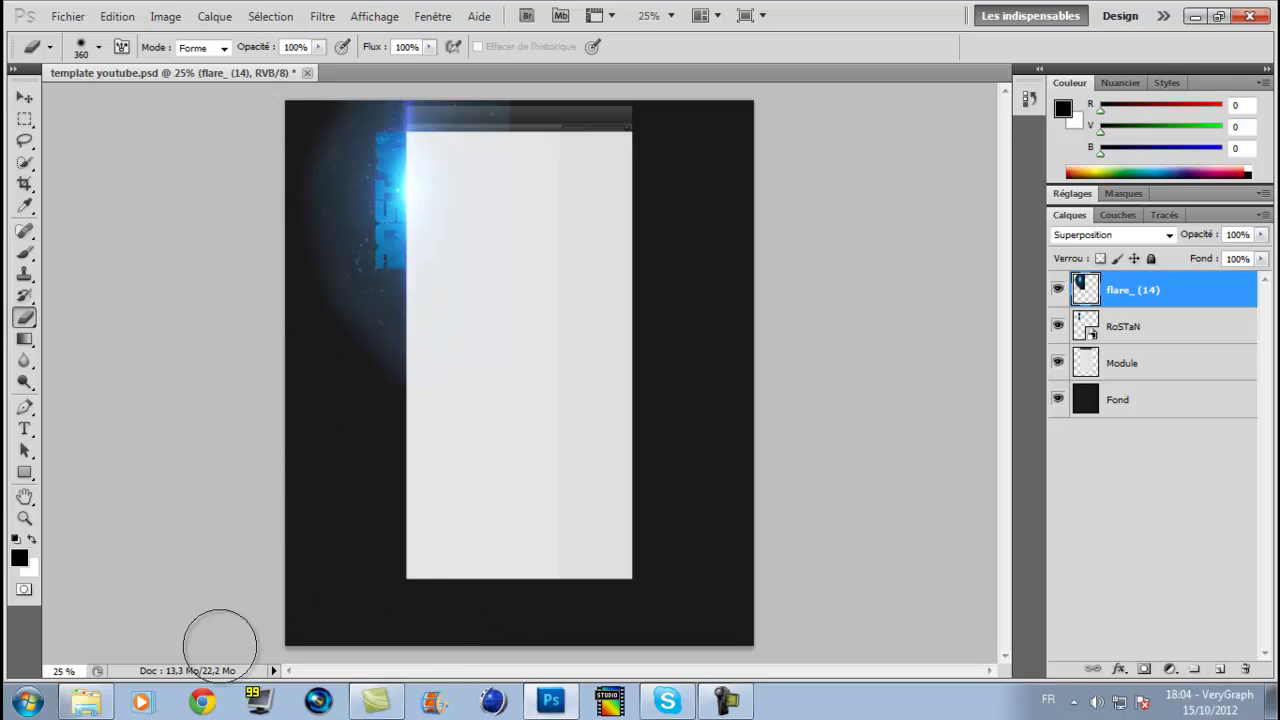
mouse_move(530, 119)
left_mouse_down()
mouse_move(491, 111)
mouse_move(504, 247)
left_mouse_up()
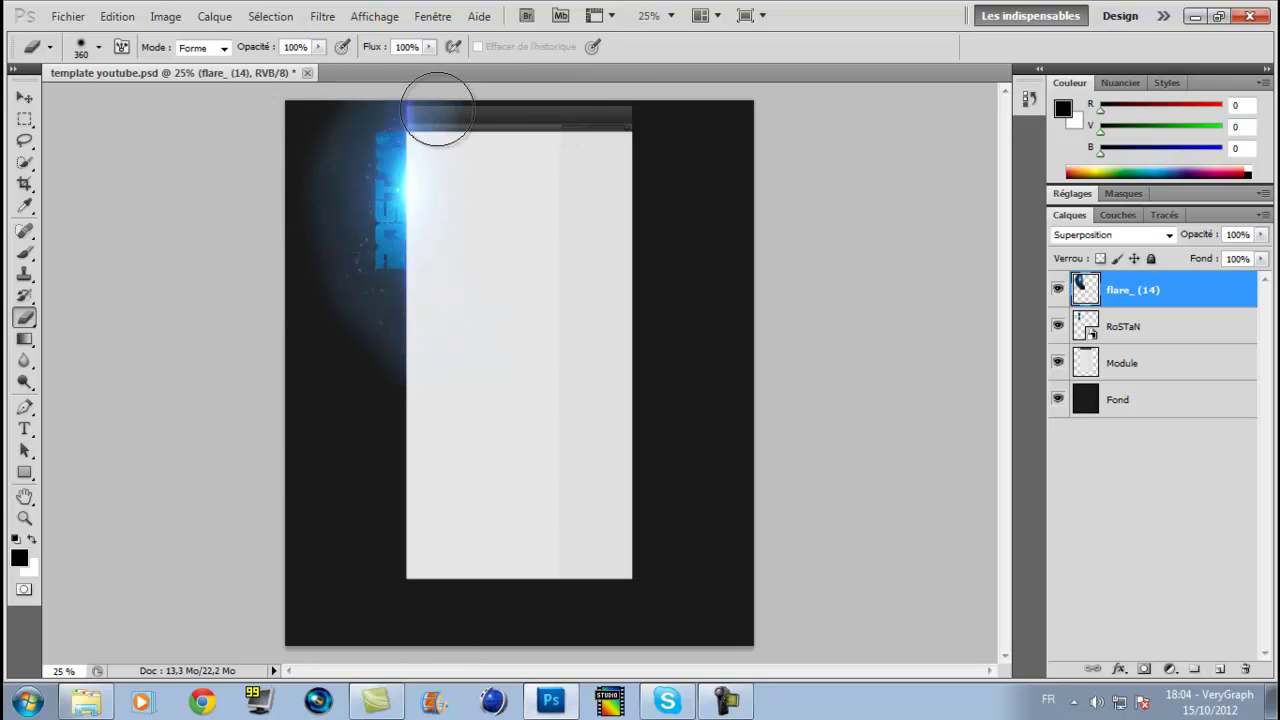
left_click_drag(437, 108, 457, 114)
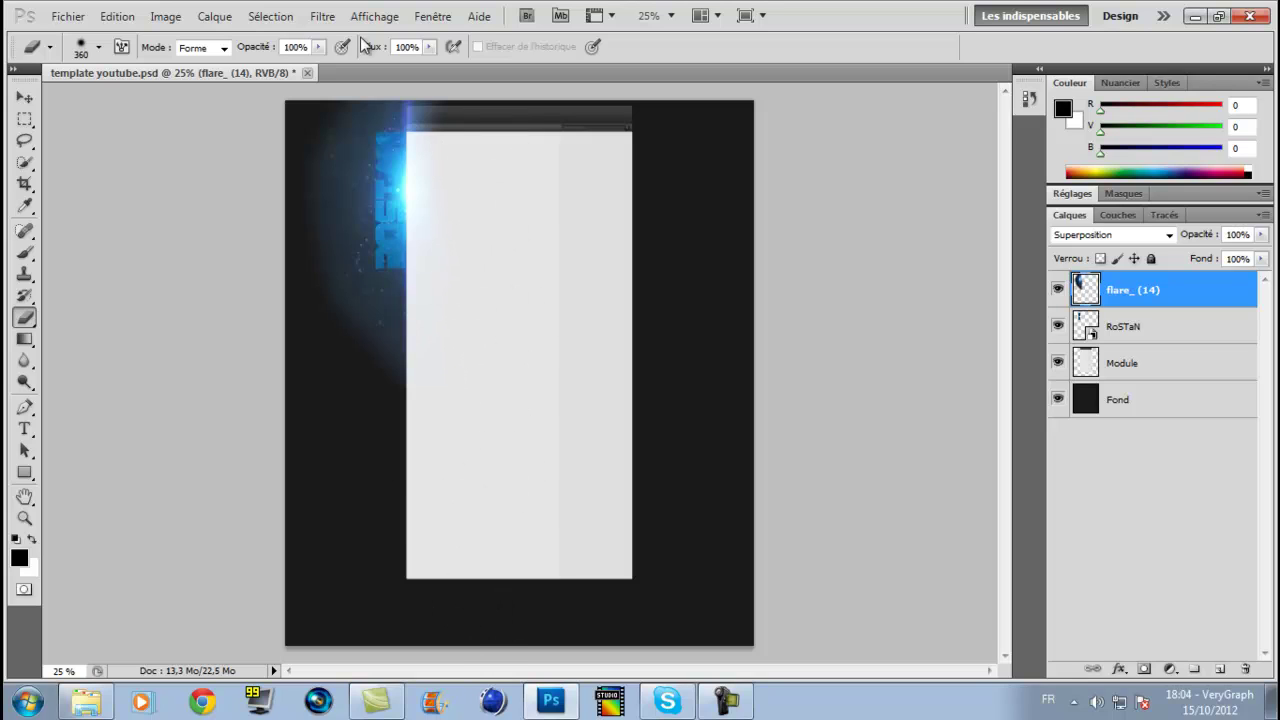
- Place the Fire_ (4) image from the "Pack texture by DarK" folder and set its blending mode to Superposition
left_click(70, 17)
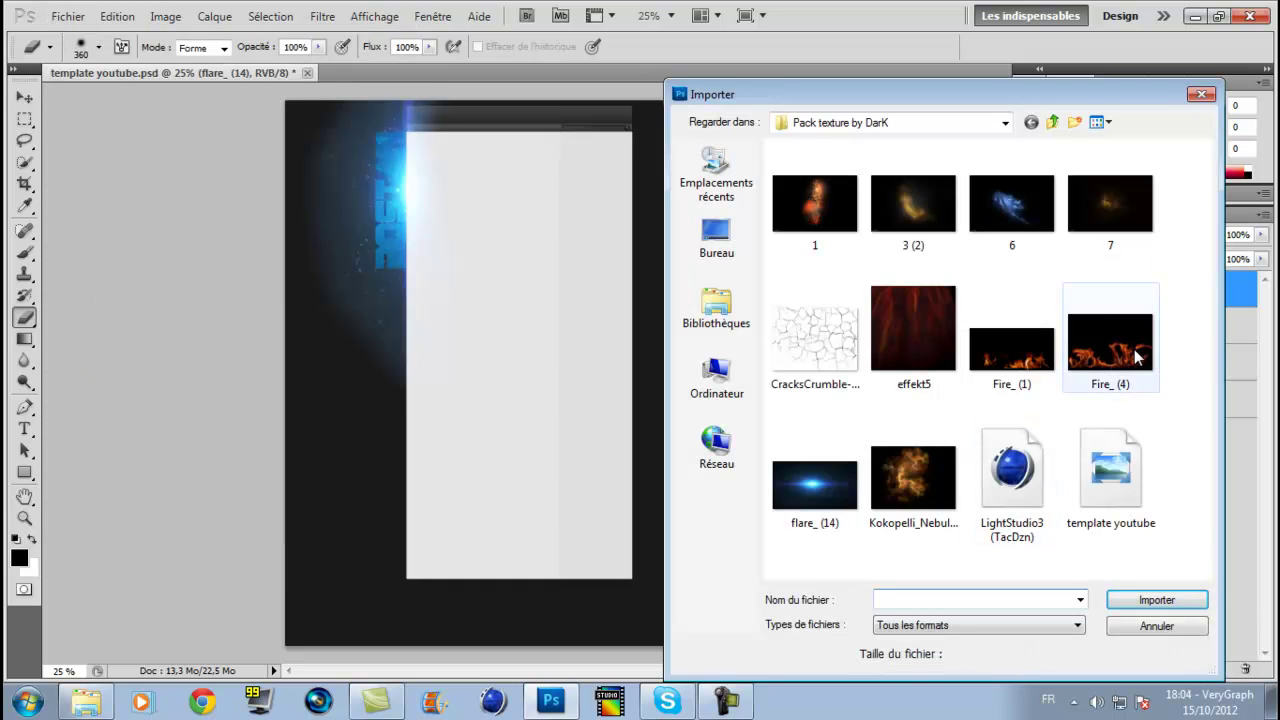
left_click(1104, 388)
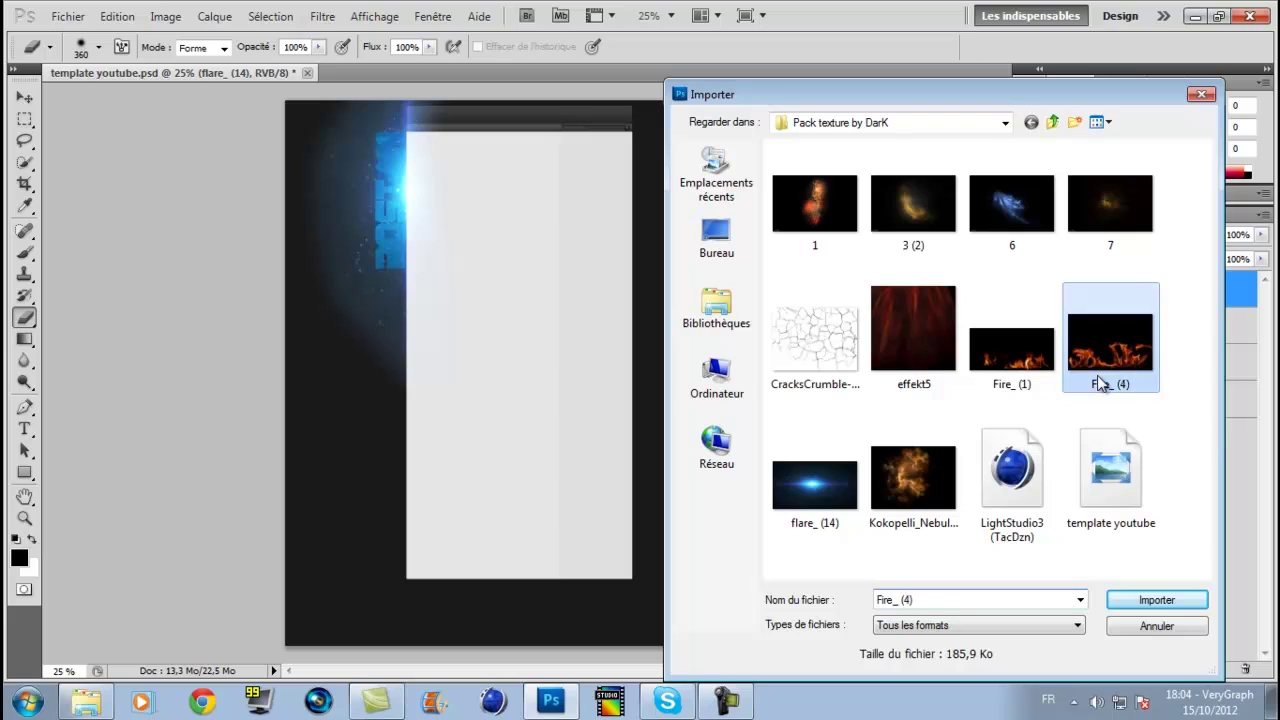
left_click(1146, 600)
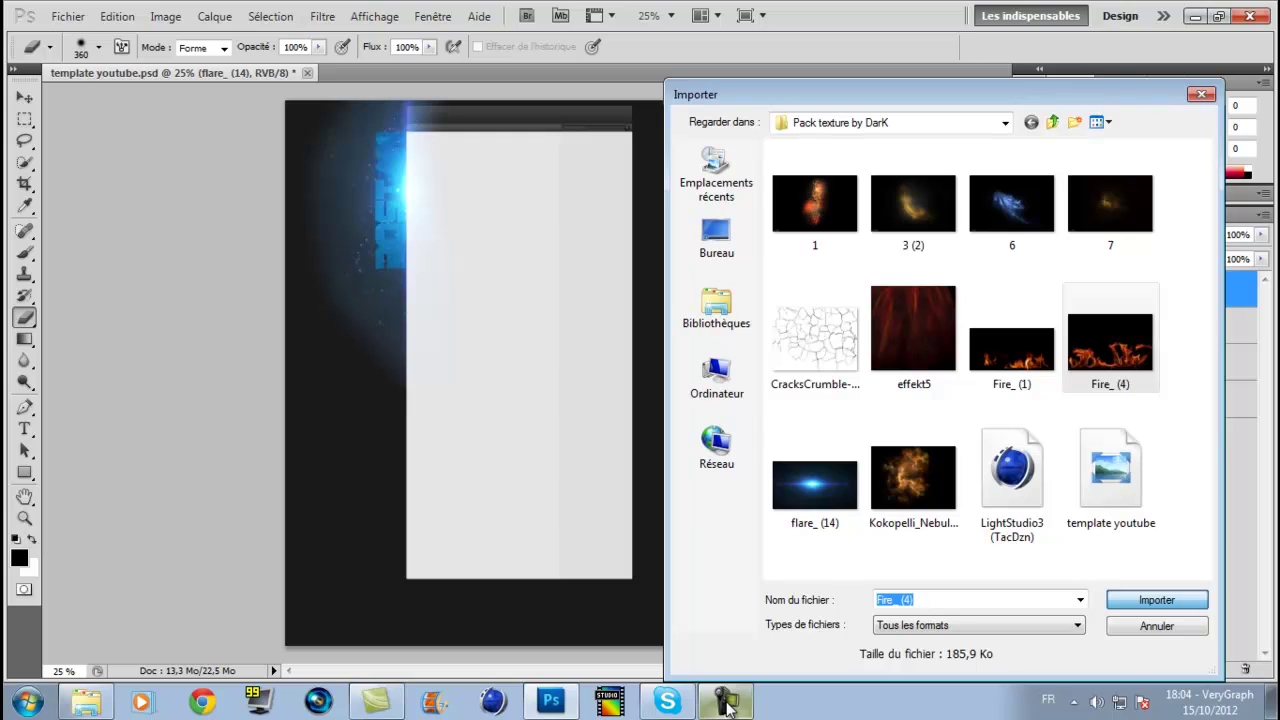
left_click(1166, 603)
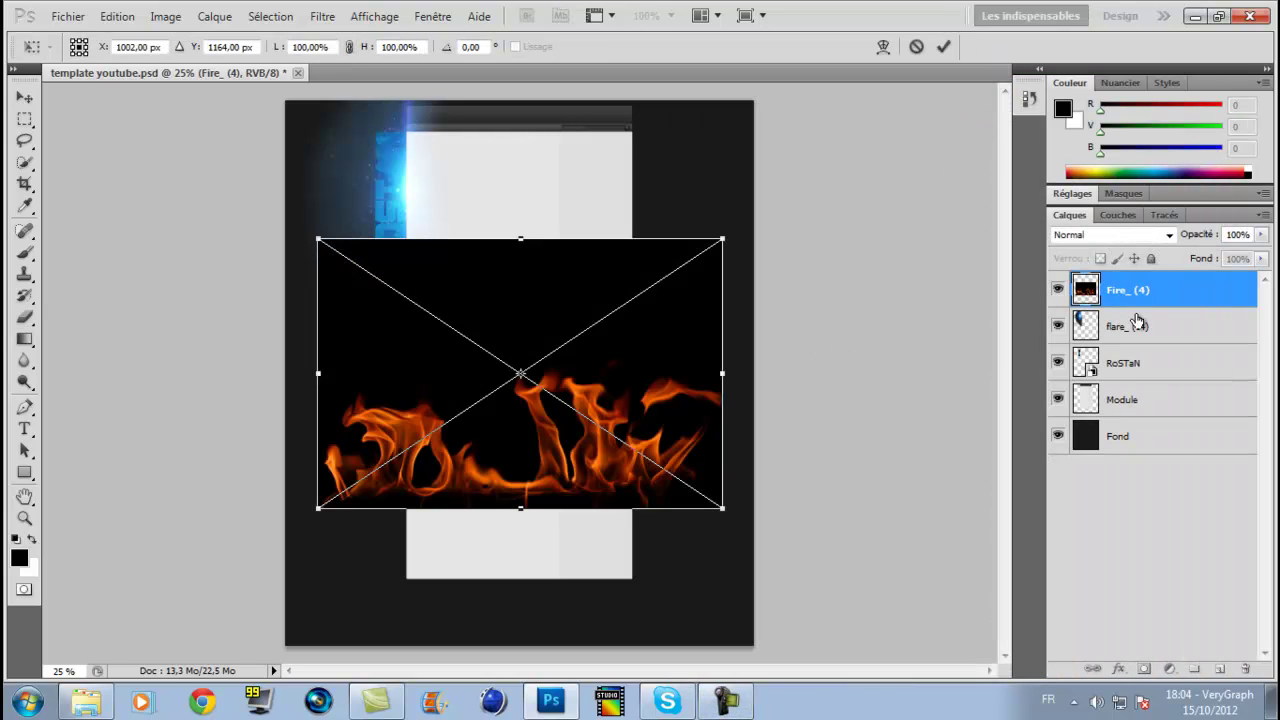
left_click(1168, 235)
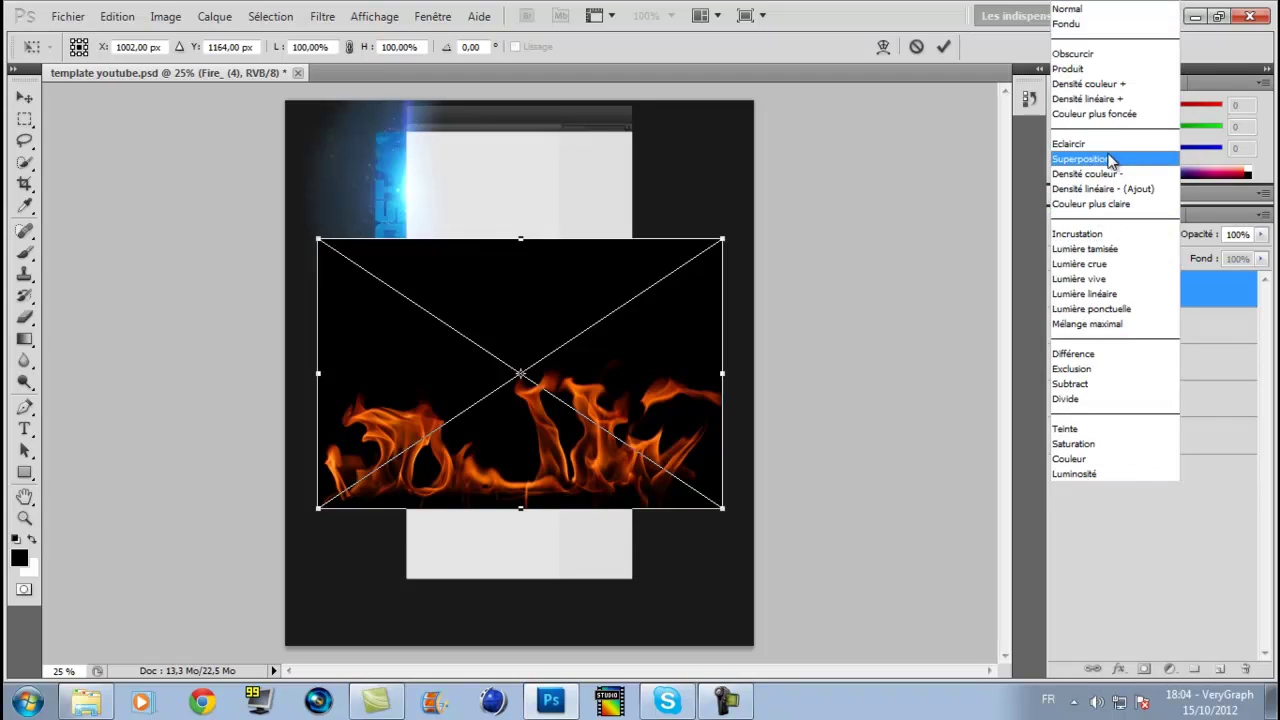
left_click(1100, 156)
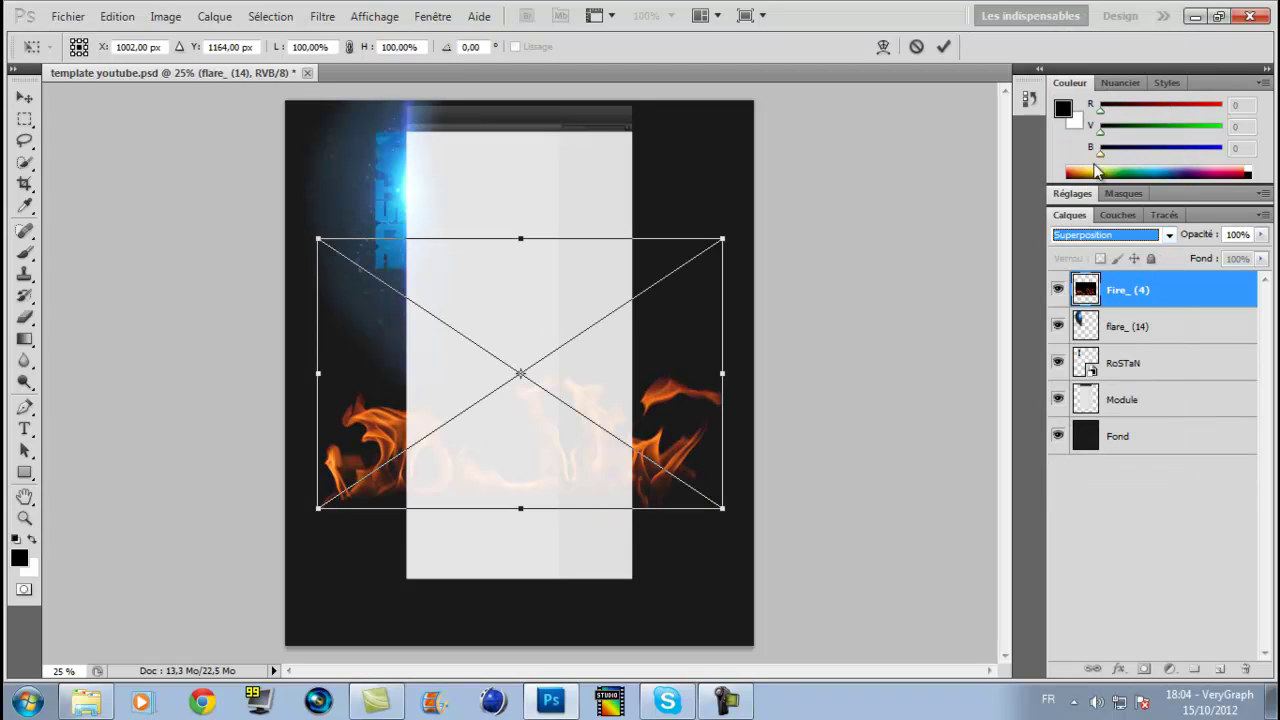
- Rotate the Fire_ (4) image -90°, scale it to 53.70% wide and 61.81% high, and place it at X 220 px, Y 425 px
left_click(672, 283)
left_click(768, 518)
left_click_drag(648, 433, 425, 246)
left_click_drag(300, 387, 300, 200)
left_click_drag(429, 133, 418, 258)
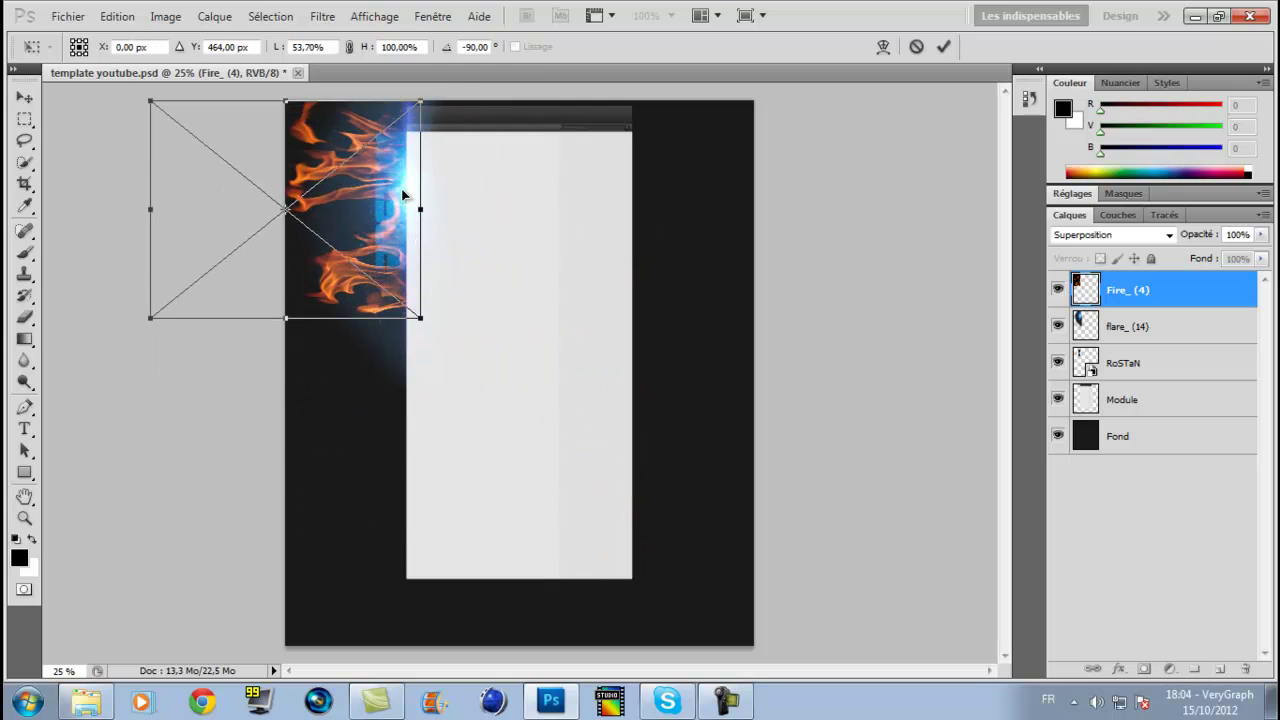
left_click_drag(404, 195, 389, 181)
left_click_drag(150, 200, 253, 200)
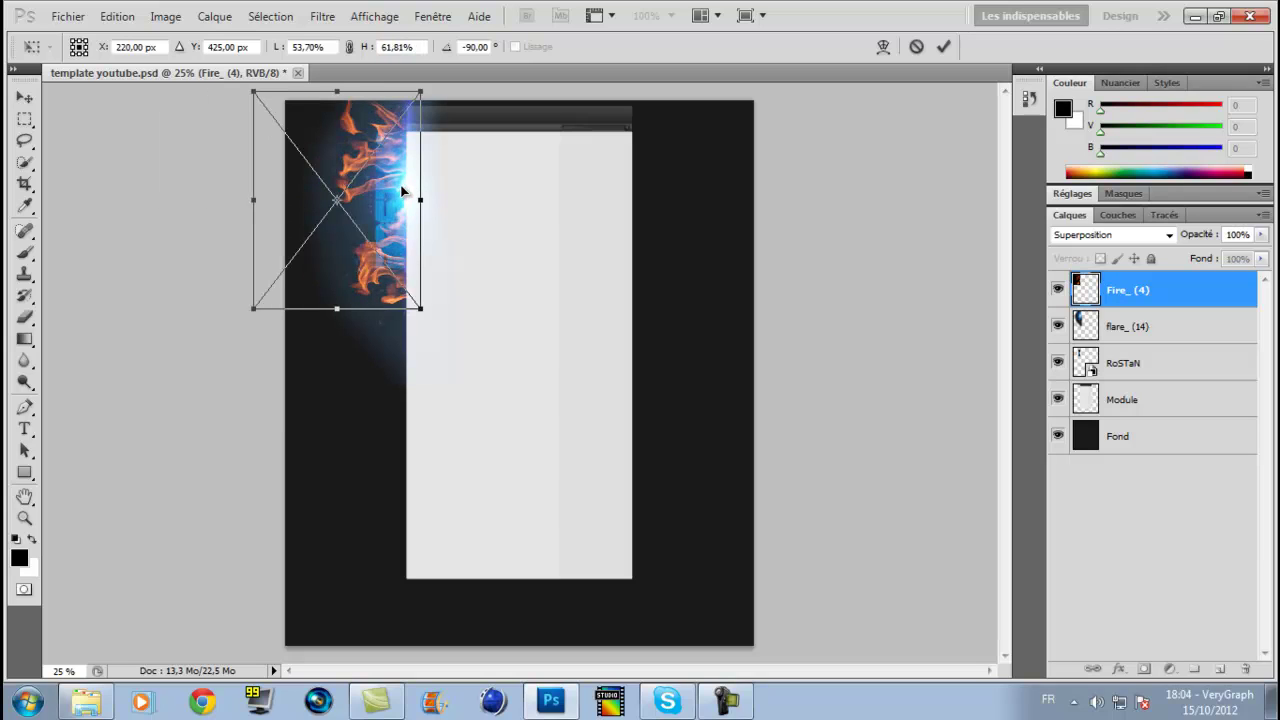
left_click(942, 48)
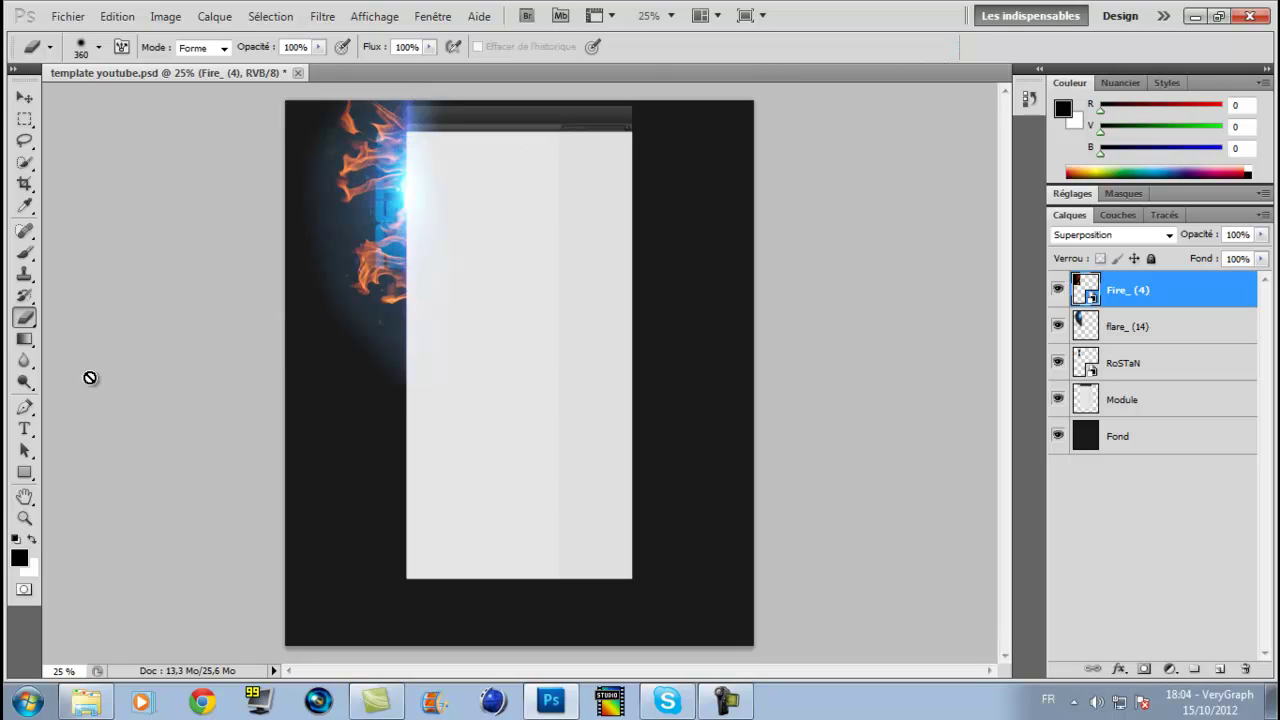
- Move the Fire_ (4) layer below the RoSTaN logo layer
left_click(25, 518)
left_click_drag(367, 191, 400, 210)
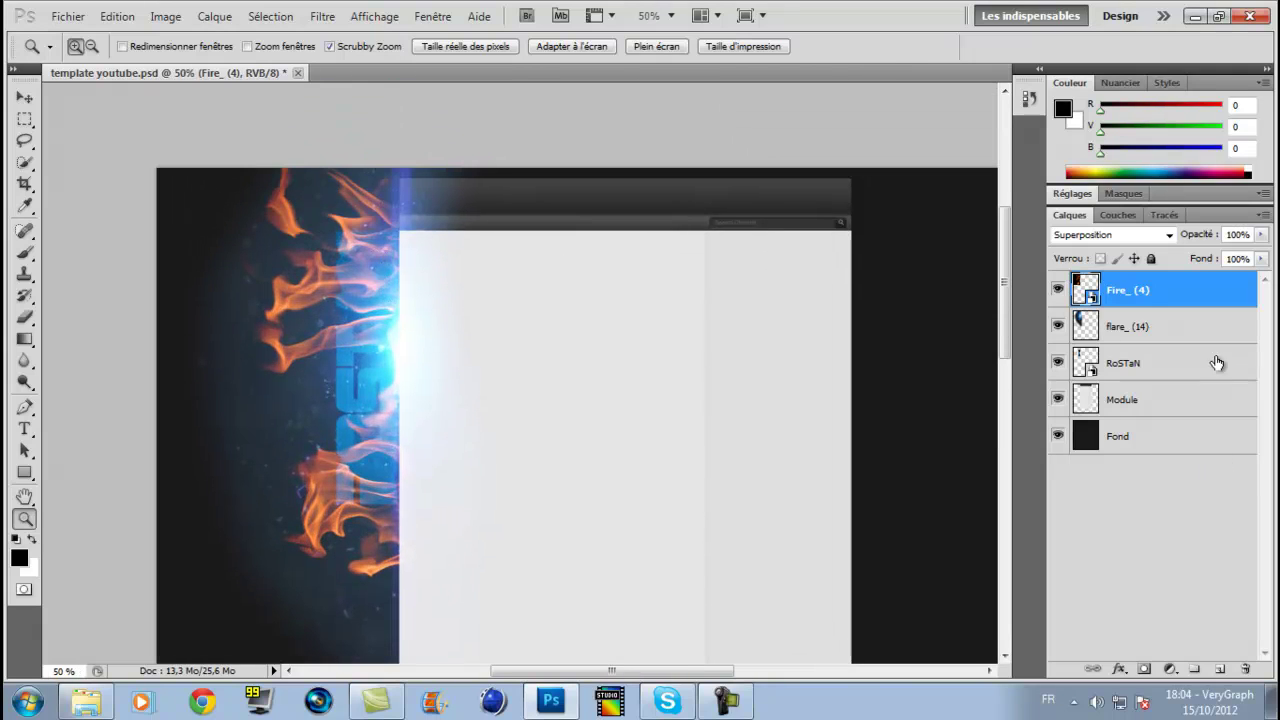
left_click_drag(1131, 290, 1130, 386)
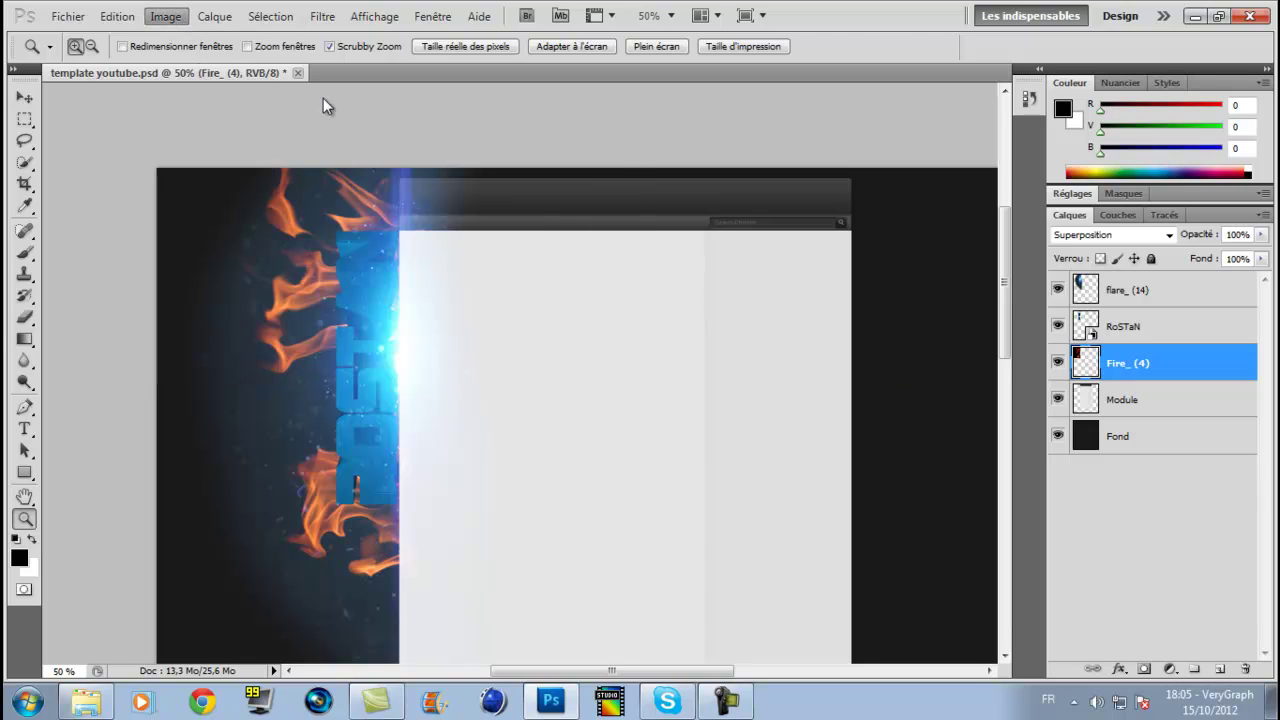
- Shift the hue of the Fire_ (4) layer to -180 with Hue/Saturation
key("ctrl+u")
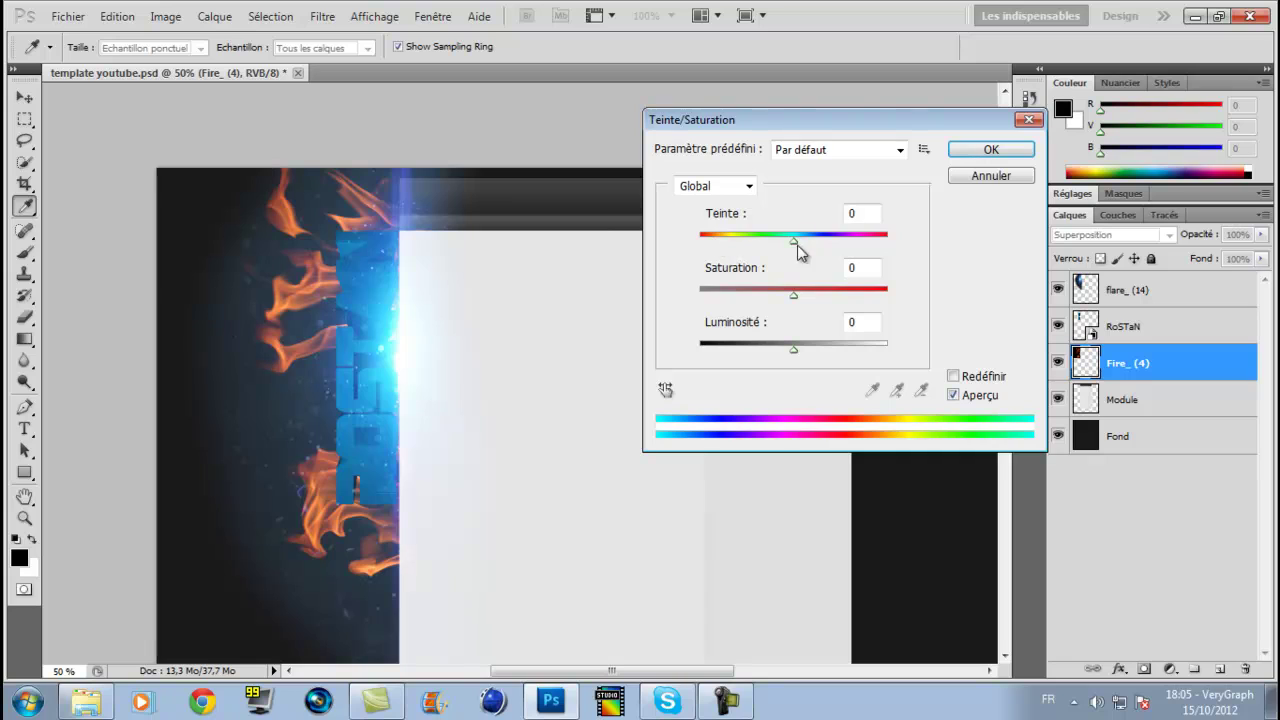
type("-180")
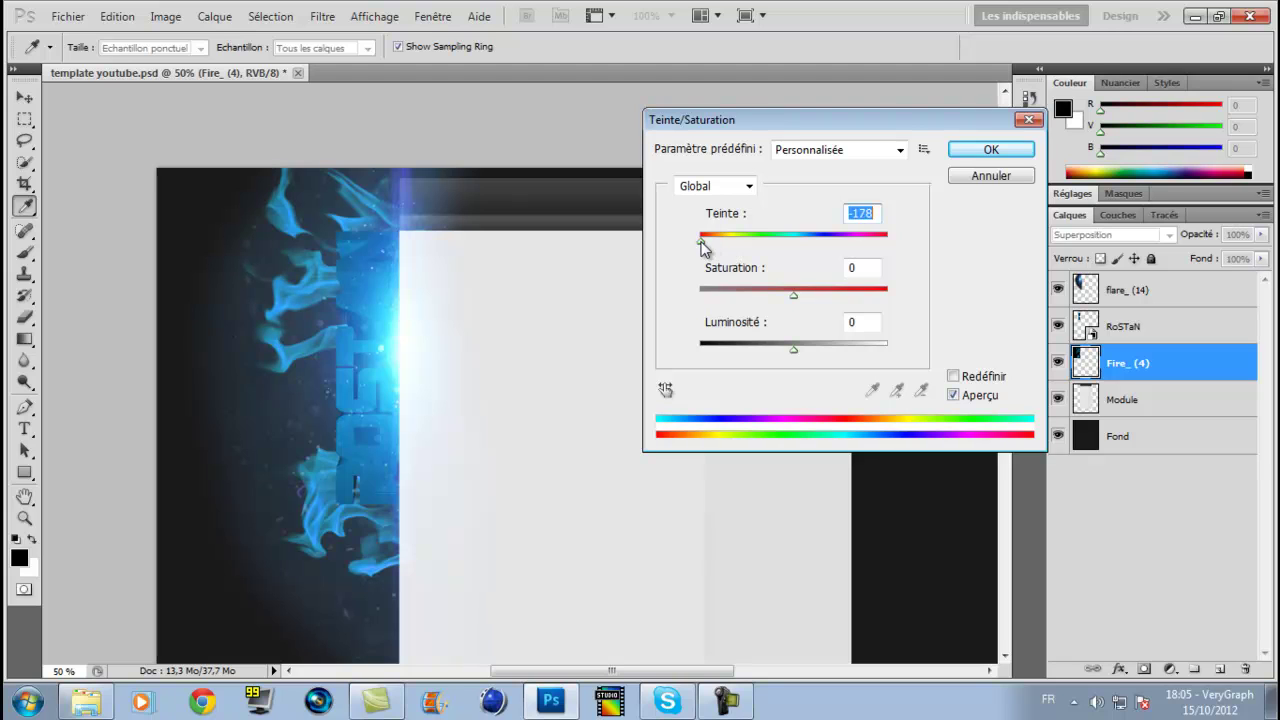
left_click_drag(686, 250, 614, 243)
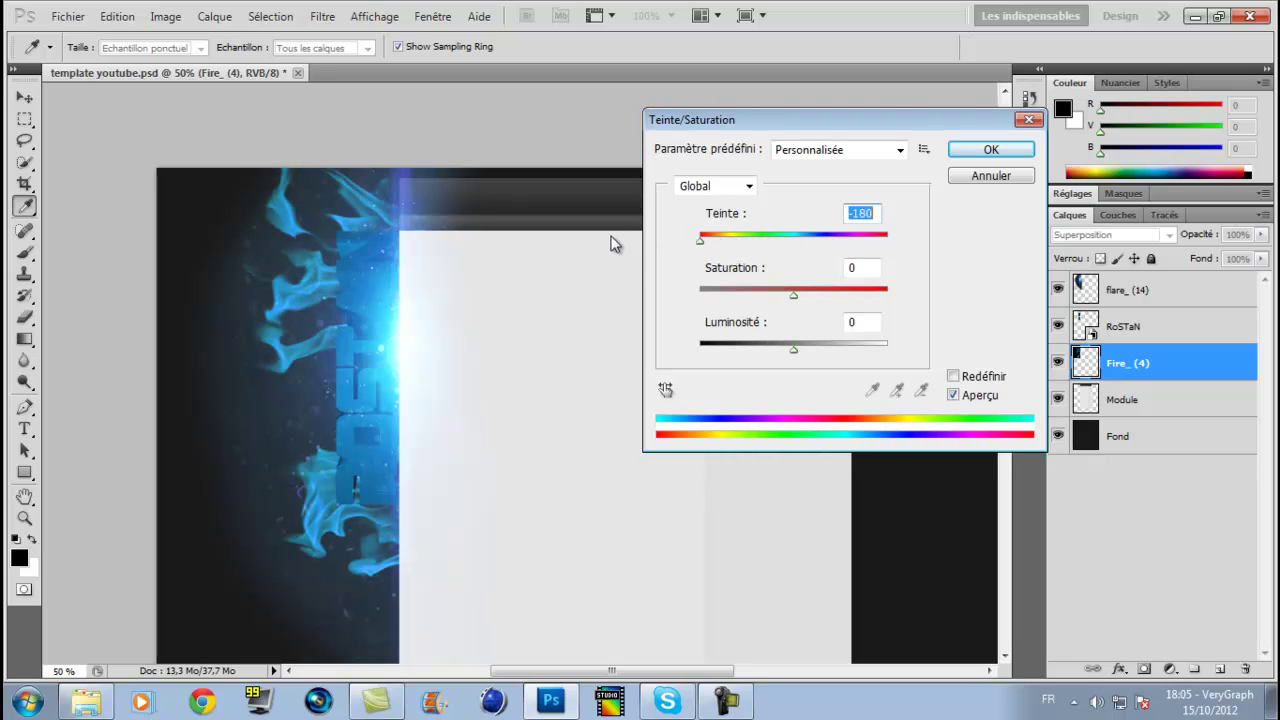
left_click(982, 156)
key("z")
left_click(982, 155)
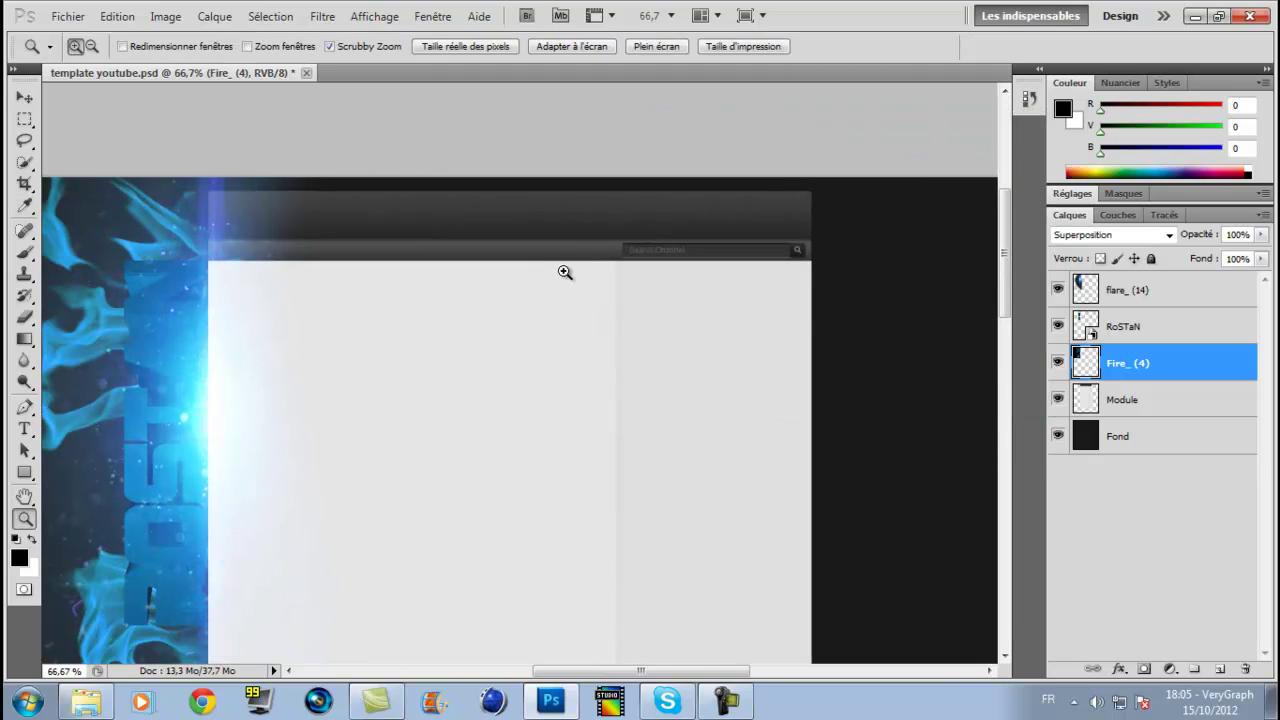
- Place the Fire_ (1) image from the "Pack texture by DarK" folder above Fire_ (4) and set its blending mode to Superposition
left_click_drag(640, 670, 366, 645)
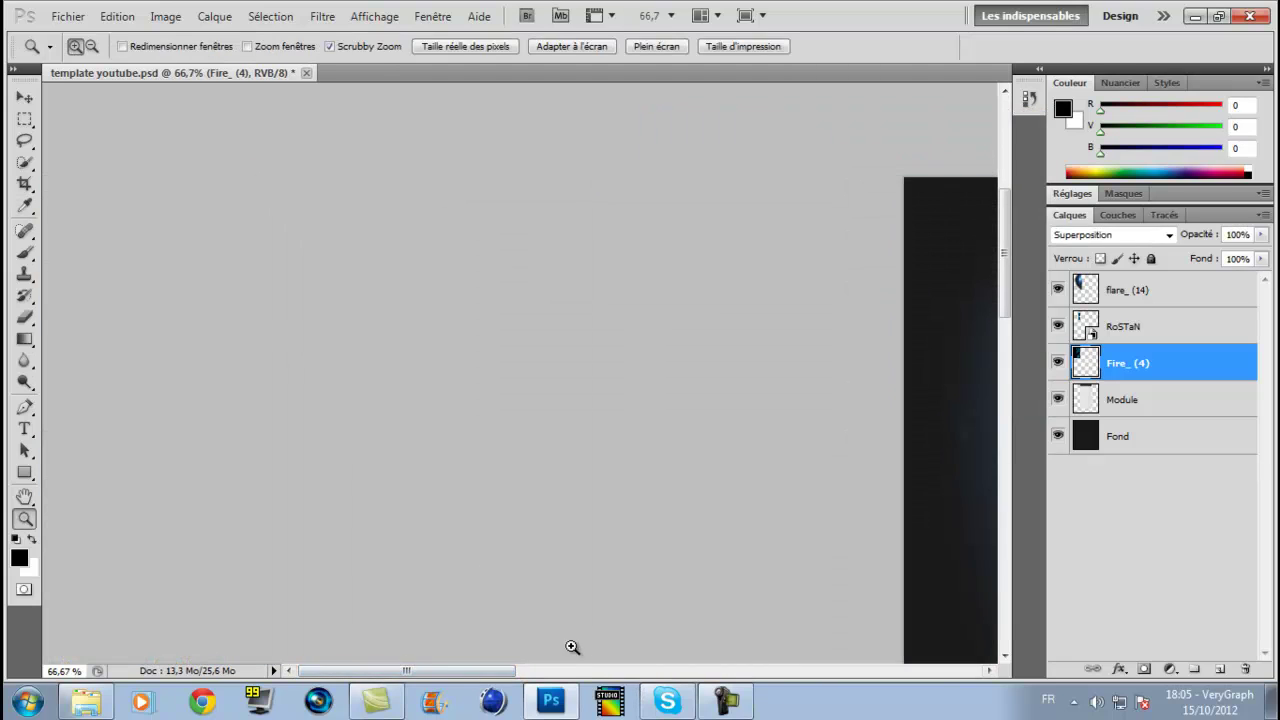
left_click(92, 46)
left_click(789, 443)
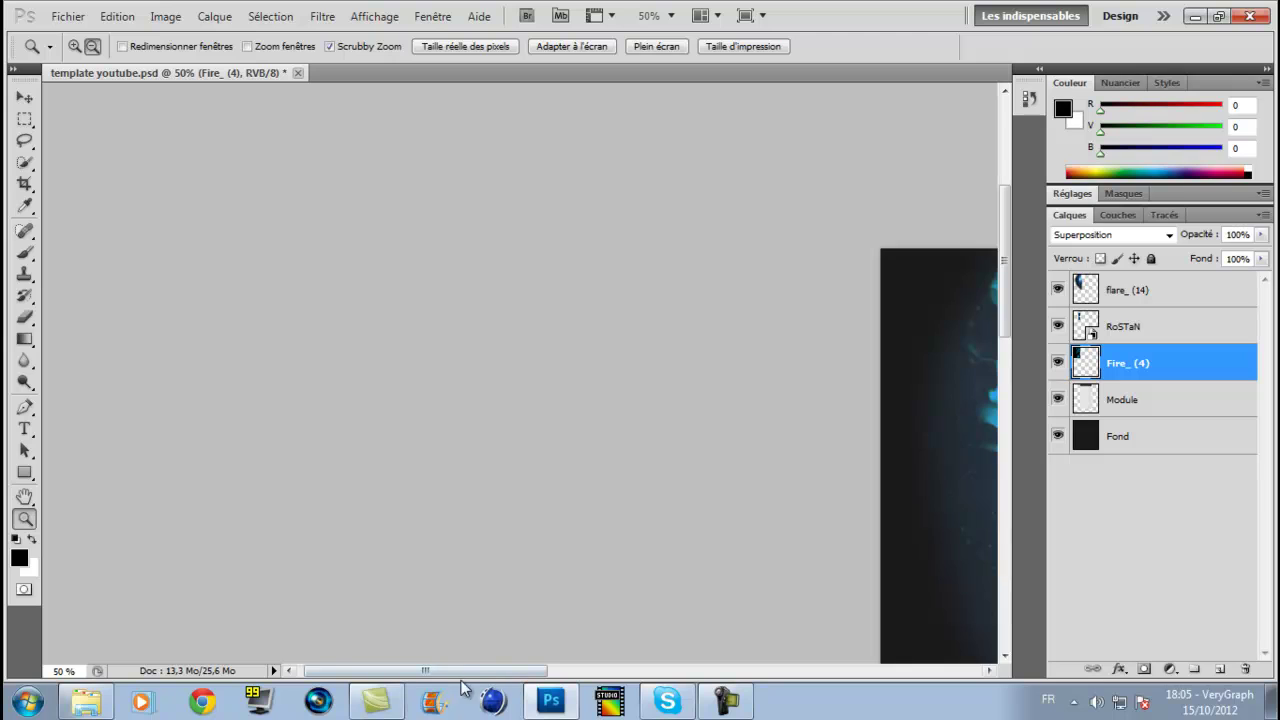
left_click_drag(446, 671, 650, 676)
scroll(606, 550, "down", 4)
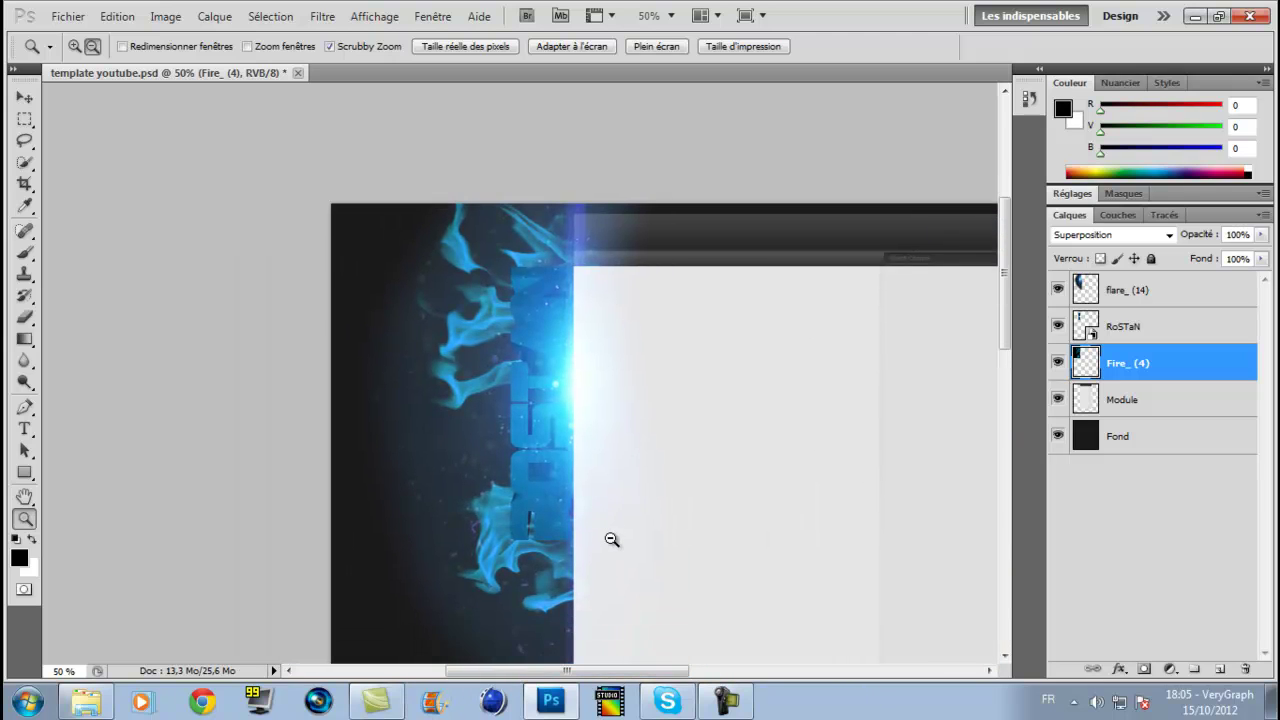
left_click(86, 702)
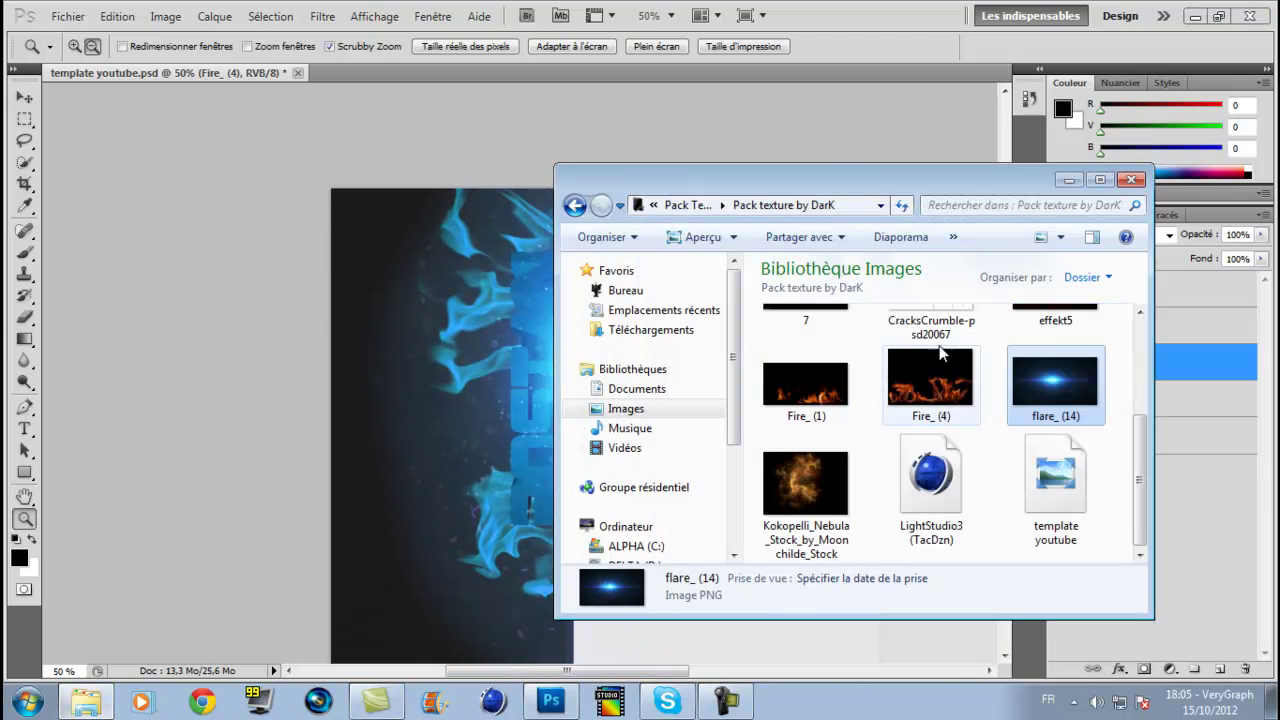
left_click(800, 390)
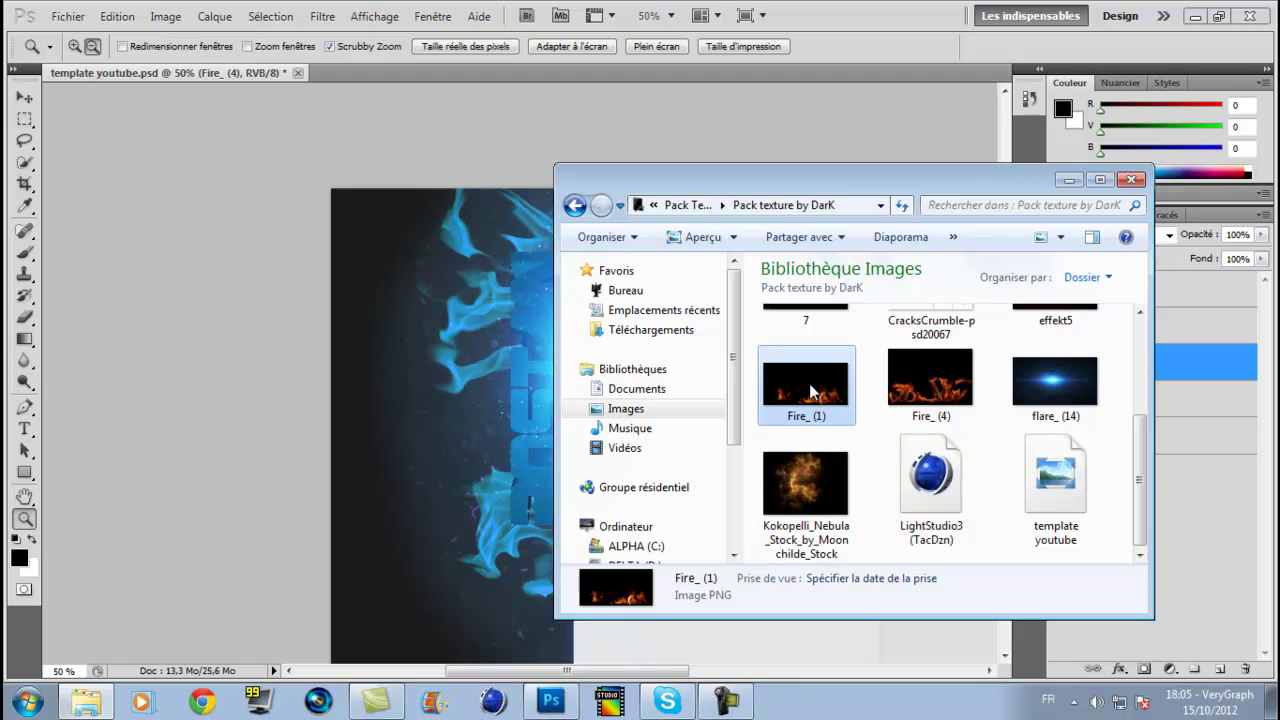
left_click_drag(845, 392, 541, 403)
left_click(1165, 236)
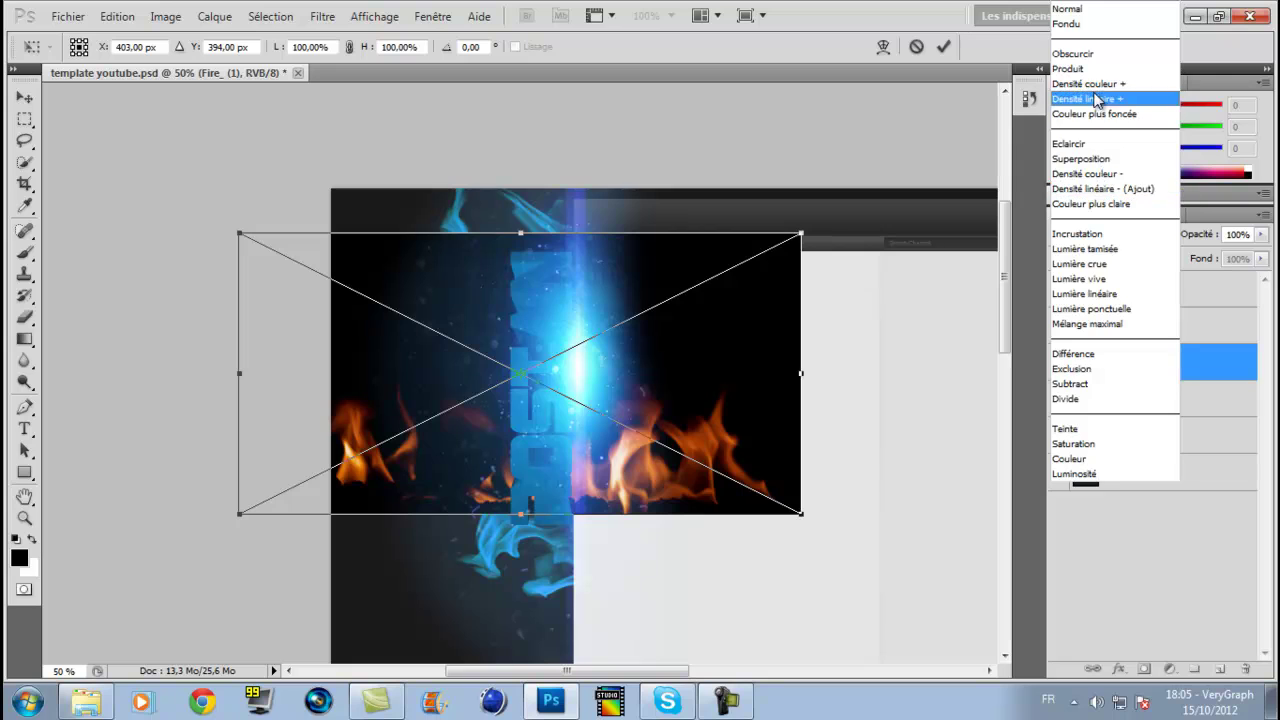
left_click(1100, 158)
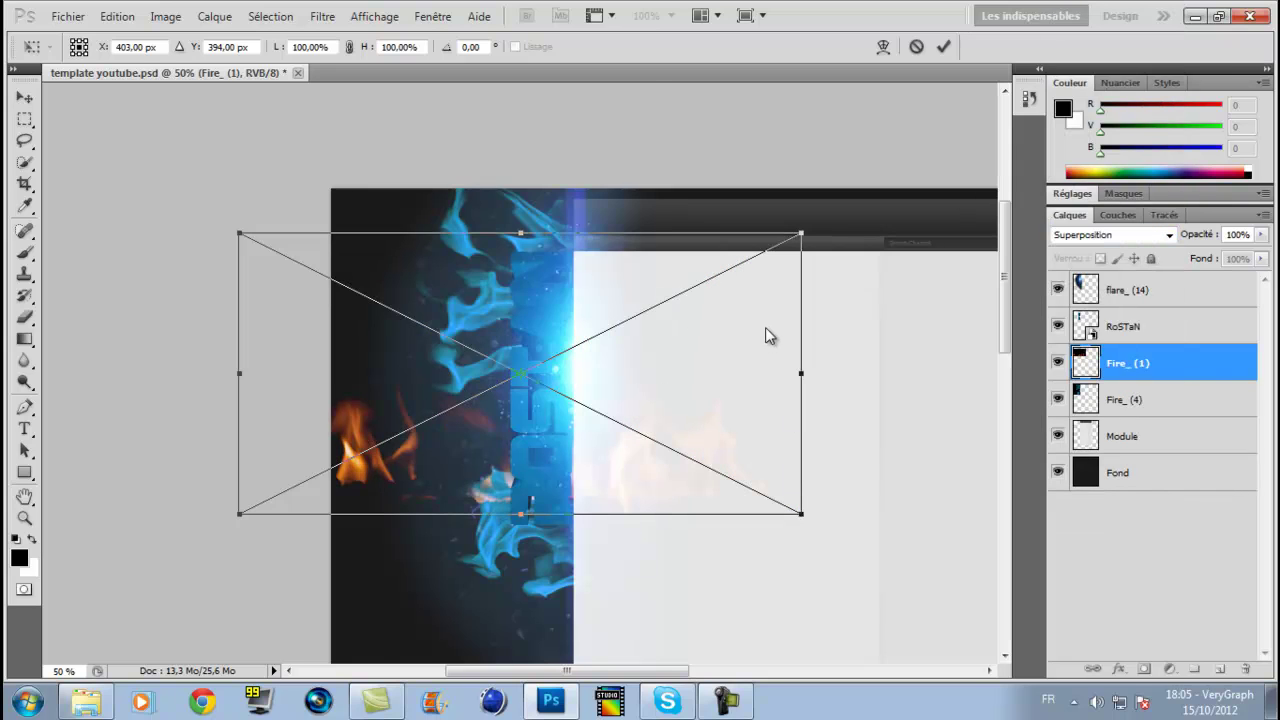
- Rotate the Fire_ (1) image -90°, scale it to 64.67% wide and 97.42% high, and place it at X 156.25 px, Y 521 px
left_click_drag(766, 337, 484, 127)
left_click_drag(580, 406, 468, 437)
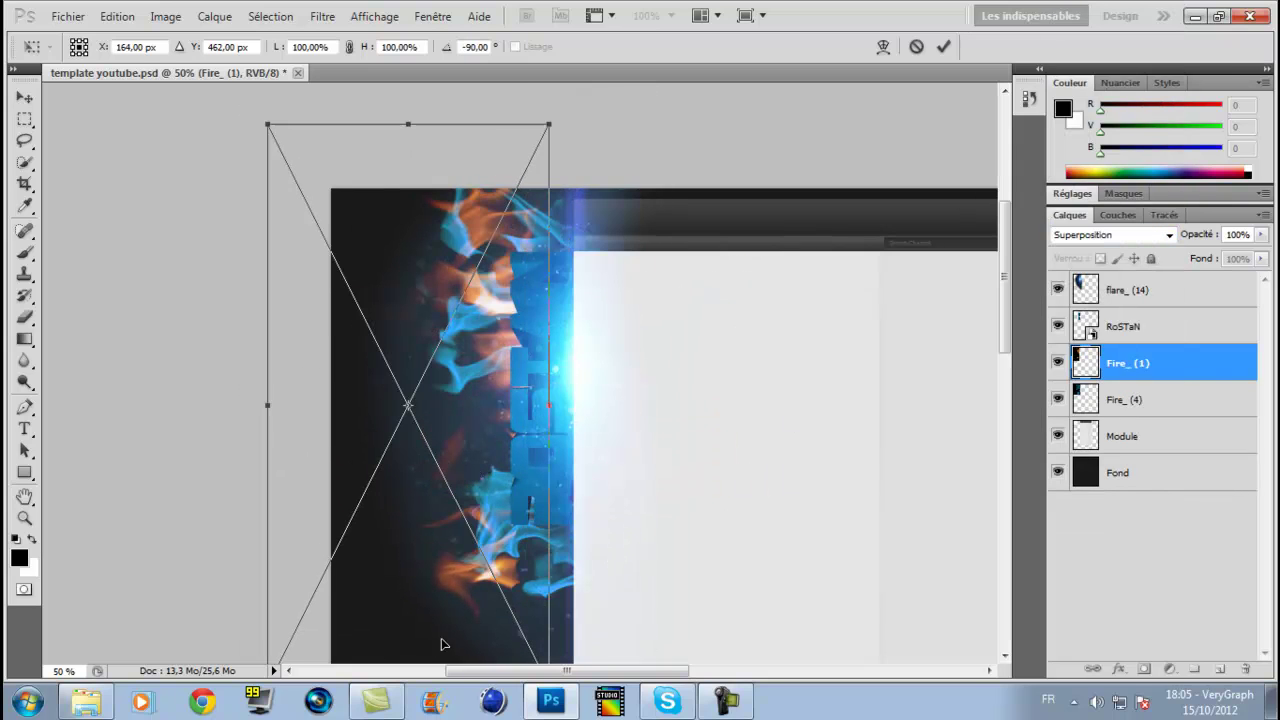
left_click_drag(408, 124, 404, 312)
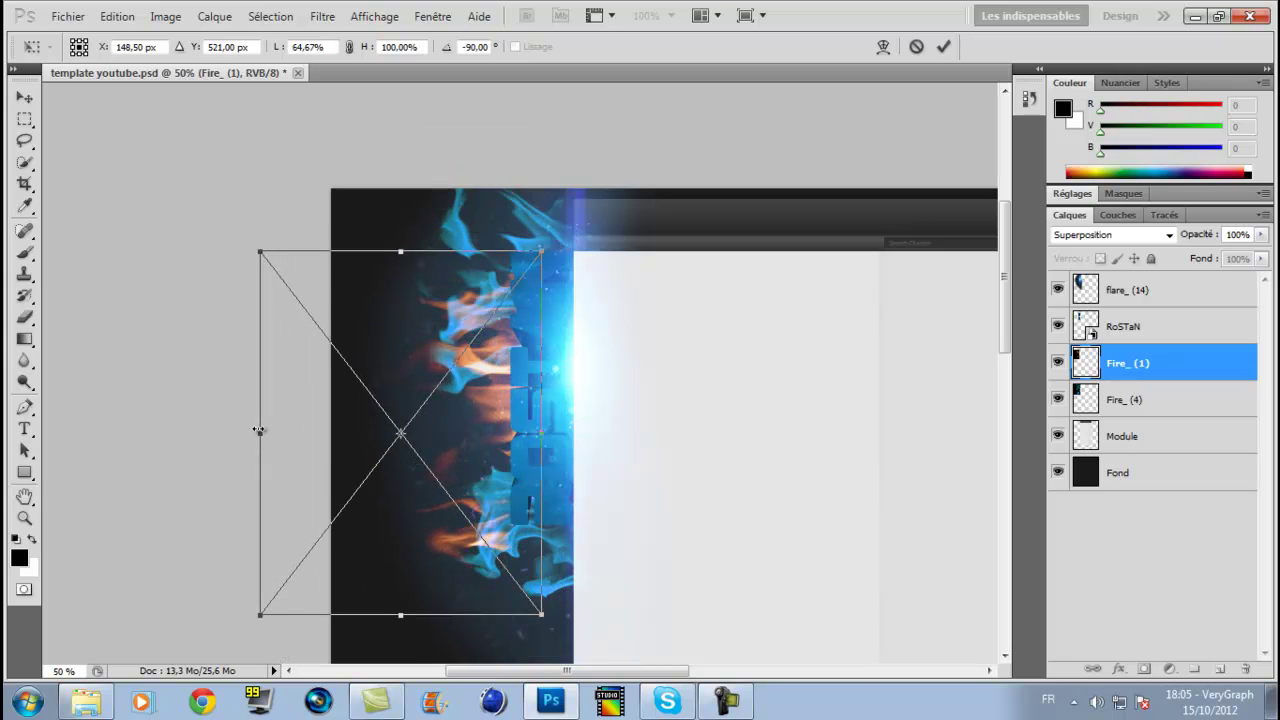
left_click_drag(258, 432, 267, 433)
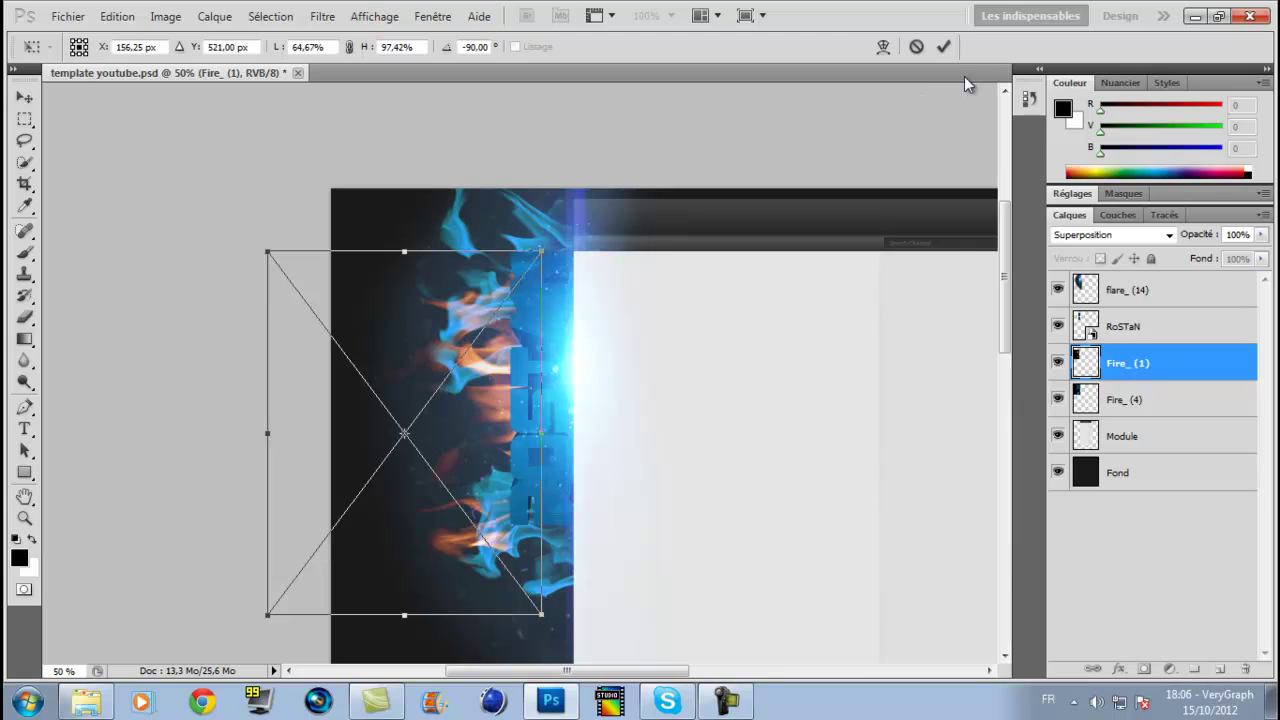
left_click(943, 47)
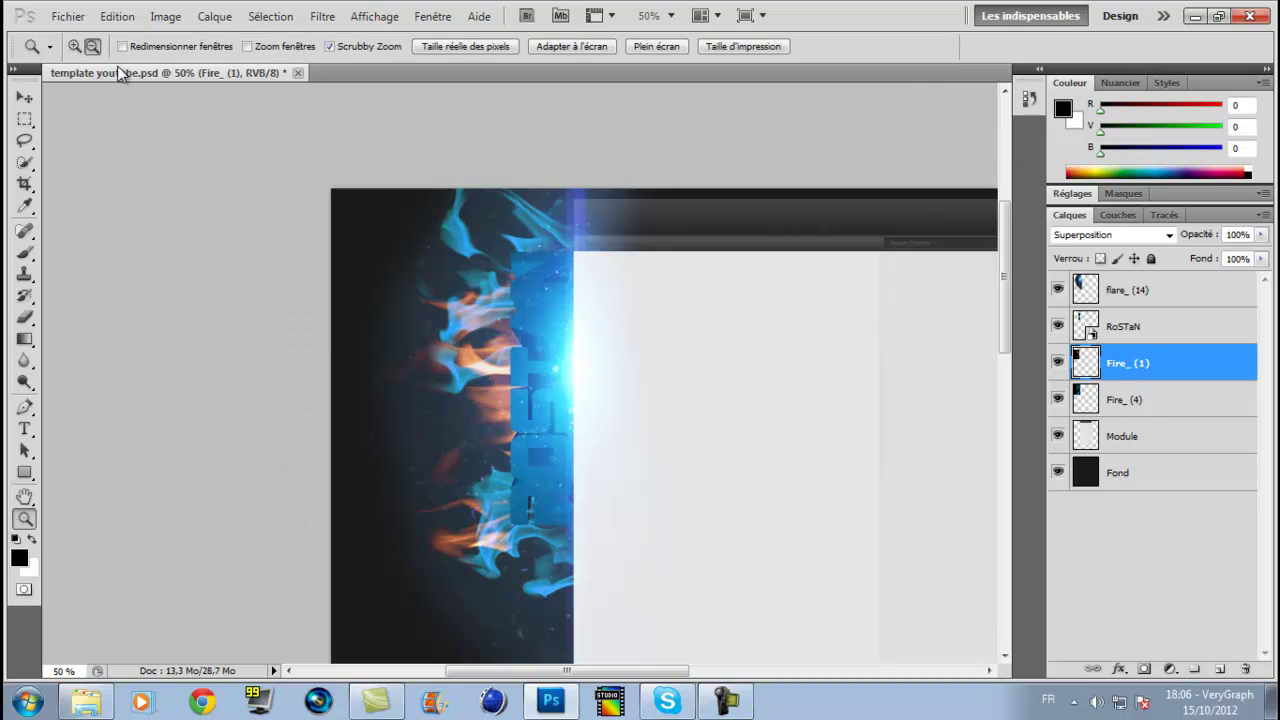
- Shift the hue of the Fire_ (1) layer to -180 with Hue/Saturation
left_click(178, 17)
key("ctrl+u")
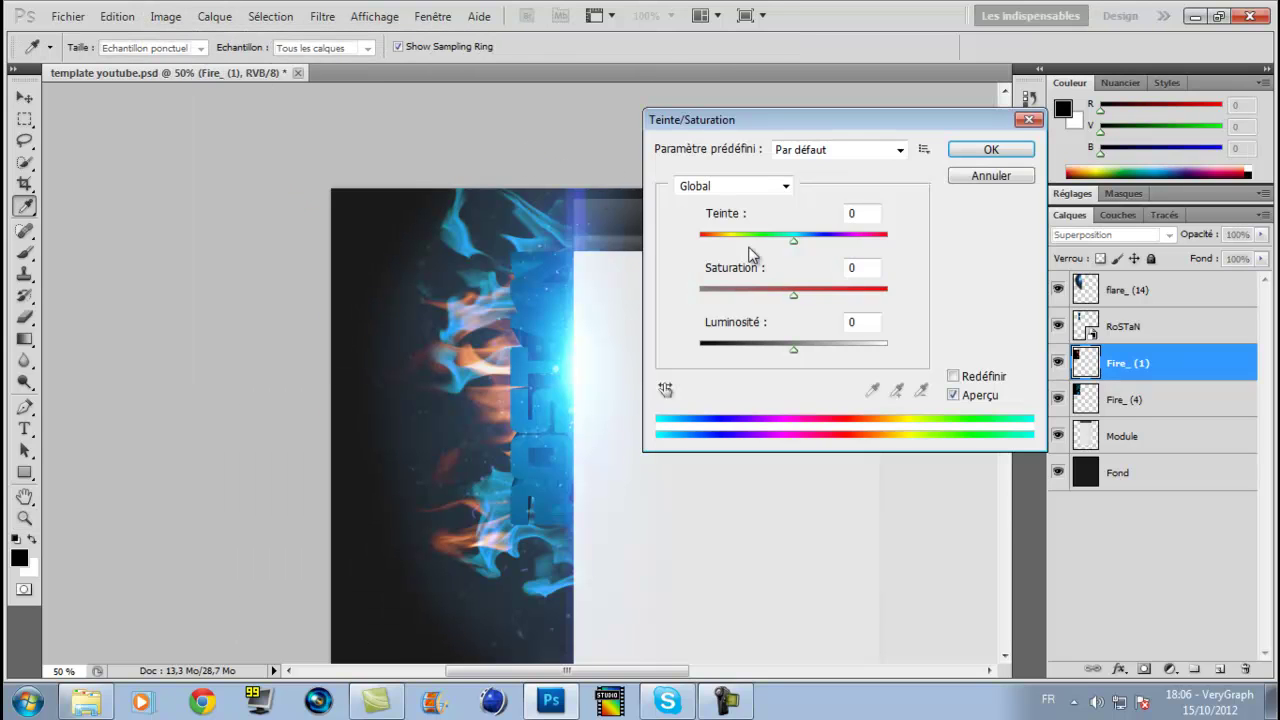
type("-180")
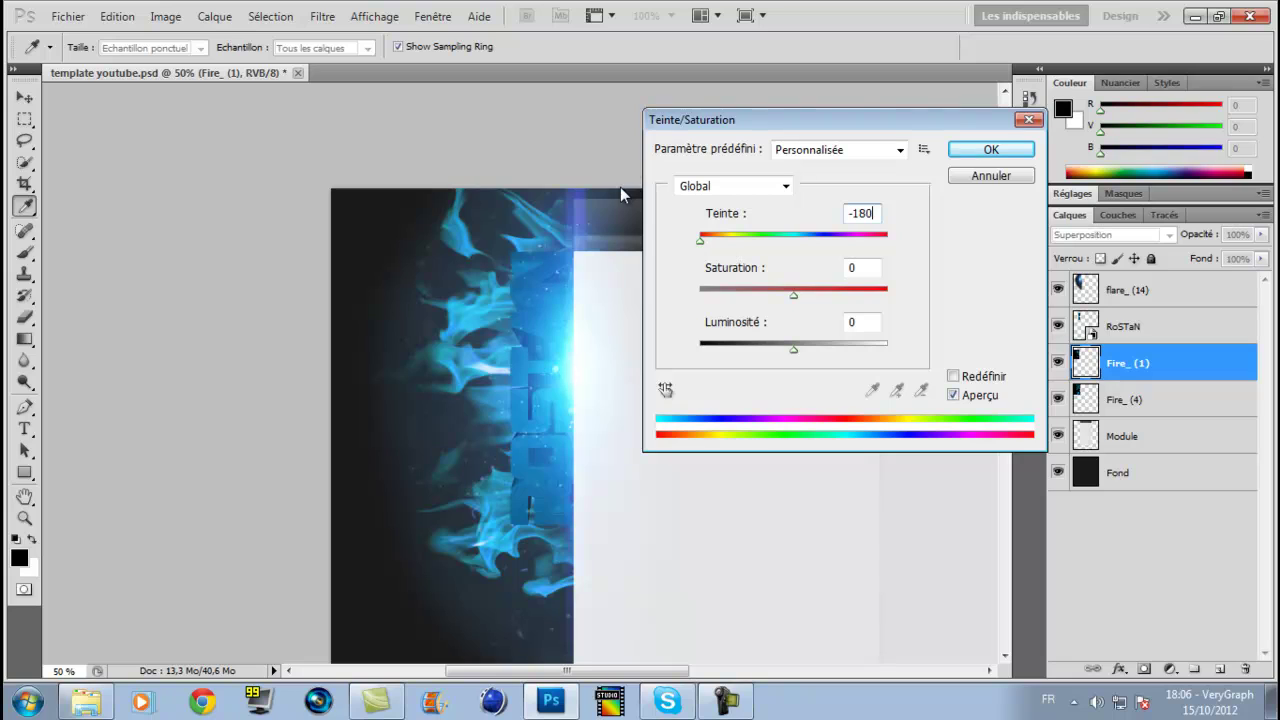
left_click(990, 150)
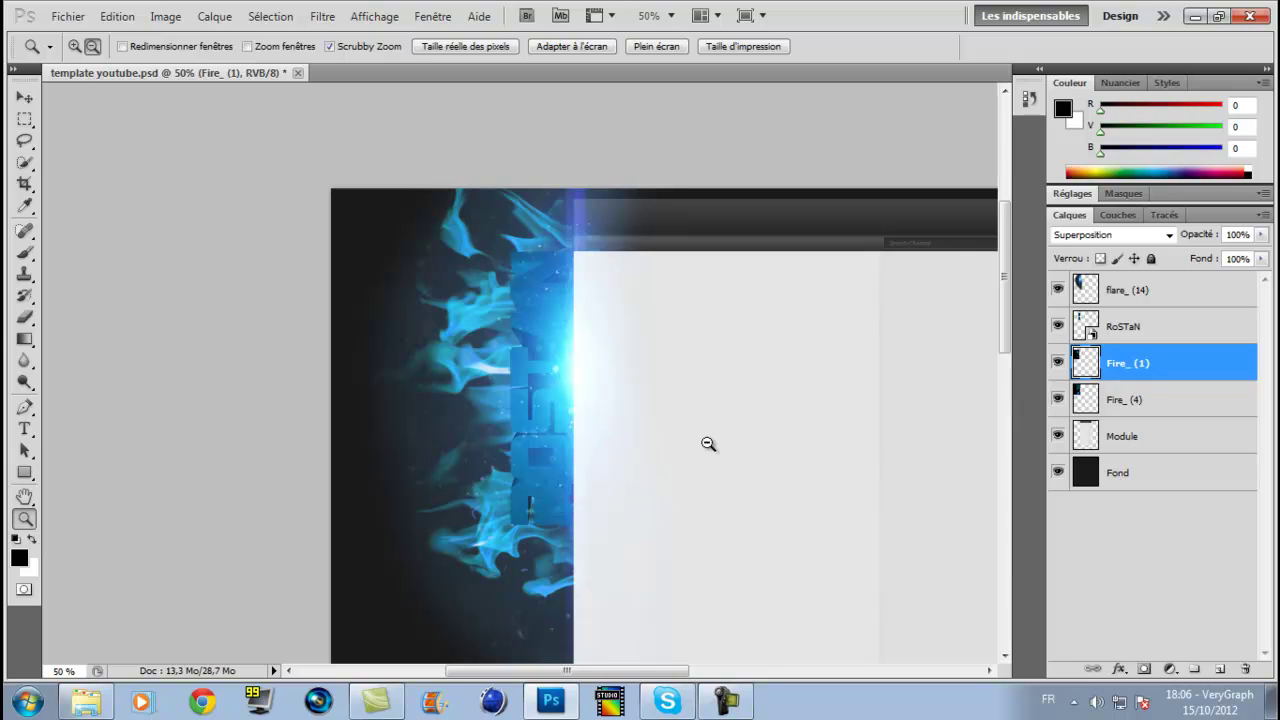
- Import the 3 (2) image above the flare_ (14) layer in Superposition mode and position its swirl at the lower end of the logo
left_click_drag(1140, 366, 1110, 280)
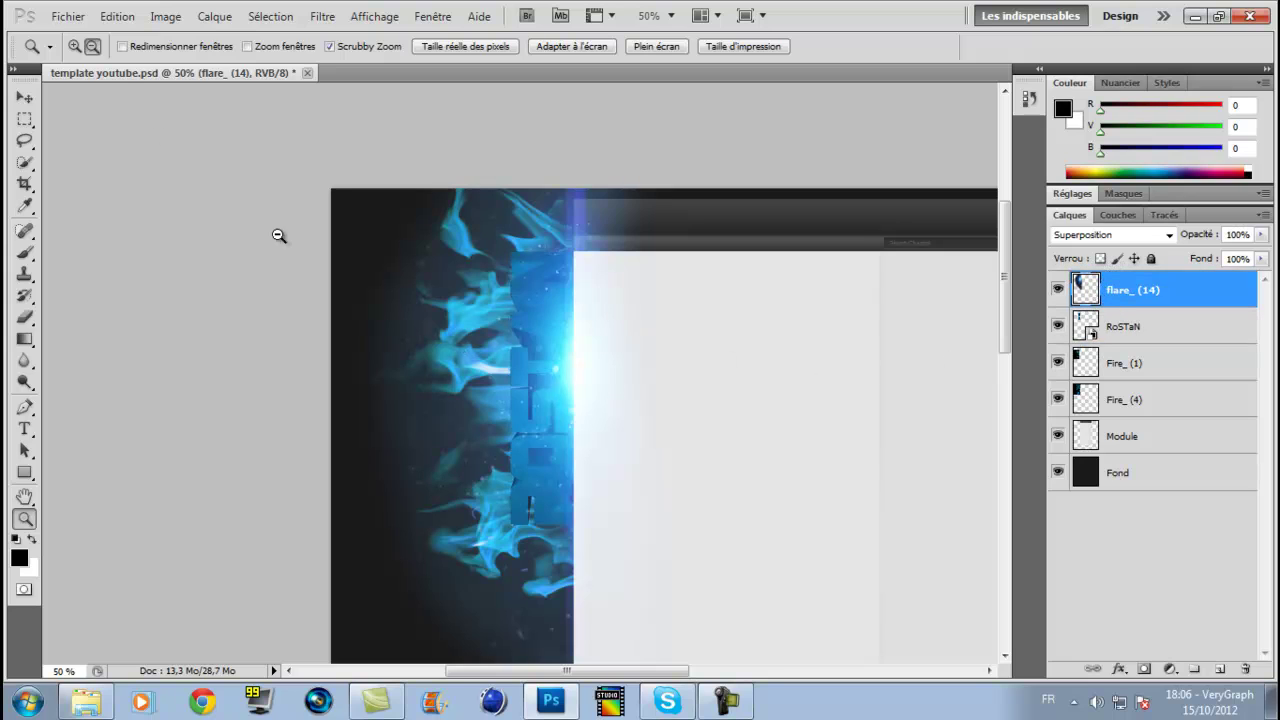
left_click(70, 20)
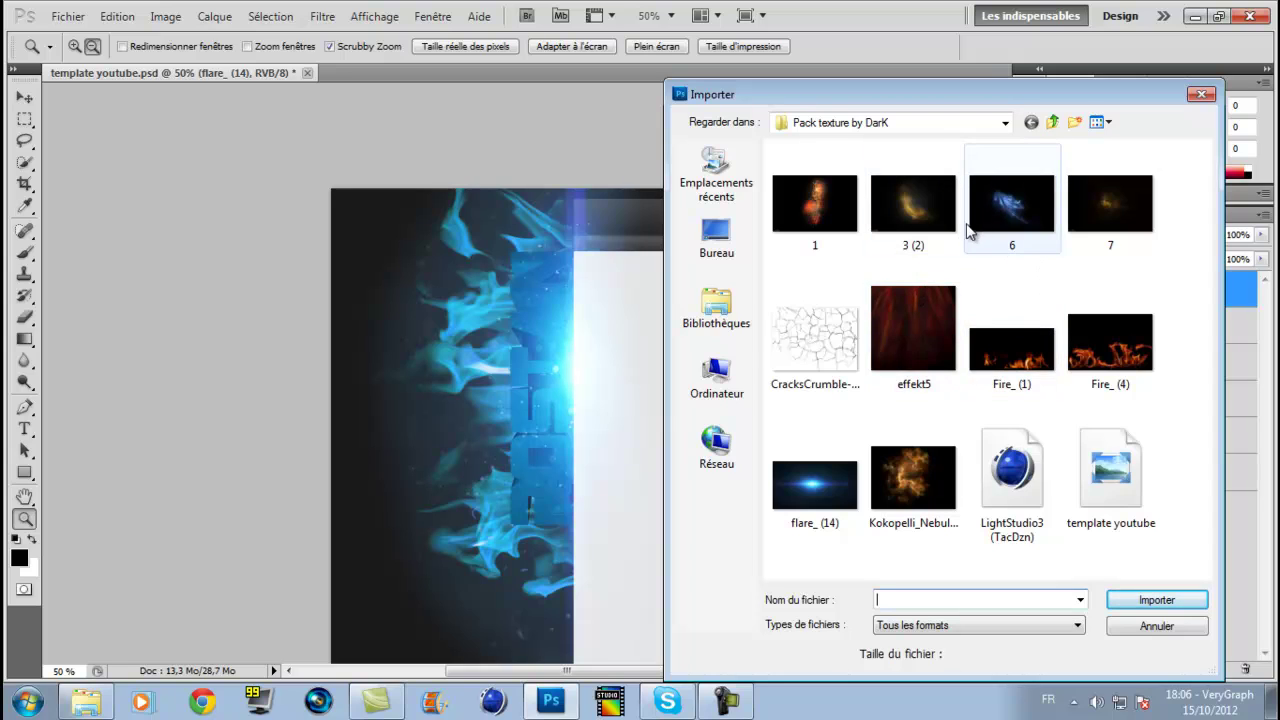
left_click(903, 250)
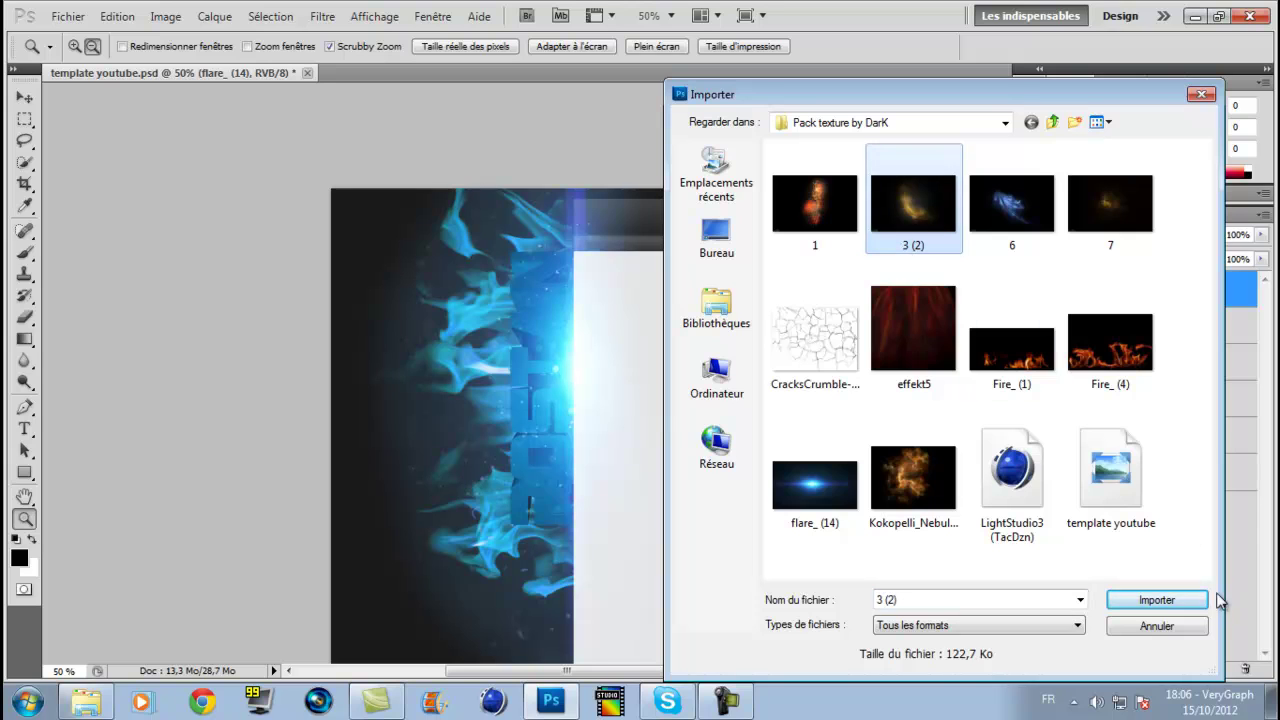
left_click(1155, 600)
left_click(1112, 234)
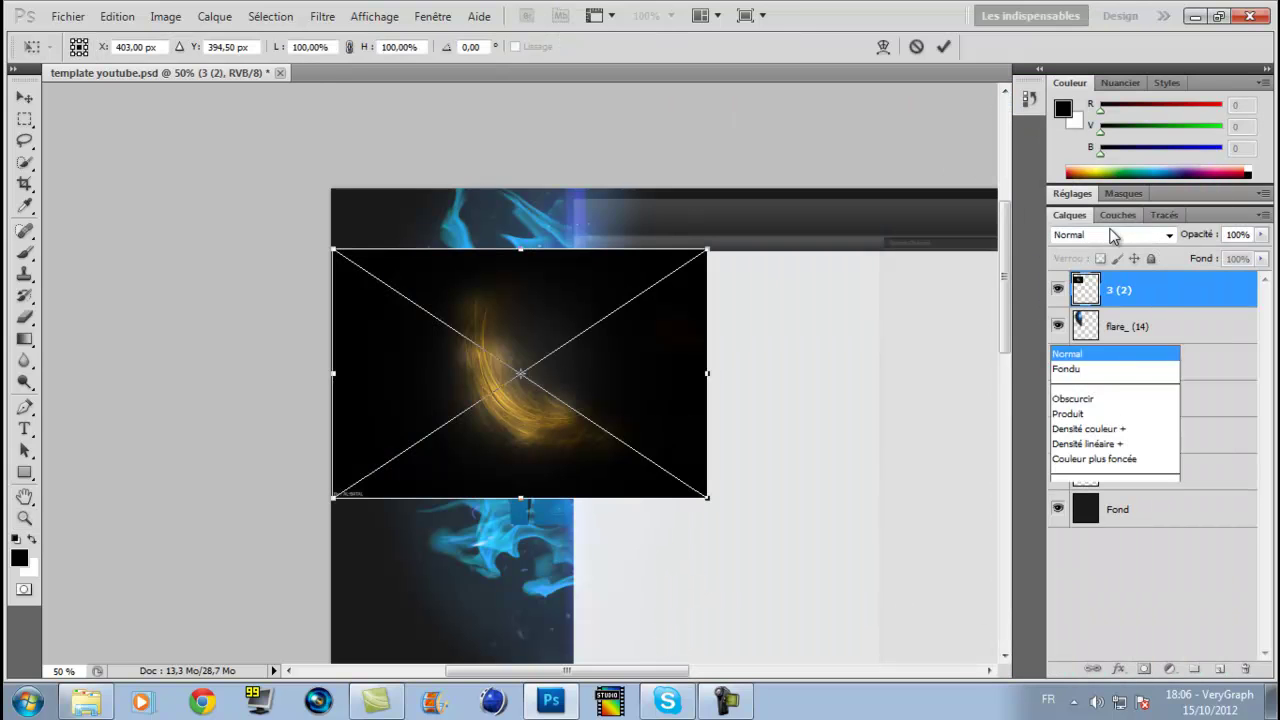
left_click(1090, 157)
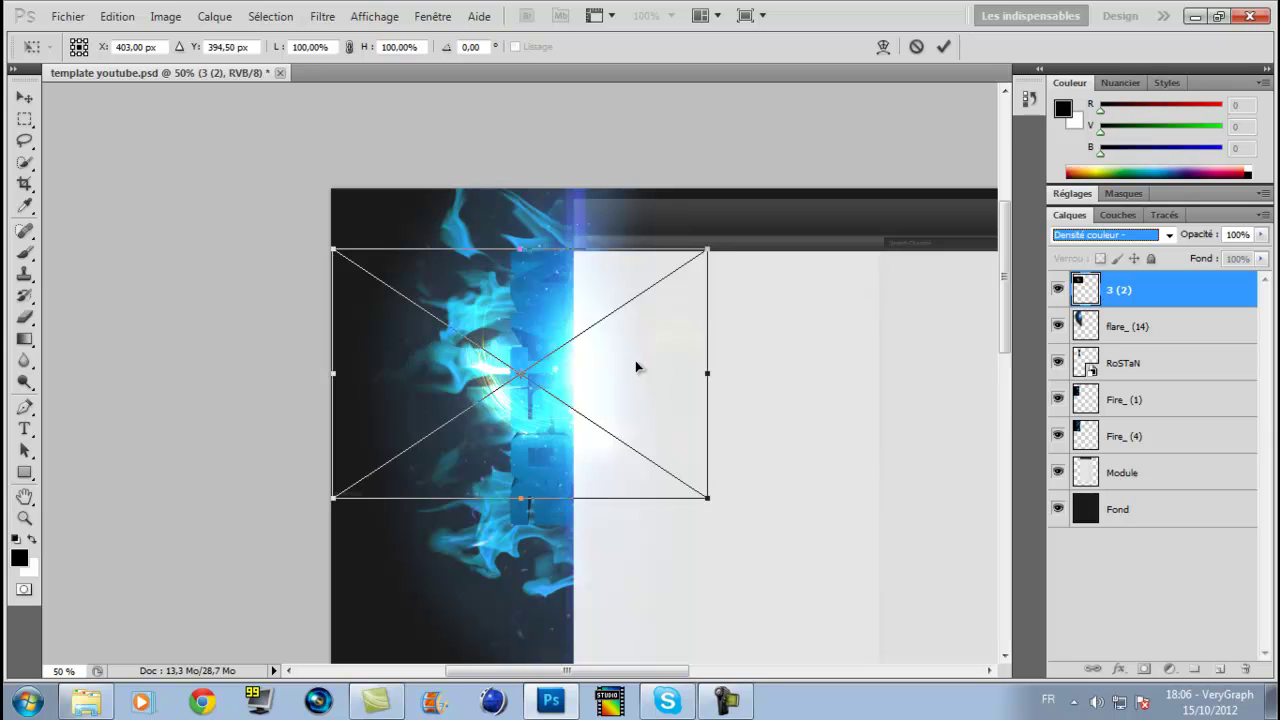
key("Up")
left_click_drag(641, 353, 656, 563)
left_click(948, 47)
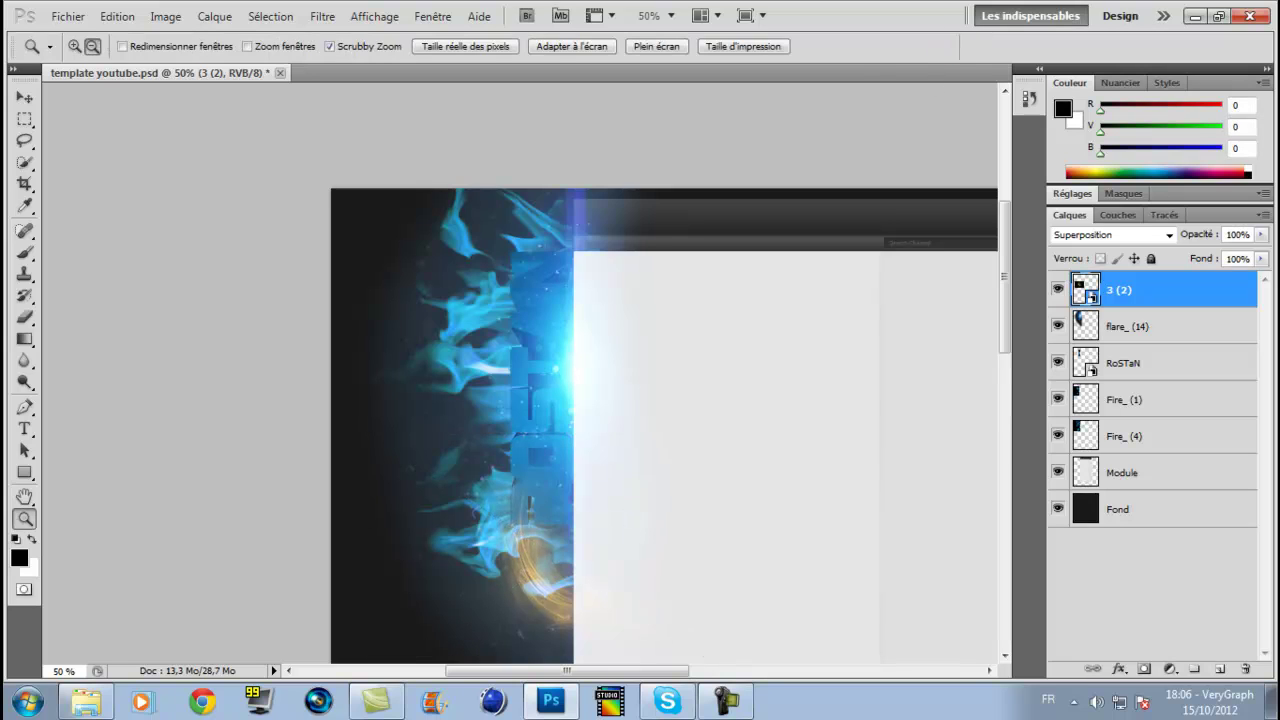
- Rasterize the 3 (2) layer and erase the small signature text on the dark background
scroll(846, 418, "down", 5)
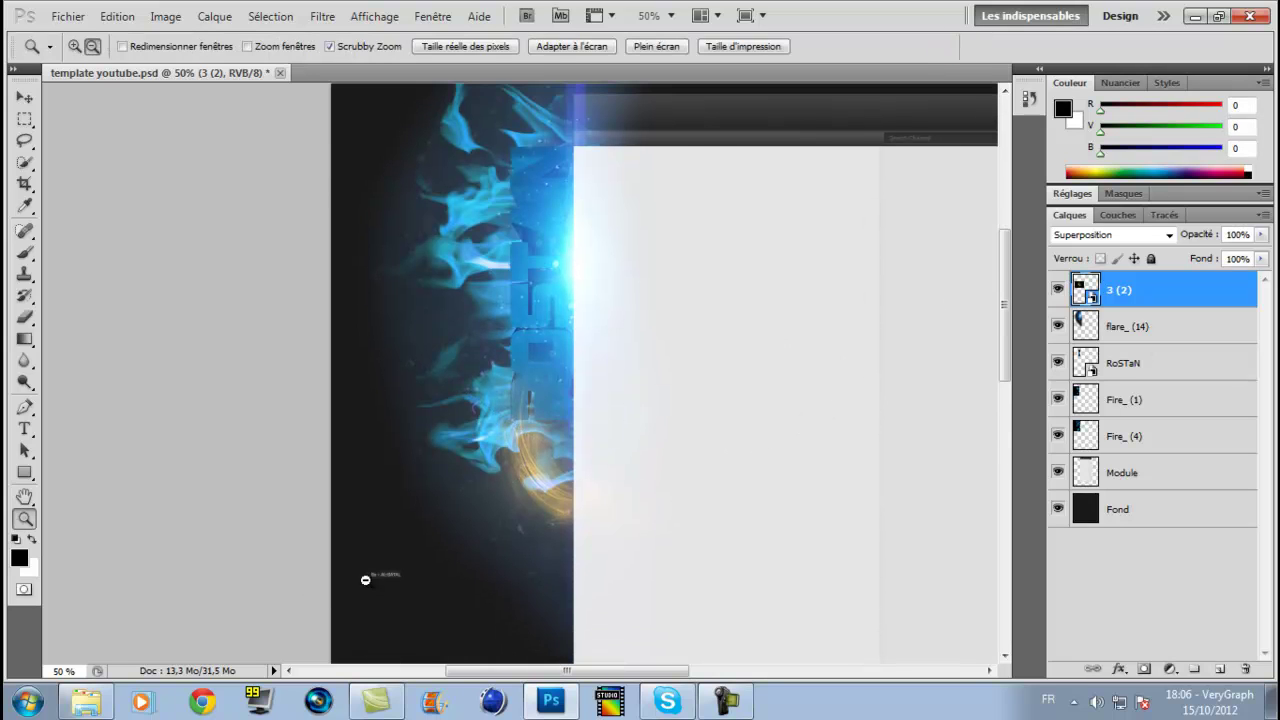
left_click(25, 317)
left_click(370, 572)
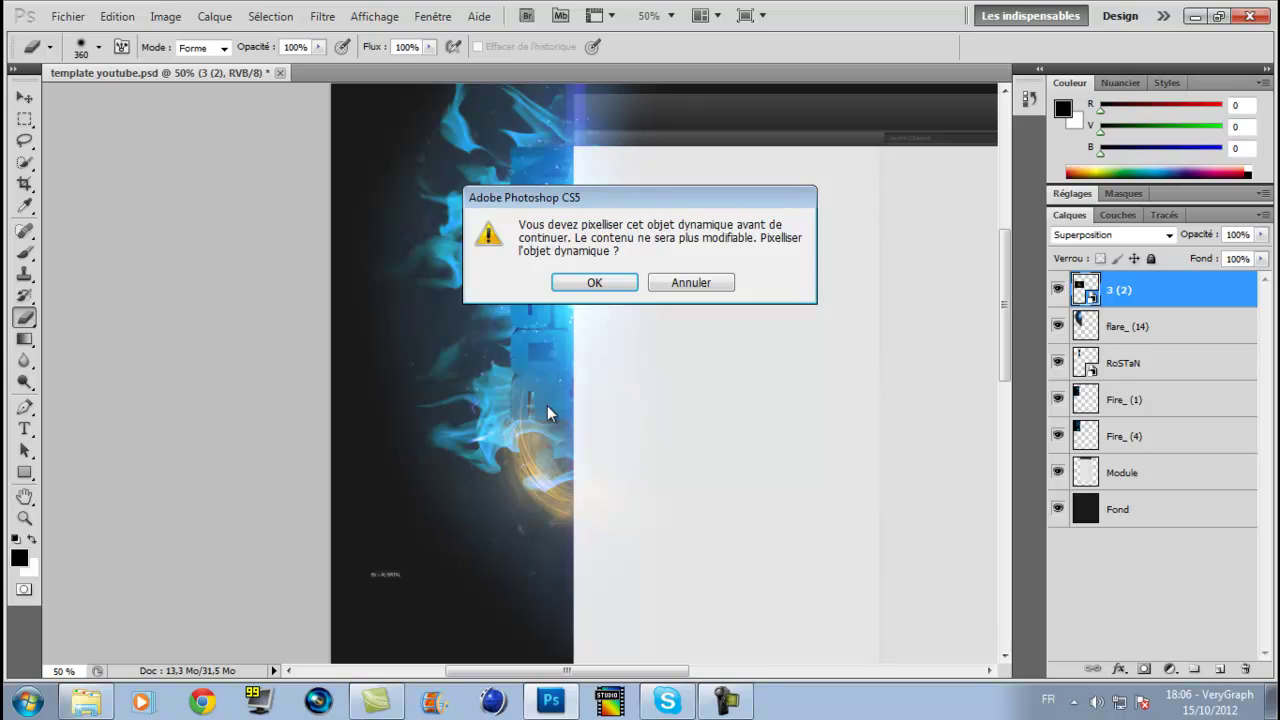
left_click(594, 284)
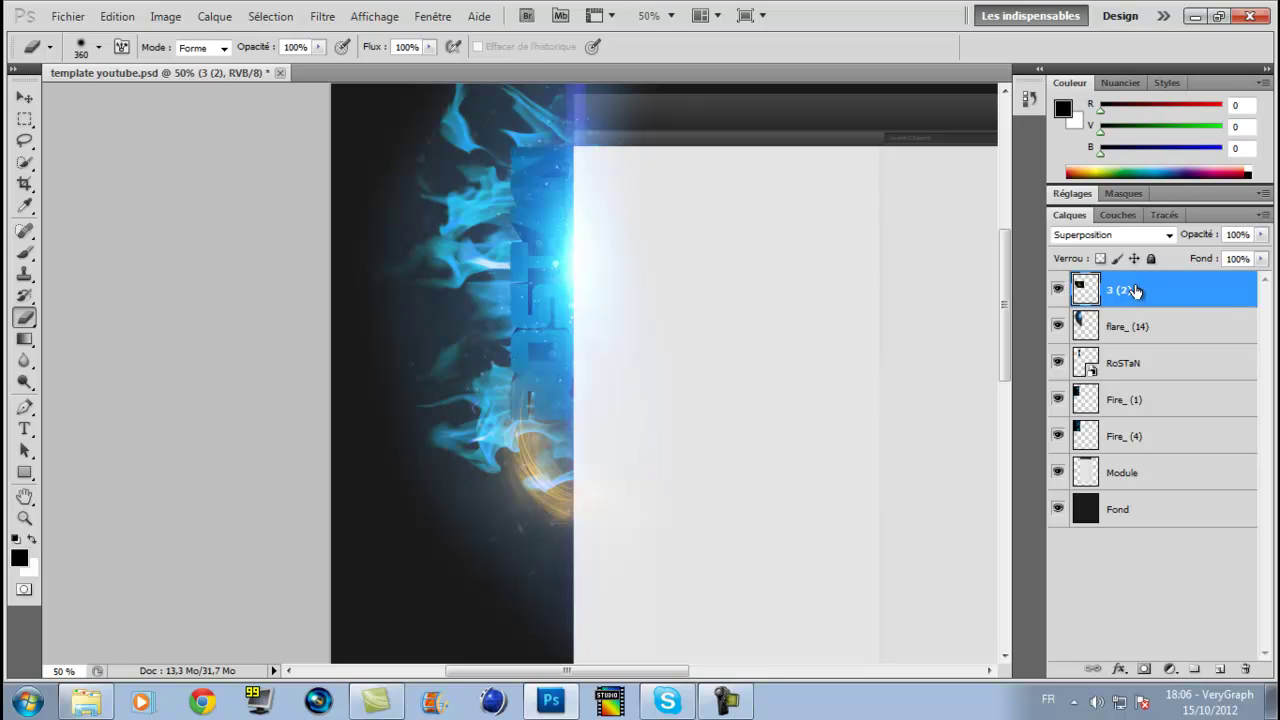
- Move the 3 (2) layer directly below the RoSTaN layer and shift its hue to -89 with Hue/Saturation
left_click_drag(1135, 290, 1122, 388)
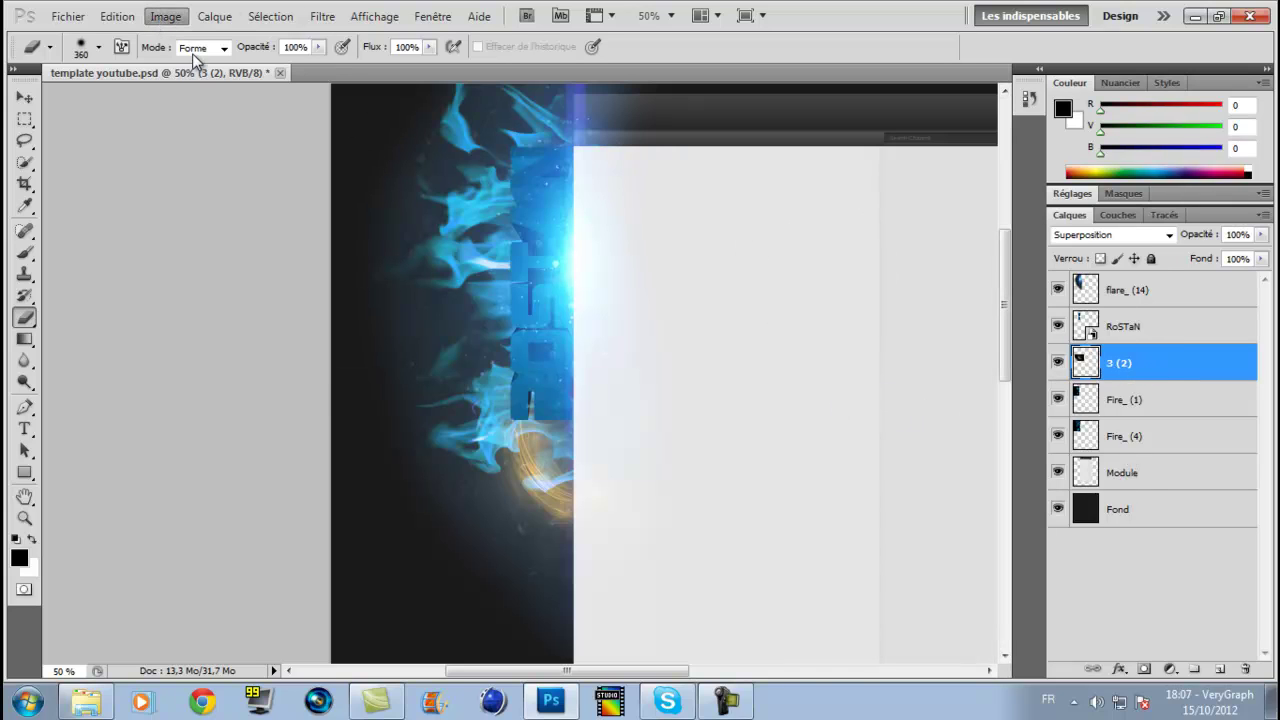
key("ctrl+u")
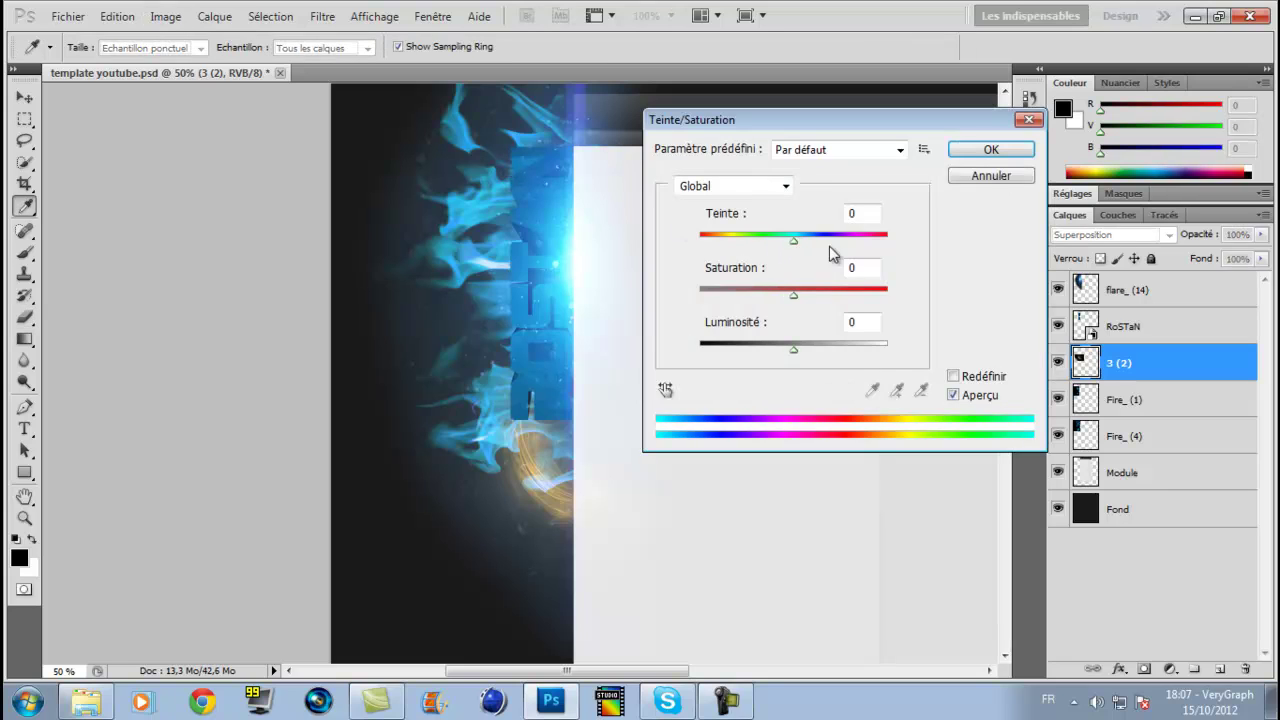
type("-180")
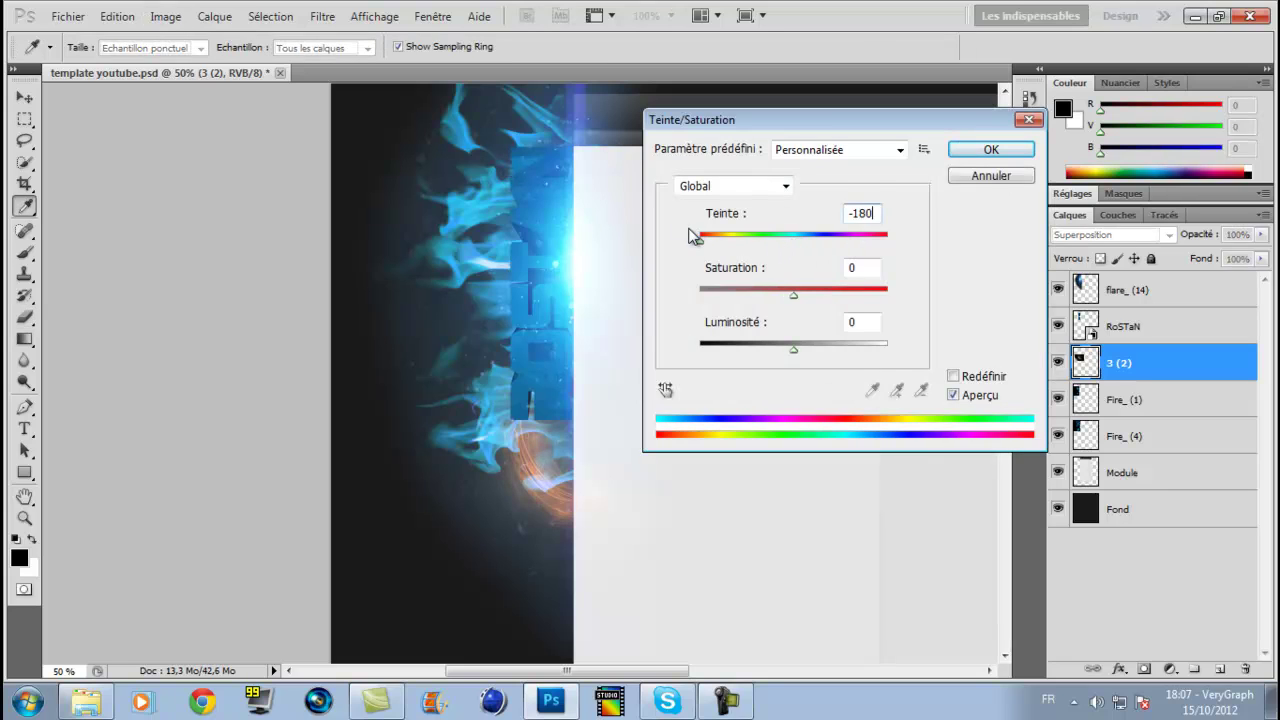
mouse_move(748, 237)
left_mouse_down()
mouse_move(743, 249)
mouse_move(797, 250)
mouse_move(718, 240)
mouse_move(736, 254)
left_mouse_up()
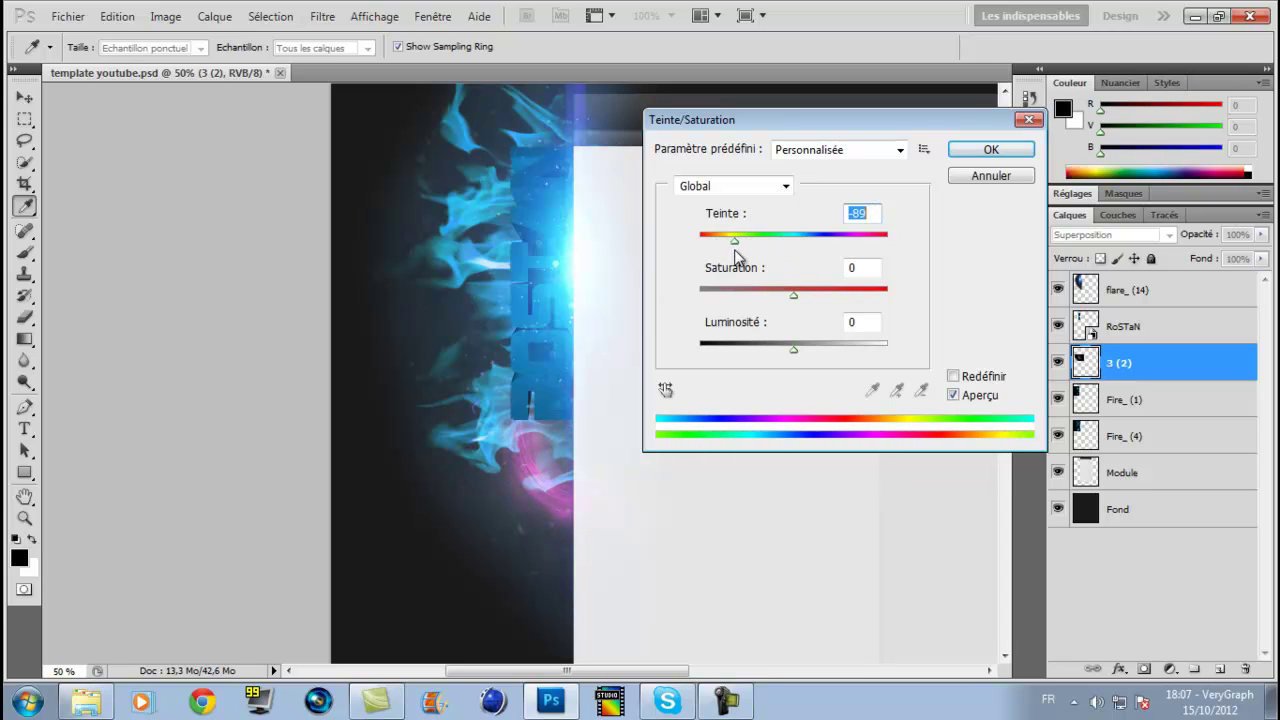
left_click(1006, 161)
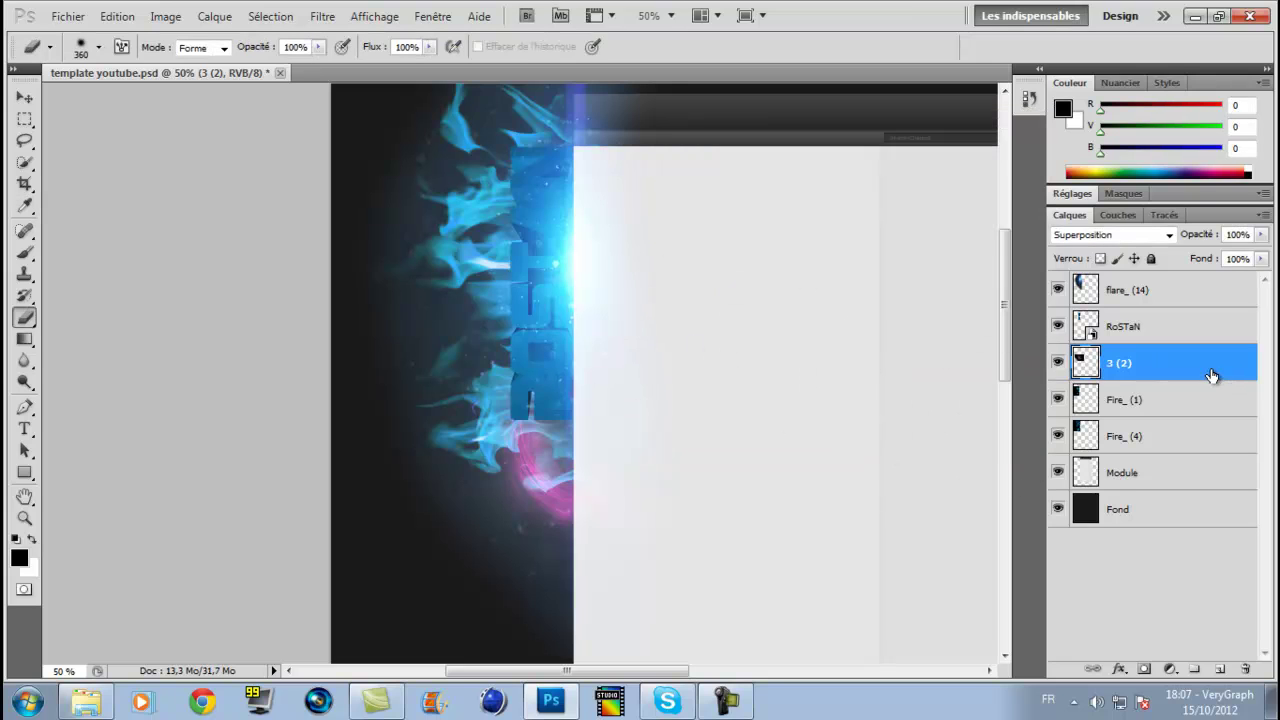
- Import a second copy of the 3 (2) image above the existing 3 (2) layer in Superposition mode
key("super")
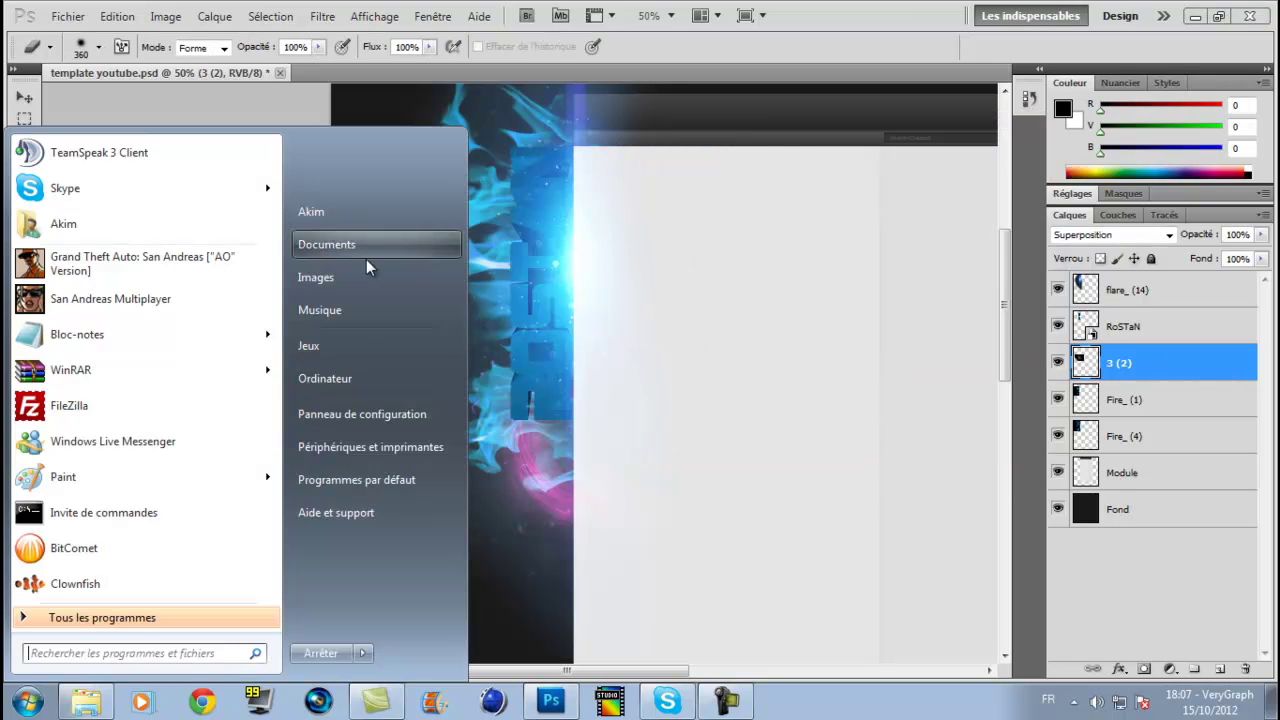
left_click(100, 703)
scroll(798, 365, "up", 3)
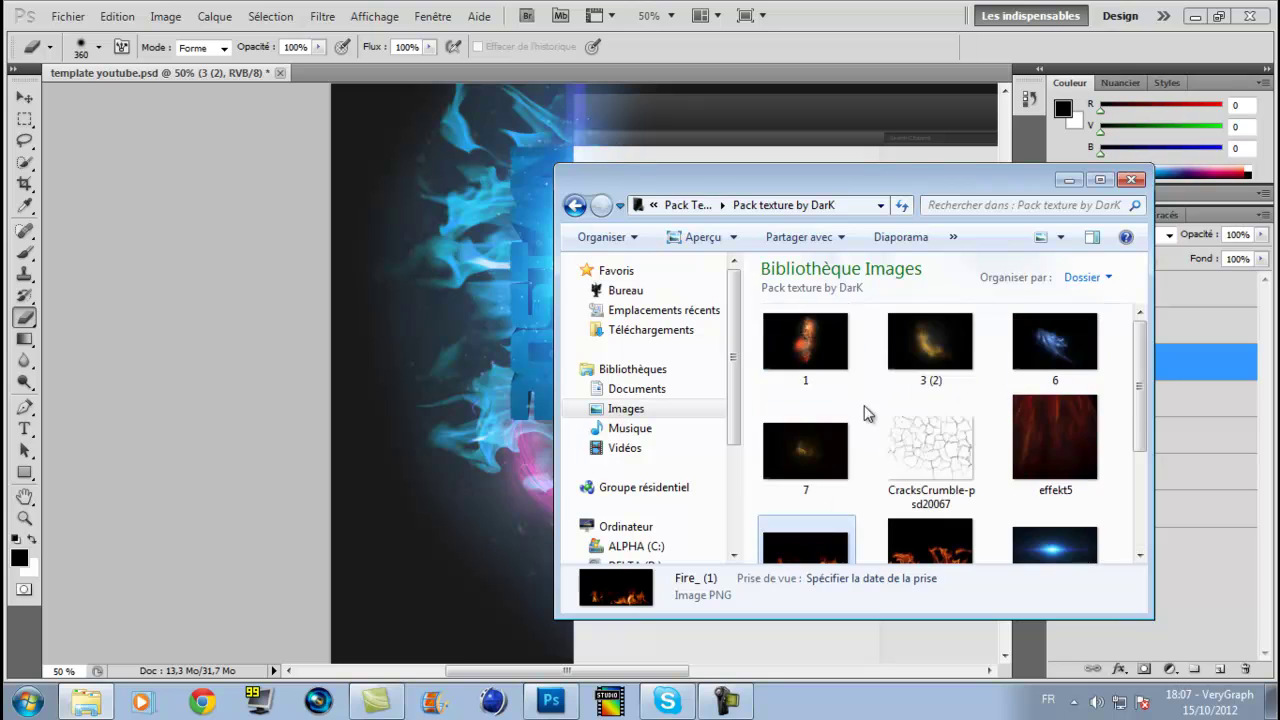
left_click_drag(929, 345, 590, 380)
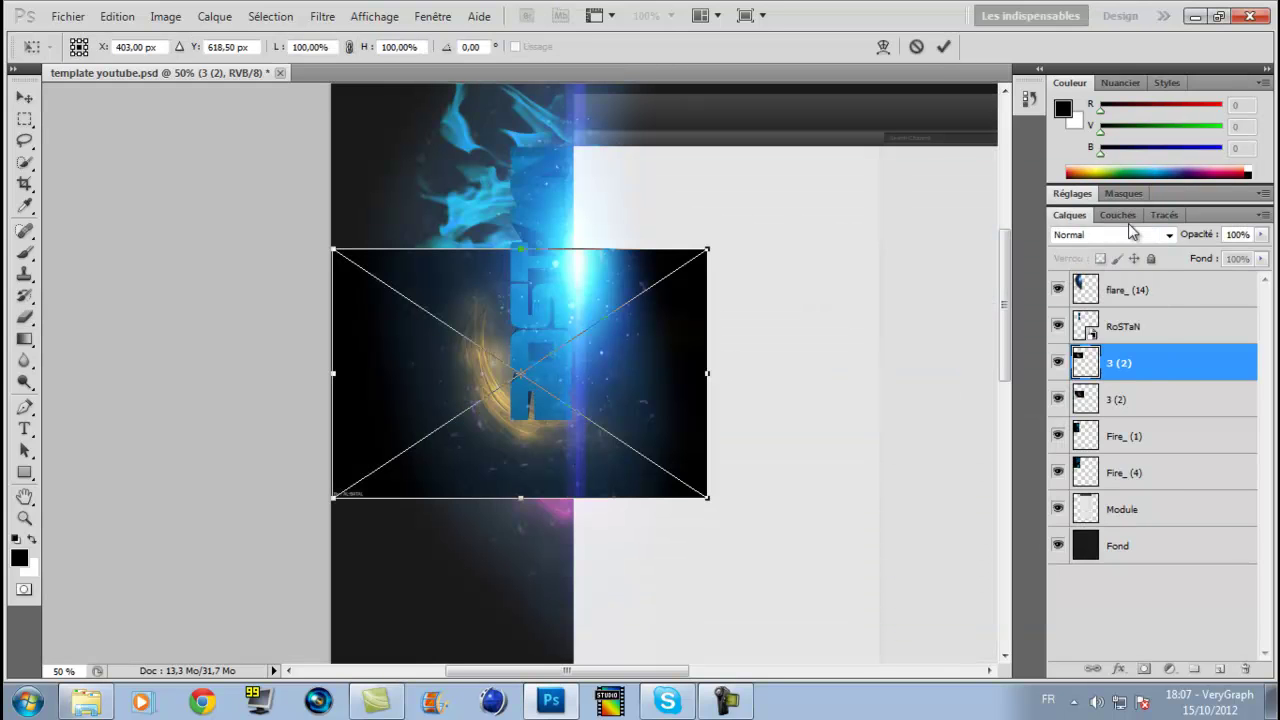
left_click(1085, 236)
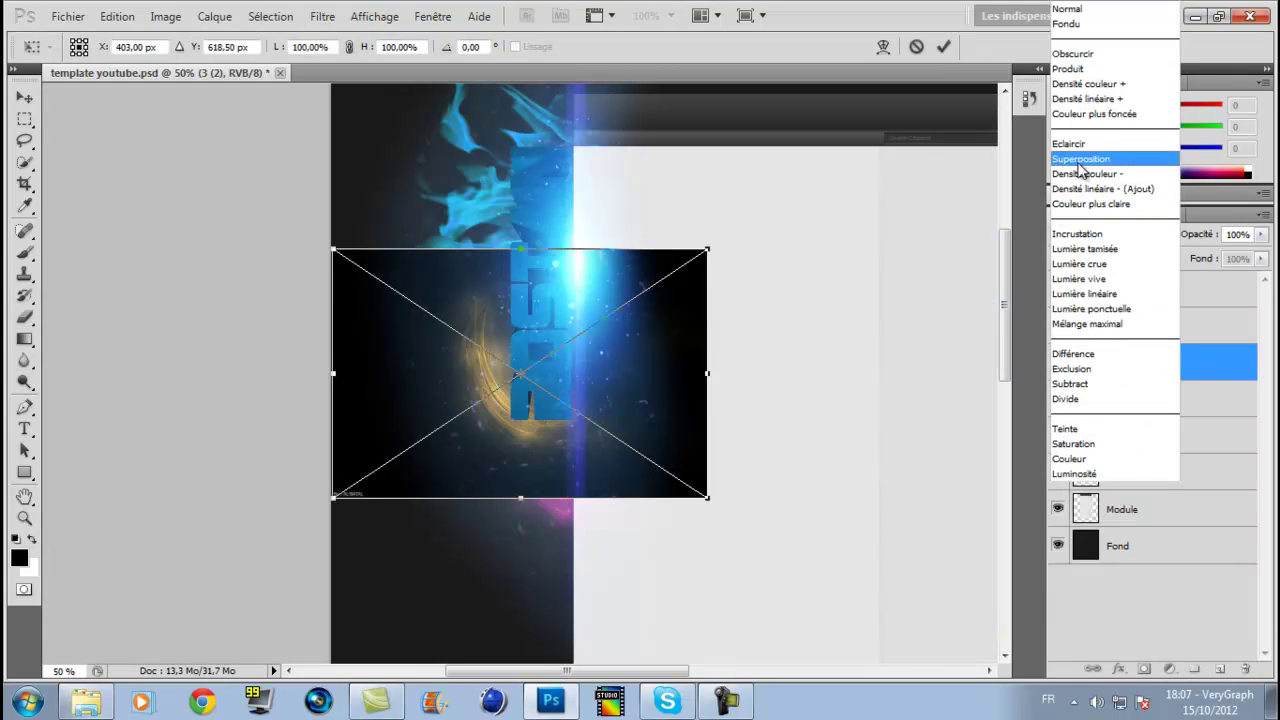
left_click(1078, 160)
- Rotate the new 3 (2) image to 57.41° and place it at the logo's upper end, at X 498.89 px, Y 133 px
left_click_drag(568, 300, 583, 159)
scroll(700, 260, "up", 2)
left_click_drag(760, 137, 743, 353, "shift")
left_click_drag(586, 276, 626, 188)
left_click_drag(806, 178, 813, 213)
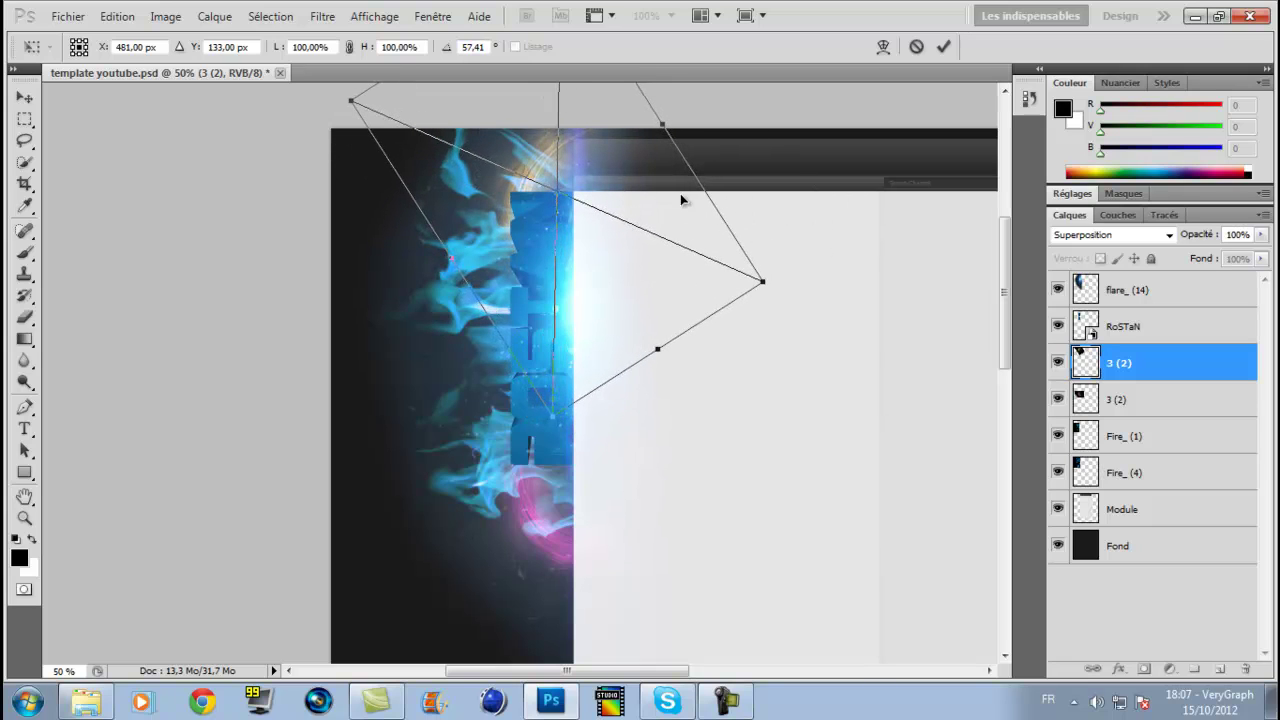
left_click_drag(648, 206, 656, 206)
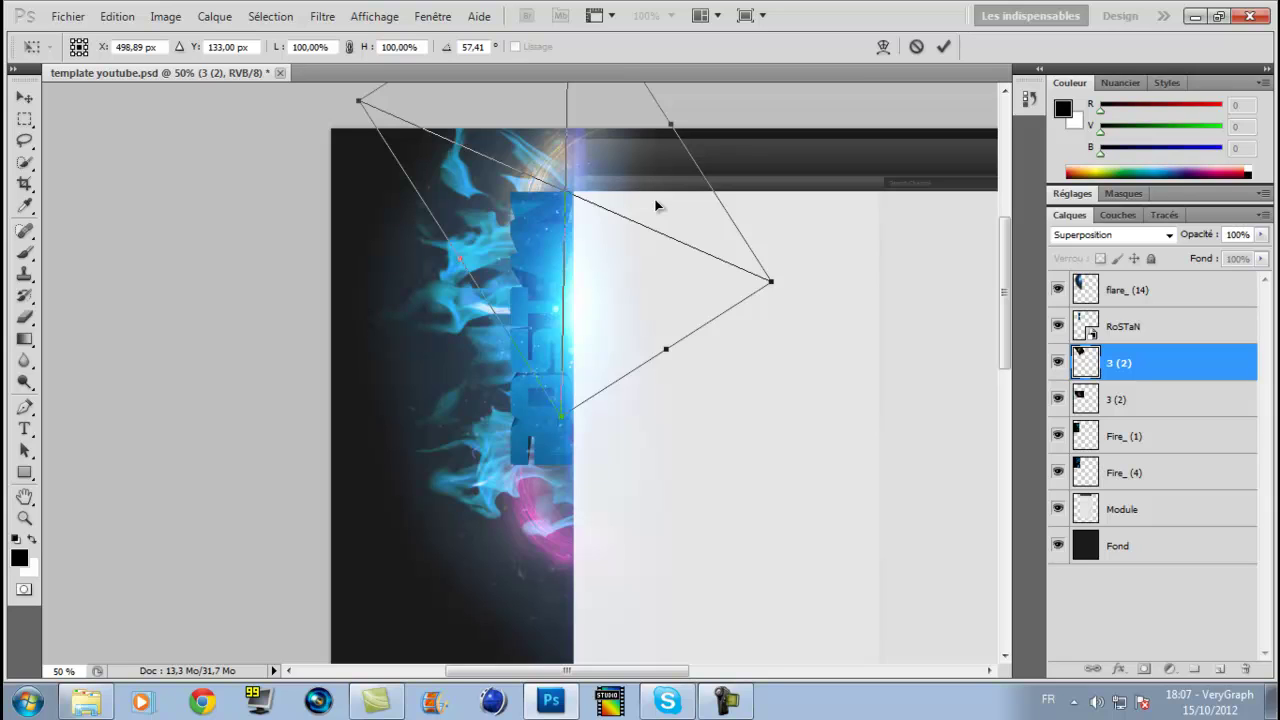
left_click(943, 46)
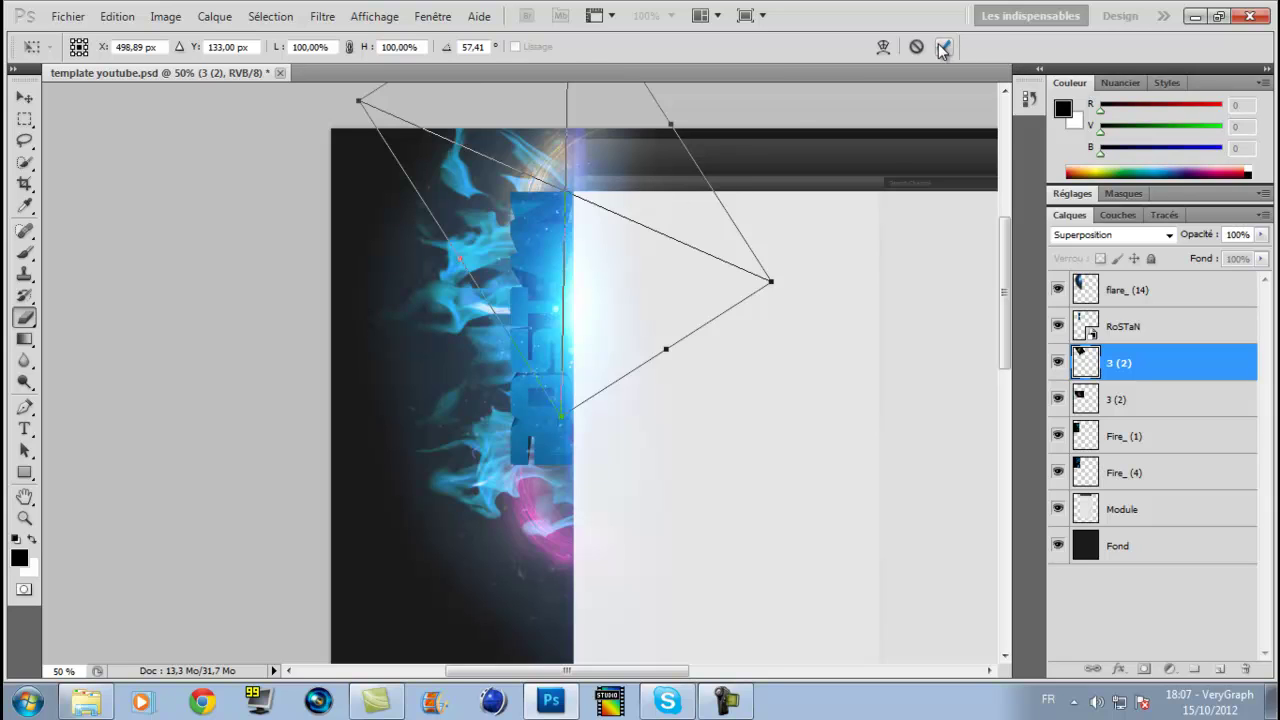
left_click(1172, 405)
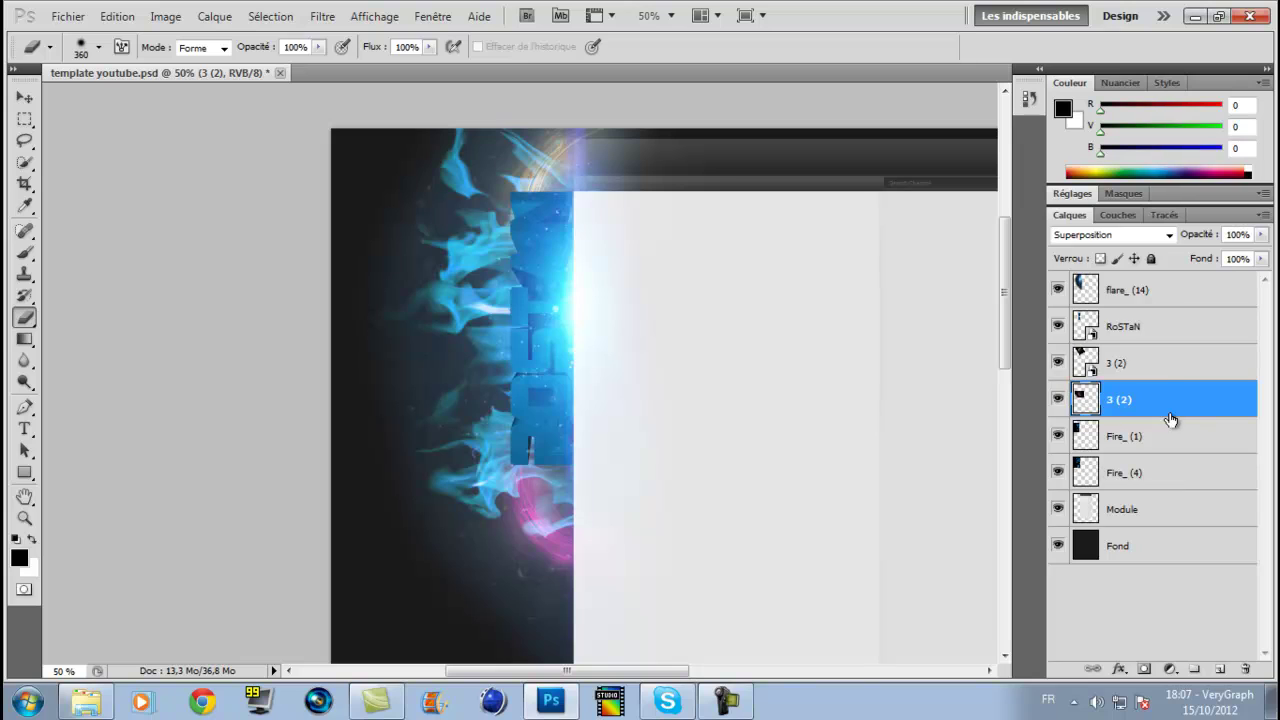
left_click(166, 18)
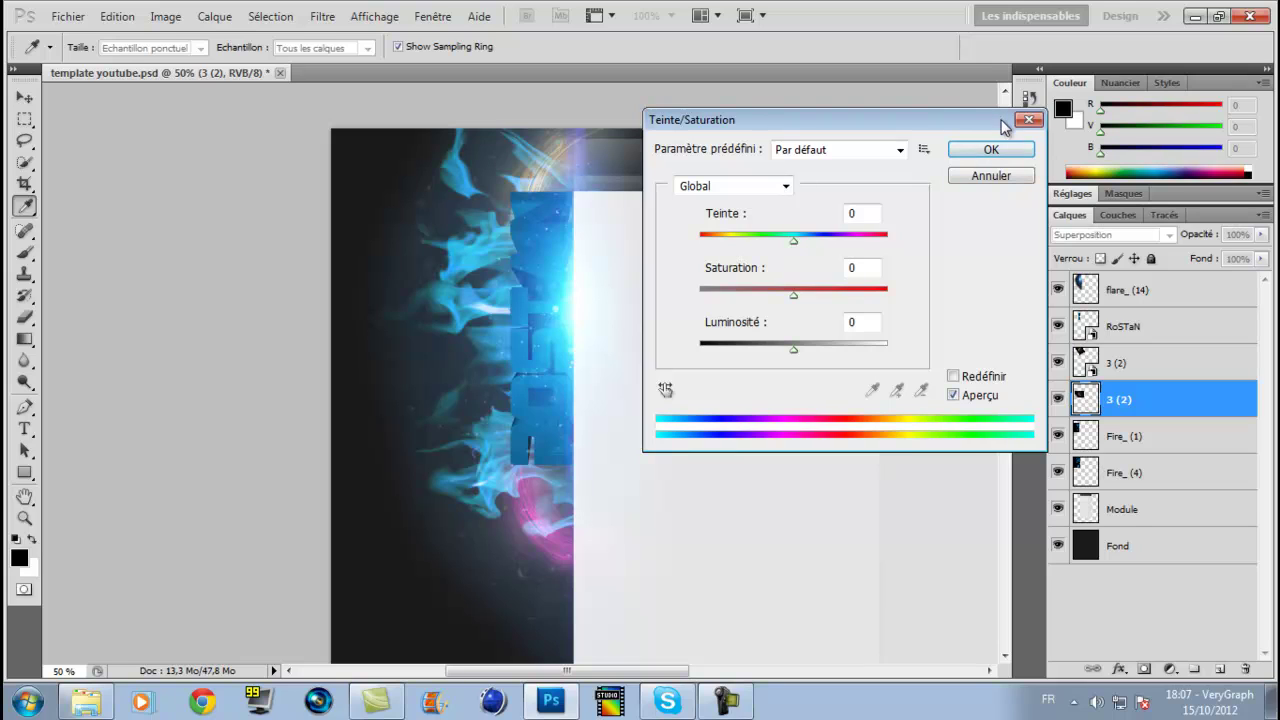
left_click(1028, 121)
- Shift the hue of the upper 3 (2) layer to -70 with Hue/Saturation and move the layer between Module and Fond
left_click(1127, 363)
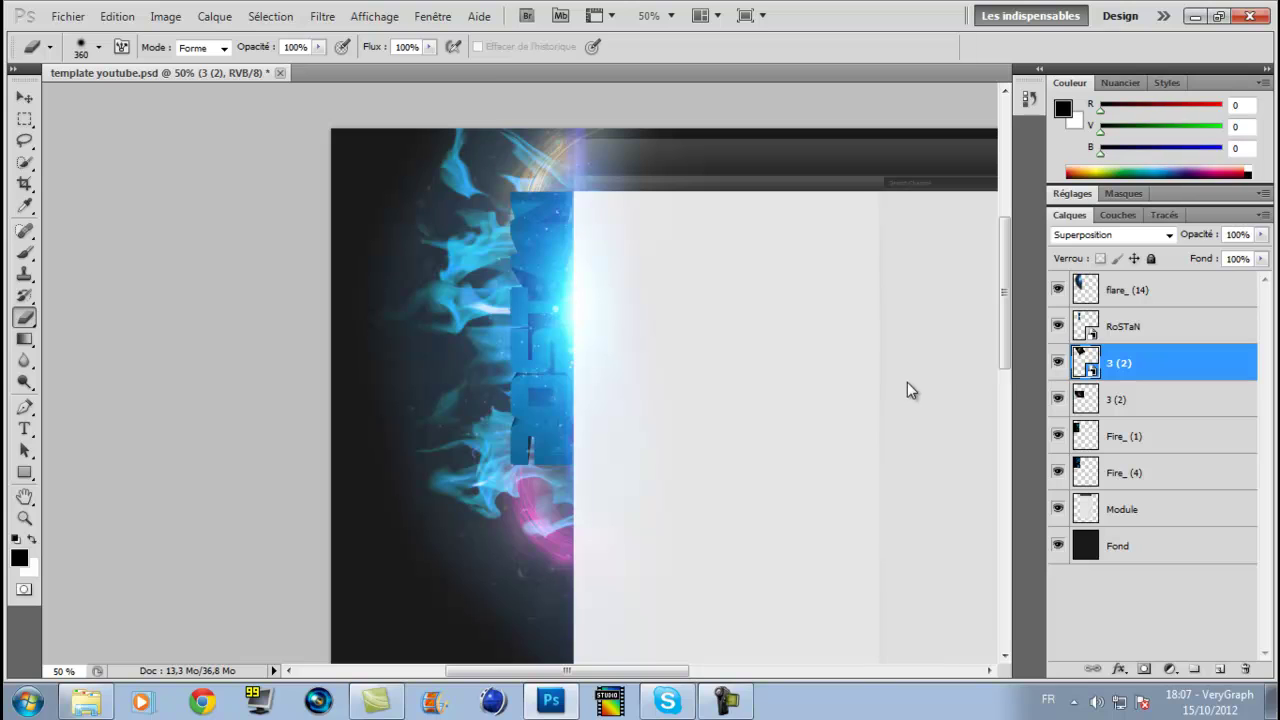
left_click(166, 16)
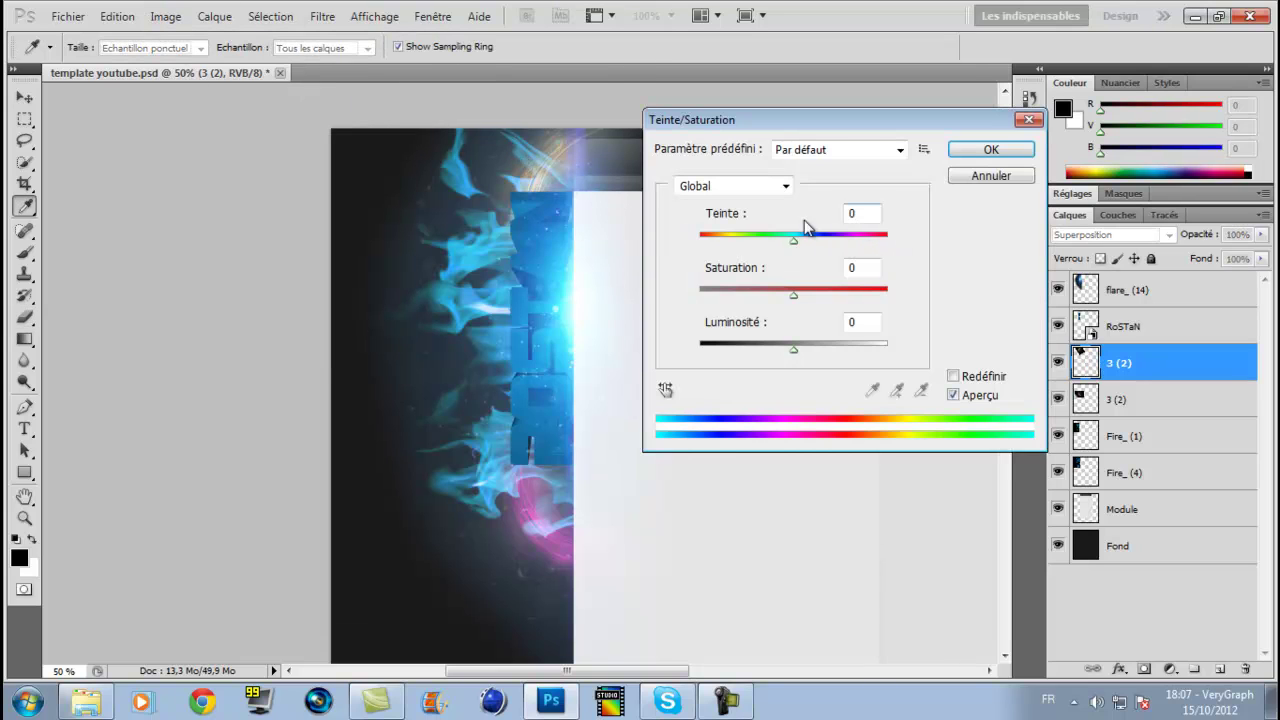
left_click_drag(793, 242, 741, 250)
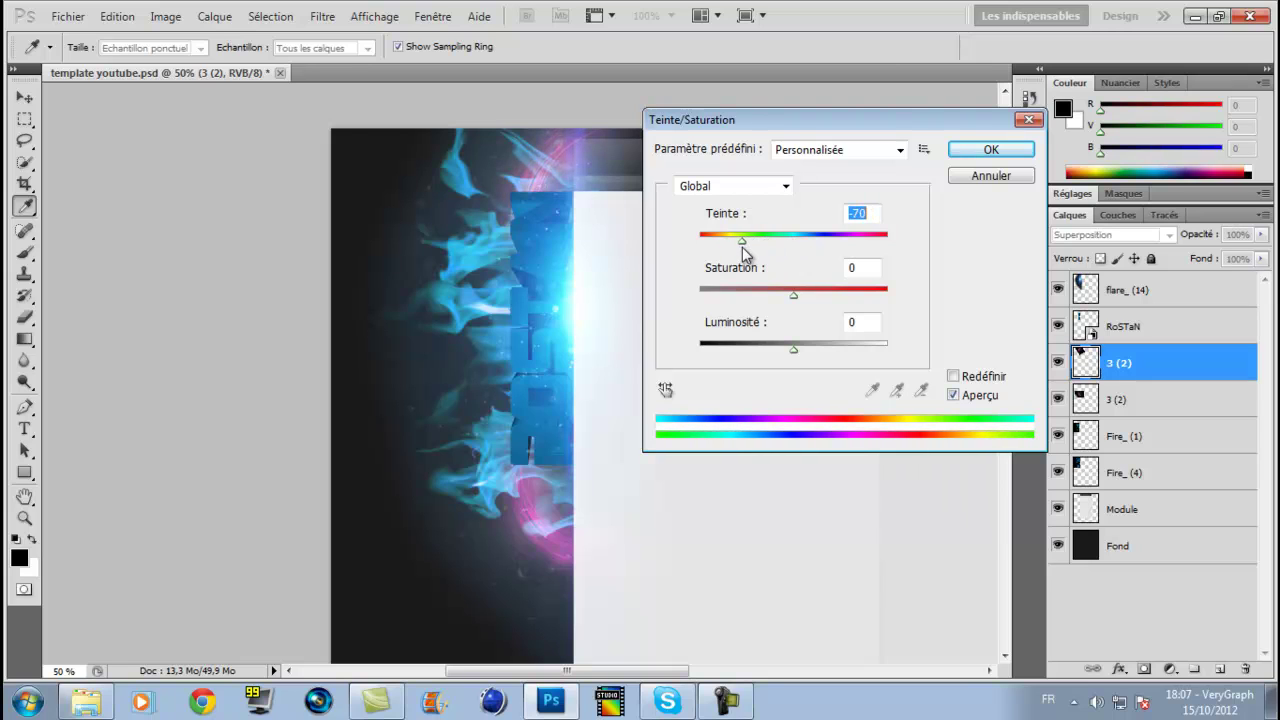
left_click(990, 150)
key("e")
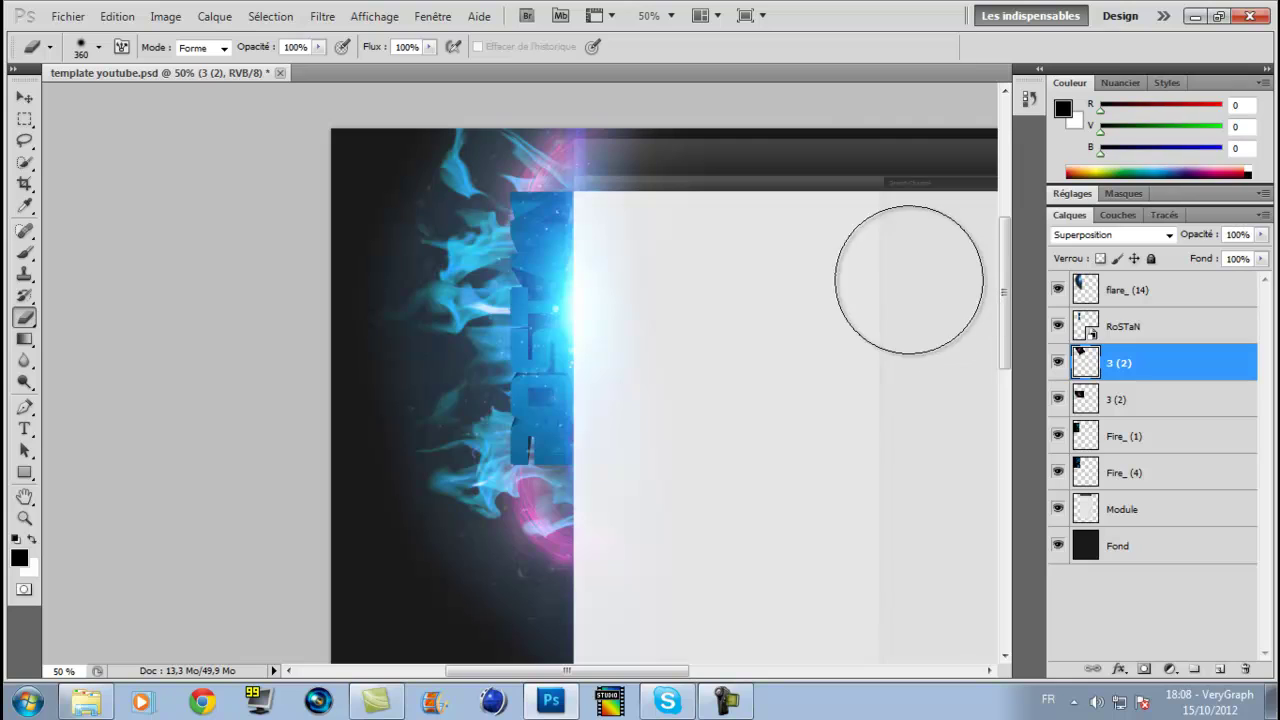
left_click_drag(1168, 372, 1126, 527)
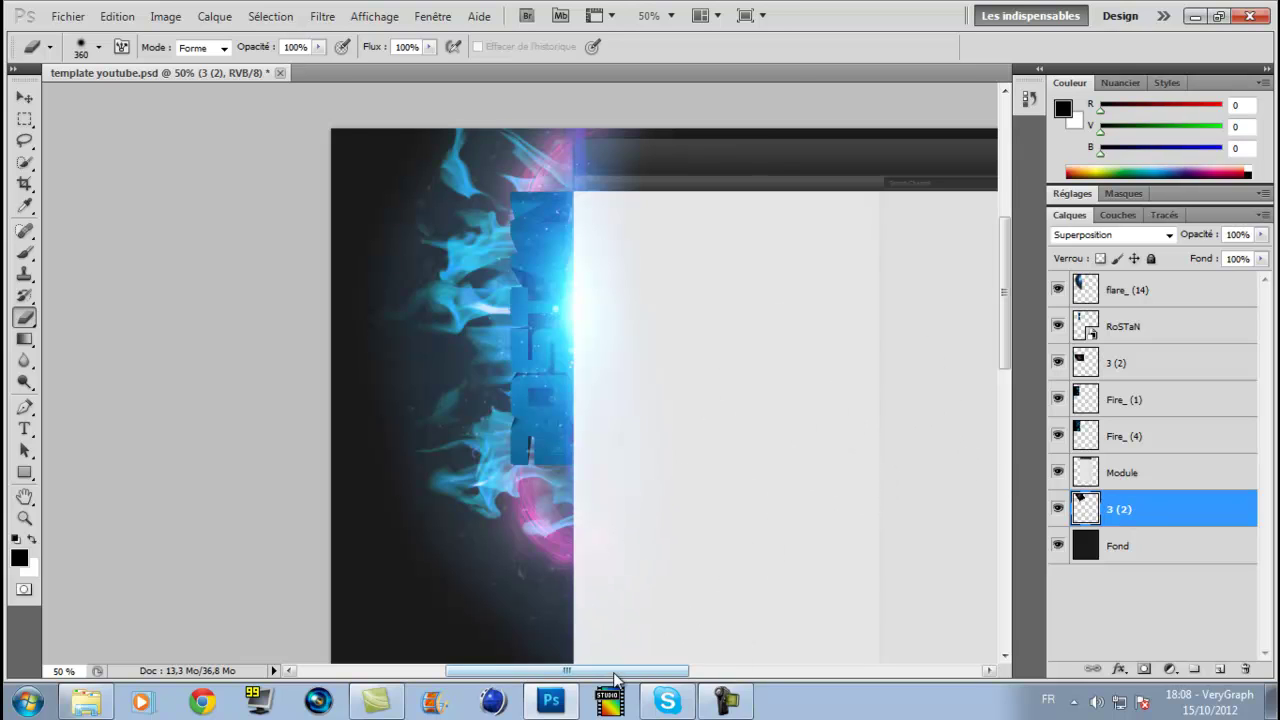
- Import the CracksCrumble-psd20067 image below Module and stretch it across the whole canvas, 558.50% wide and 801.67% high
left_click_drag(602, 674, 670, 674)
scroll(677, 557, "down", 3)
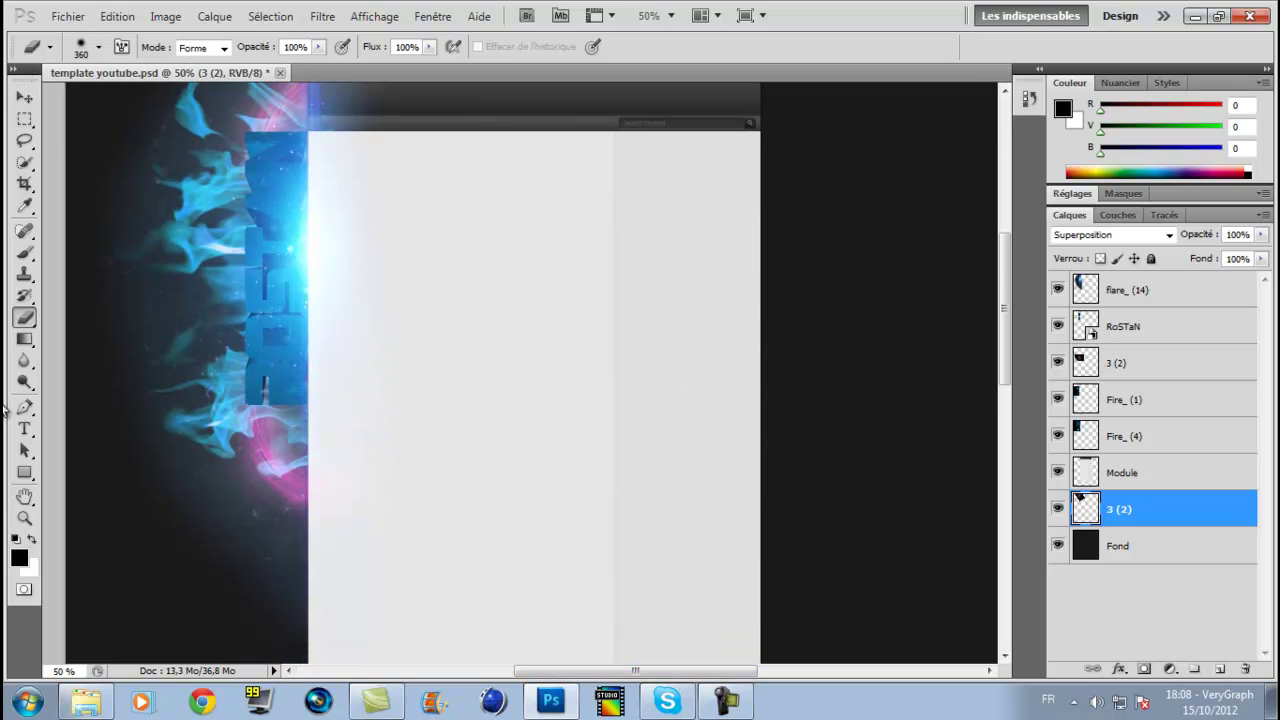
left_click(25, 519)
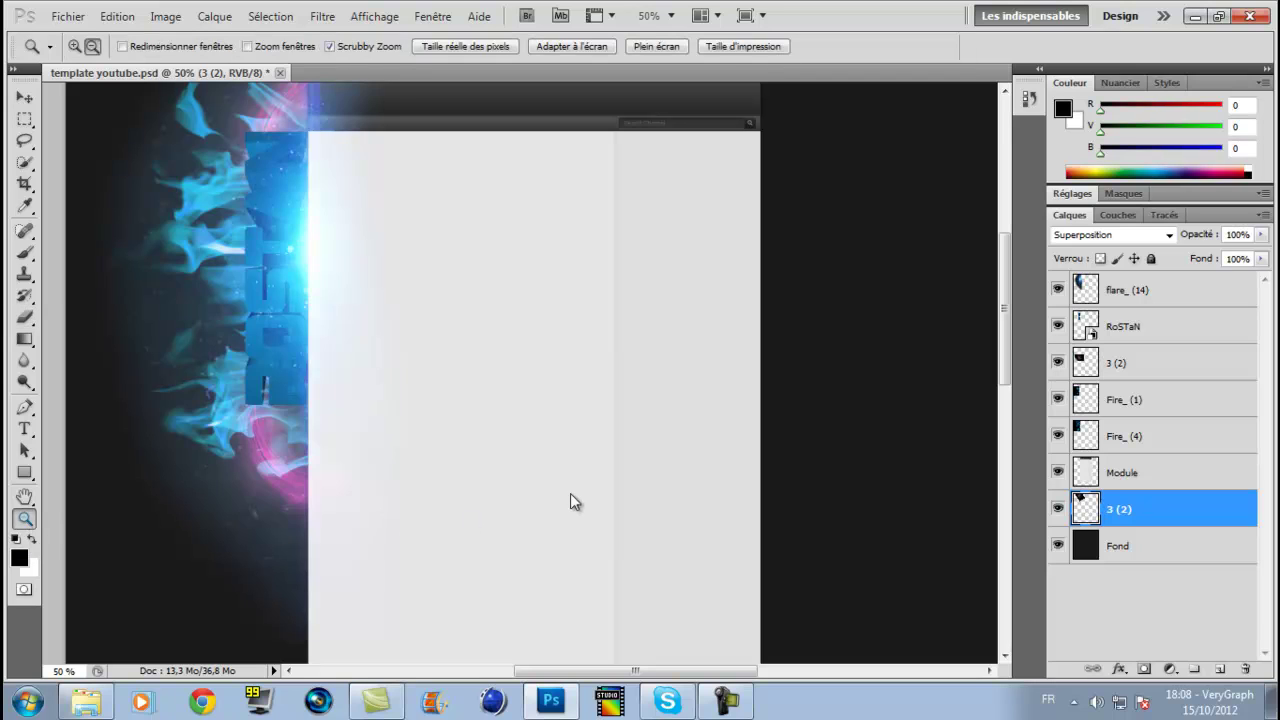
left_click(566, 483, "alt")
left_click(566, 483, "alt")
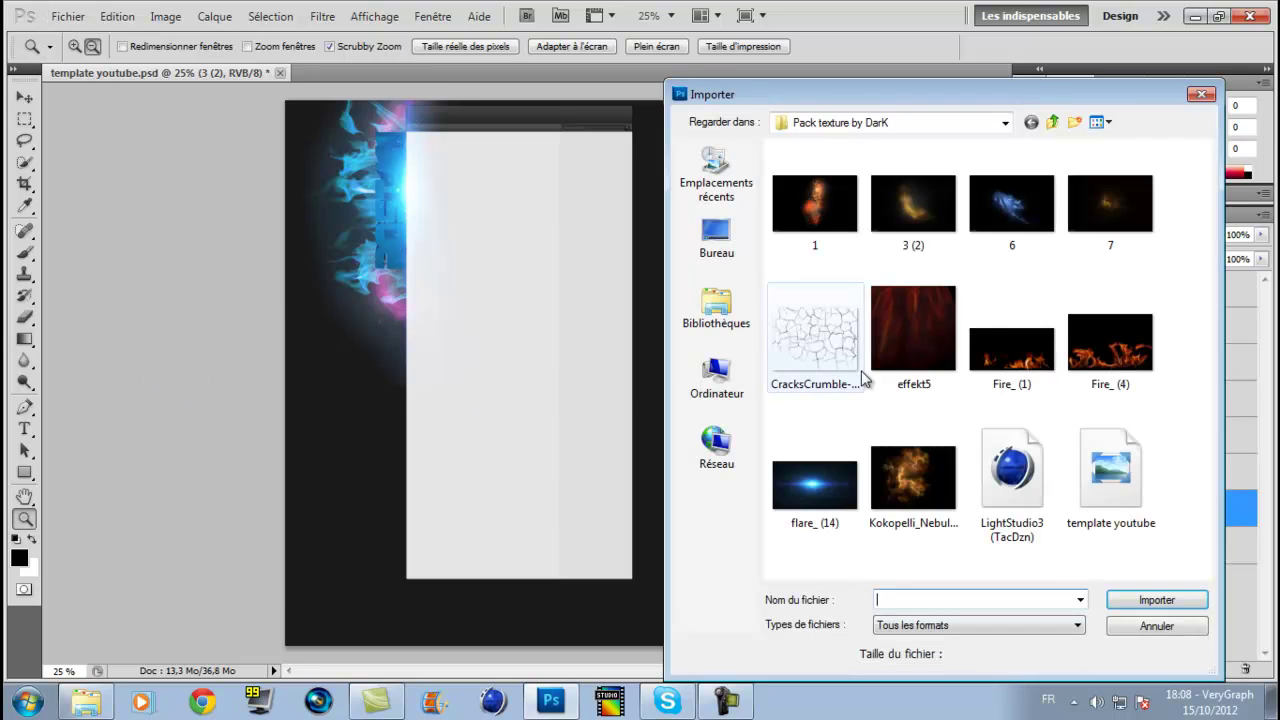
left_click(812, 338)
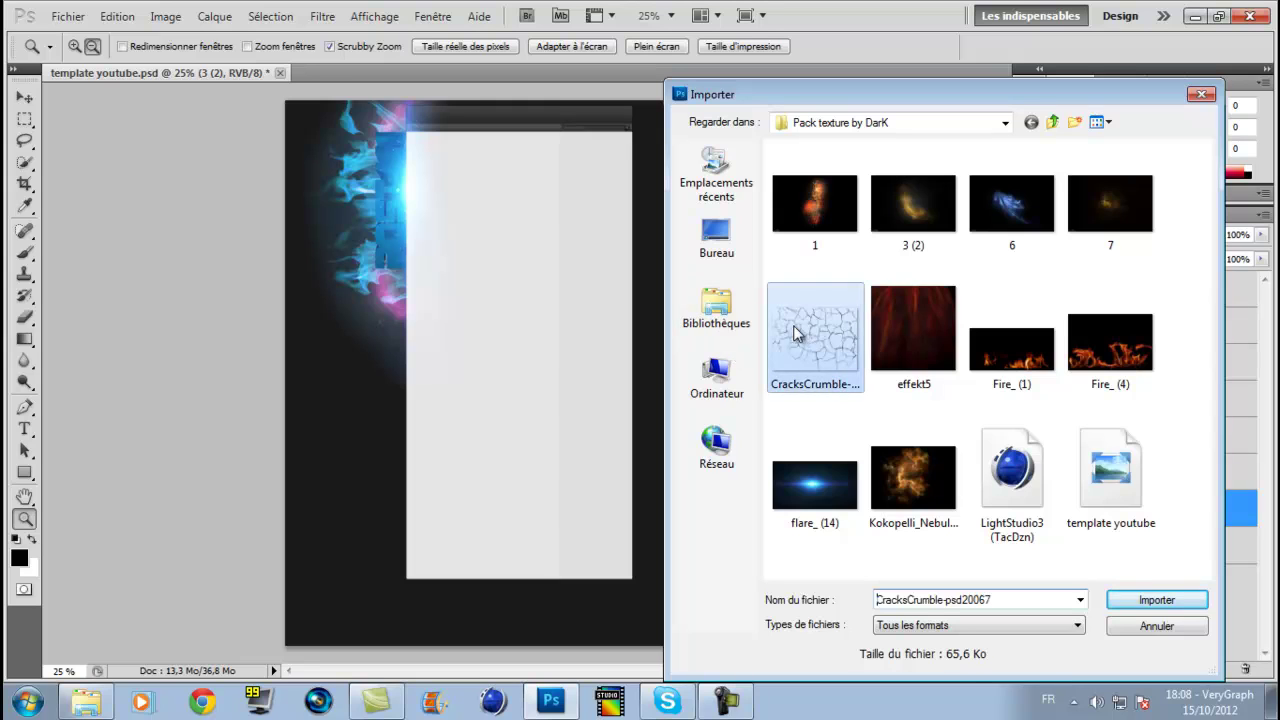
left_click(1171, 598)
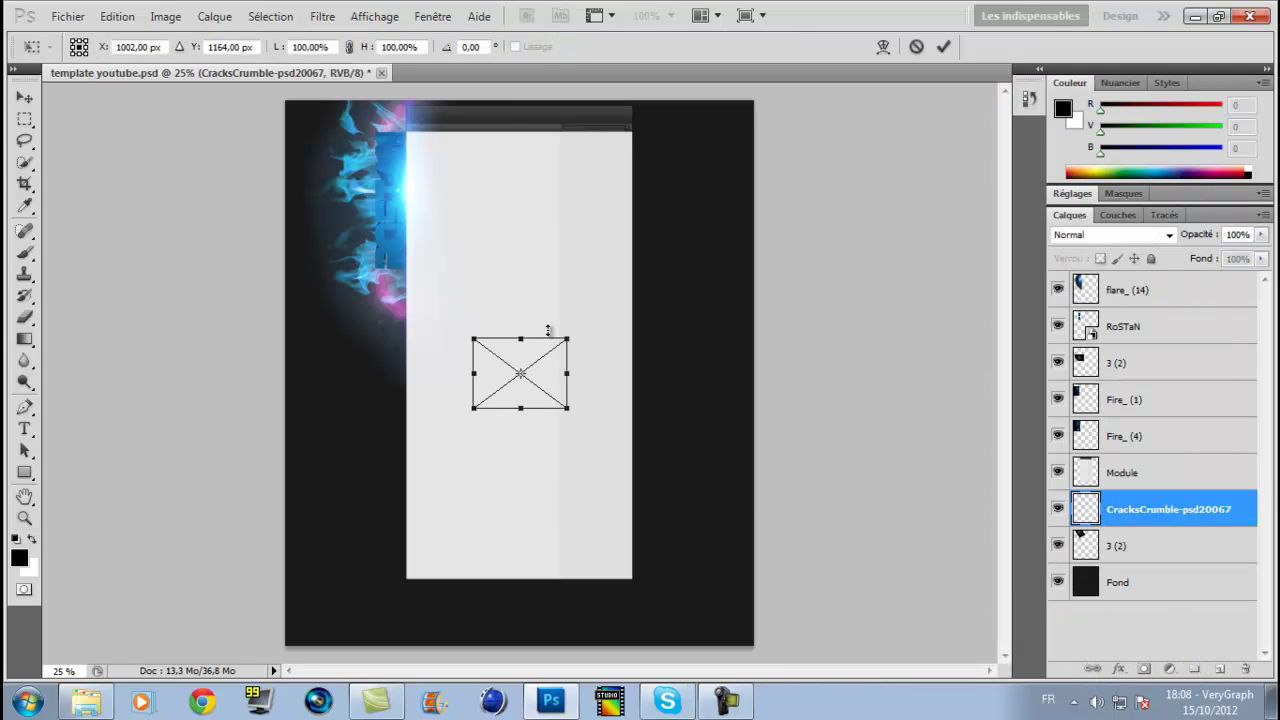
left_click_drag(567, 339, 756, 86)
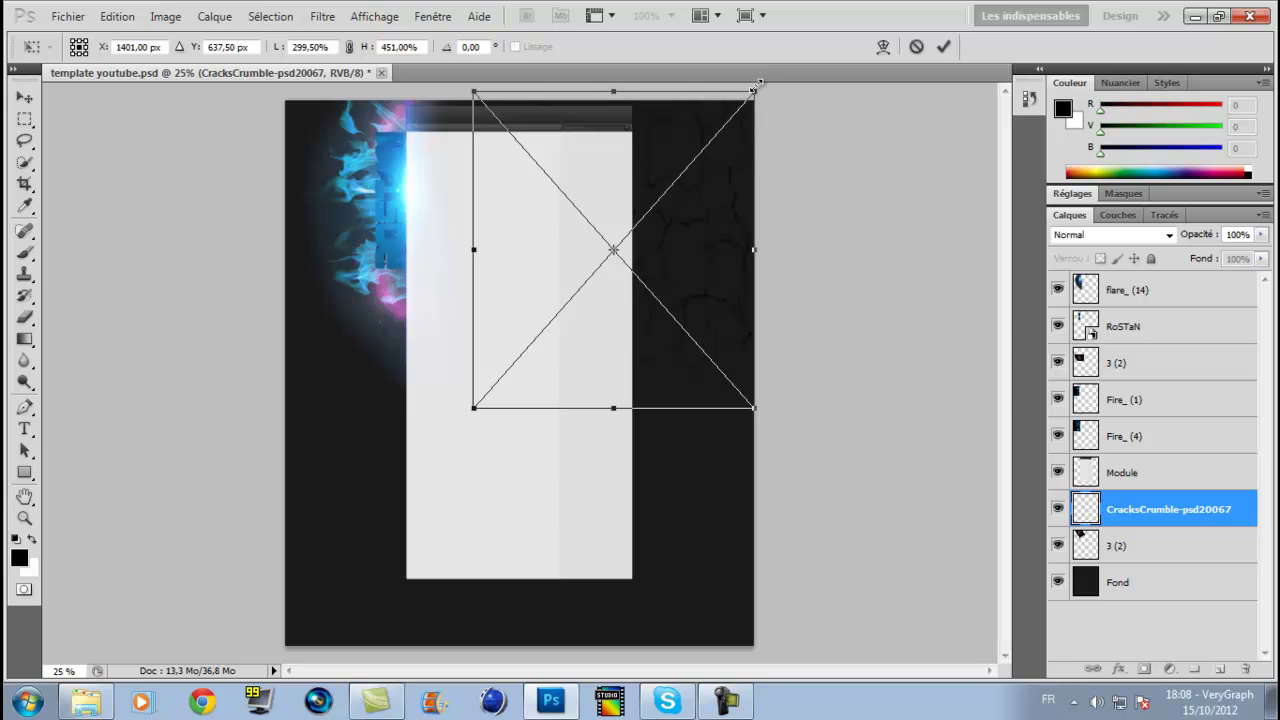
left_click_drag(470, 406, 236, 646)
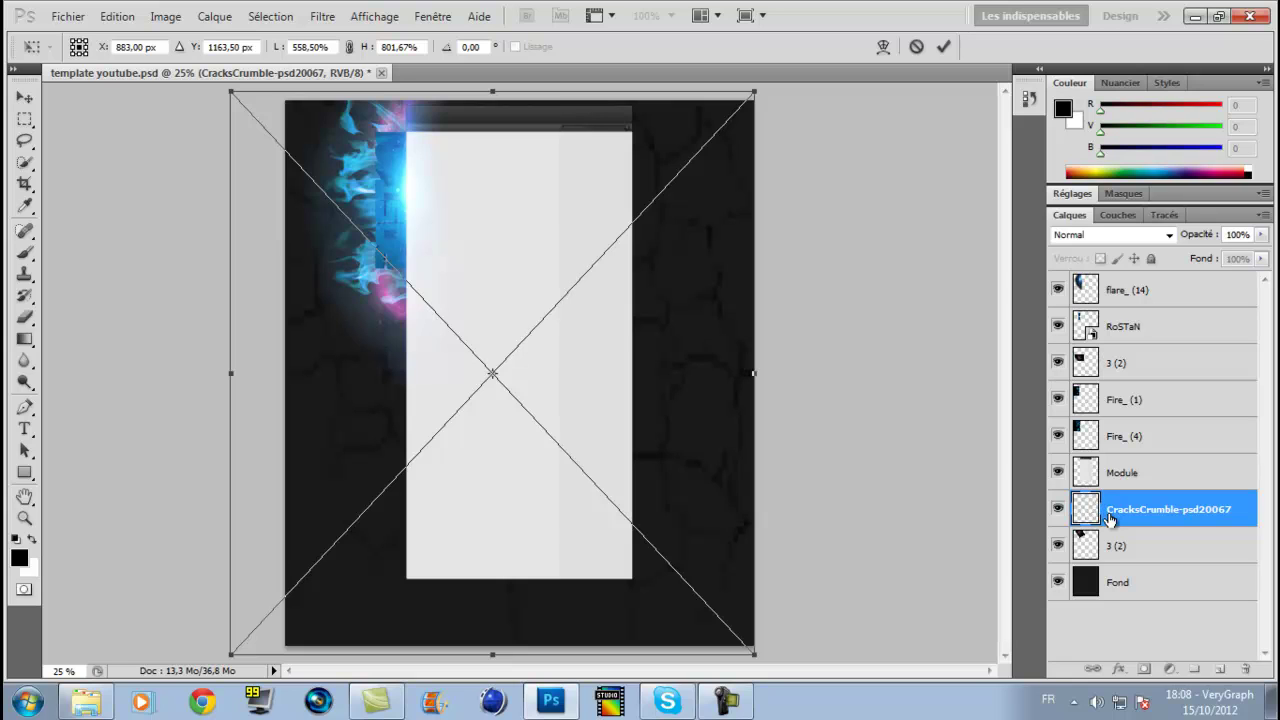
- Try Superposition mode on the CracksCrumble-psd20067 image, validate its placement, and delete the layer
left_click(1110, 234)
left_click(1095, 162)
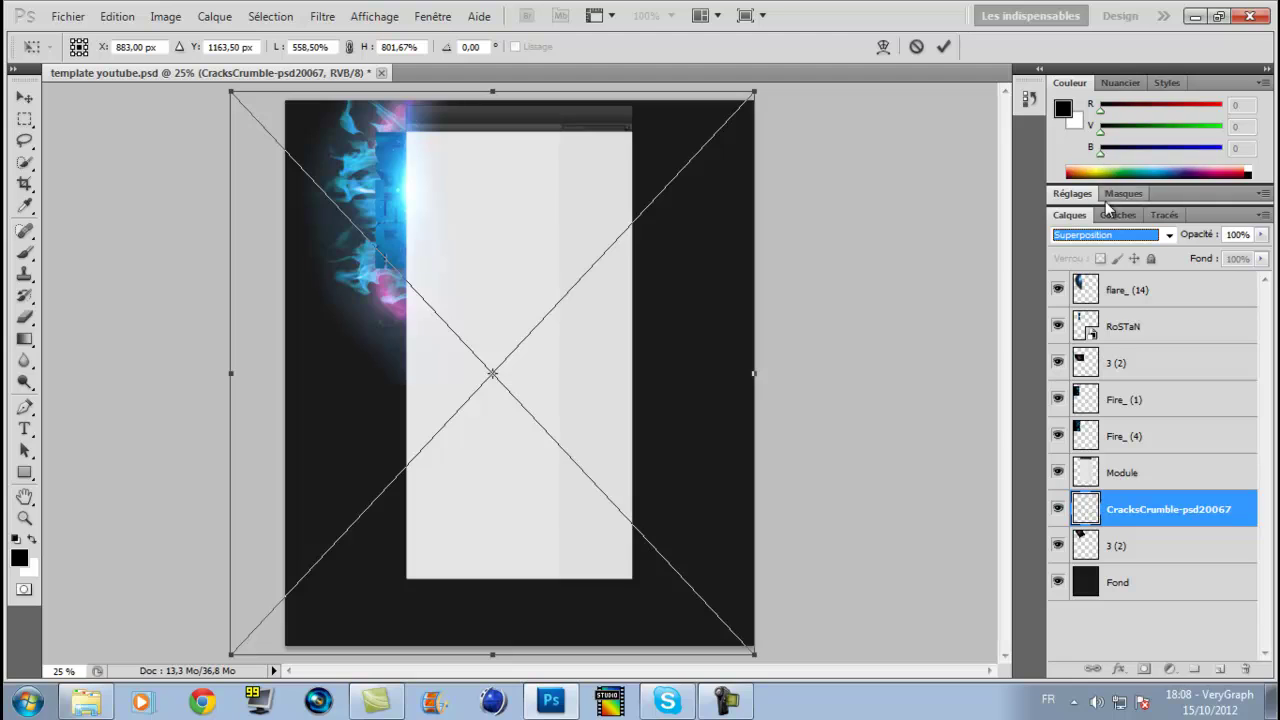
left_click(1125, 510)
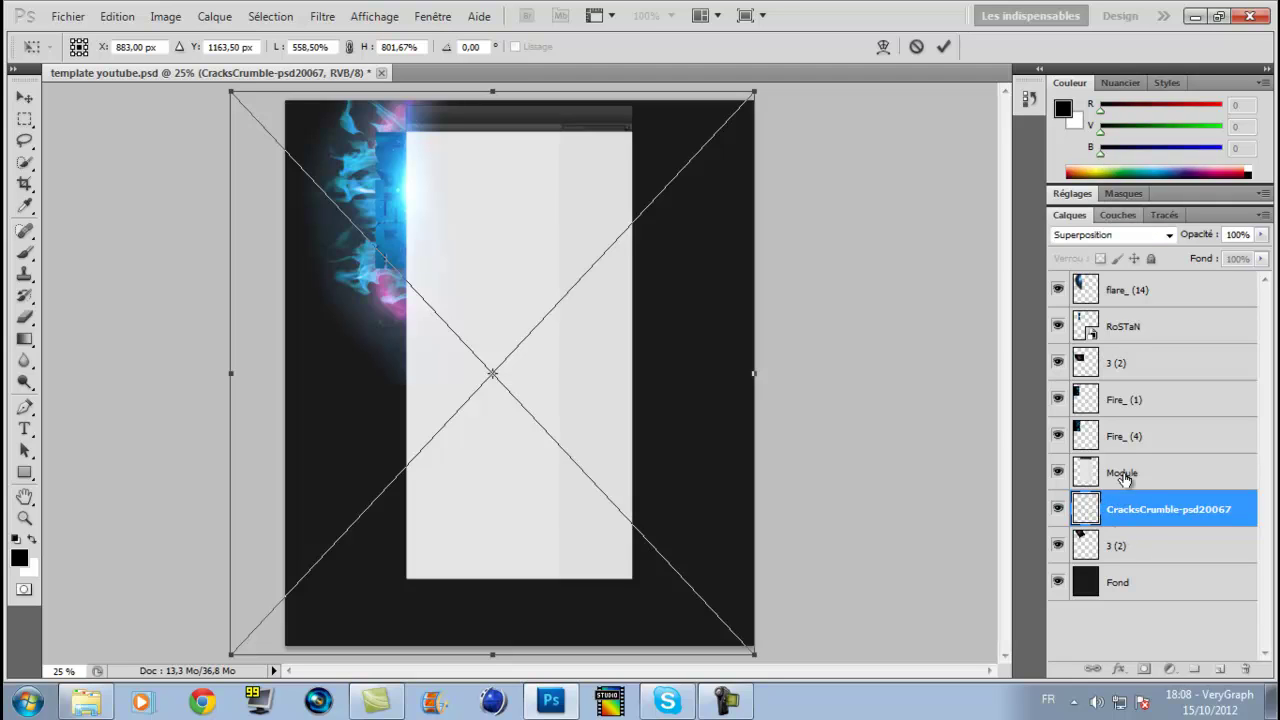
left_click(942, 47)
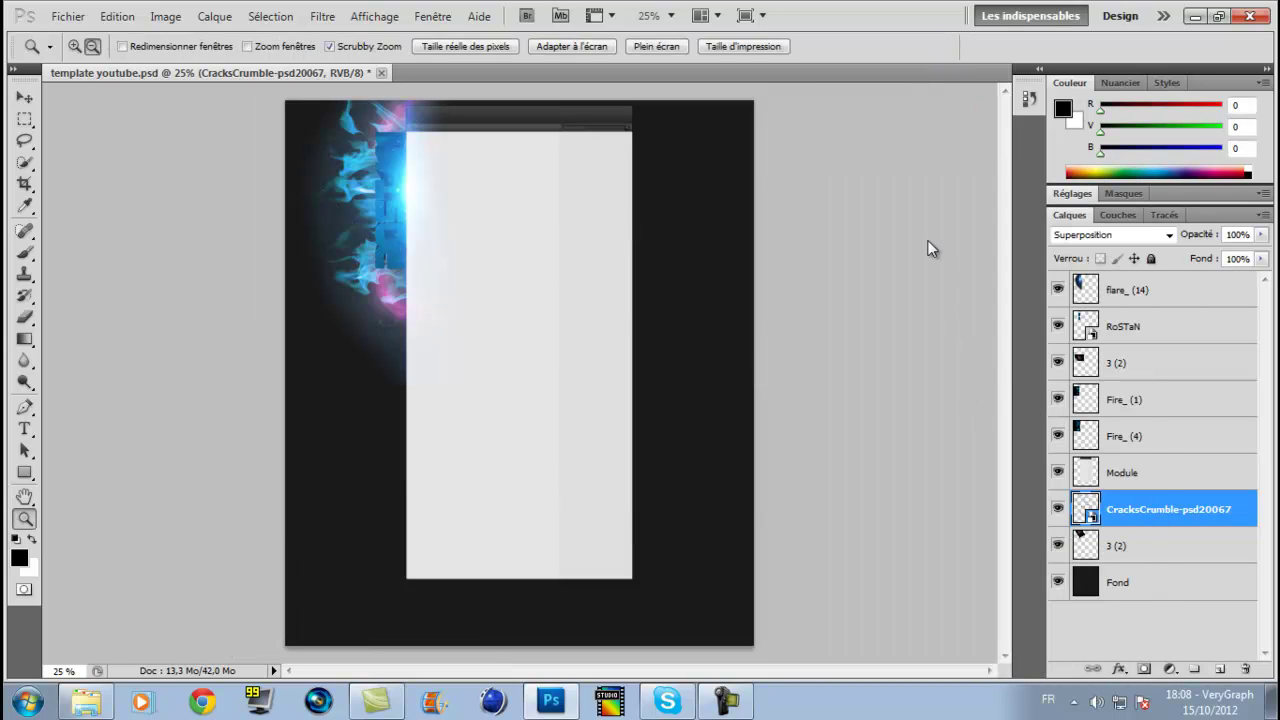
key("Delete")
left_click(596, 280)
- Import the effekt5 image between Module and the lower 3 (2) layer, narrow it to 97.20%, and flip it horizontally and vertically
key("super")
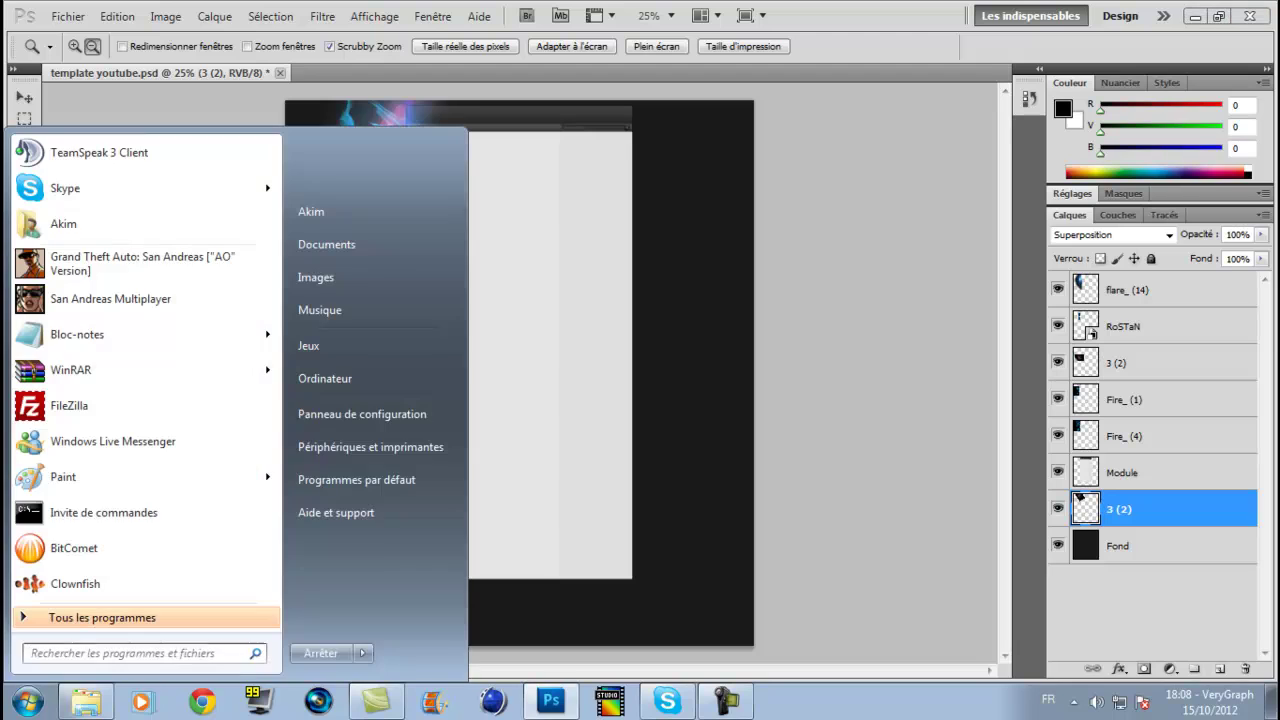
left_click(85, 703)
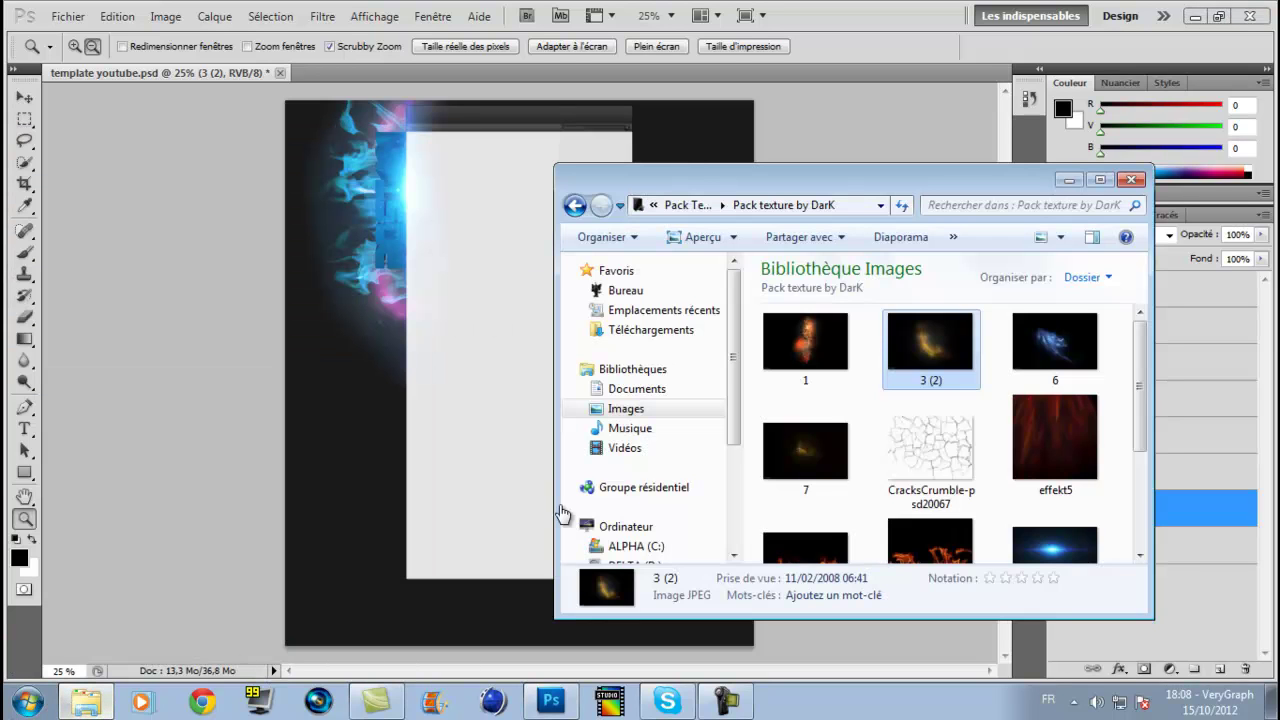
left_click(1075, 468)
left_click_drag(743, 485, 486, 491)
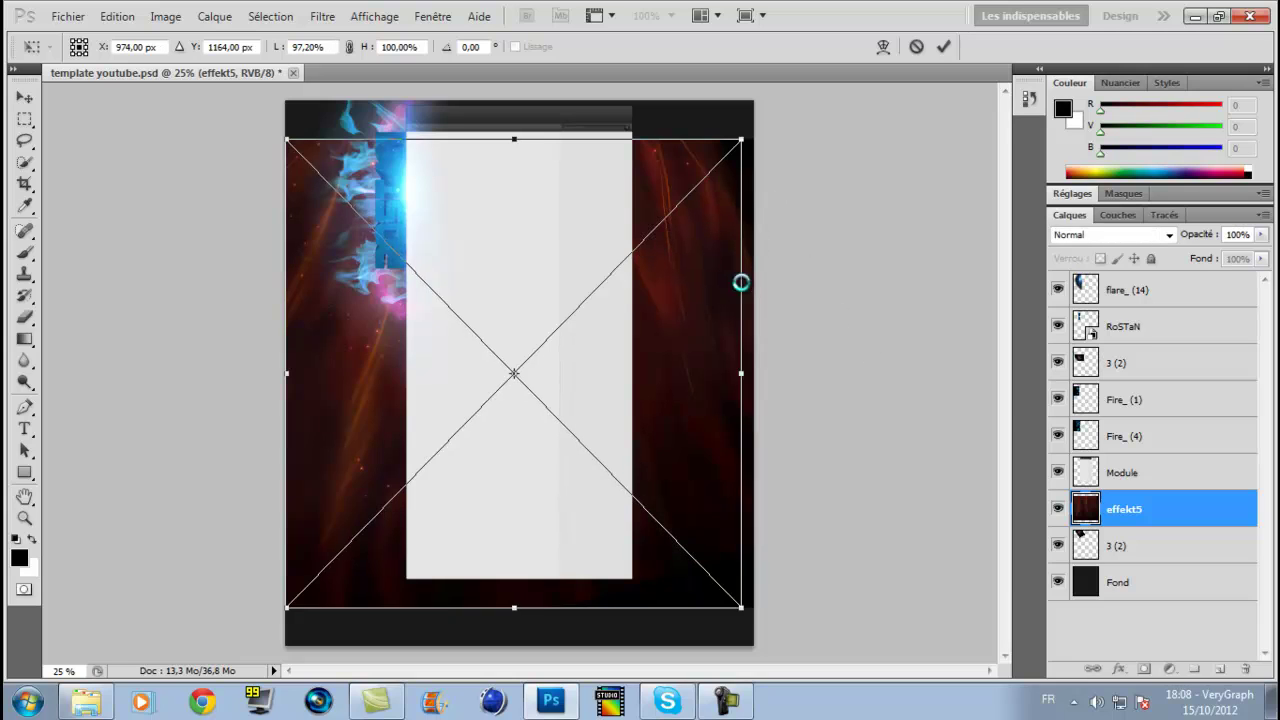
left_click_drag(753, 373, 741, 373)
left_click(711, 502)
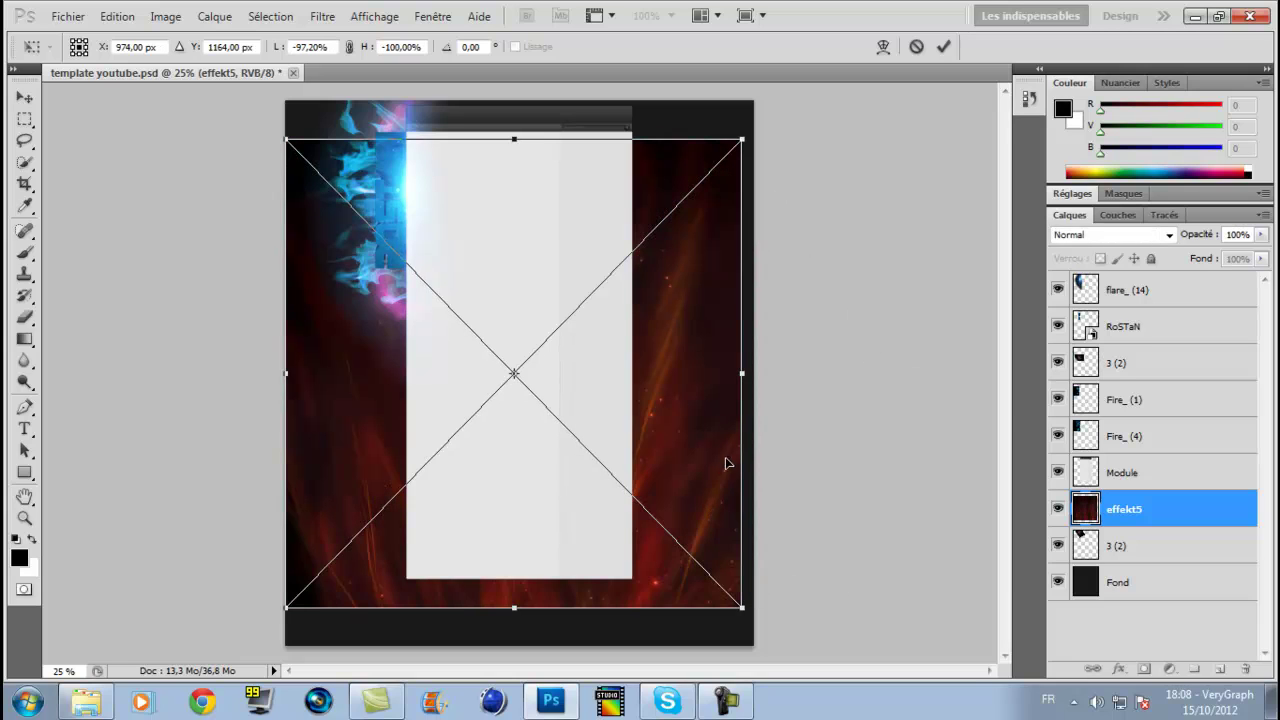
- Enlarge the effekt5 image until it covers the whole canvas, 125.80% wide and 135.20% high with both flips kept, and validate its placement
left_click_drag(741, 607, 763, 649)
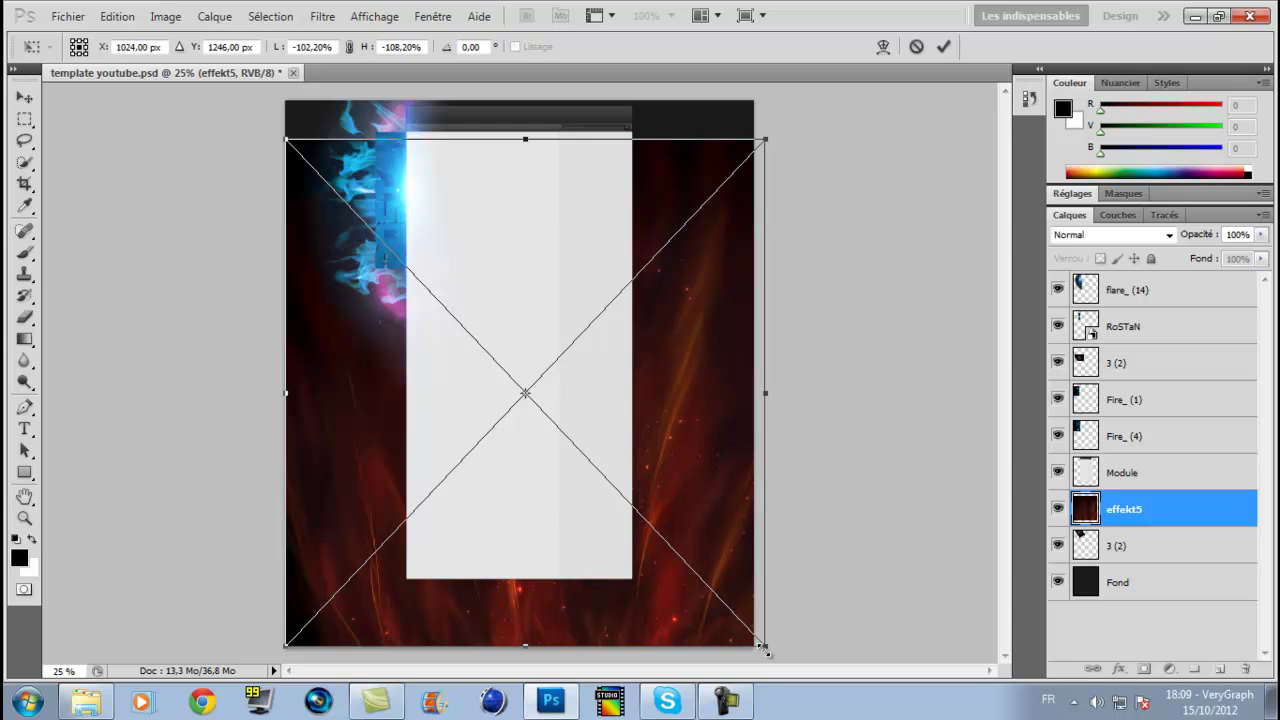
left_click_drag(551, 135, 539, 25)
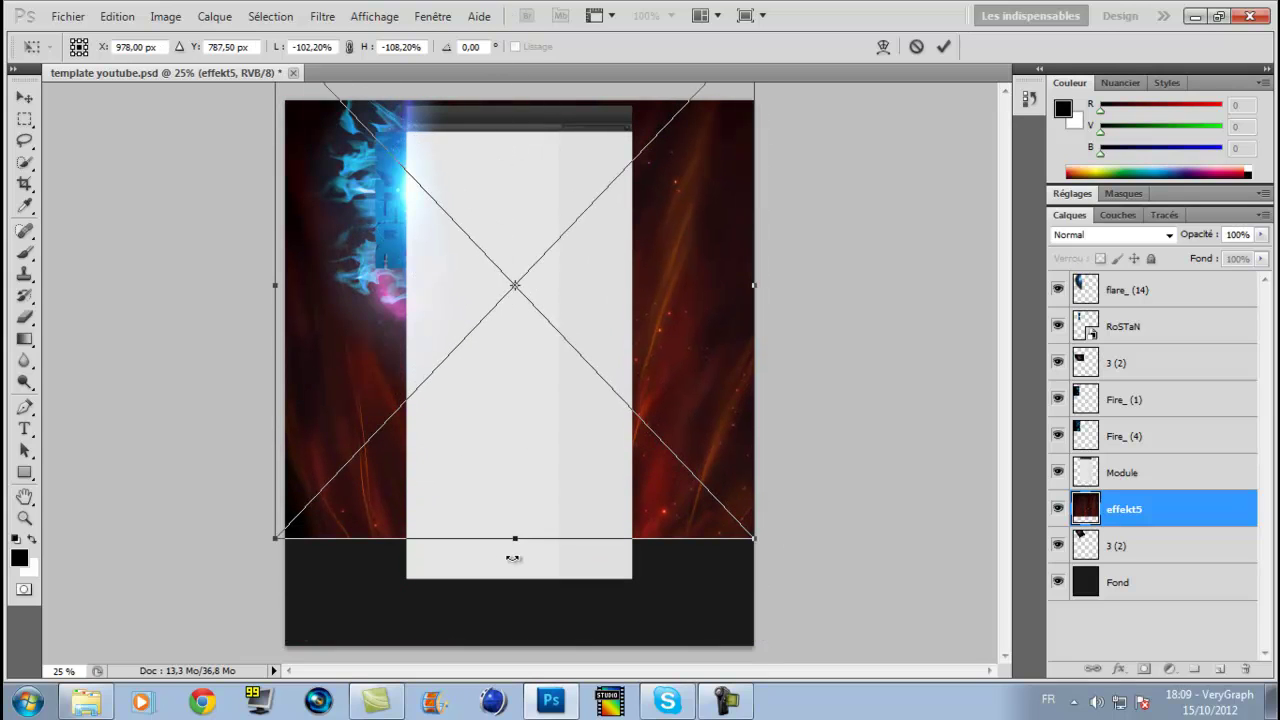
left_click_drag(527, 537, 517, 663)
left_click_drag(280, 350, 165, 349)
left_click_drag(746, 352, 779, 350)
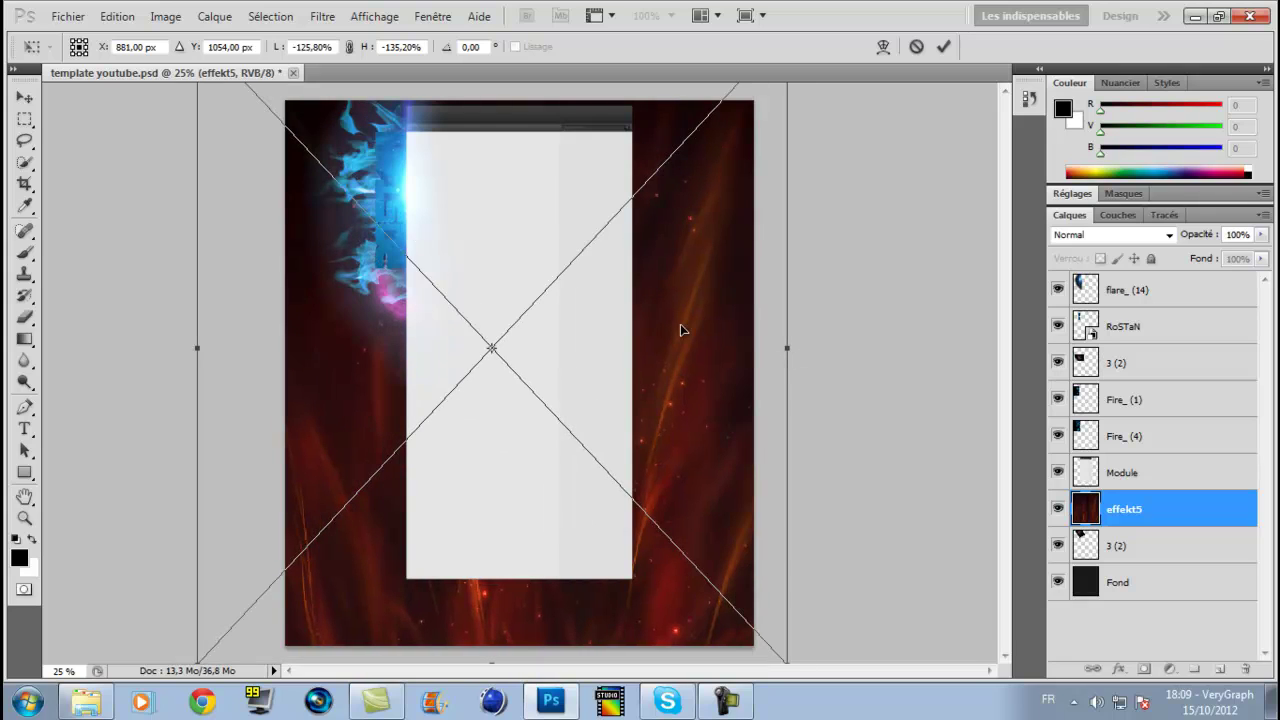
key("z")
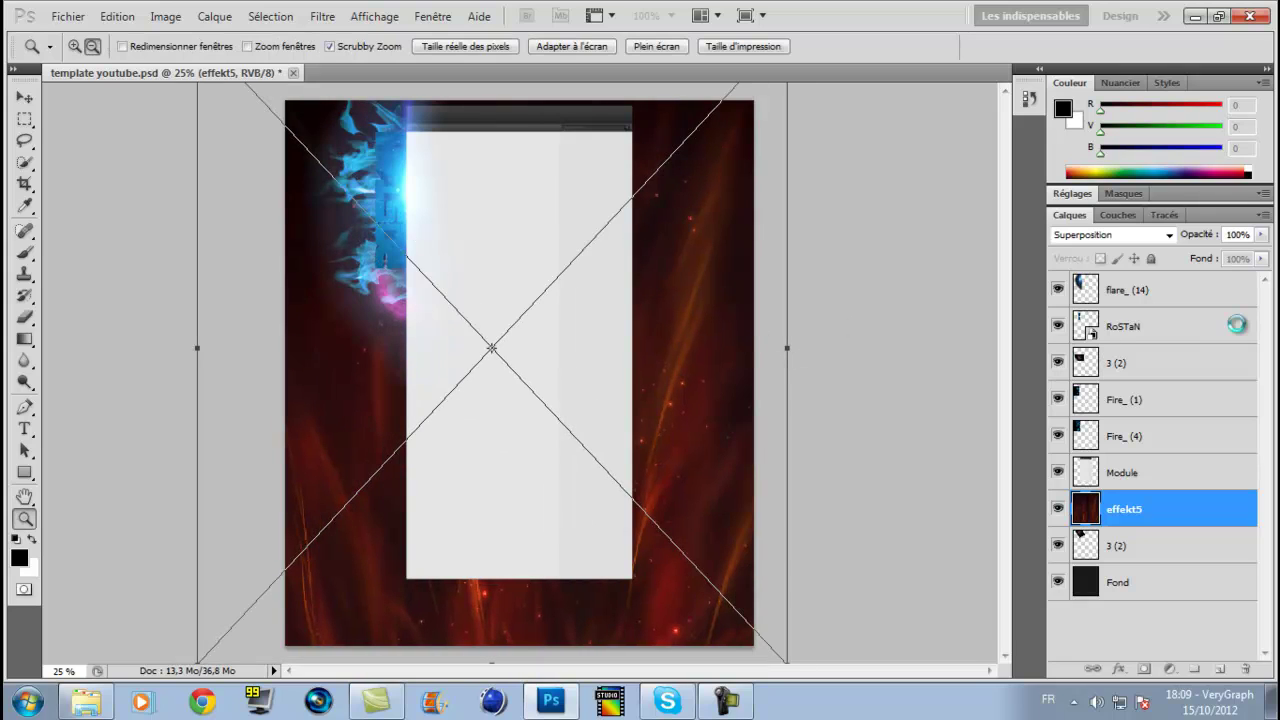
- Rasterize the effekt5 layer and shift its hue from red to magenta-purple with Hue/Saturation
right_click(1183, 523)
left_click(952, 370)
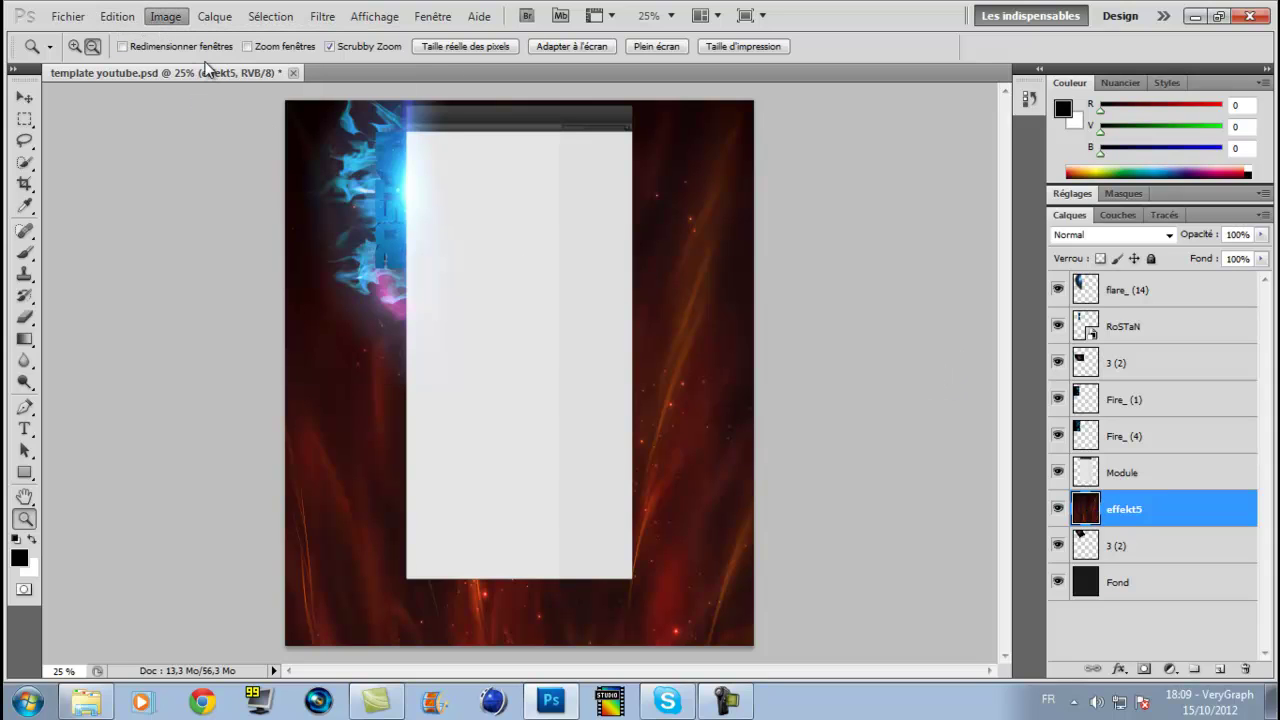
key("ctrl+u")
left_click_drag(795, 241, 762, 236)
left_click(986, 148)
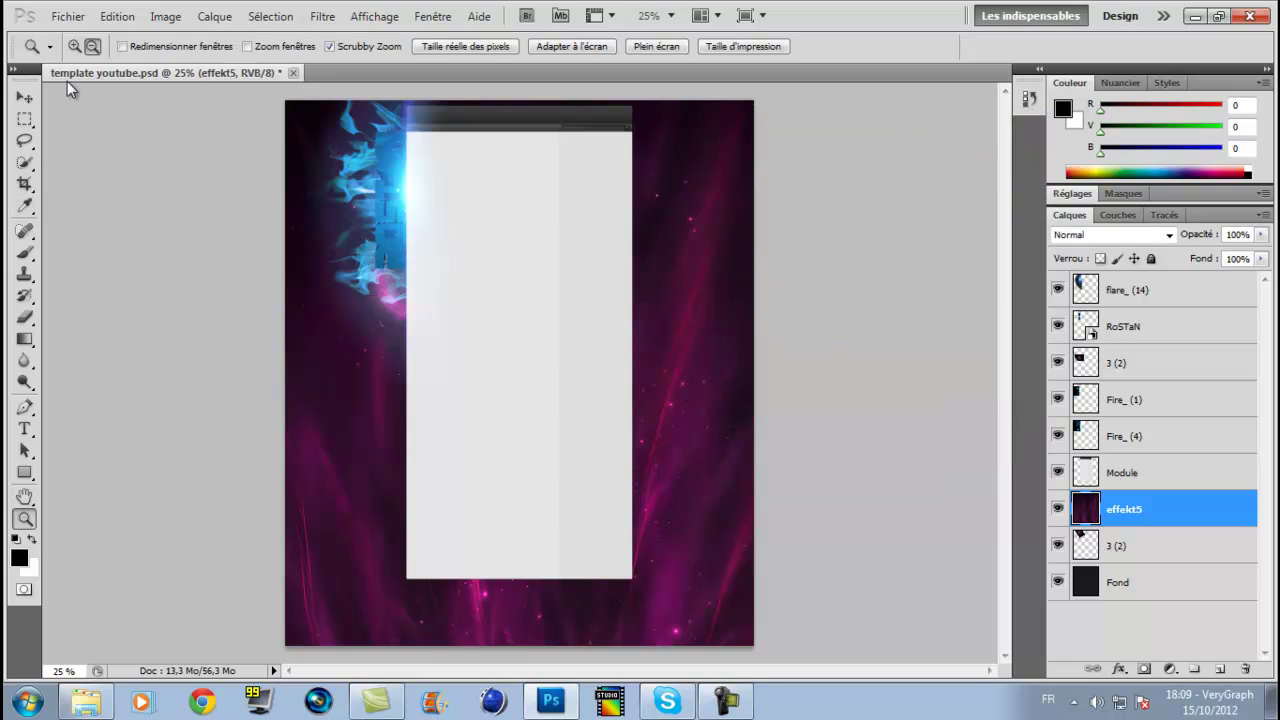
- Import the C4D-R13-Logo image from the Photoshop > Logo folder of the Images library, above effekt5
left_click(5, 706)
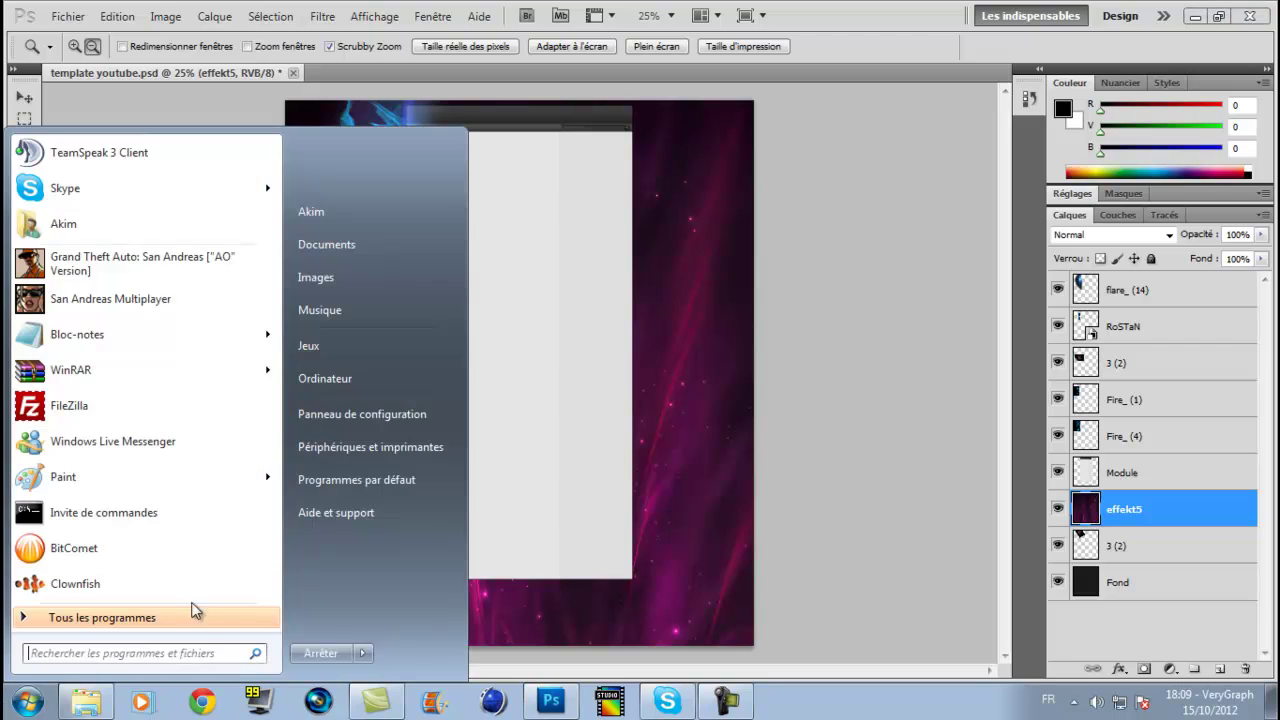
left_click(864, 25)
left_click(64, 17)
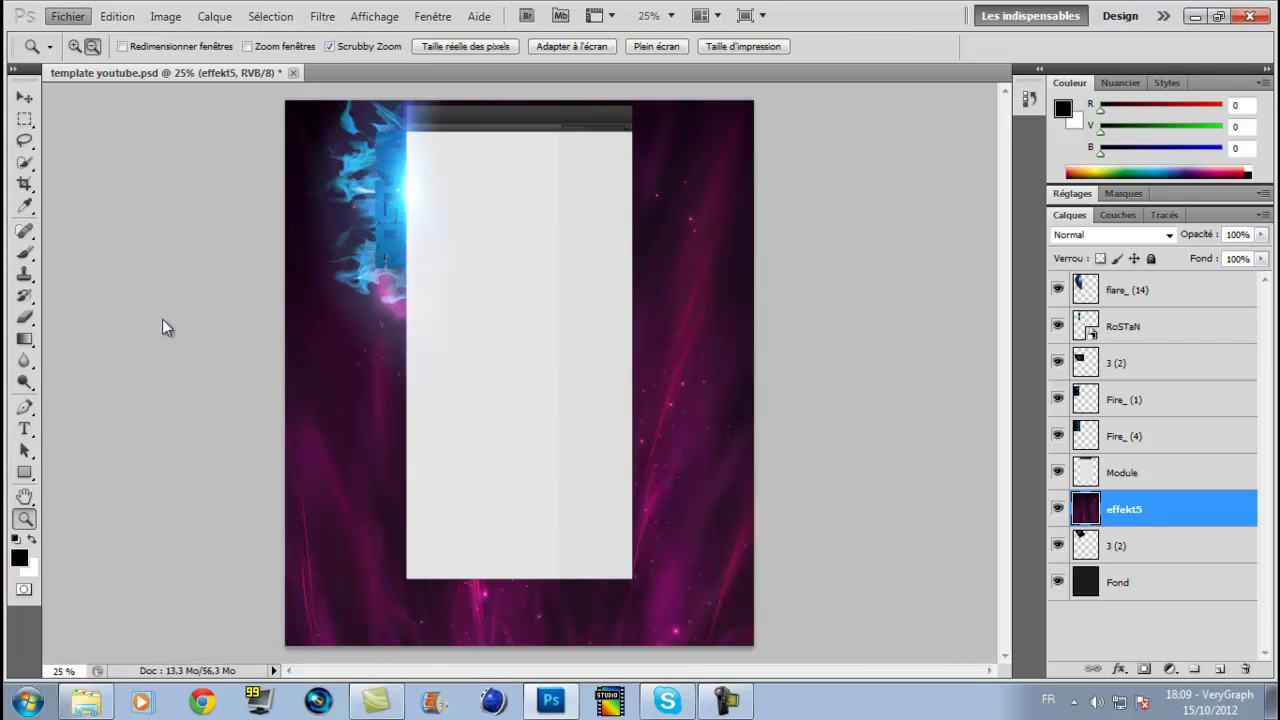
left_click(178, 390)
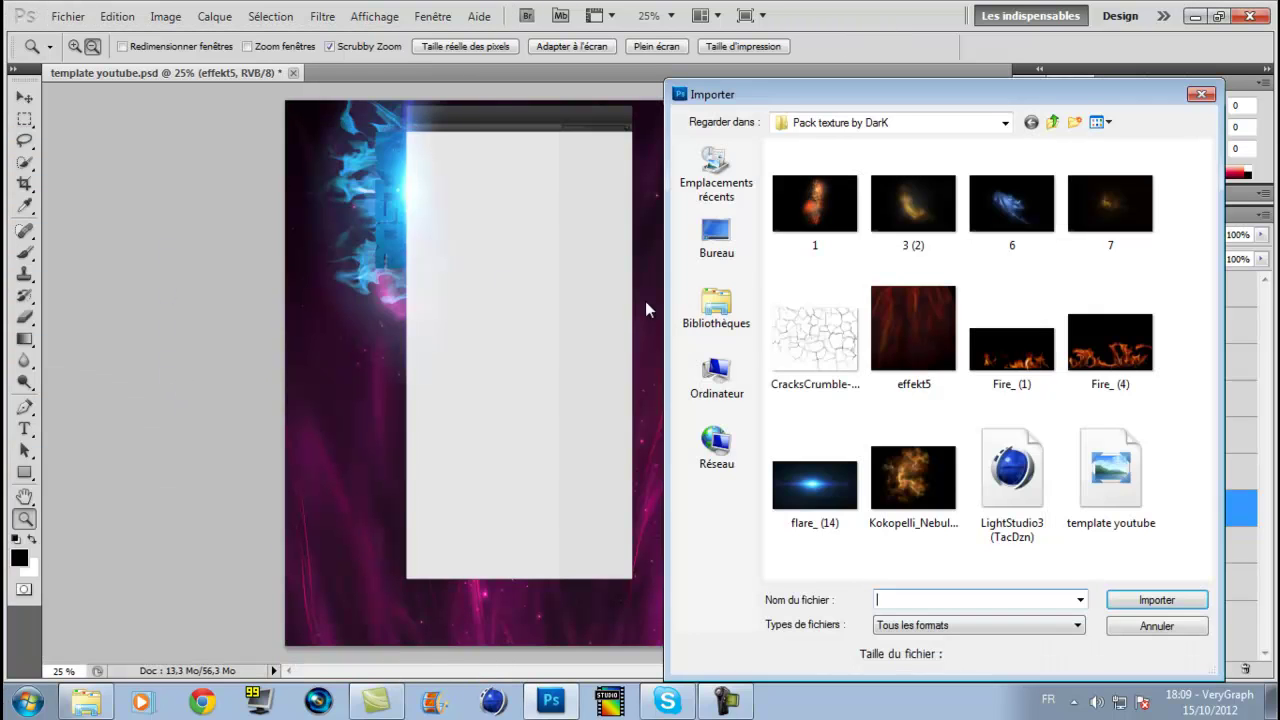
left_click(913, 470)
left_click(716, 305)
double_click(990, 170)
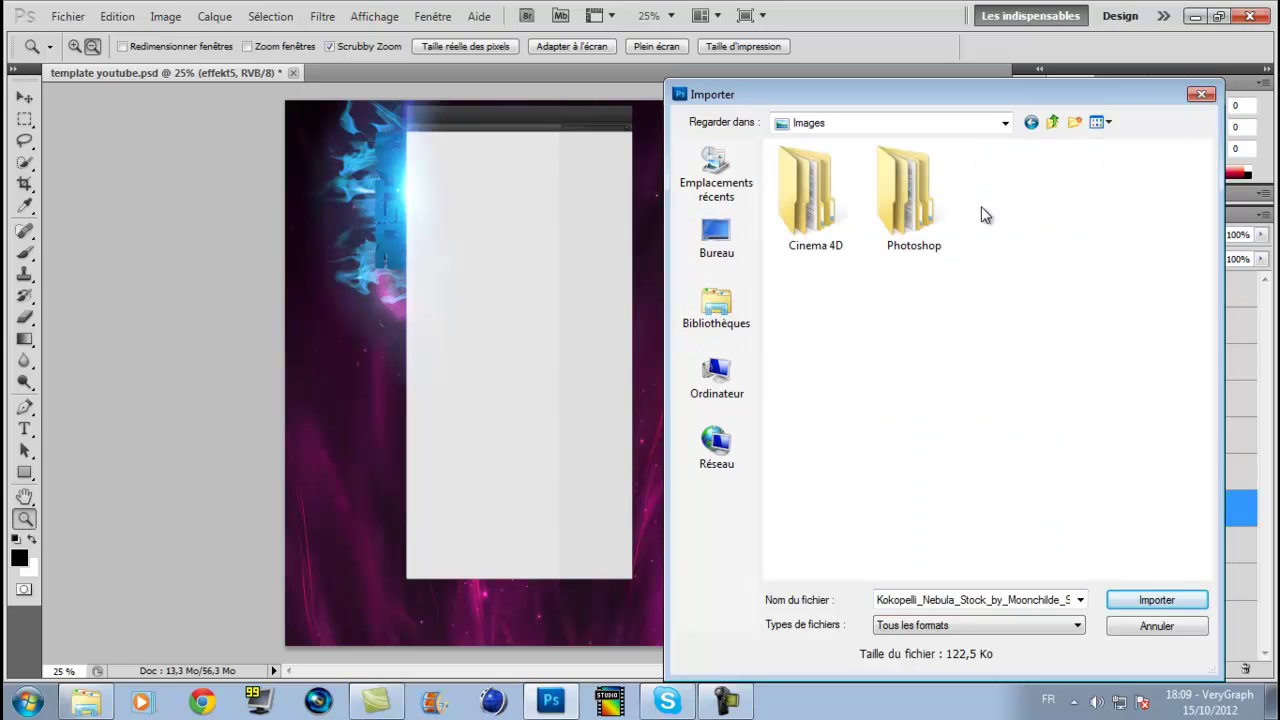
double_click(907, 190)
double_click(913, 195)
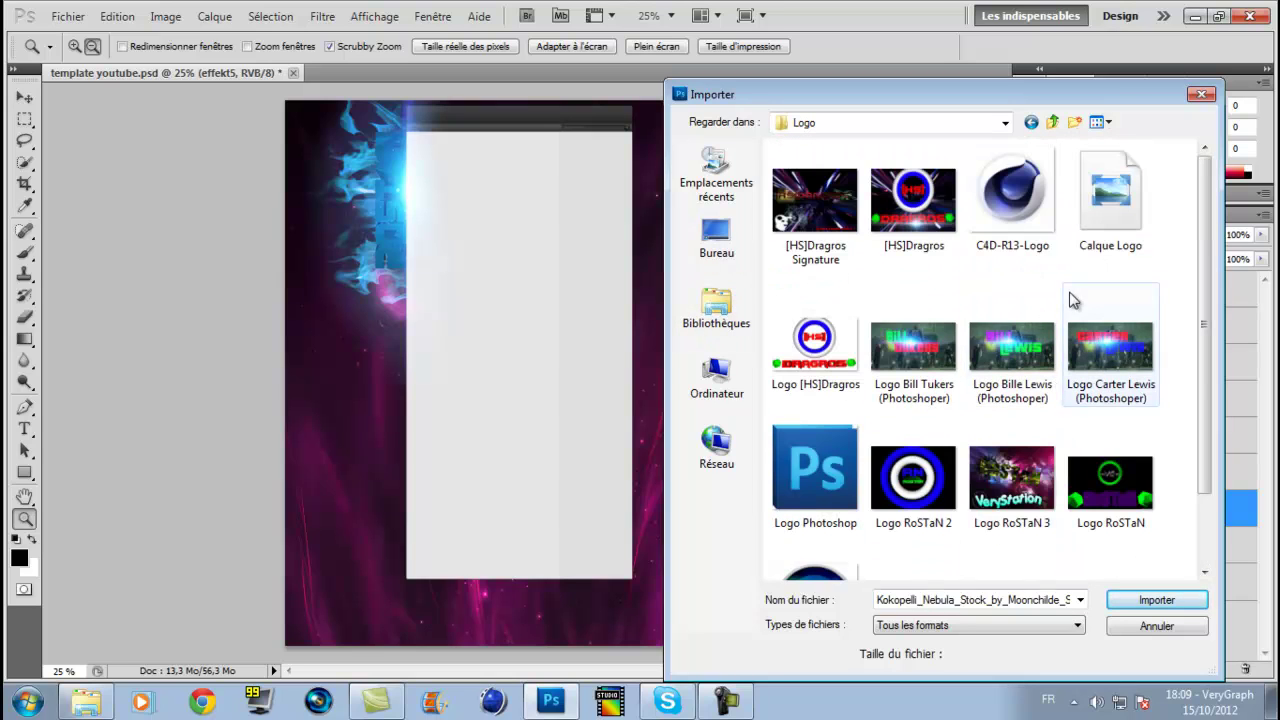
left_click(1012, 190)
left_click(1158, 599)
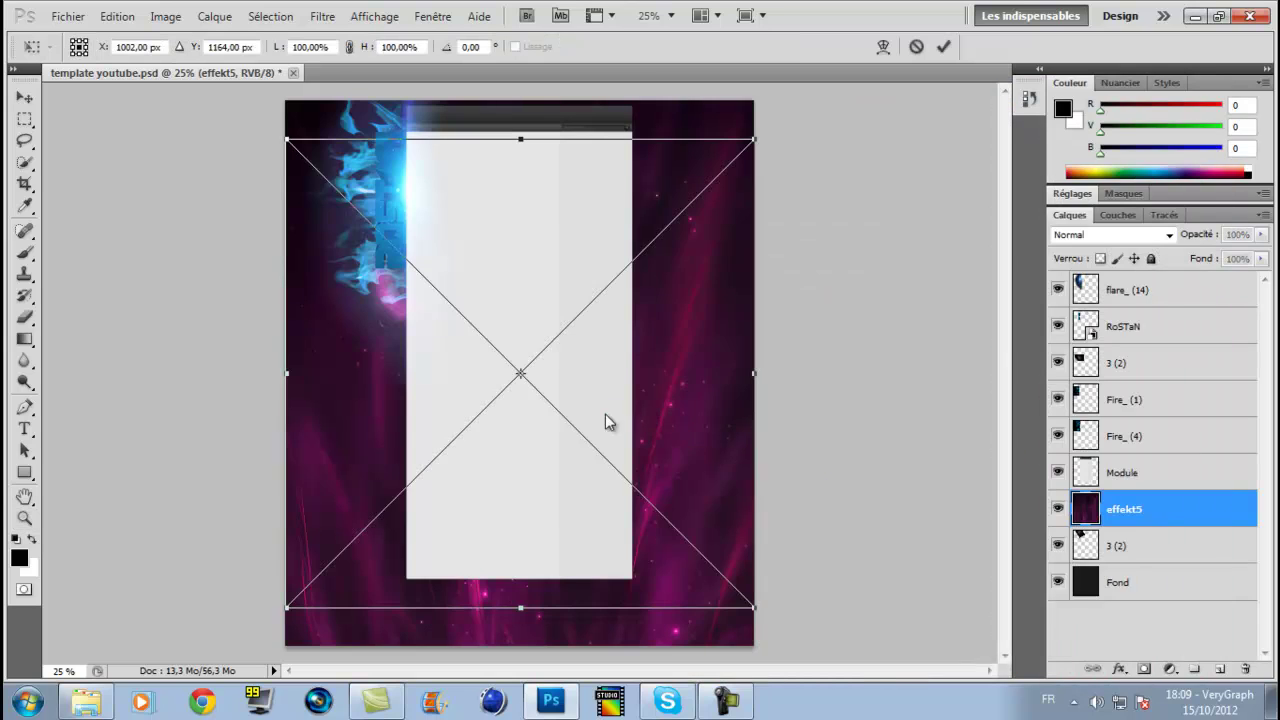
- Scale the C4D-R13-Logo image to 11.40% wide and 10.35% high, place it beside the upper right corner of Module, and validate
left_click_drag(680, 229, 770, 203)
left_click_drag(845, 107, 560, 396)
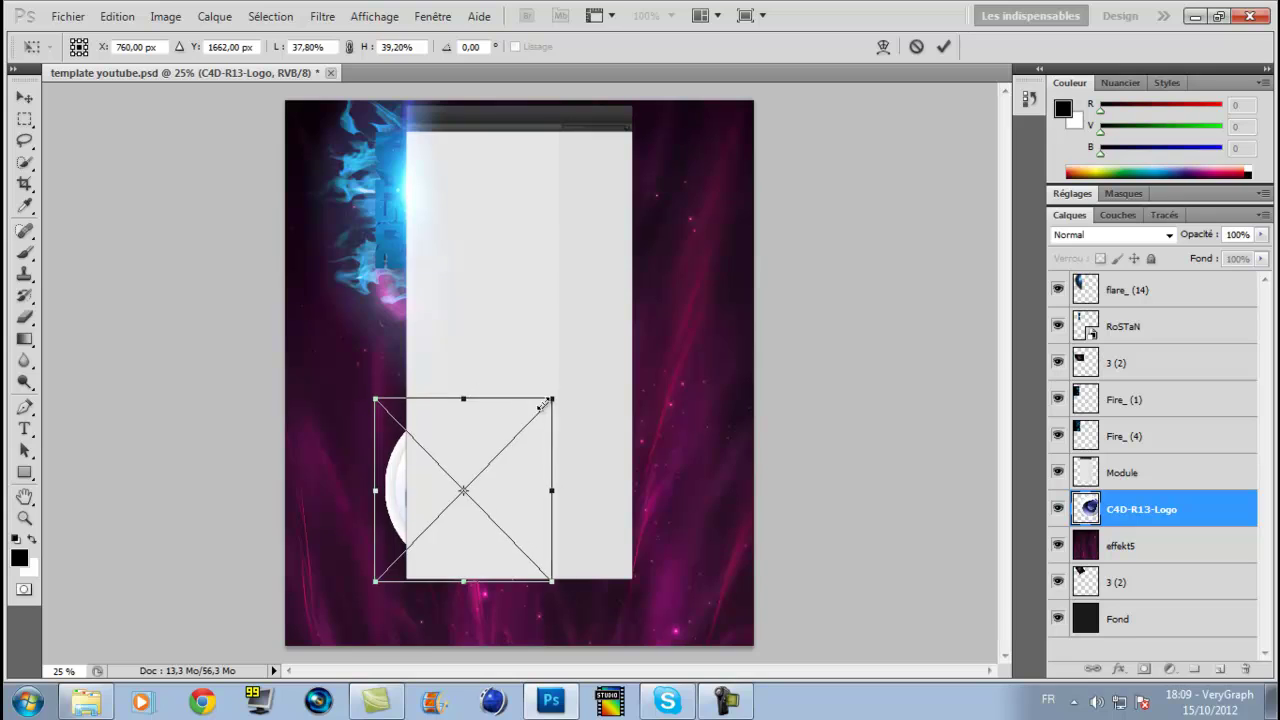
left_click_drag(475, 420, 699, 125)
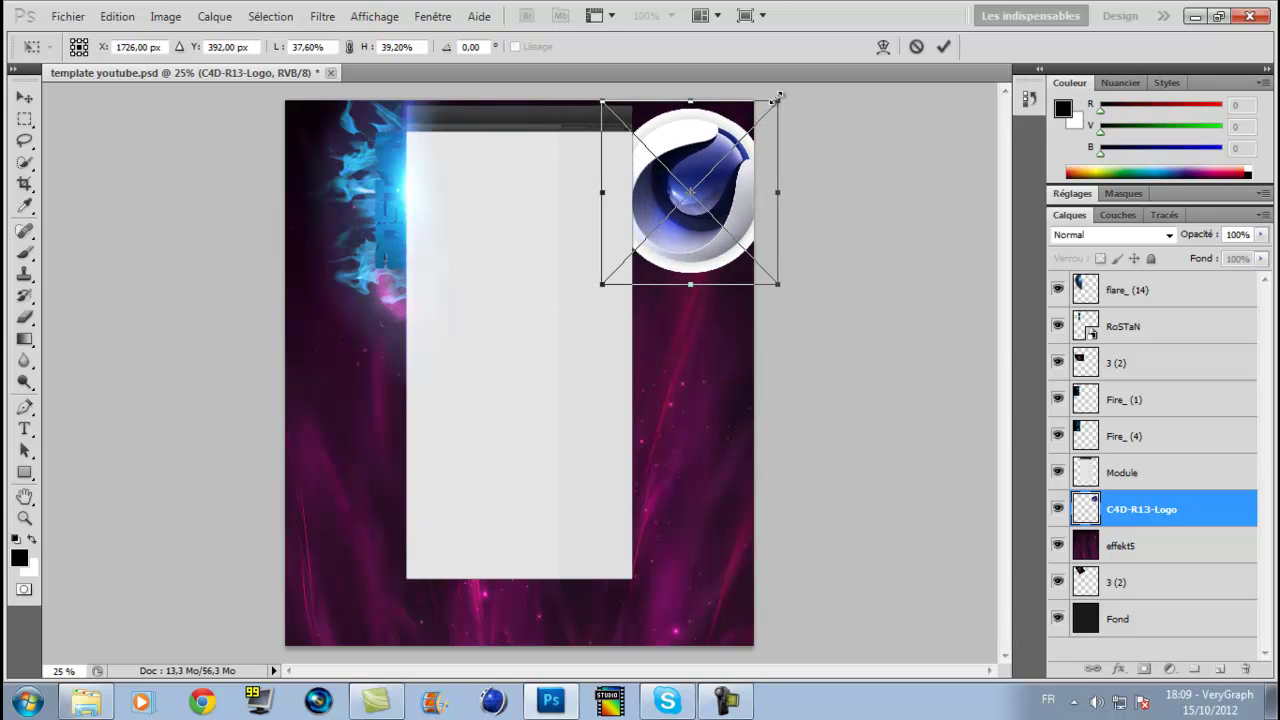
left_click_drag(777, 97, 688, 220)
left_click_drag(645, 250, 686, 113)
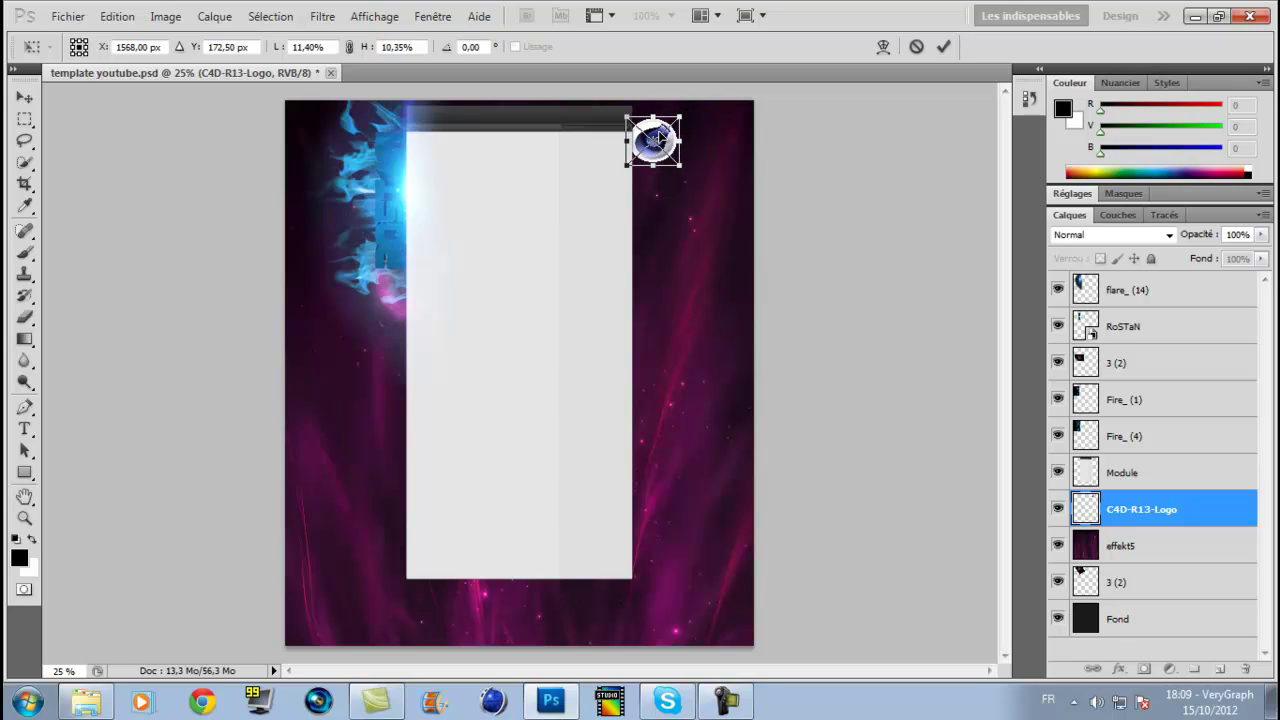
left_click(943, 47)
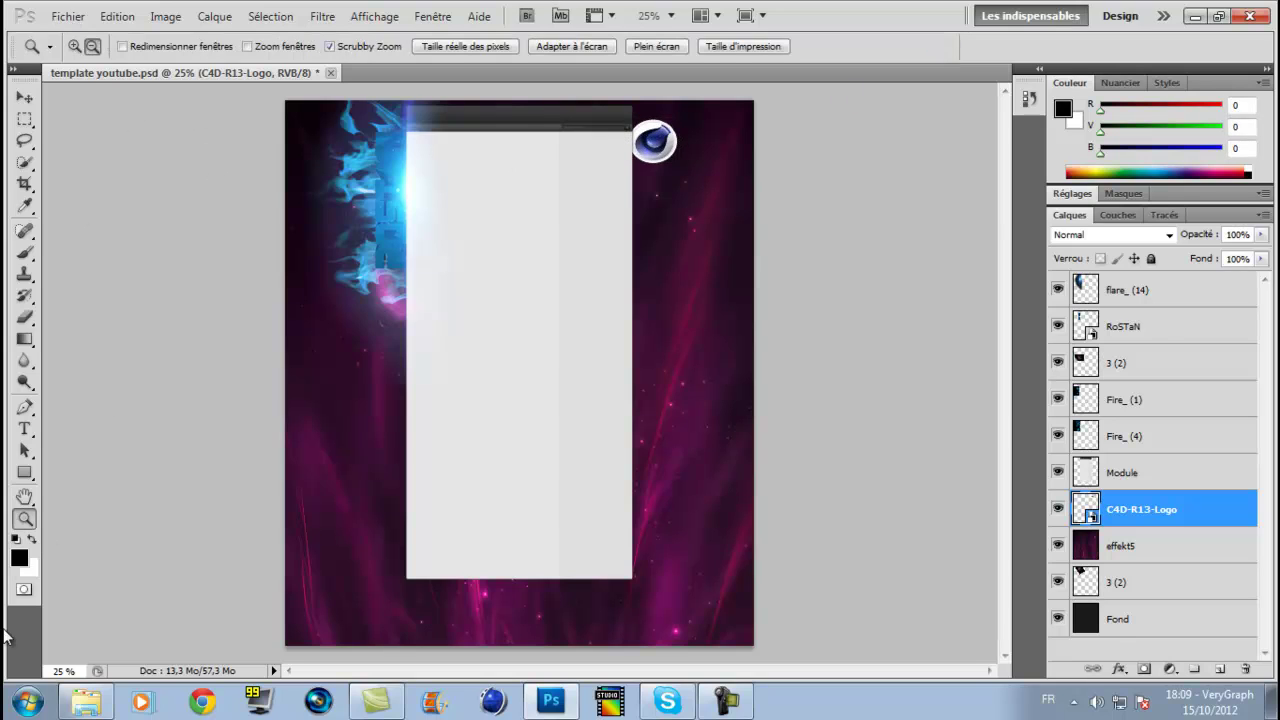
- Bring the Logo Photoshop image from the Images > Photoshop > Logo folder in File Explorer into the YouTube template document
left_click(86, 701)
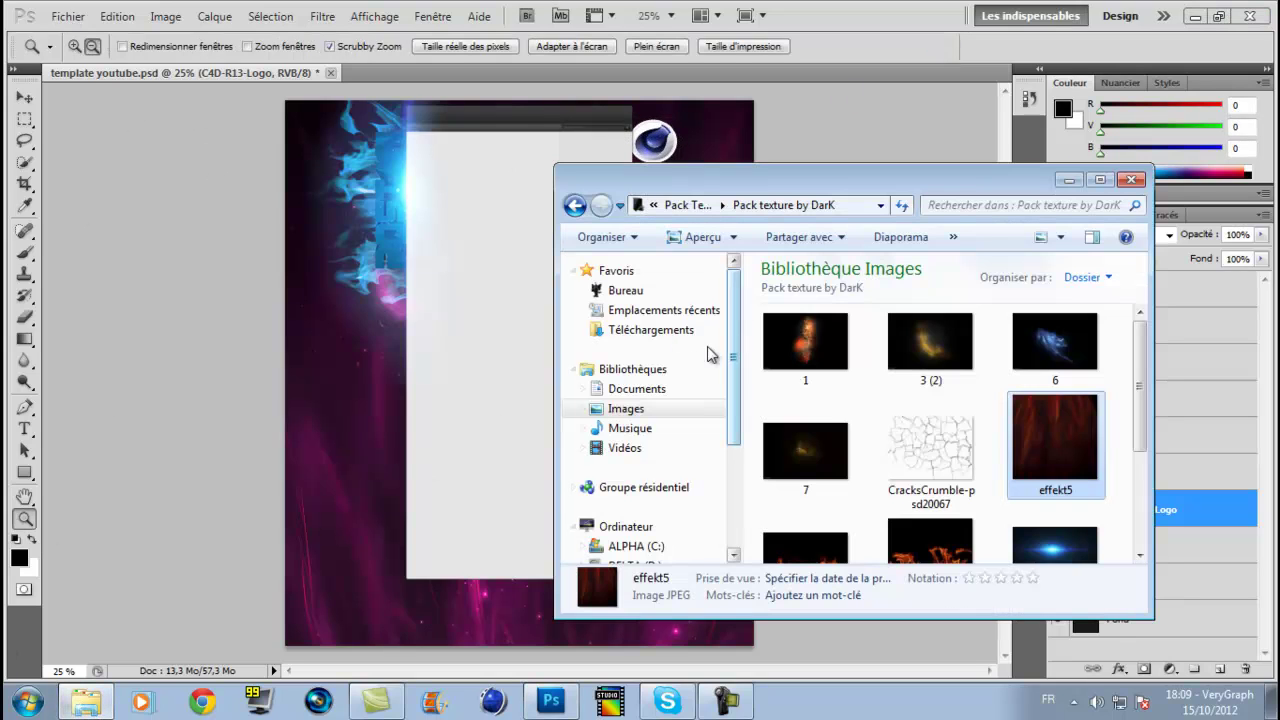
left_click(622, 410)
double_click(934, 356)
double_click(945, 370)
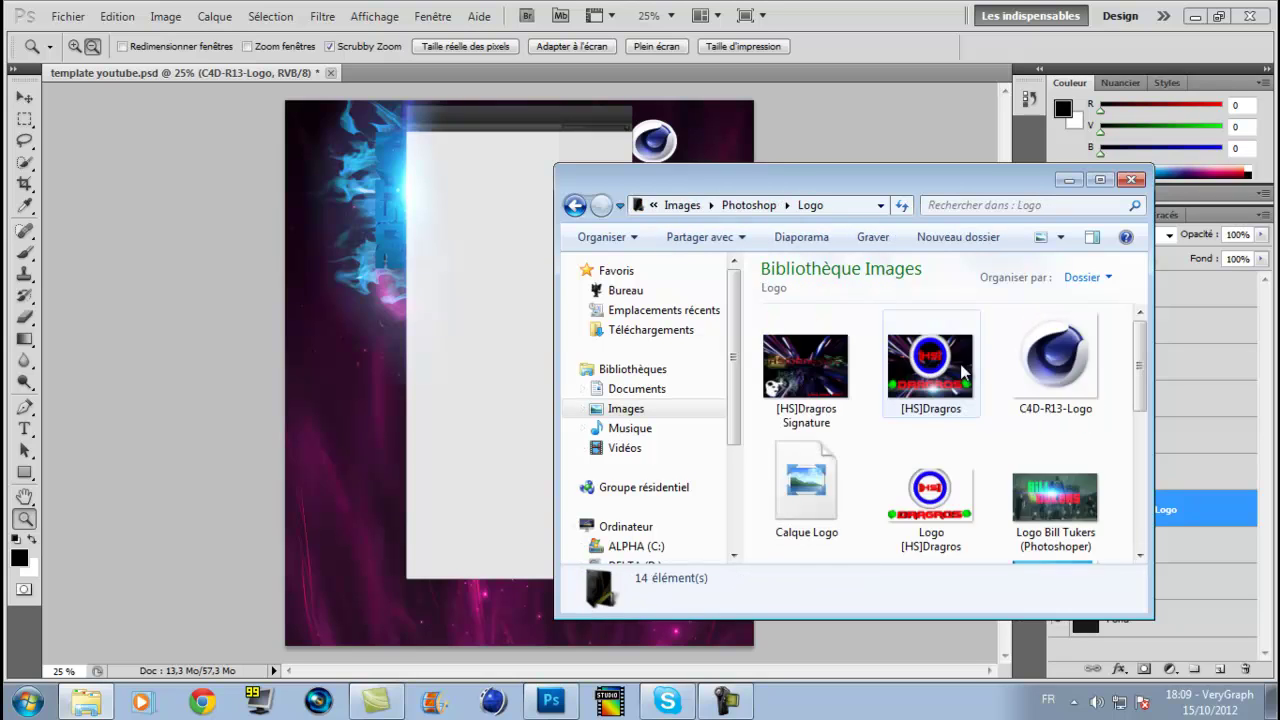
scroll(943, 429, "down", 3)
scroll(955, 487, "up", 2)
scroll(955, 487, "up", 1)
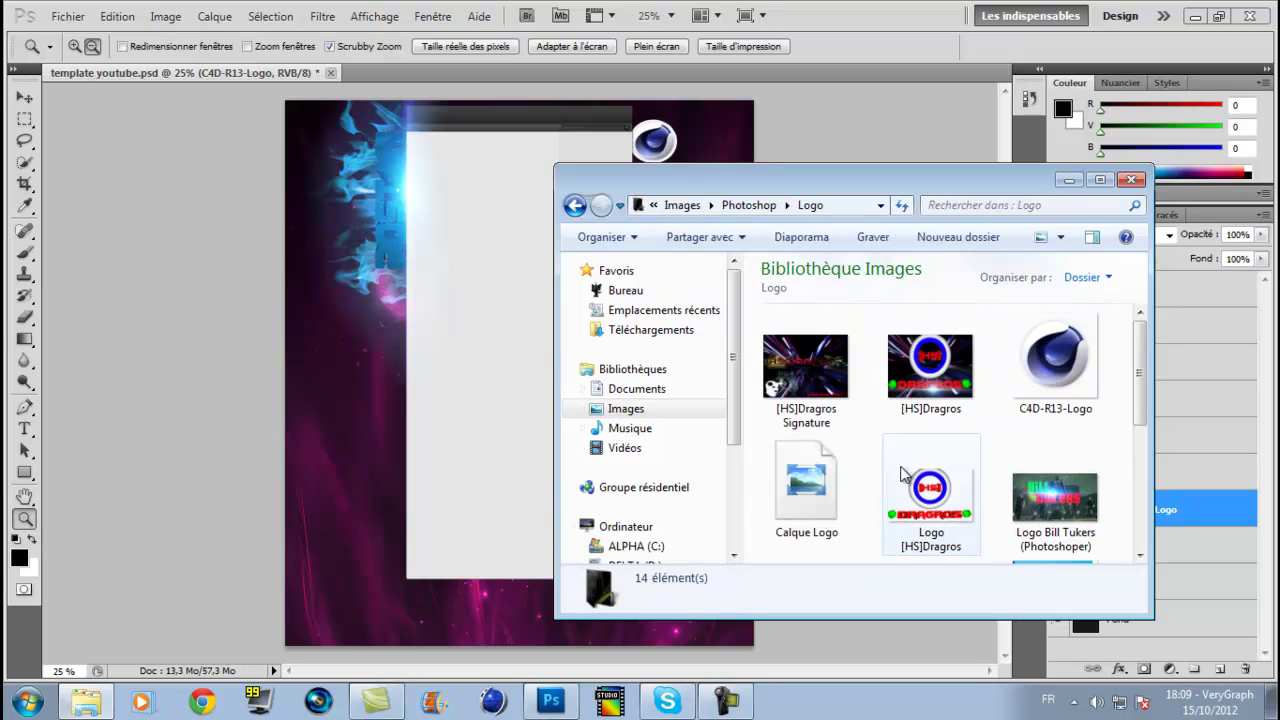
scroll(1055, 474, "down", 1)
left_click(1077, 483)
double_click(1077, 483)
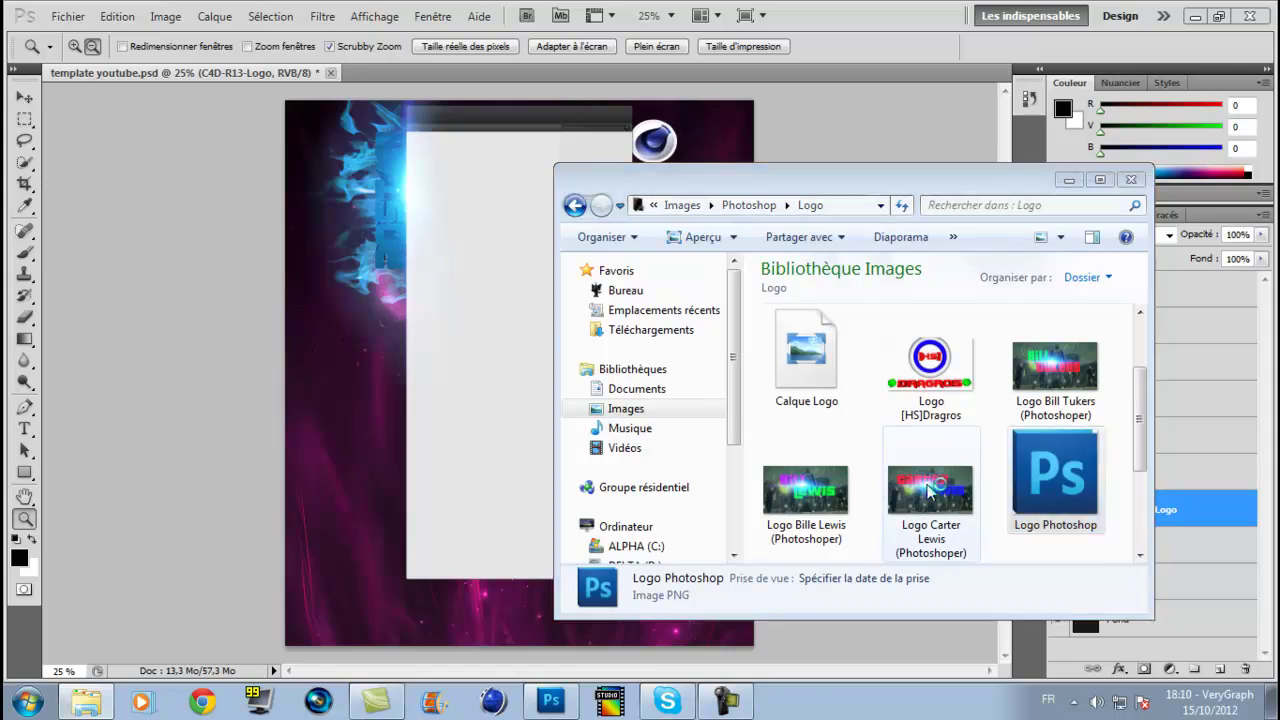
key("alt+F4")
left_click_drag(1078, 493, 457, 494)
- Scale the Logo Photoshop image to 25.10% wide and 22.32% high, place it directly below the C4D logo, and validate
left_click_drag(543, 306, 727, 216)
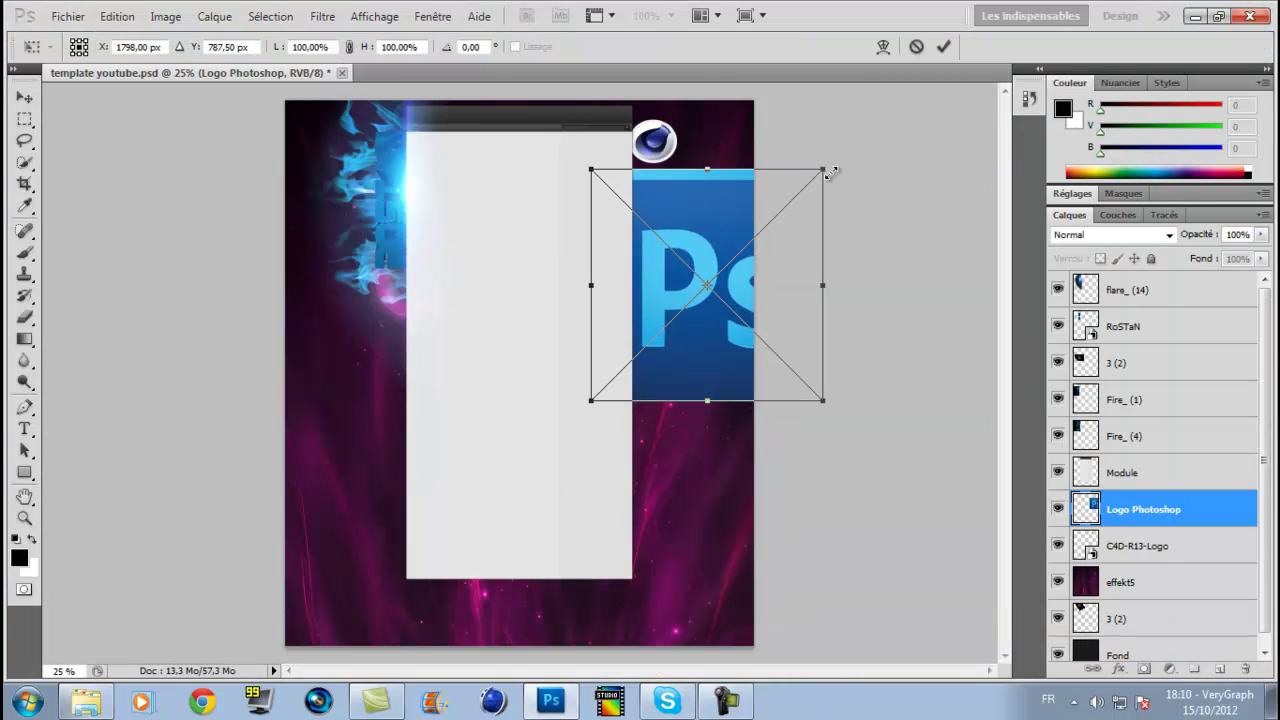
left_click_drag(822, 169, 669, 188)
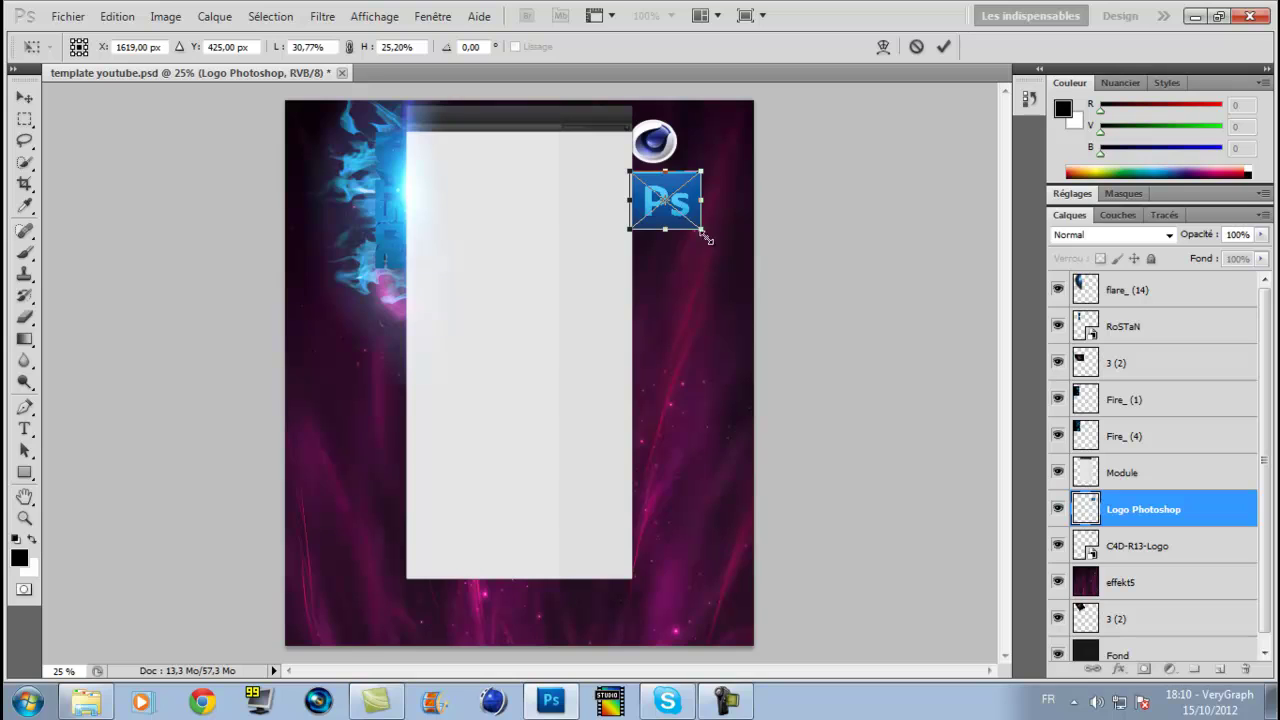
left_click_drag(701, 231, 689, 224)
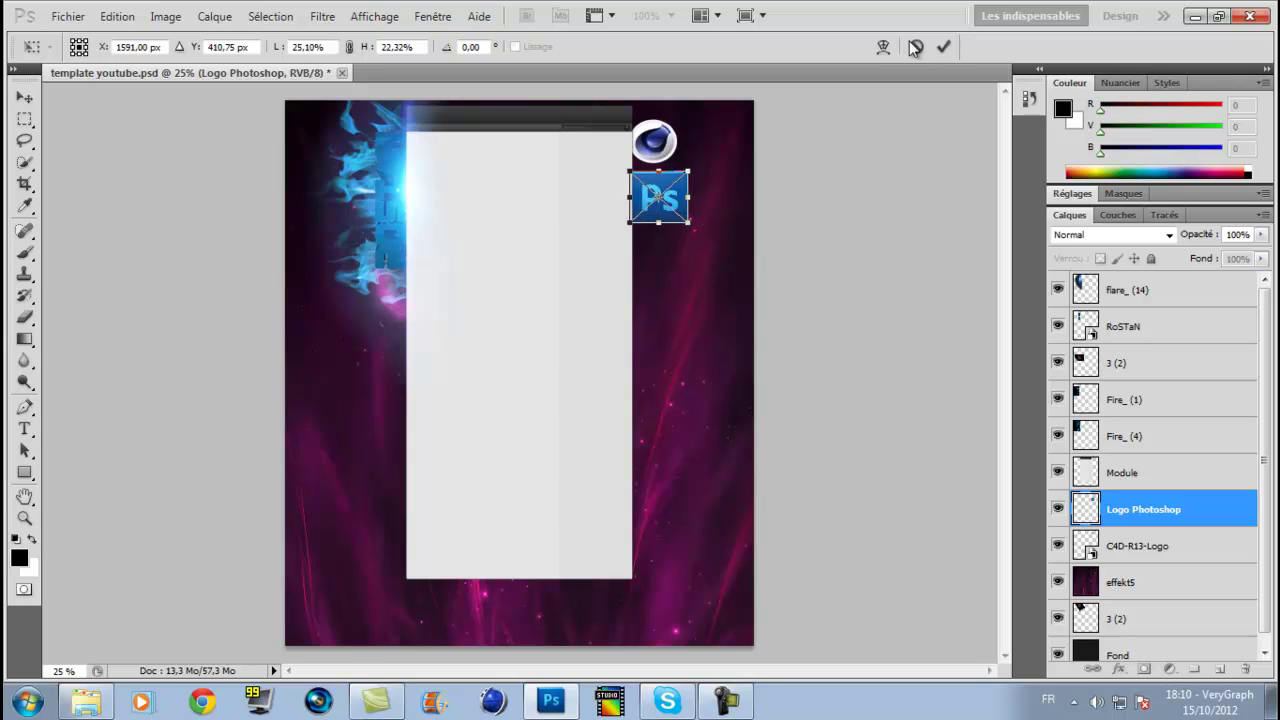
left_click(945, 47)
key("z")
- Bring the Logo Vegas Pro 11 image from the Logo folder into the document and place it directly below the Photoshop logo
left_click(84, 703)
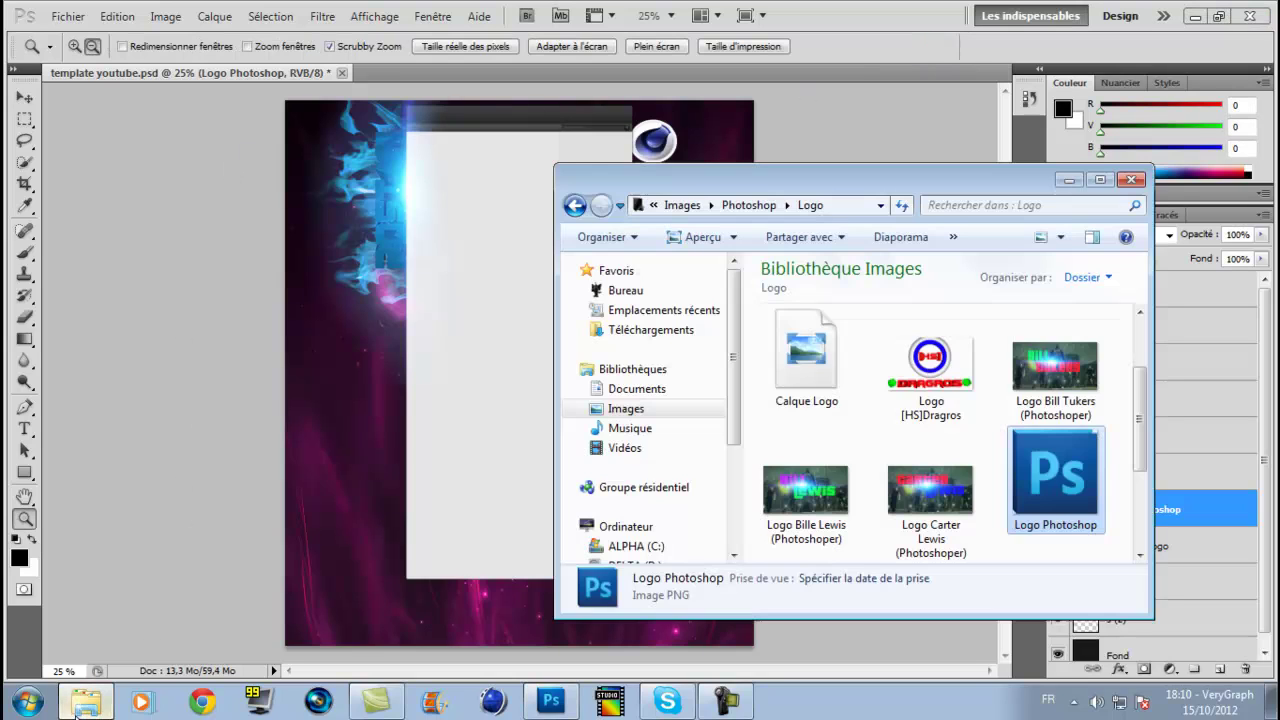
left_click(1060, 377)
scroll(1060, 377, "down", 3)
left_click(829, 522)
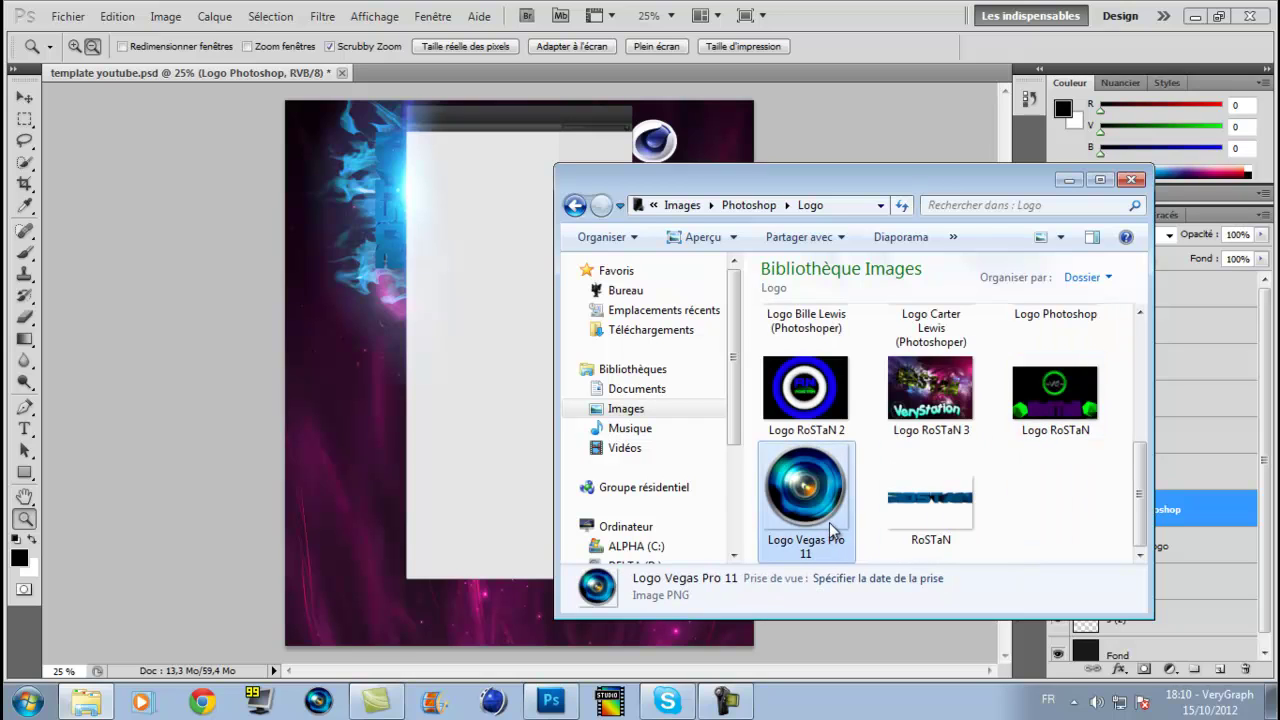
left_click_drag(563, 481, 466, 474)
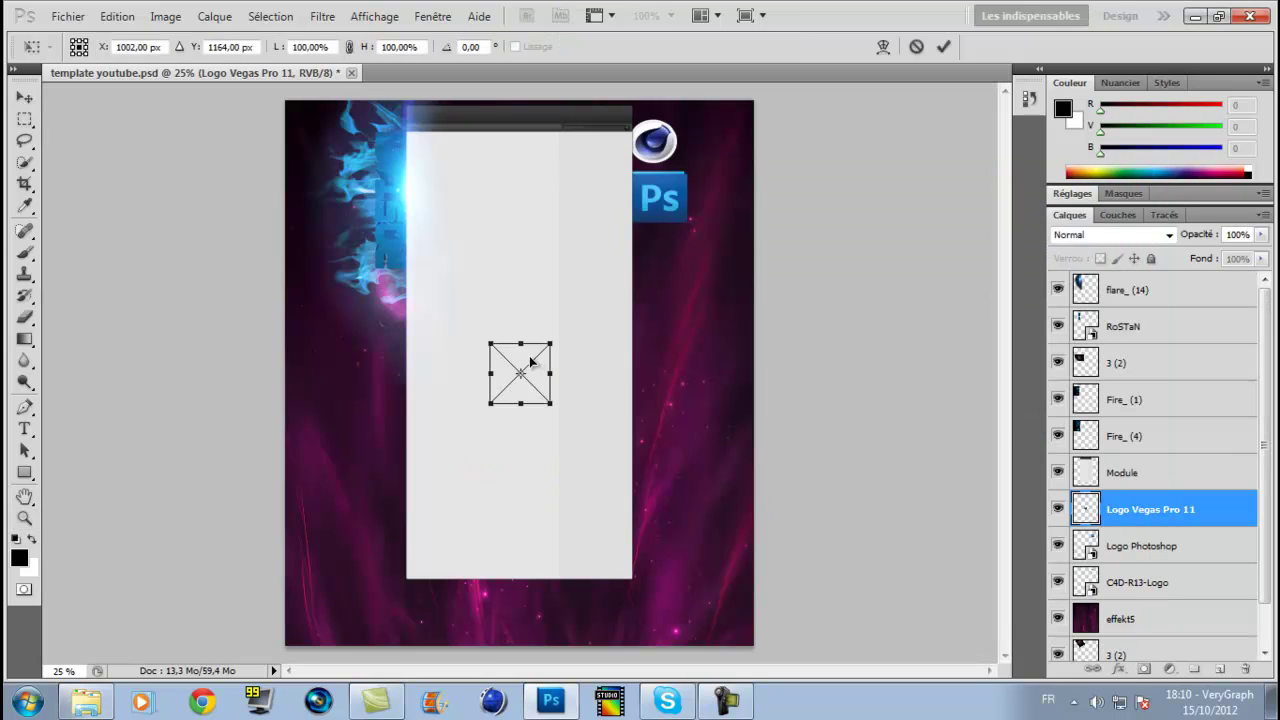
left_click_drag(531, 362, 713, 223)
left_click_drag(714, 303, 700, 293)
key("z")
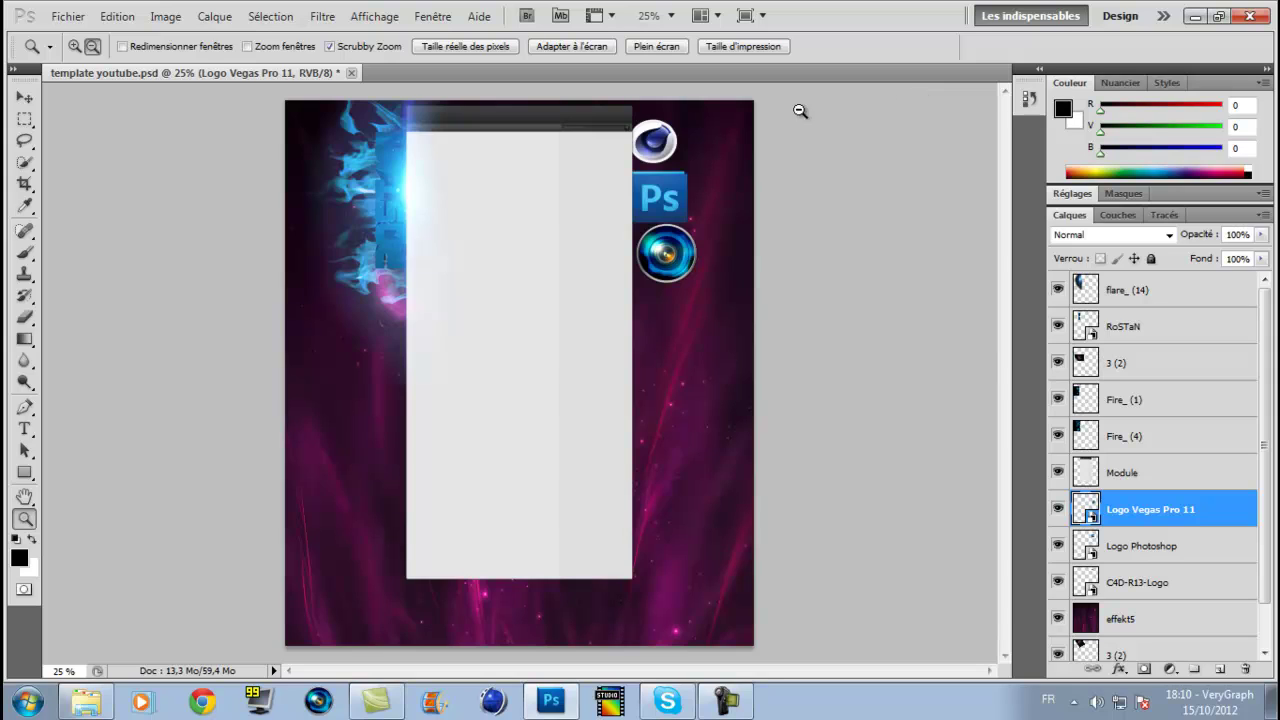
- Open the Pack Photoshop VeryGraph folder inside Images > Photoshop > Pack Texture Photoshop in File Explorer
left_click(115, 706)
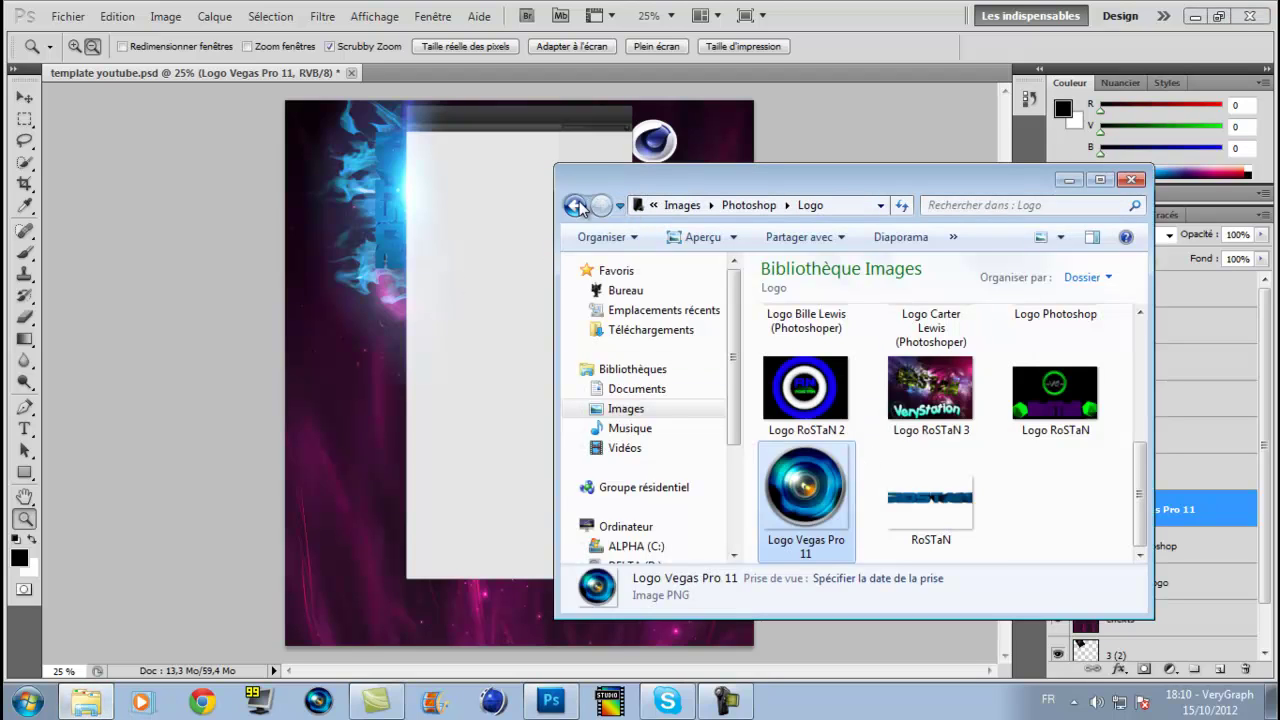
left_click(623, 409)
double_click(955, 385)
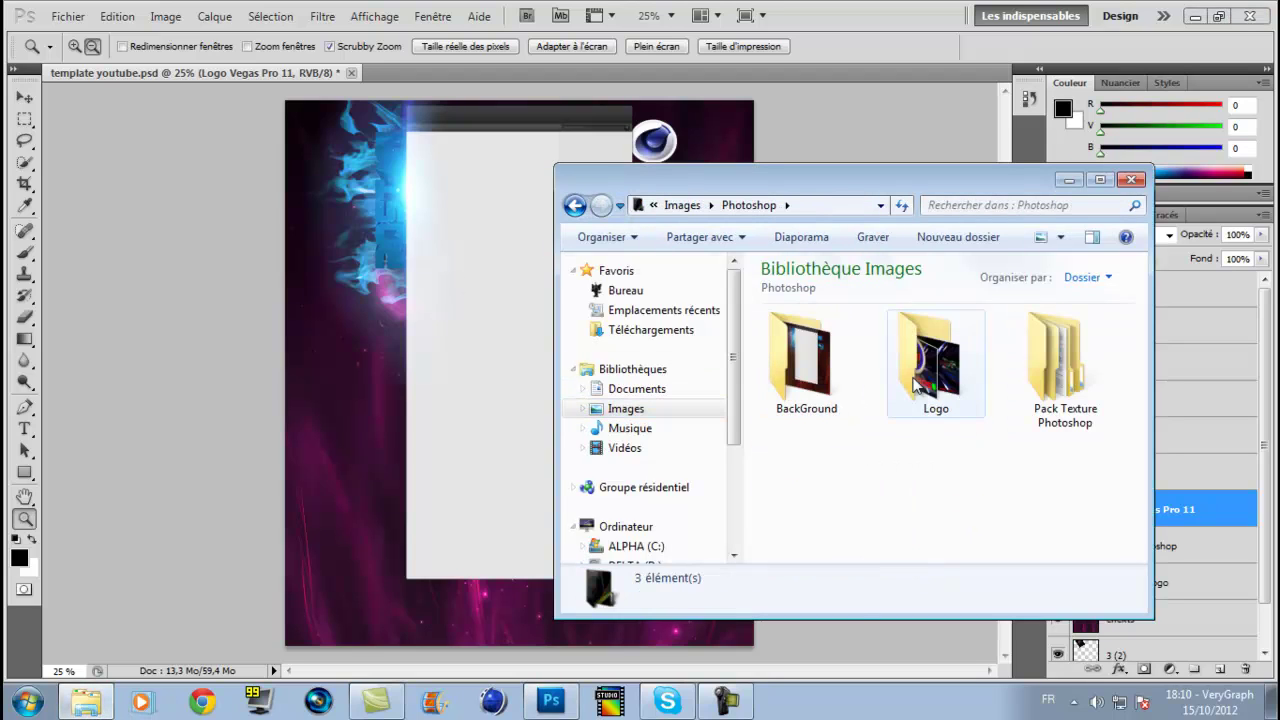
left_click(820, 390)
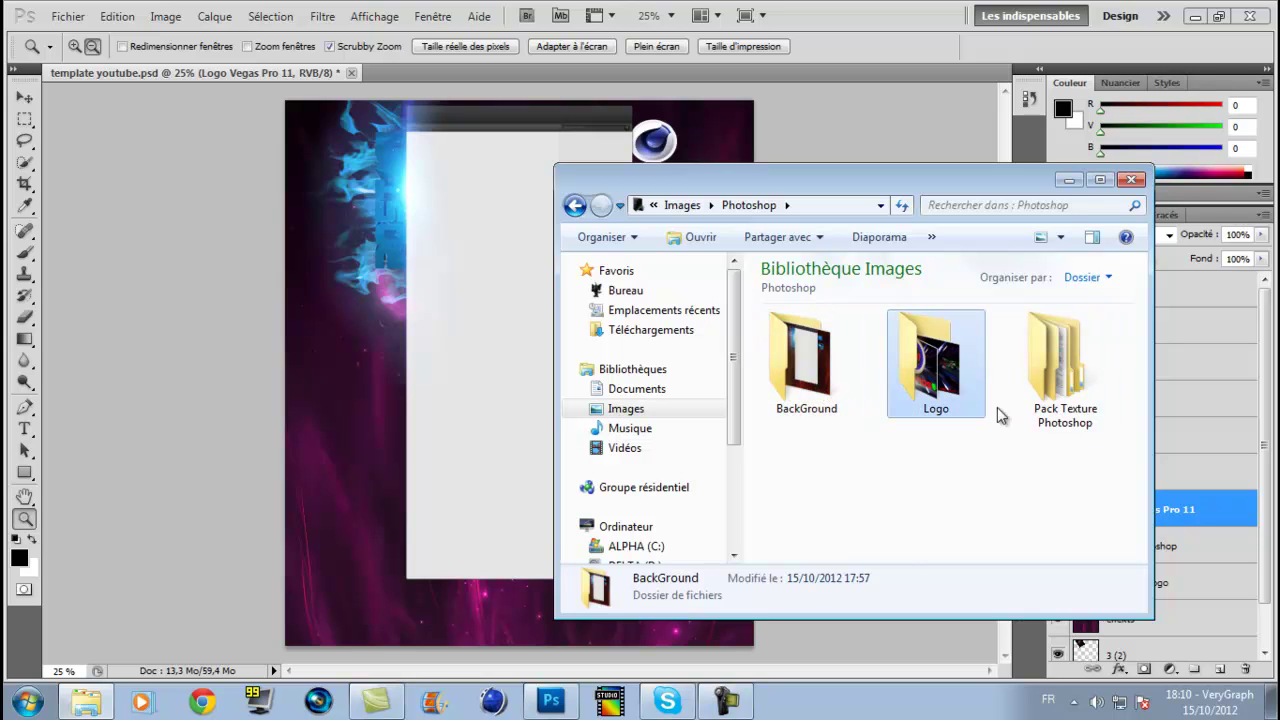
left_click(1080, 405)
double_click(1080, 405)
double_click(840, 400)
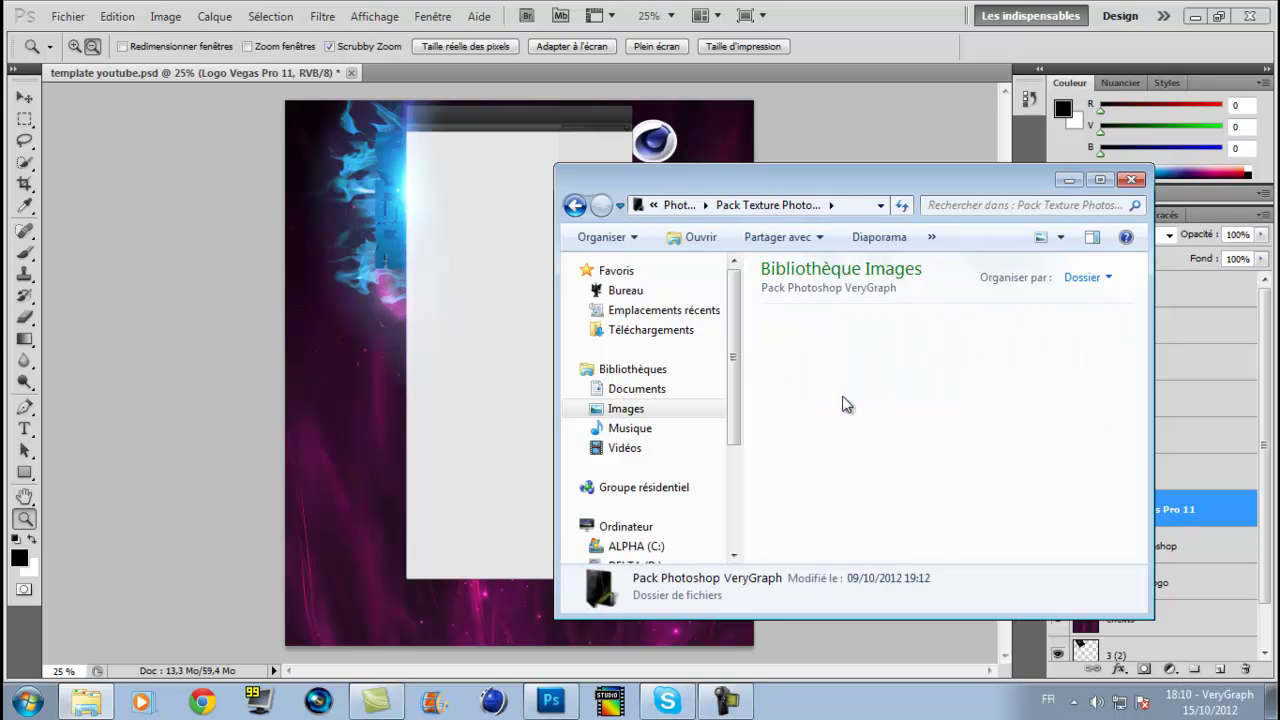
- Look through the render and effect thumbnails in the Pack Photoshop VeryGraph folder for an image to add to the YouTube background
scroll(985, 397, "down", 3)
scroll(985, 397, "down", 3)
left_click_drag(970, 185, 3, 200)
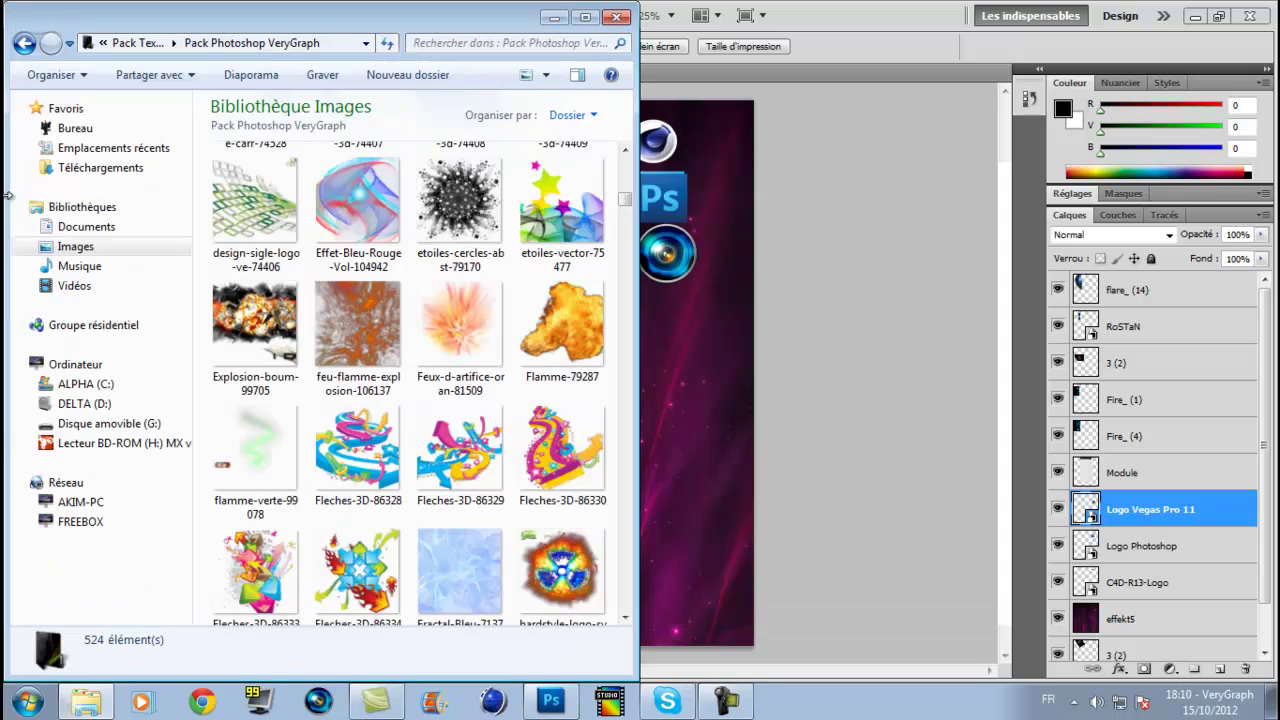
scroll(365, 265, "down", 15)
scroll(365, 275, "down", 15)
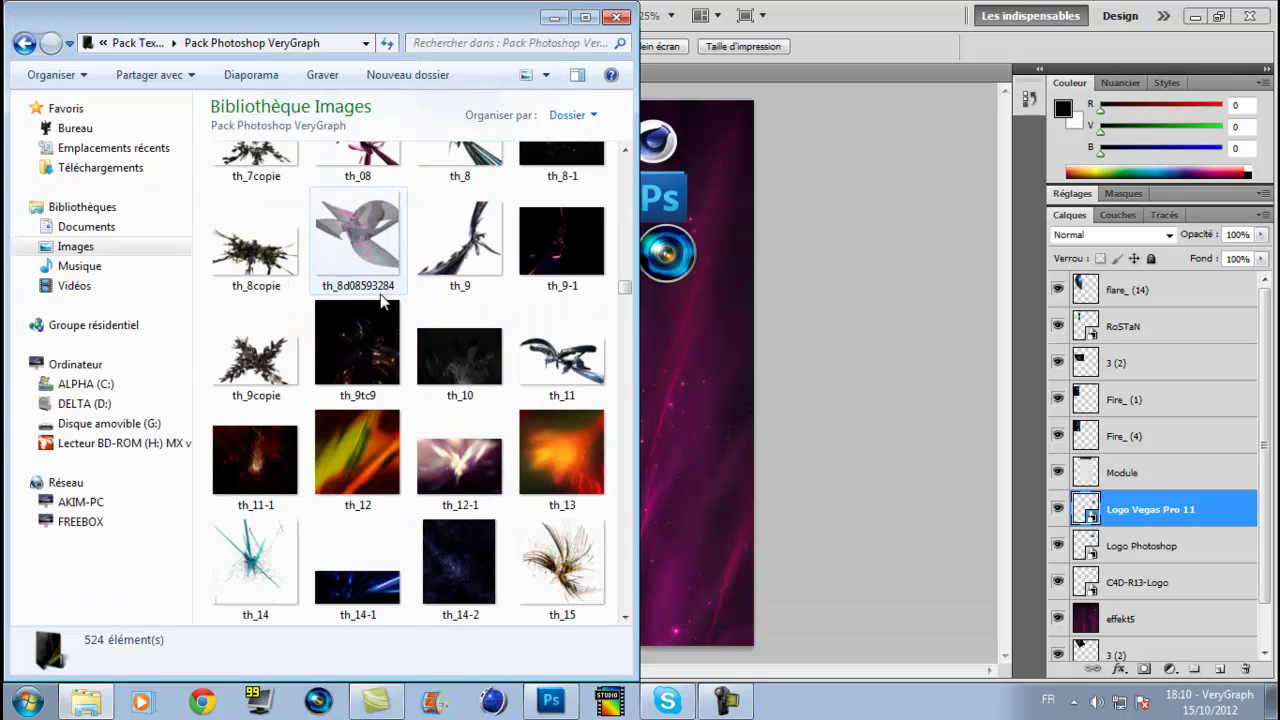
scroll(393, 302, "down", 15)
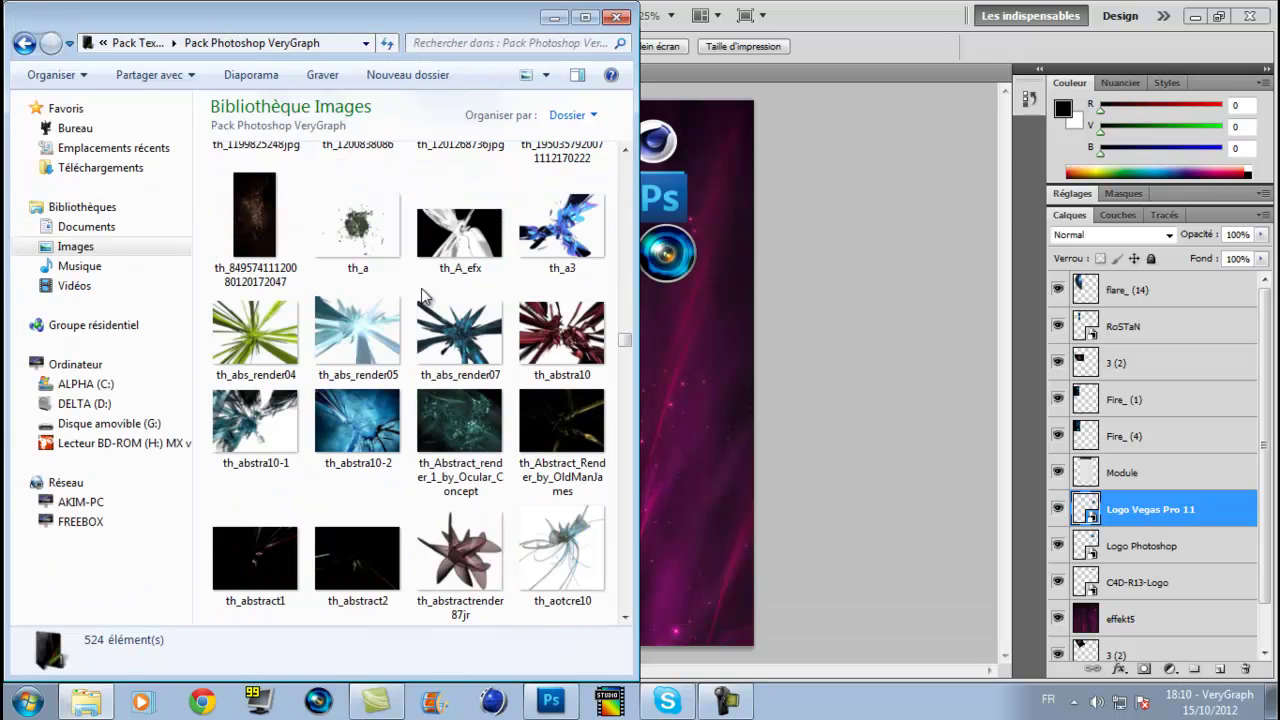
scroll(448, 278, "down", 15)
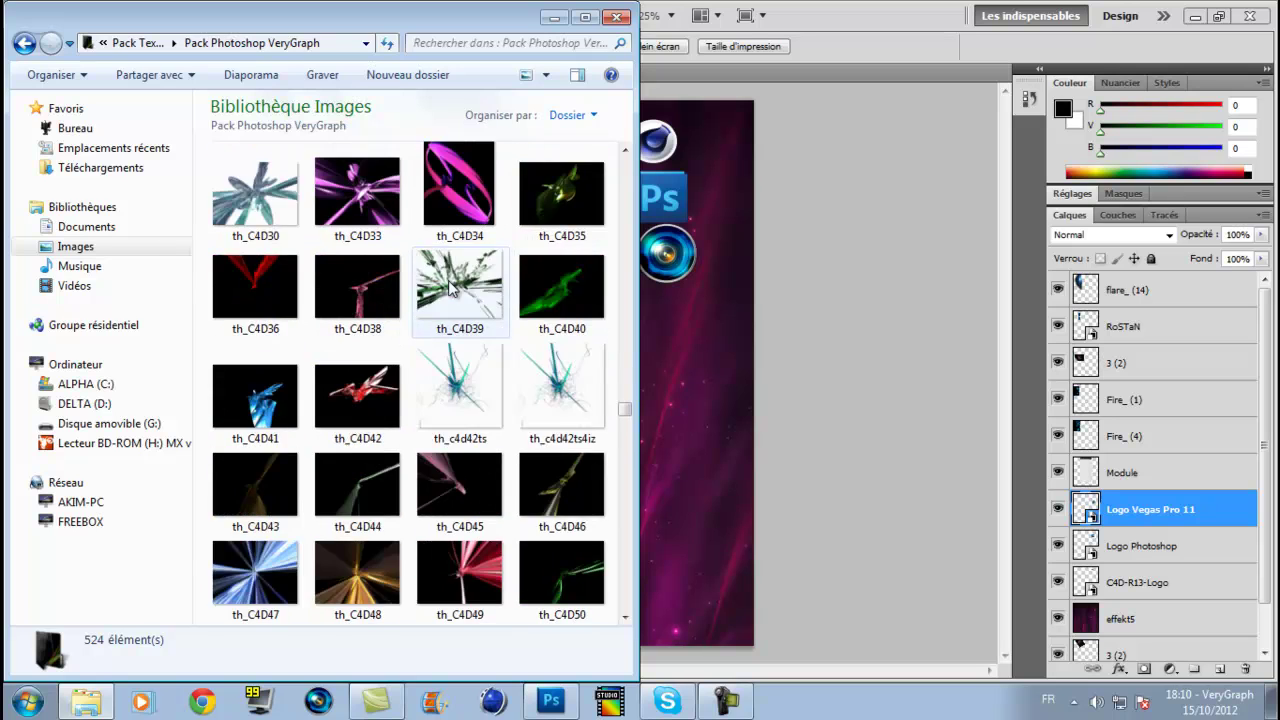
scroll(459, 229, "down", 15)
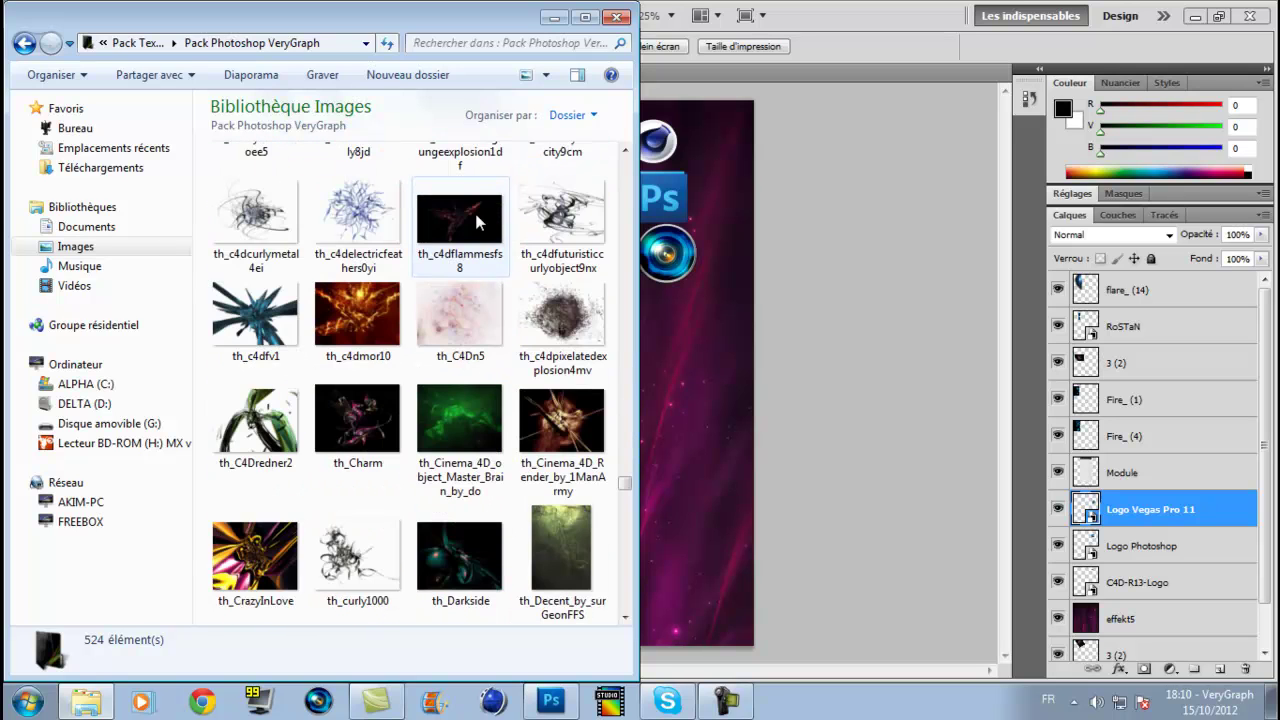
scroll(485, 219, "down", 15)
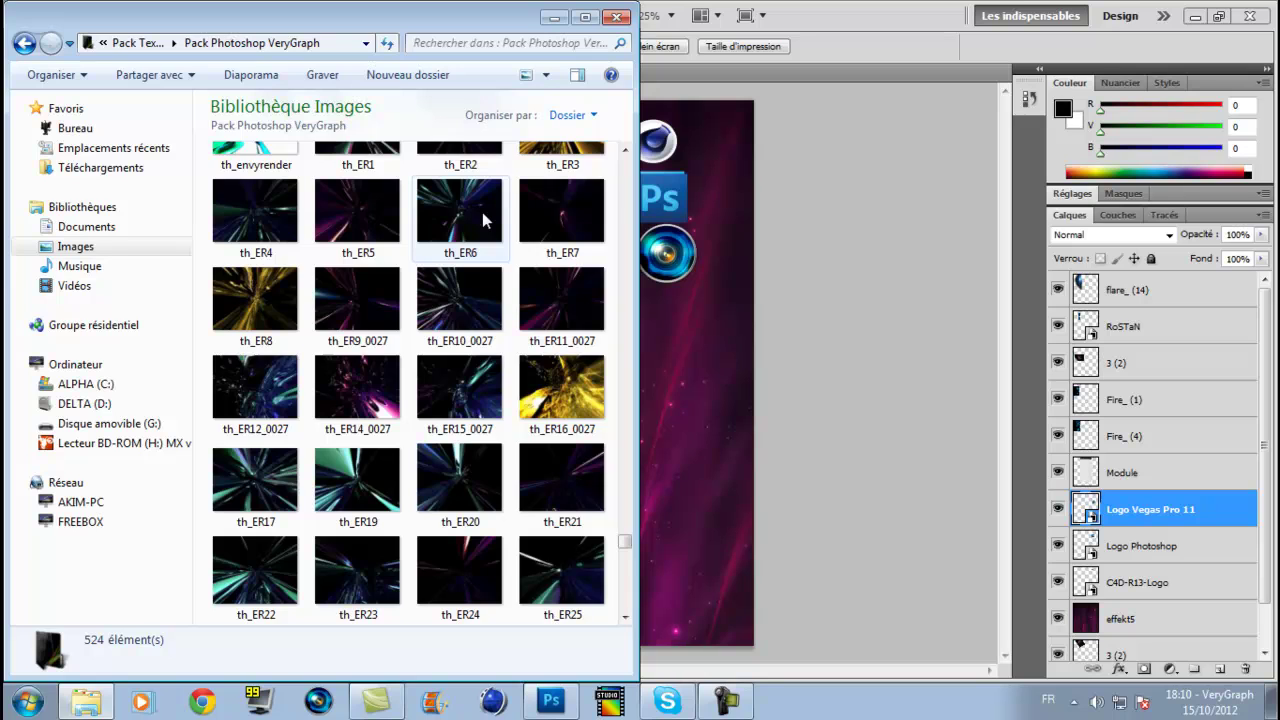
scroll(500, 414, "down", 8)
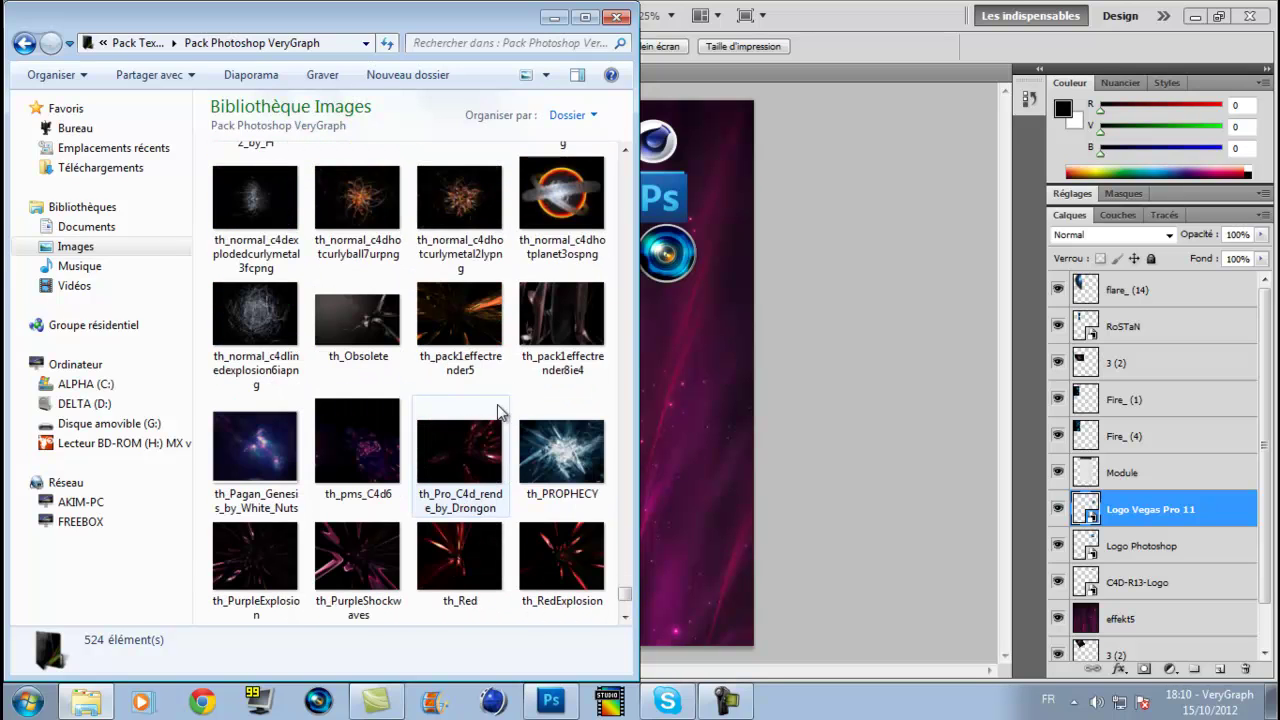
scroll(485, 405, "up", 15)
scroll(476, 400, "up", 15)
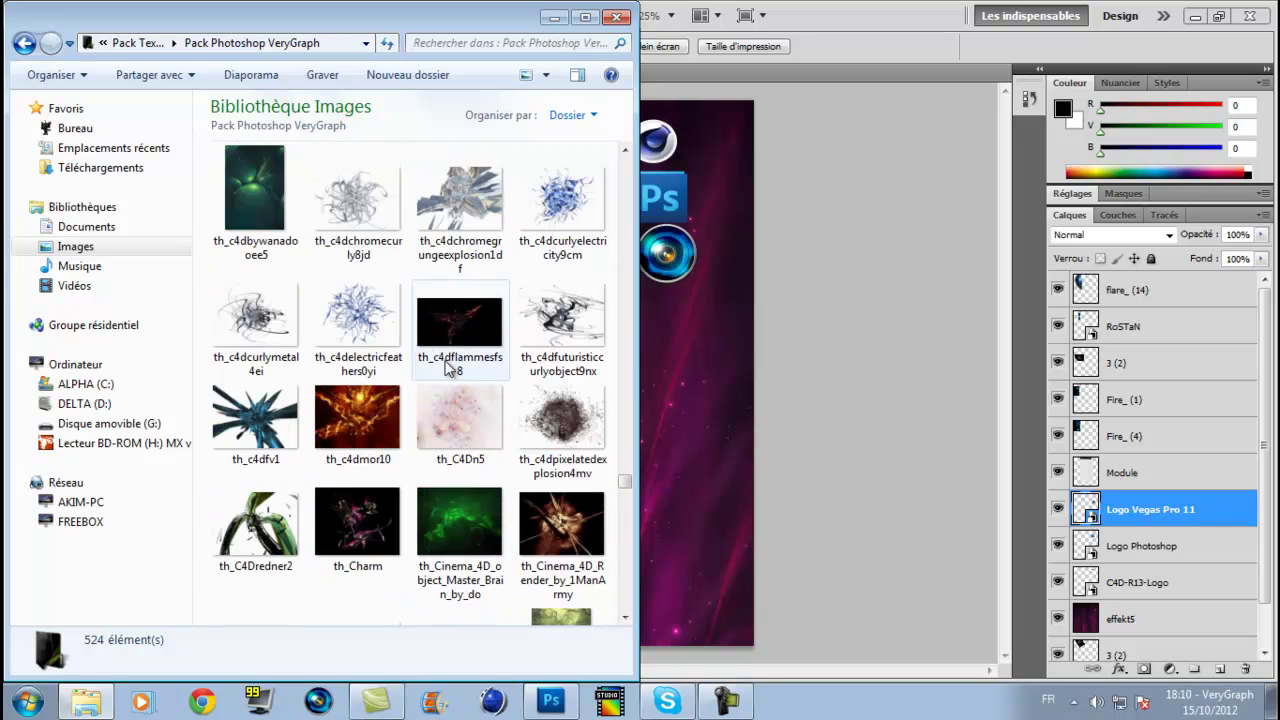
scroll(440, 360, "up", 15)
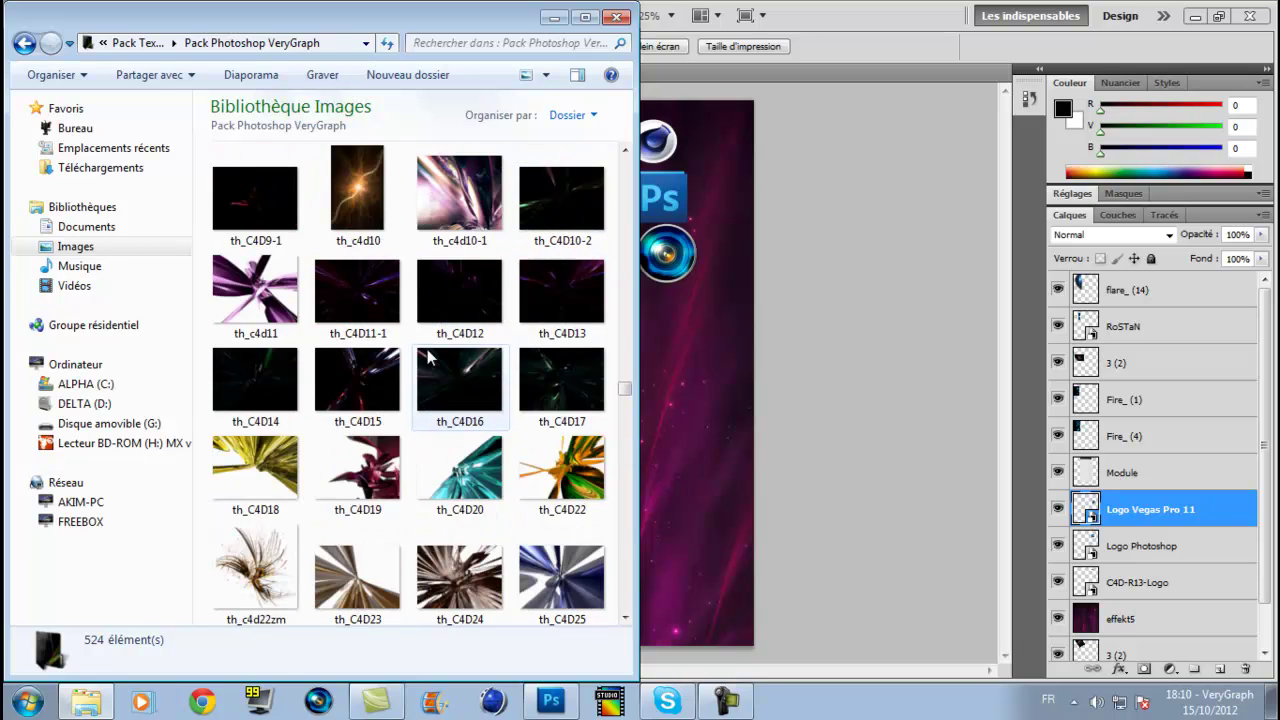
scroll(470, 360, "up", 15)
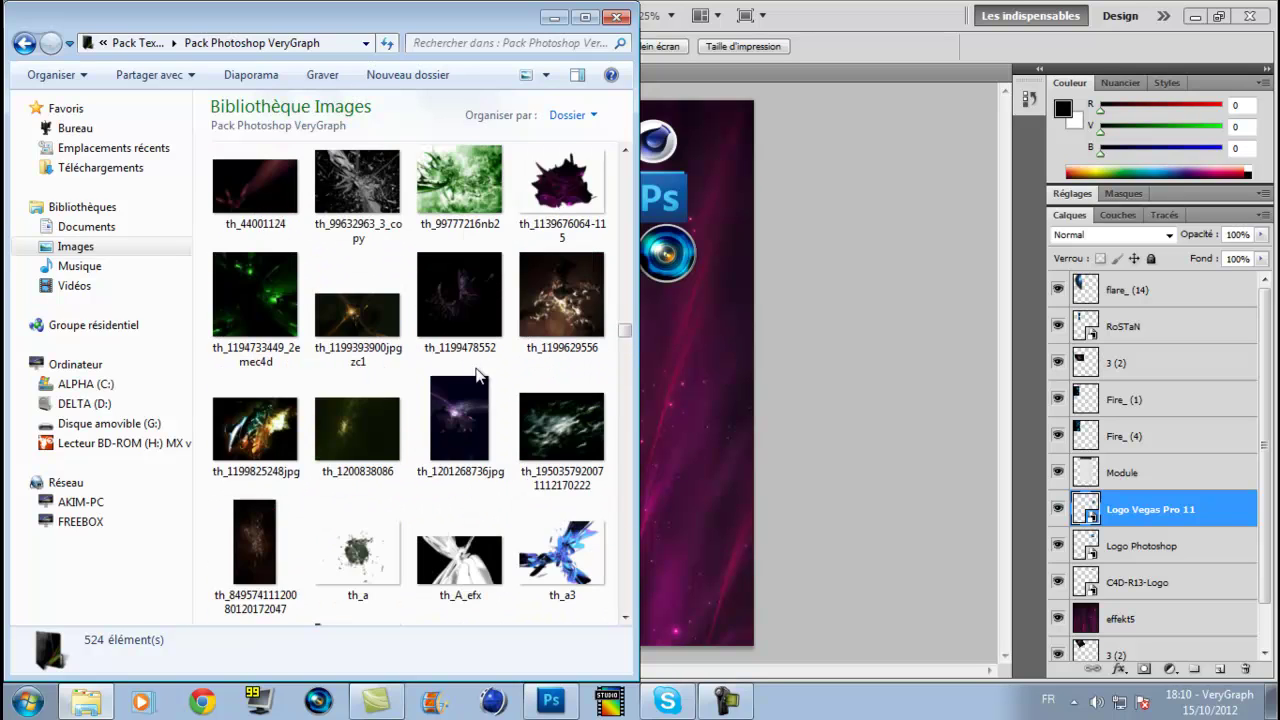
scroll(500, 376, "up", 15)
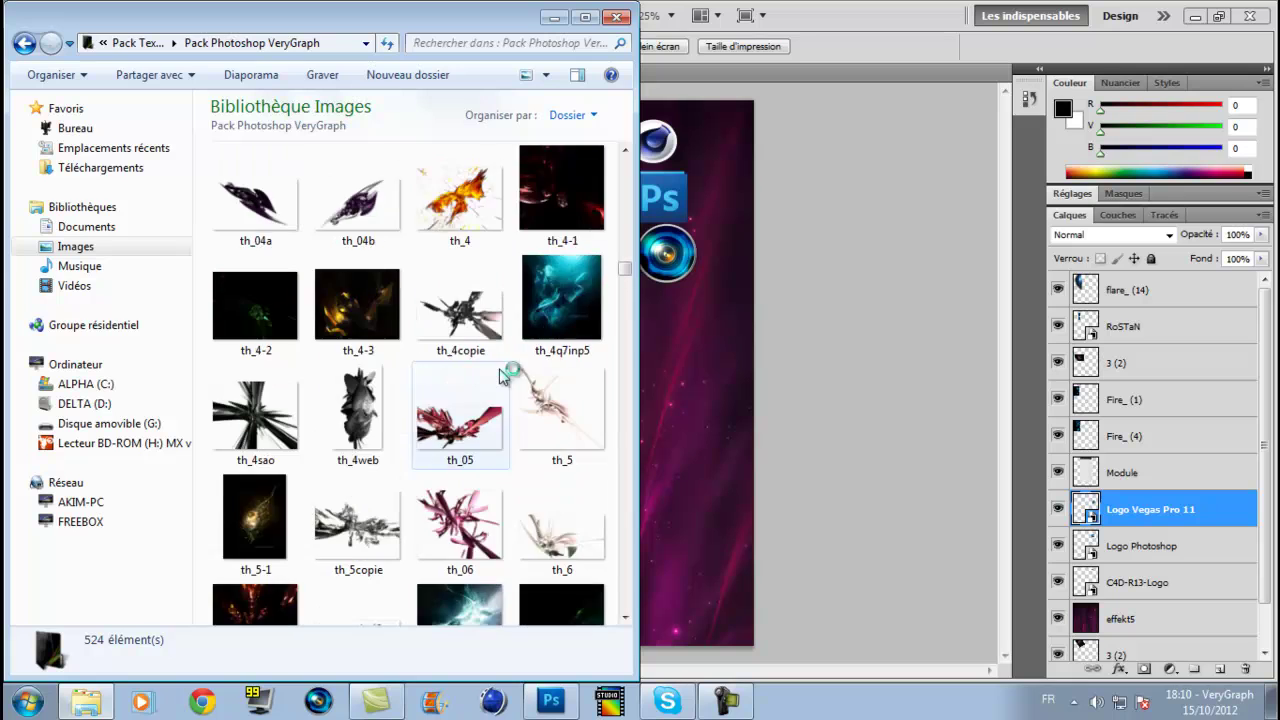
scroll(510, 368, "up", 5)
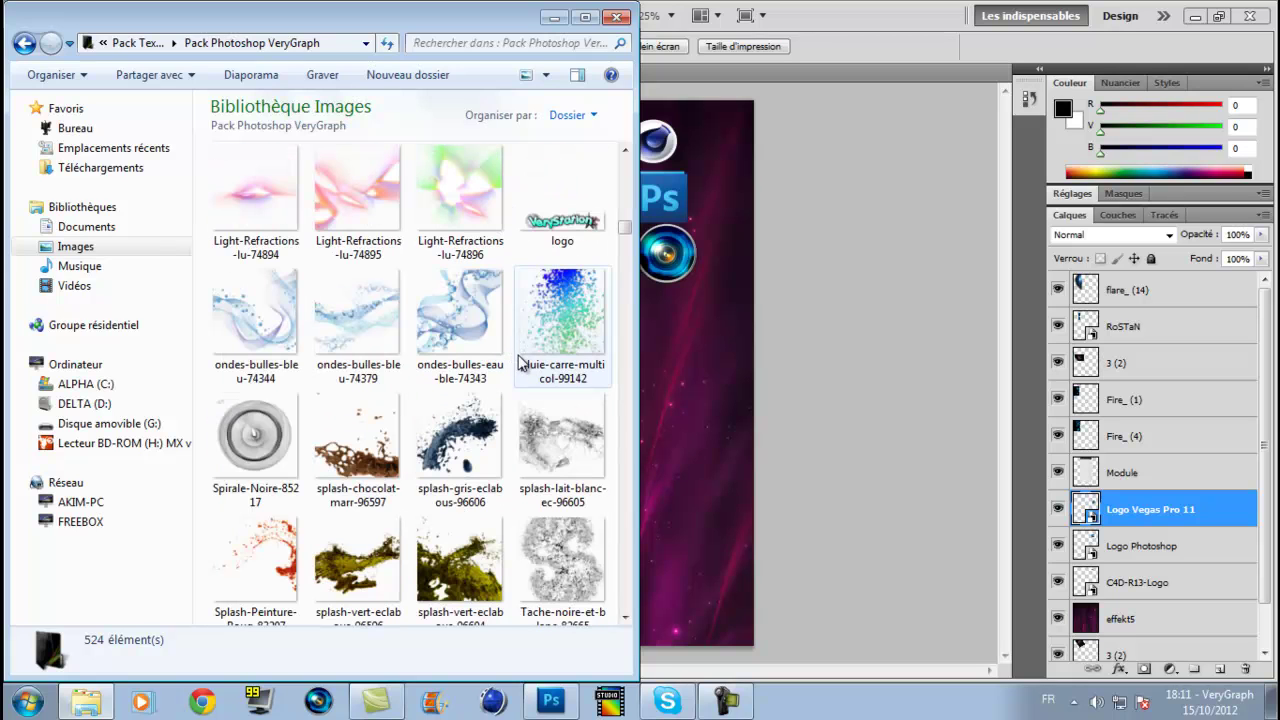
scroll(535, 360, "up", 15)
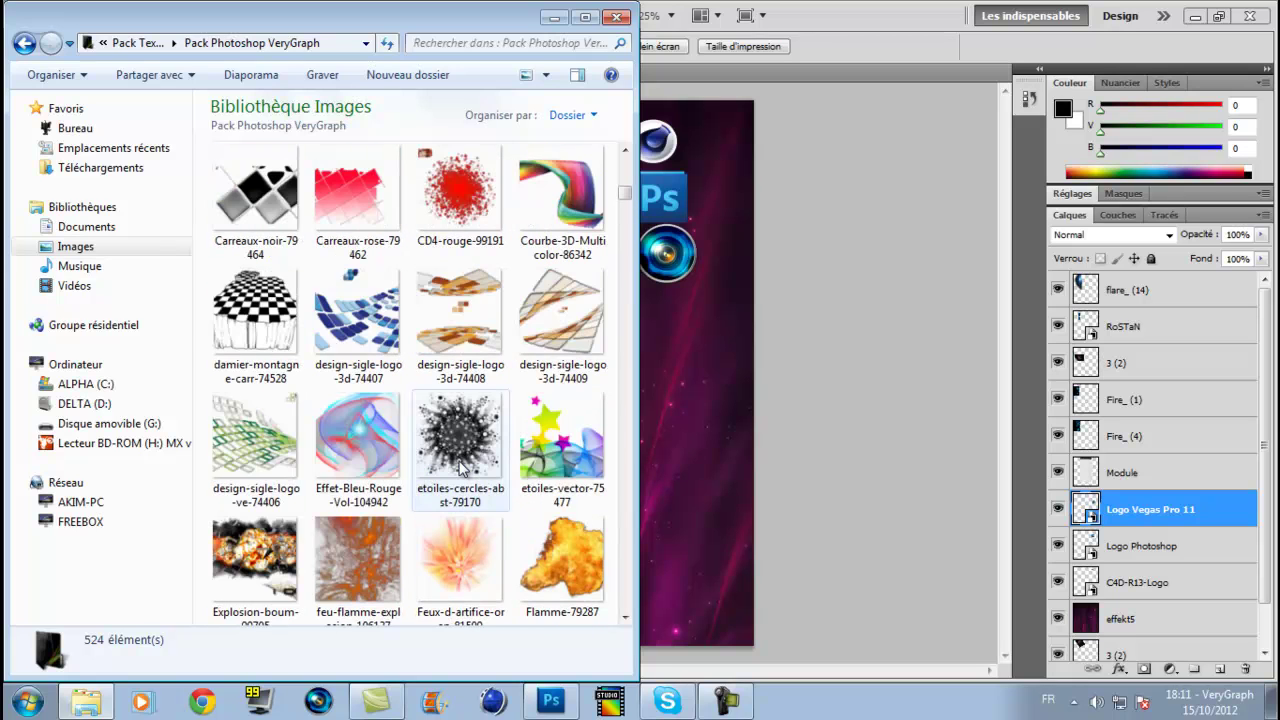
scroll(460, 468, "up", 10)
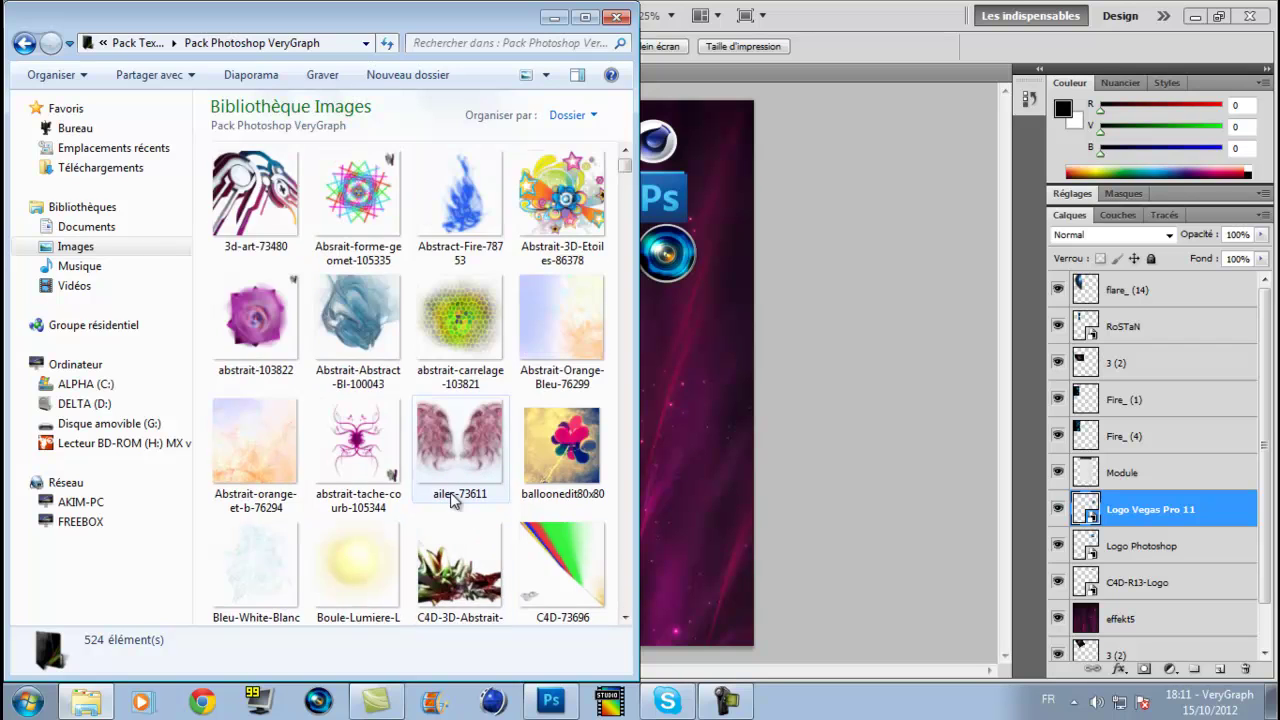
scroll(452, 500, "down", 20)
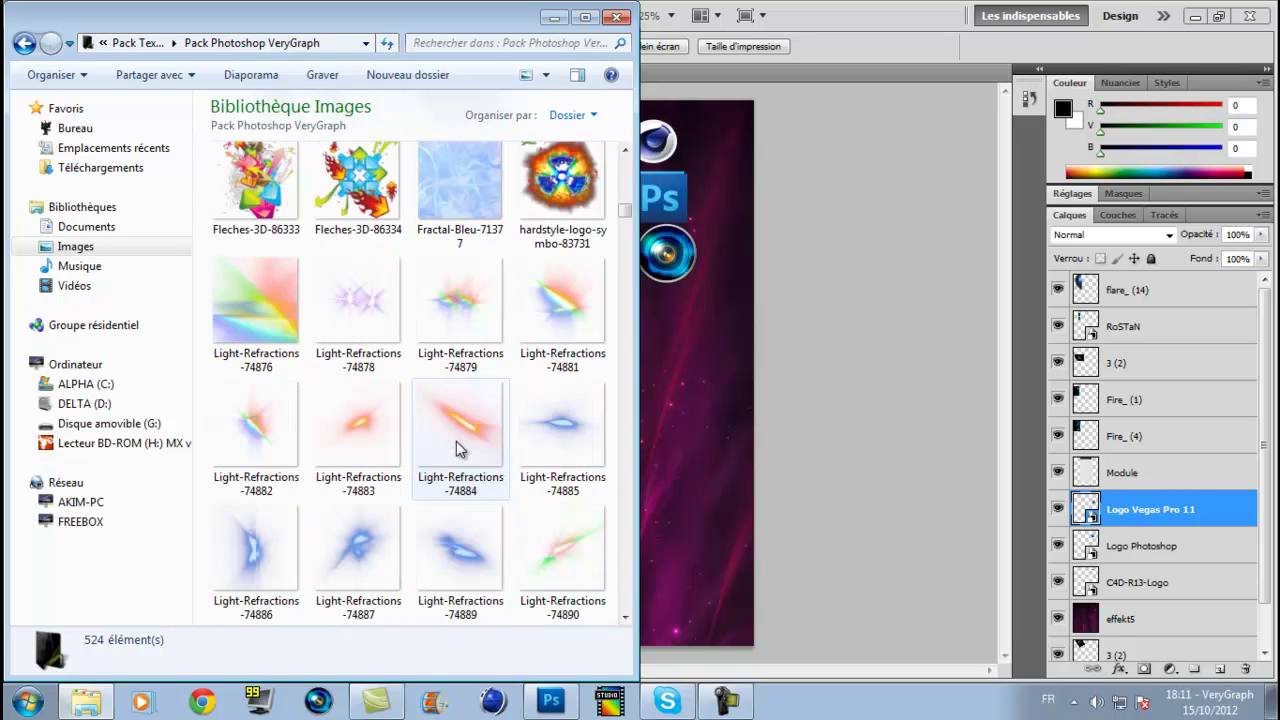
scroll(458, 450, "down", 20)
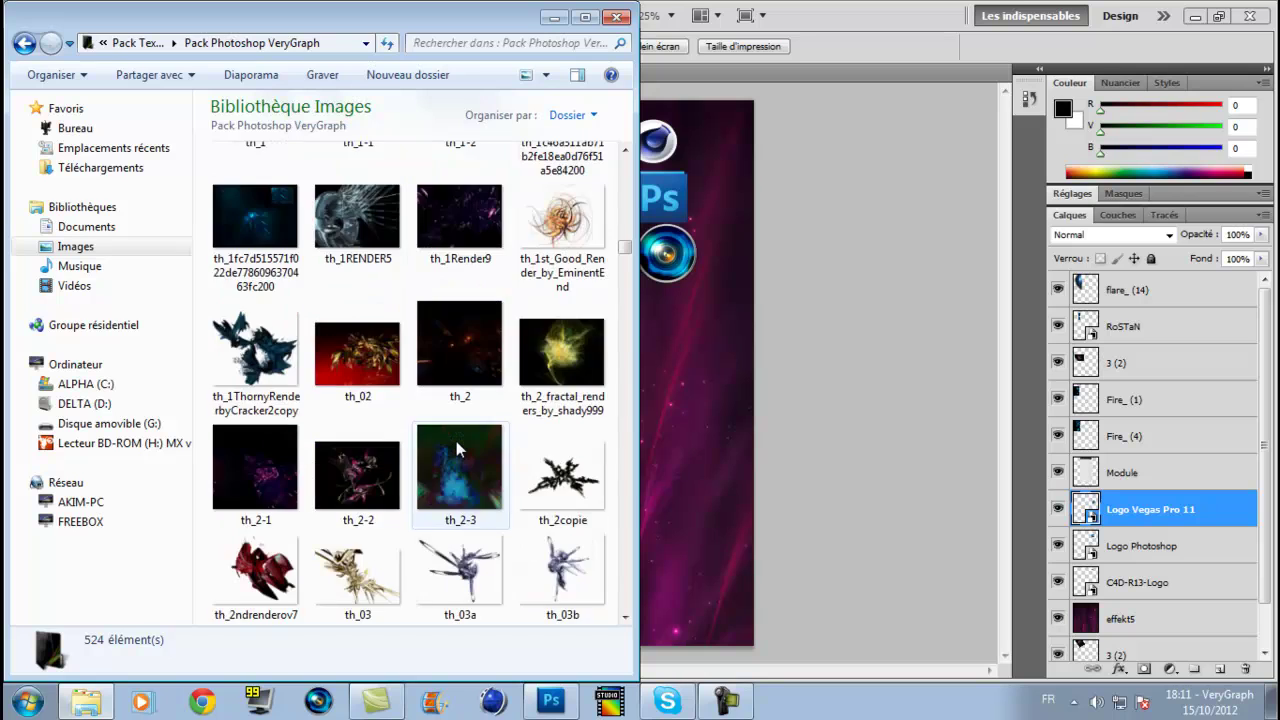
scroll(456, 448, "down", 20)
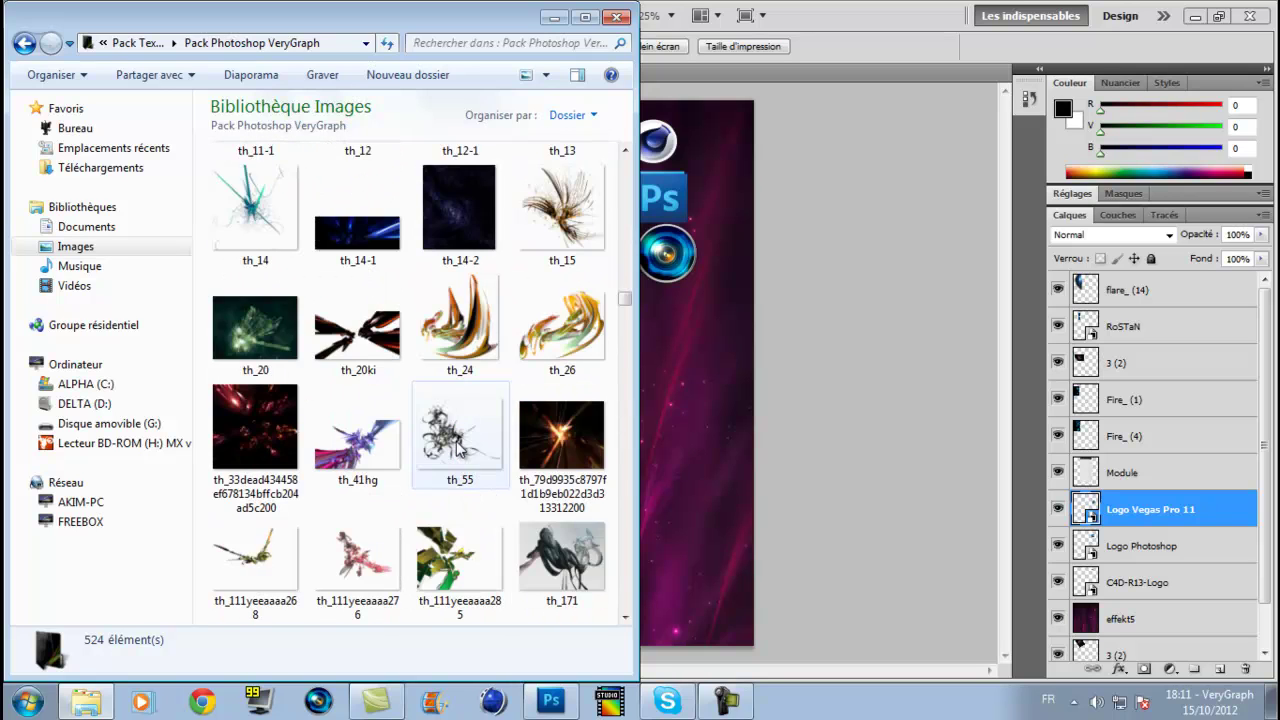